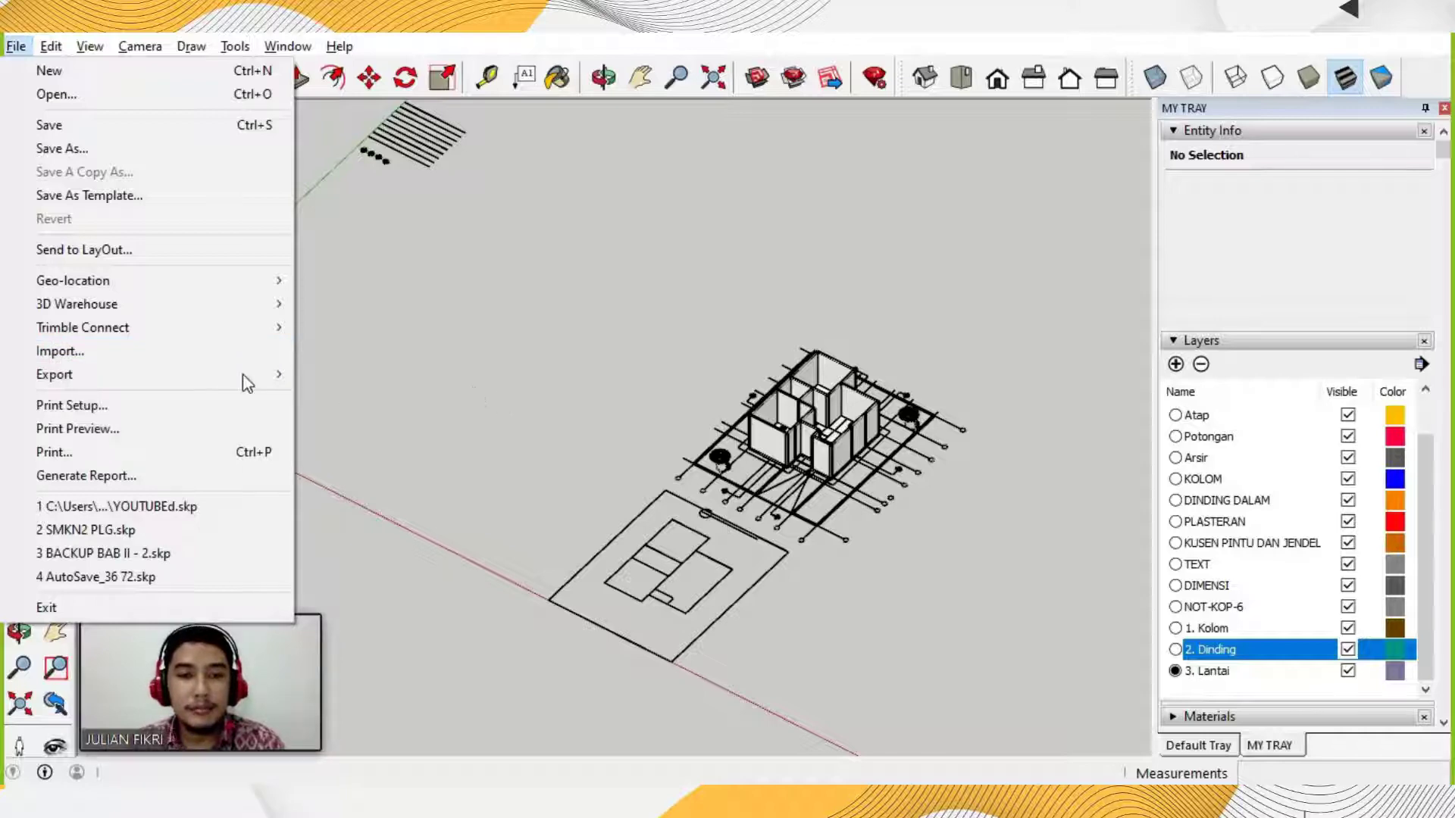
Import KUSEN.dwg from the FILE LATIHAN folder and check the imported door and window frame drawings near the origin.
left_click(188, 362)
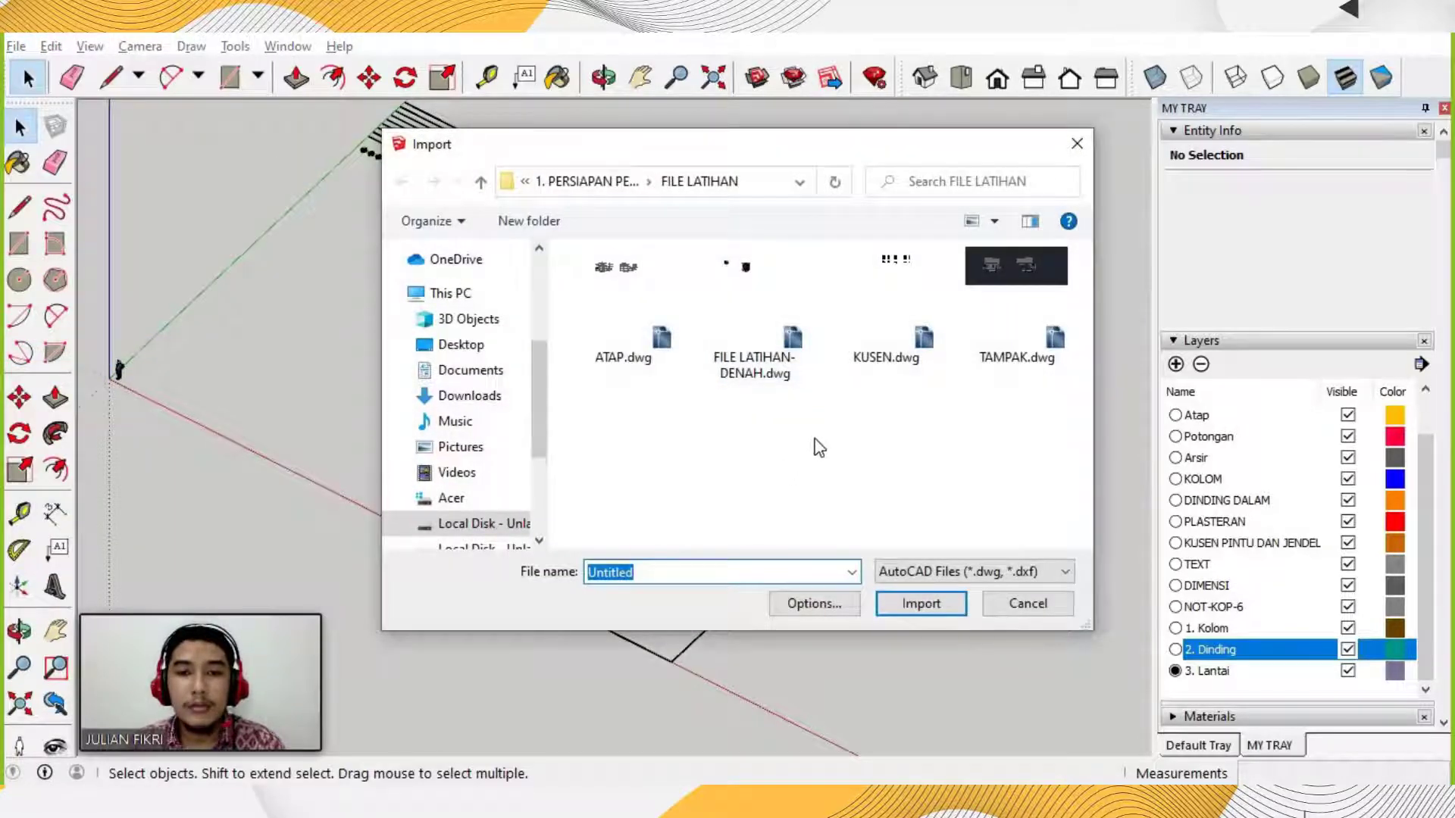
left_click(902, 350)
left_click(909, 607)
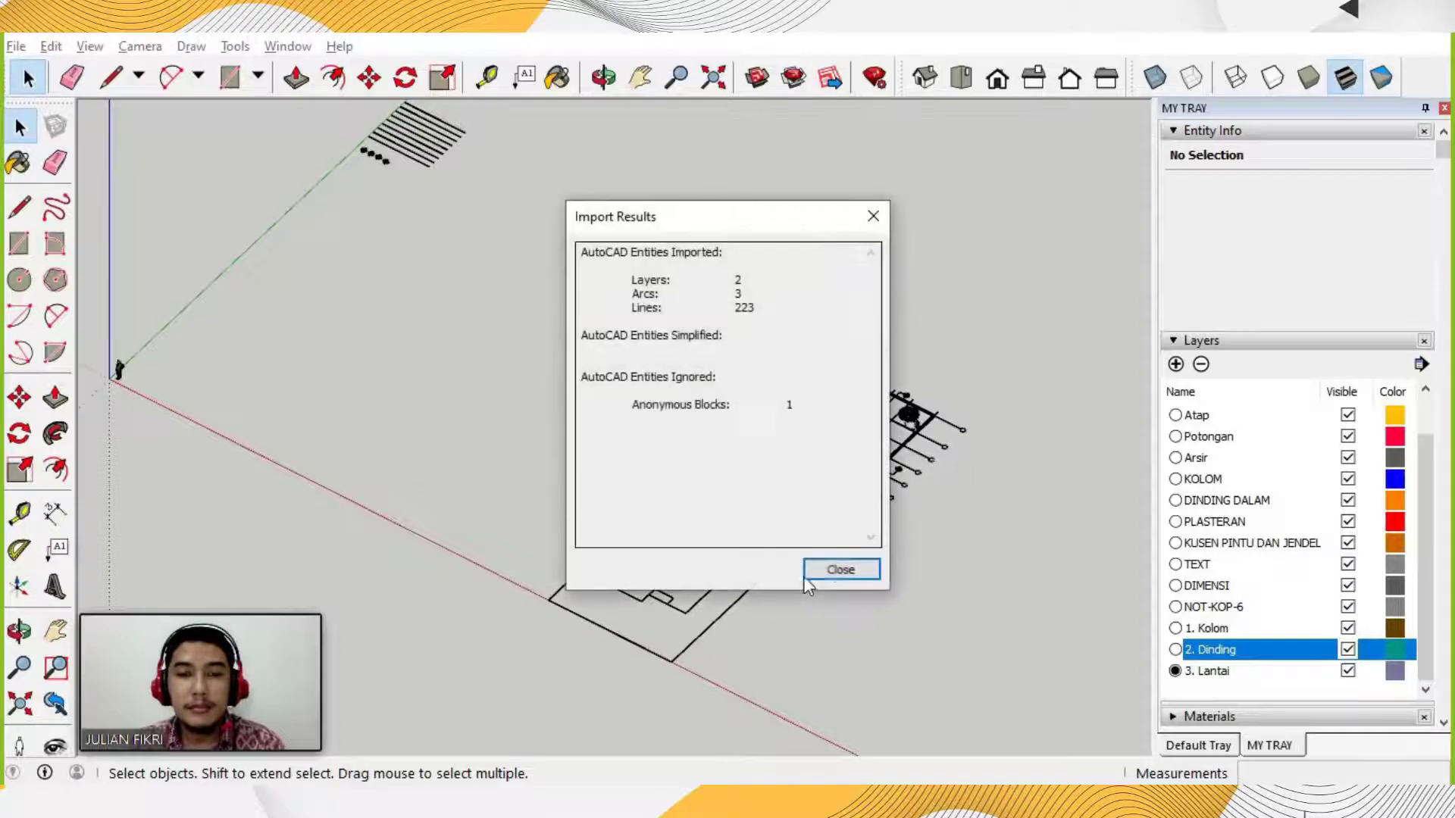
left_click(826, 562)
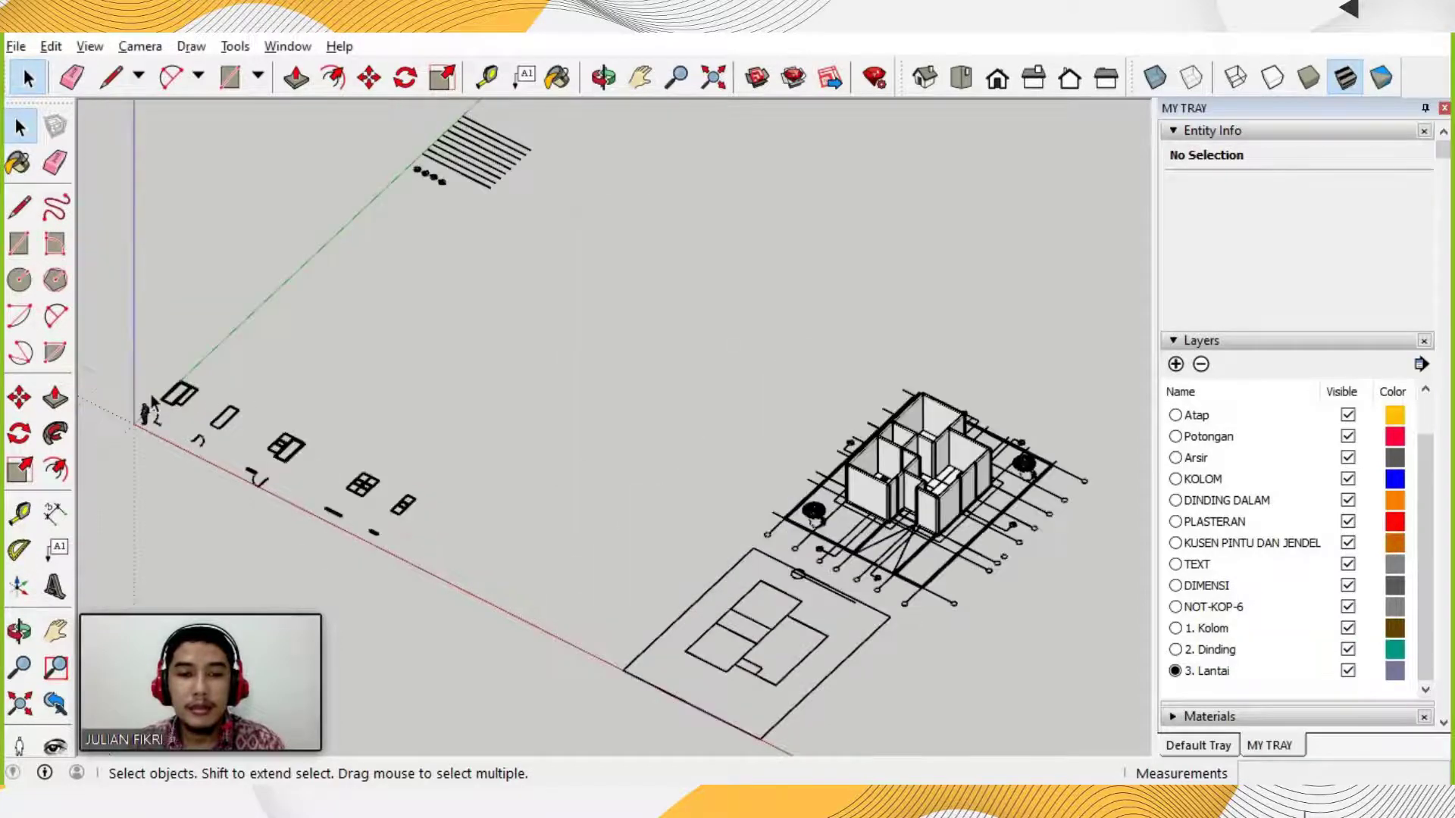
scroll(152, 402, "up", 8)
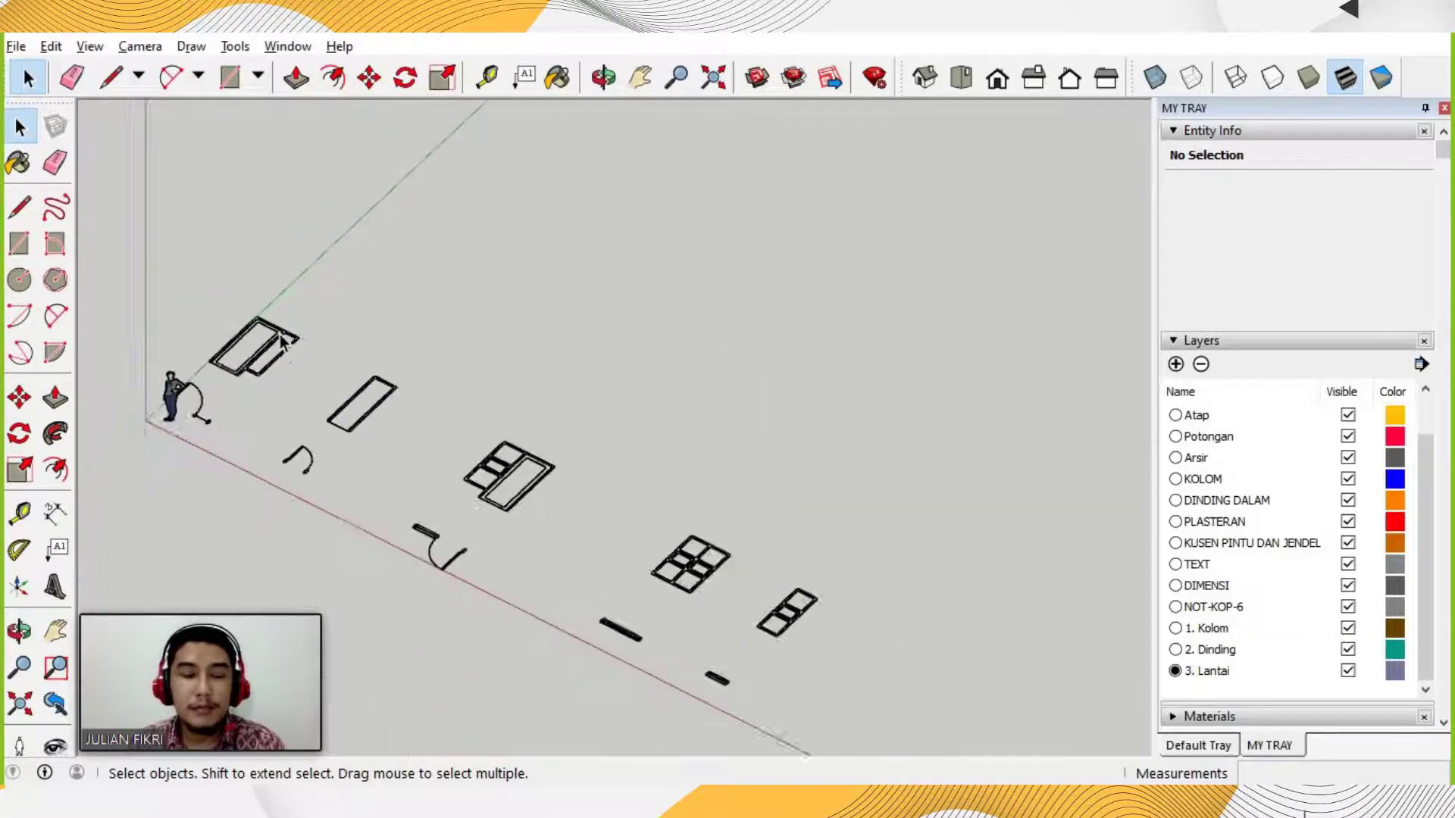
scroll(283, 343, "up", 6)
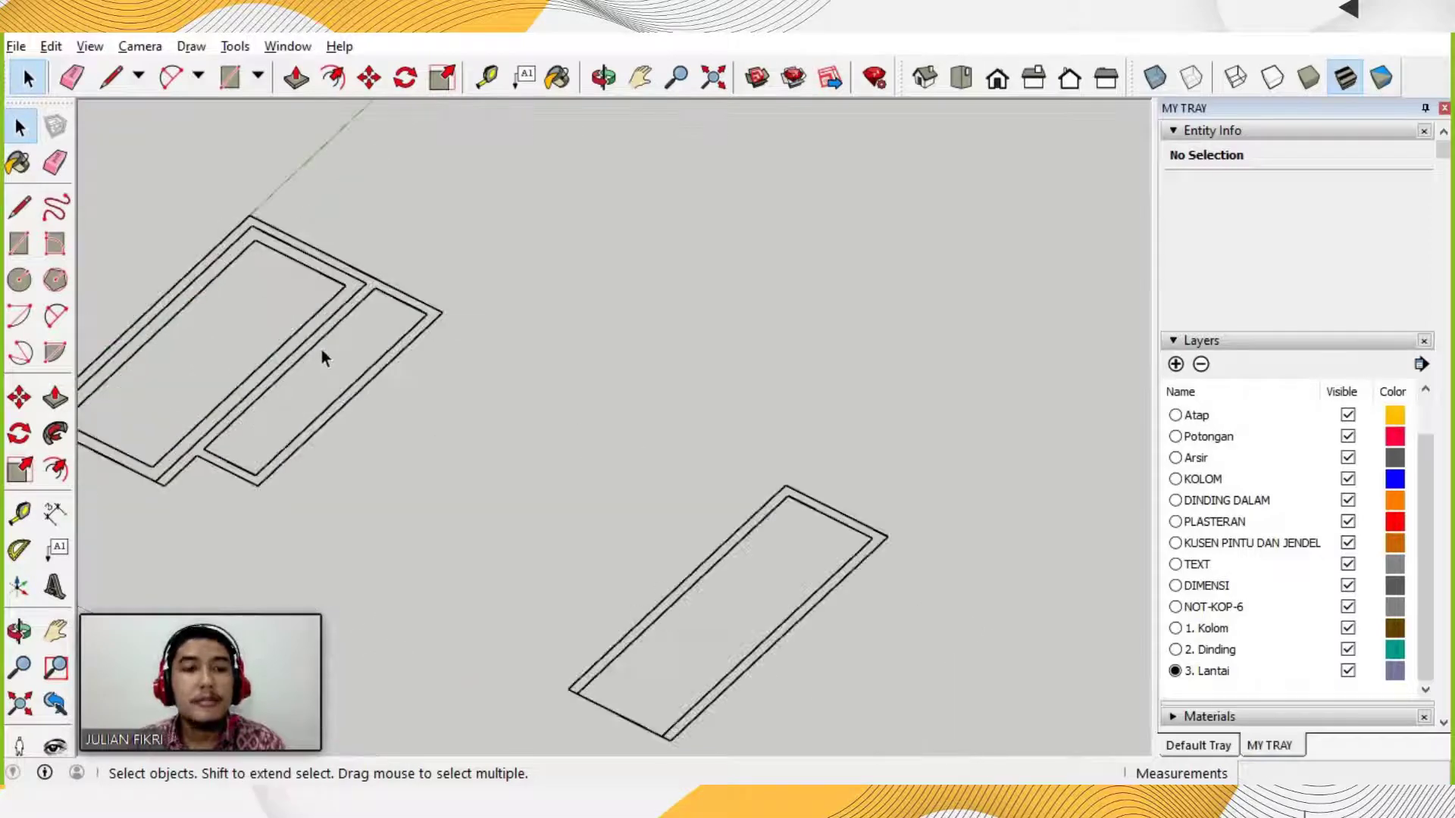
scroll(331, 359, "down", 8)
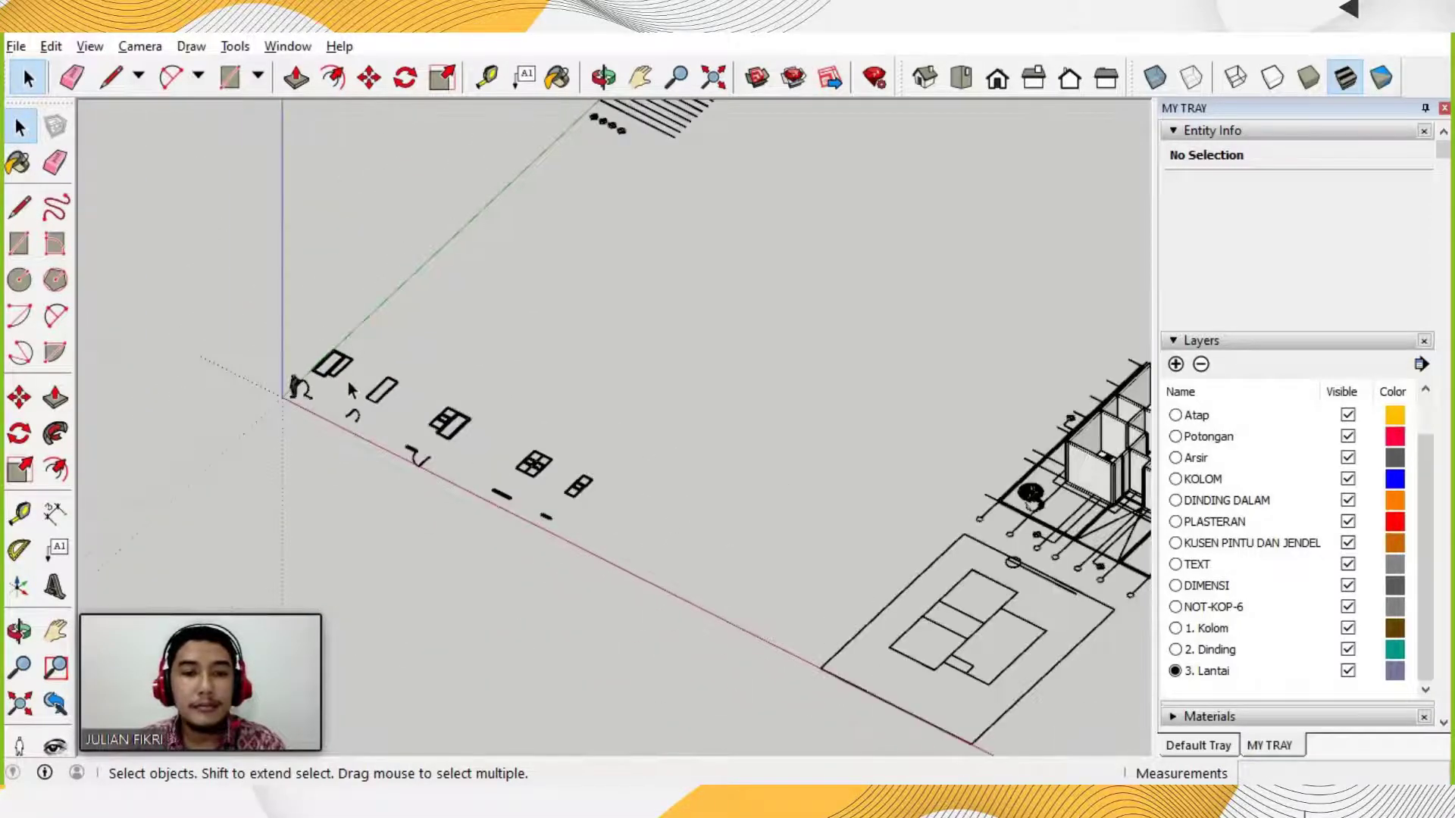
scroll(345, 381, "up", 3)
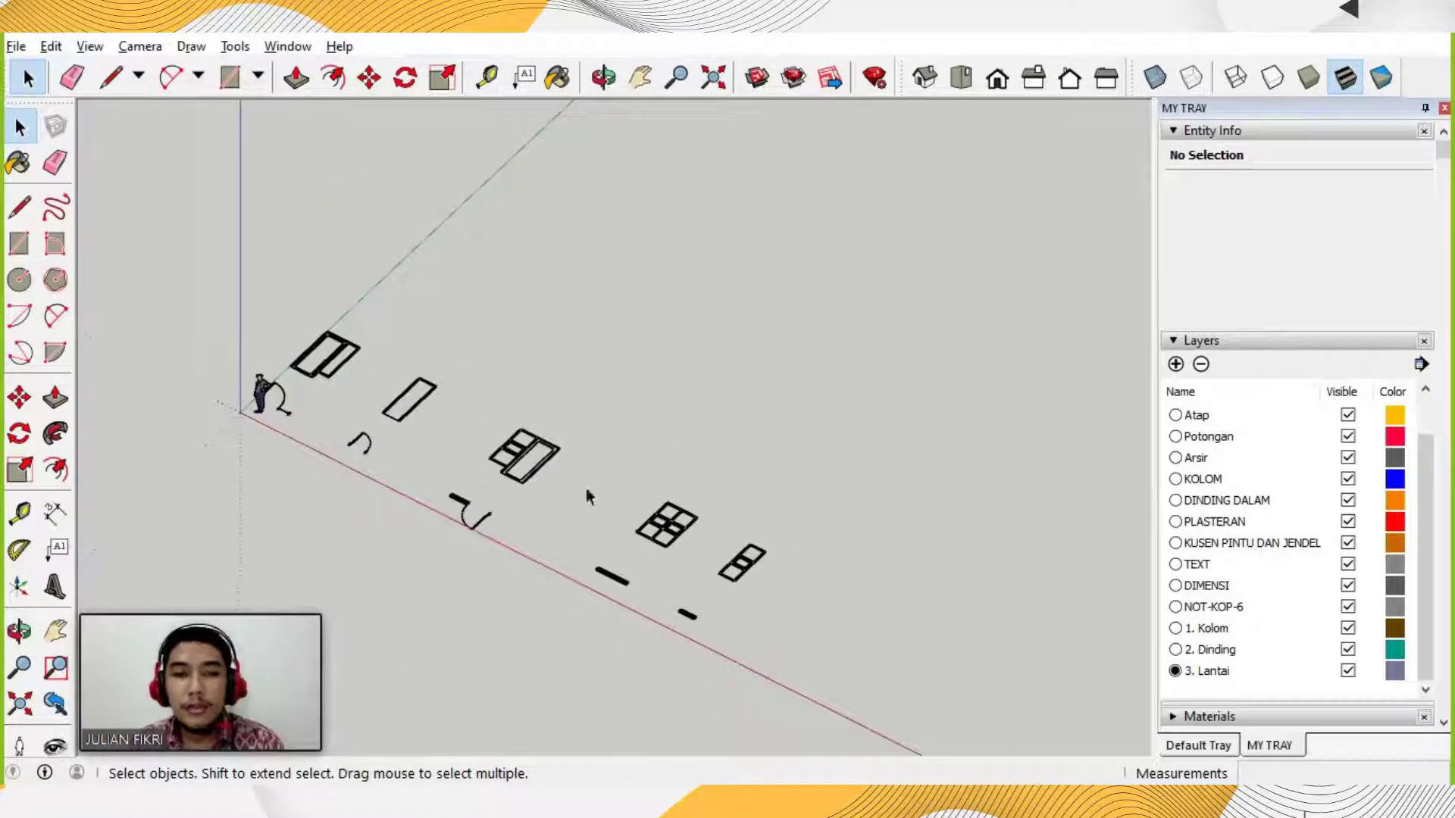
left_click(544, 469)
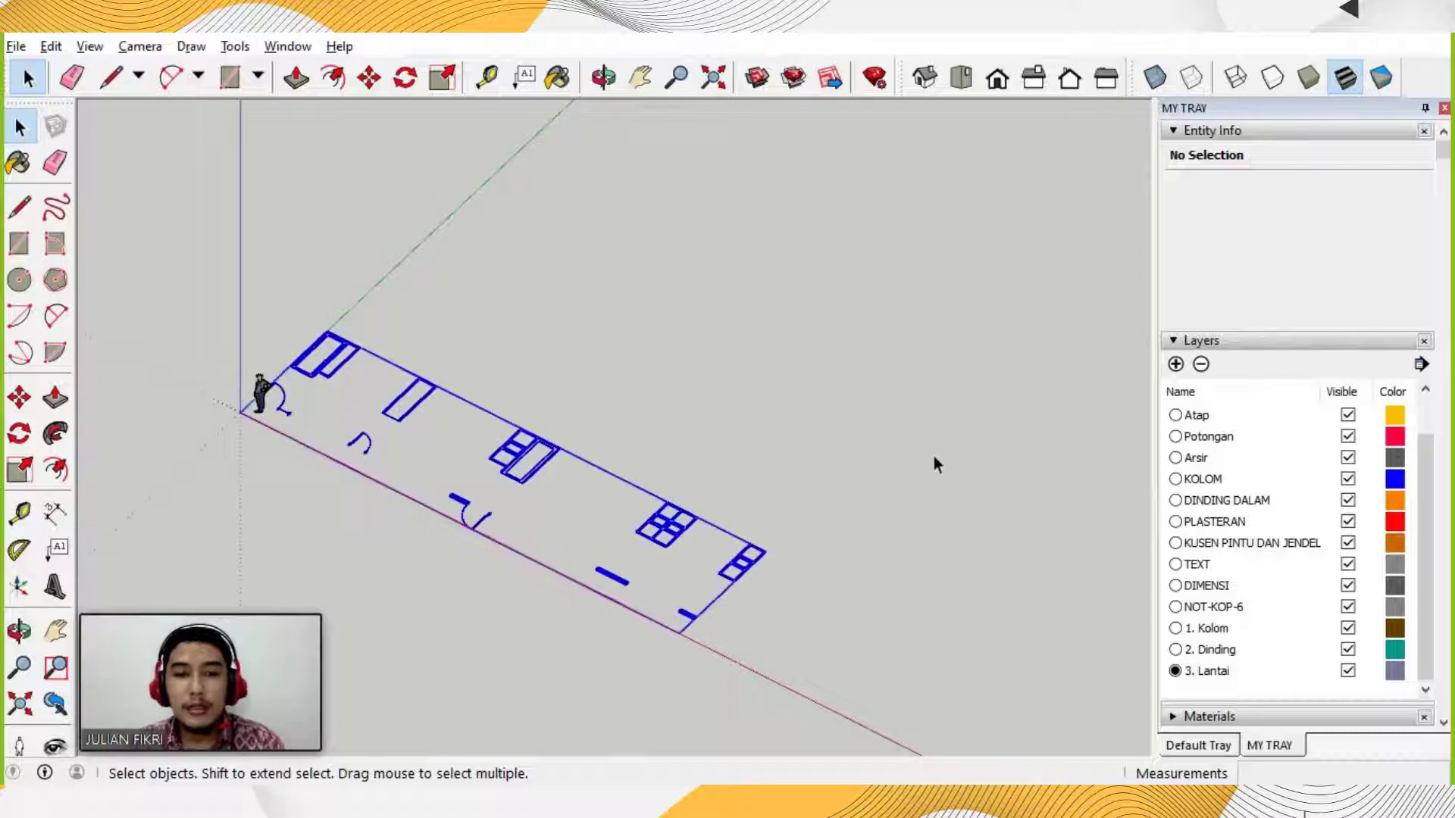
left_click(887, 494)
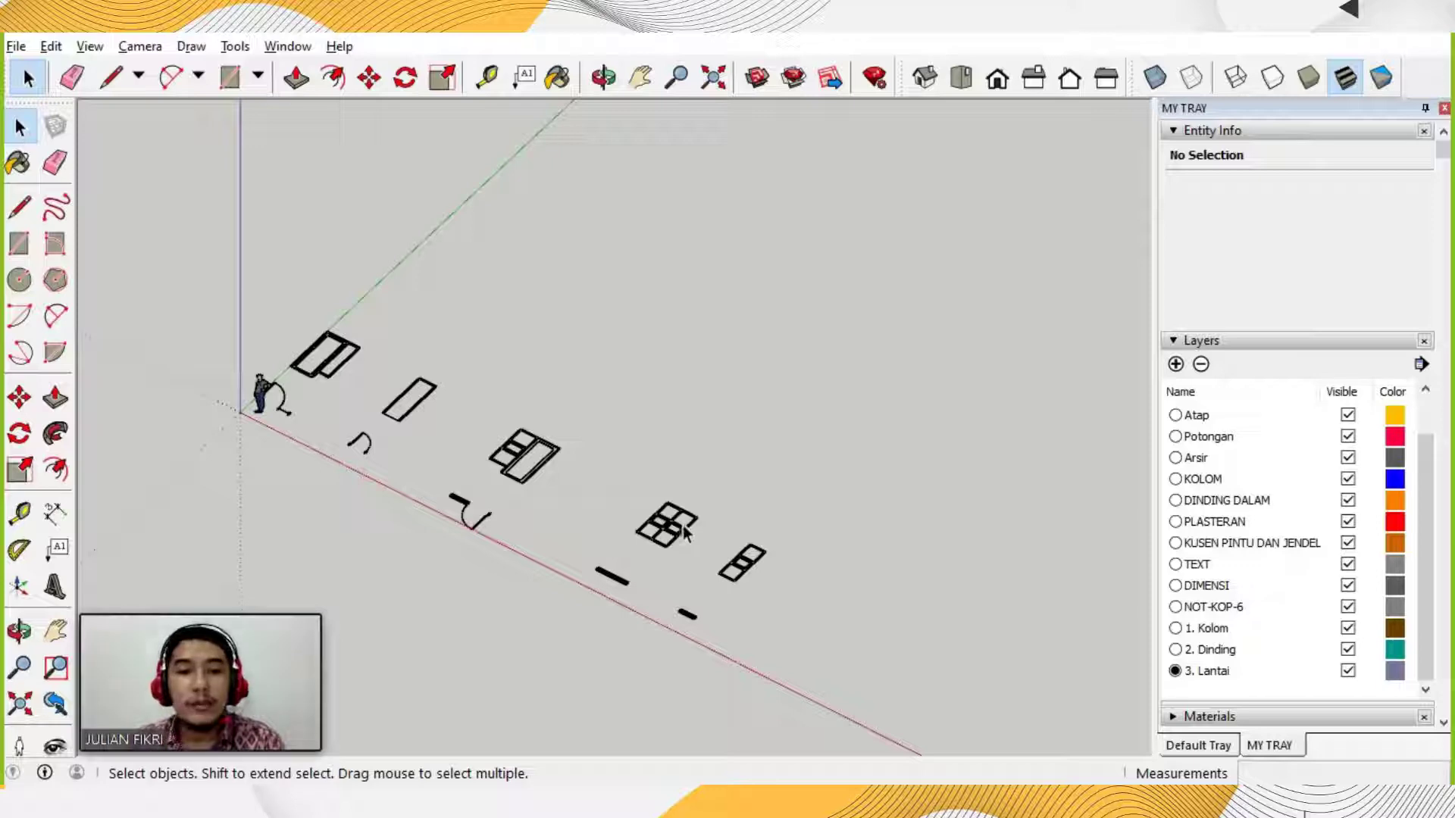
Add a layer named "4. Kusen Pintu Jendela" and make it the active layer.
left_click(1175, 364)
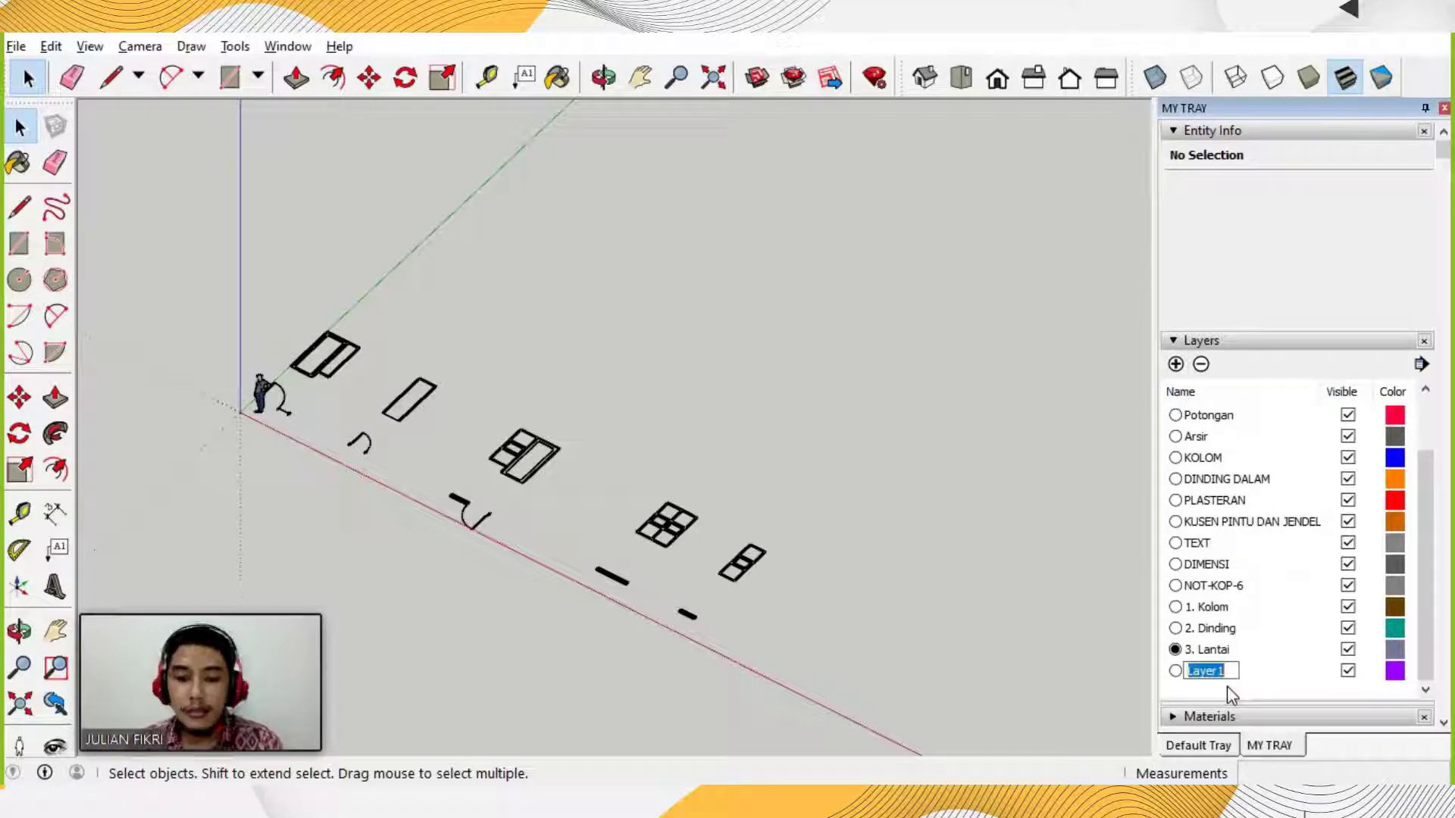
type("4")
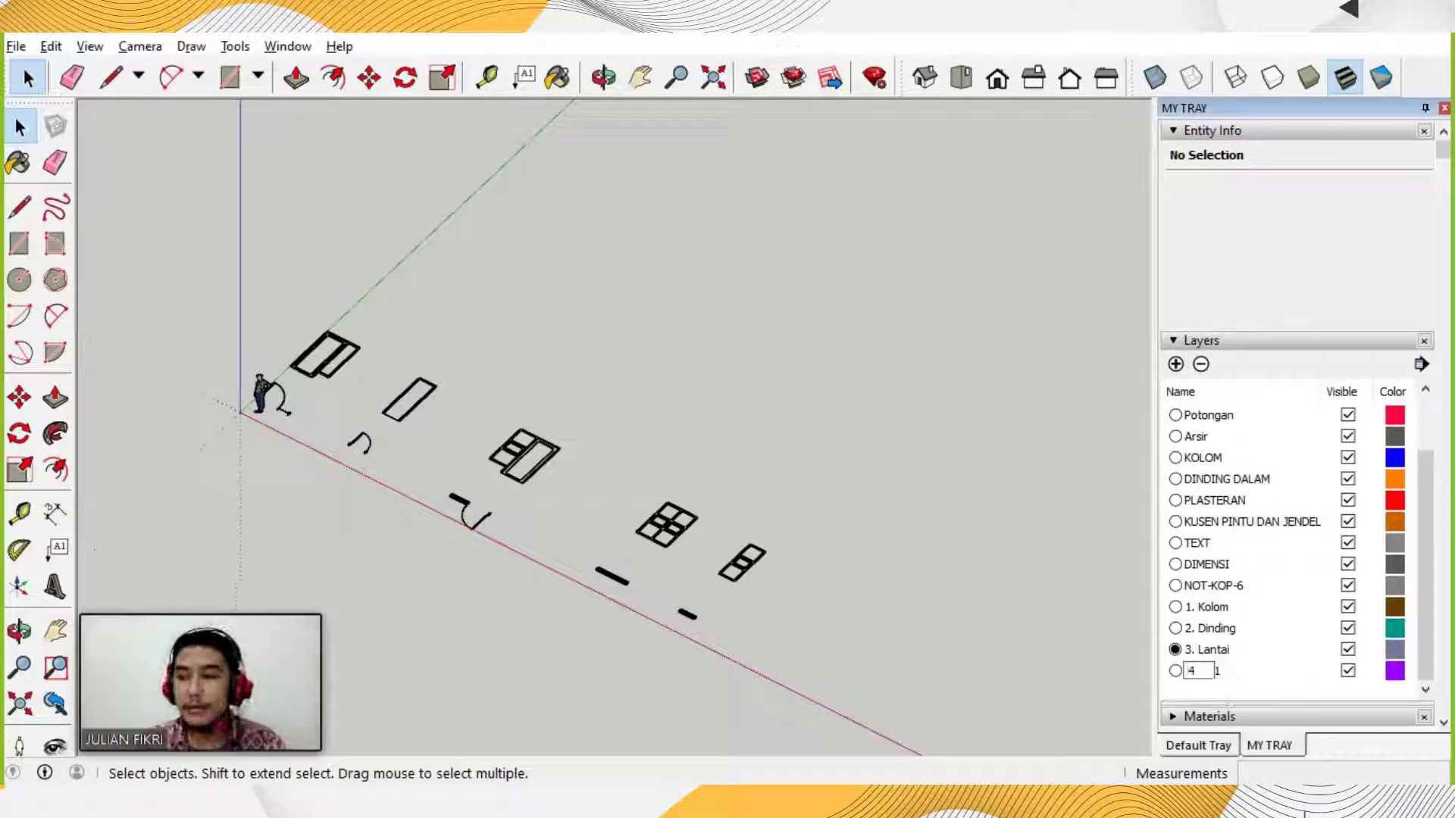
type(". Kusen")
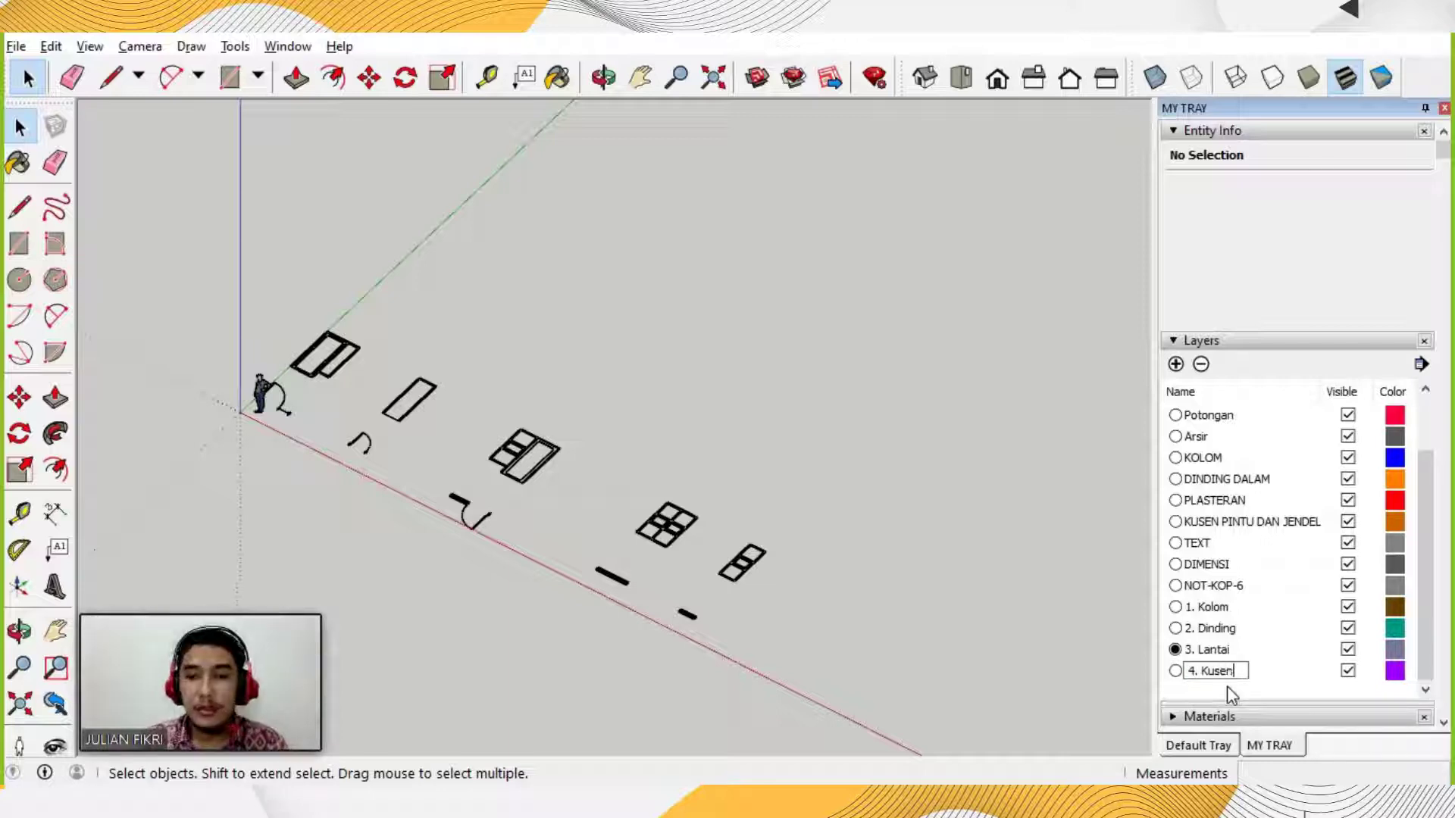
type(" Pintu Je")
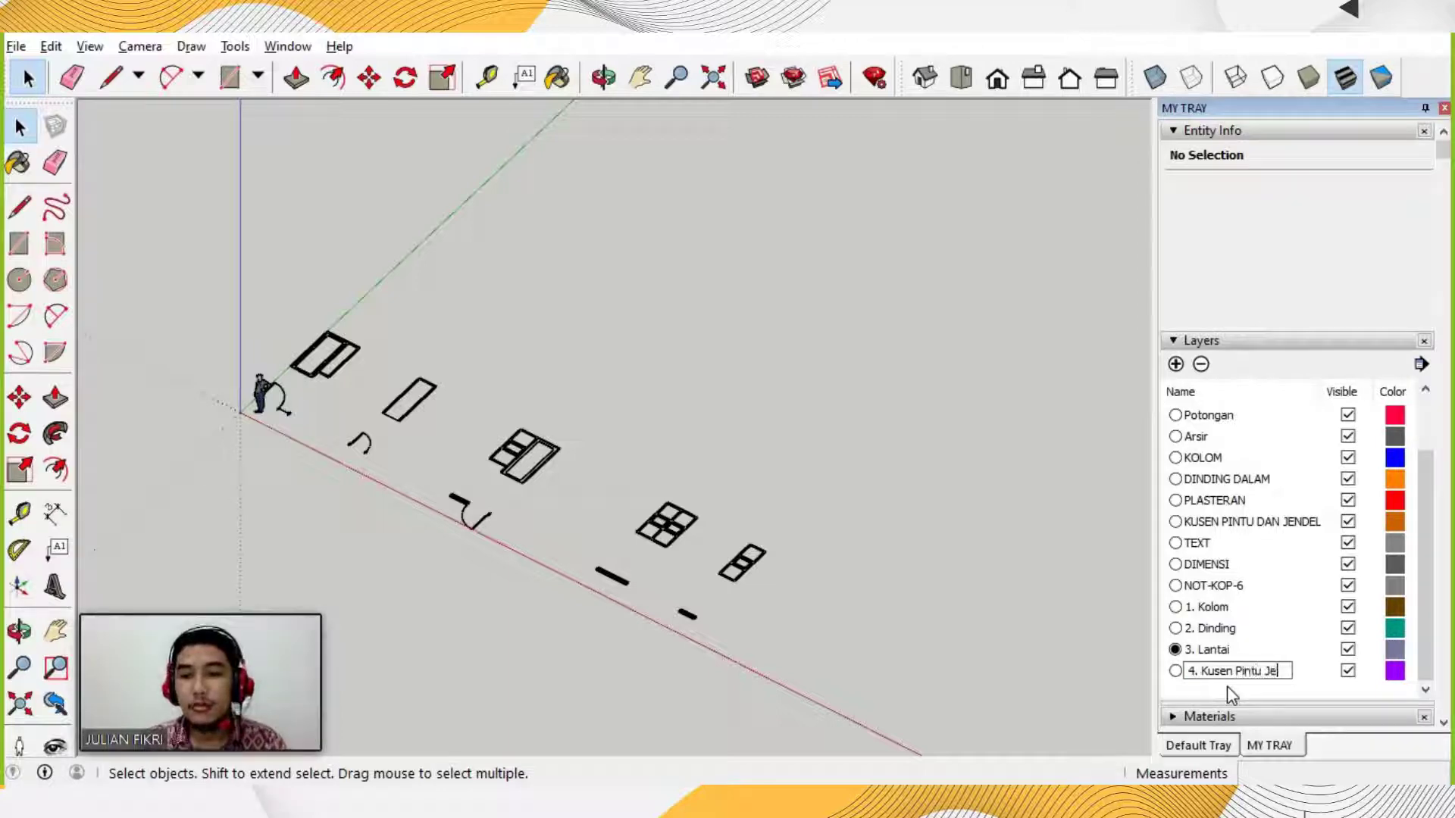
type("ndela")
key("Return")
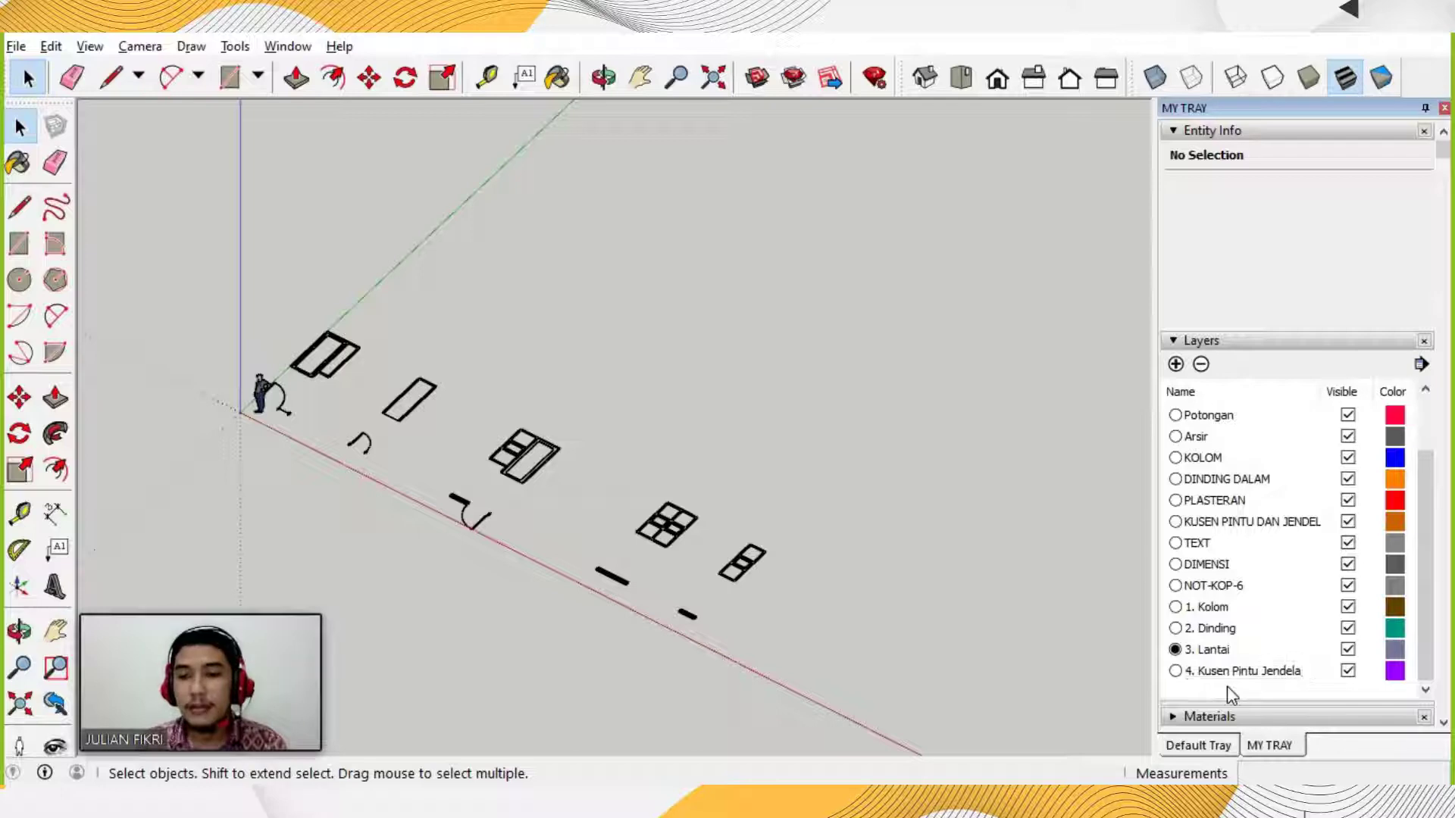
left_click(1175, 671)
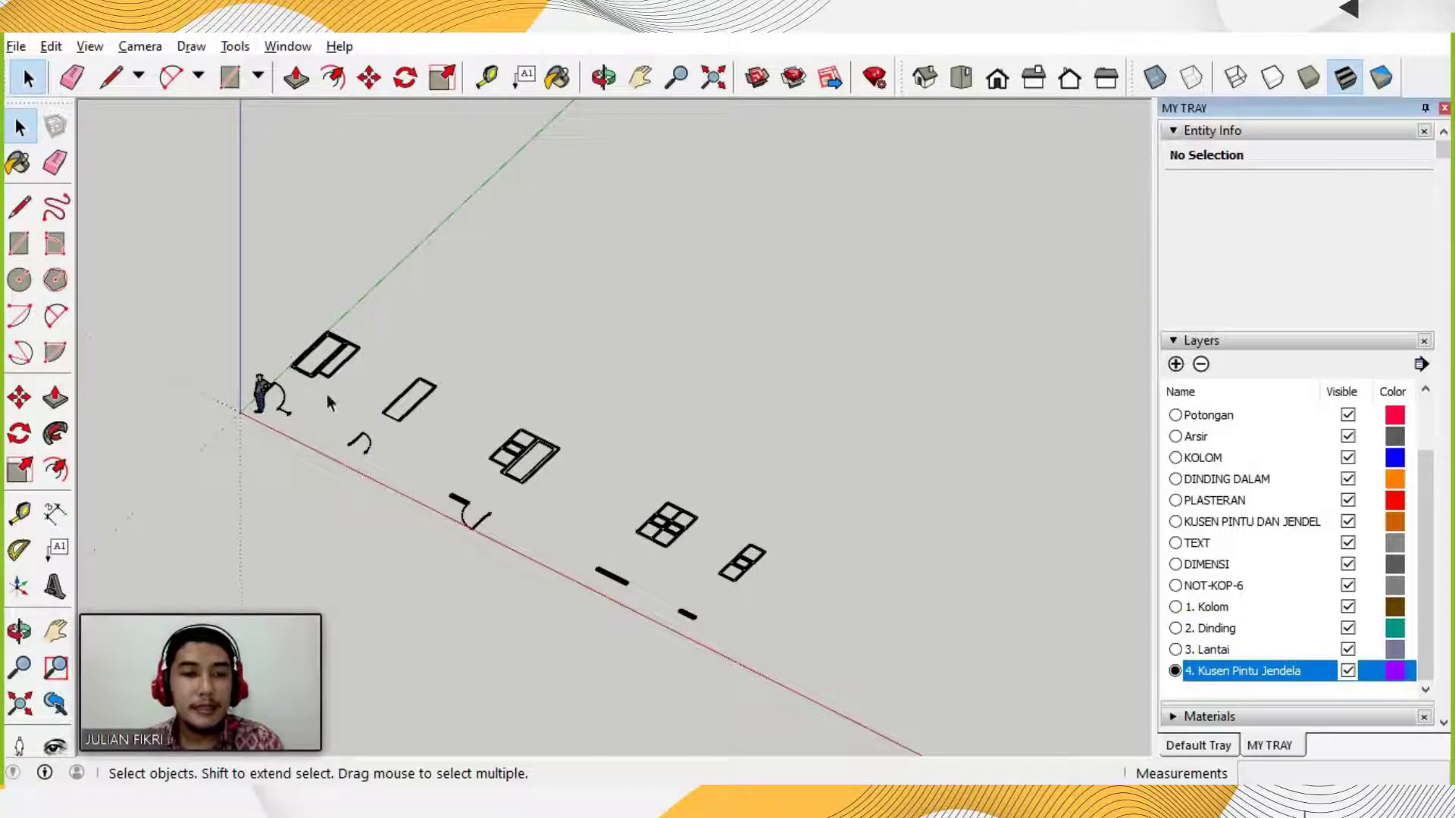
Trace the outer edges of the combined door-and-window frame nearest the origin with the Line tool, up to the door post's foot.
scroll(371, 334, "up", 5)
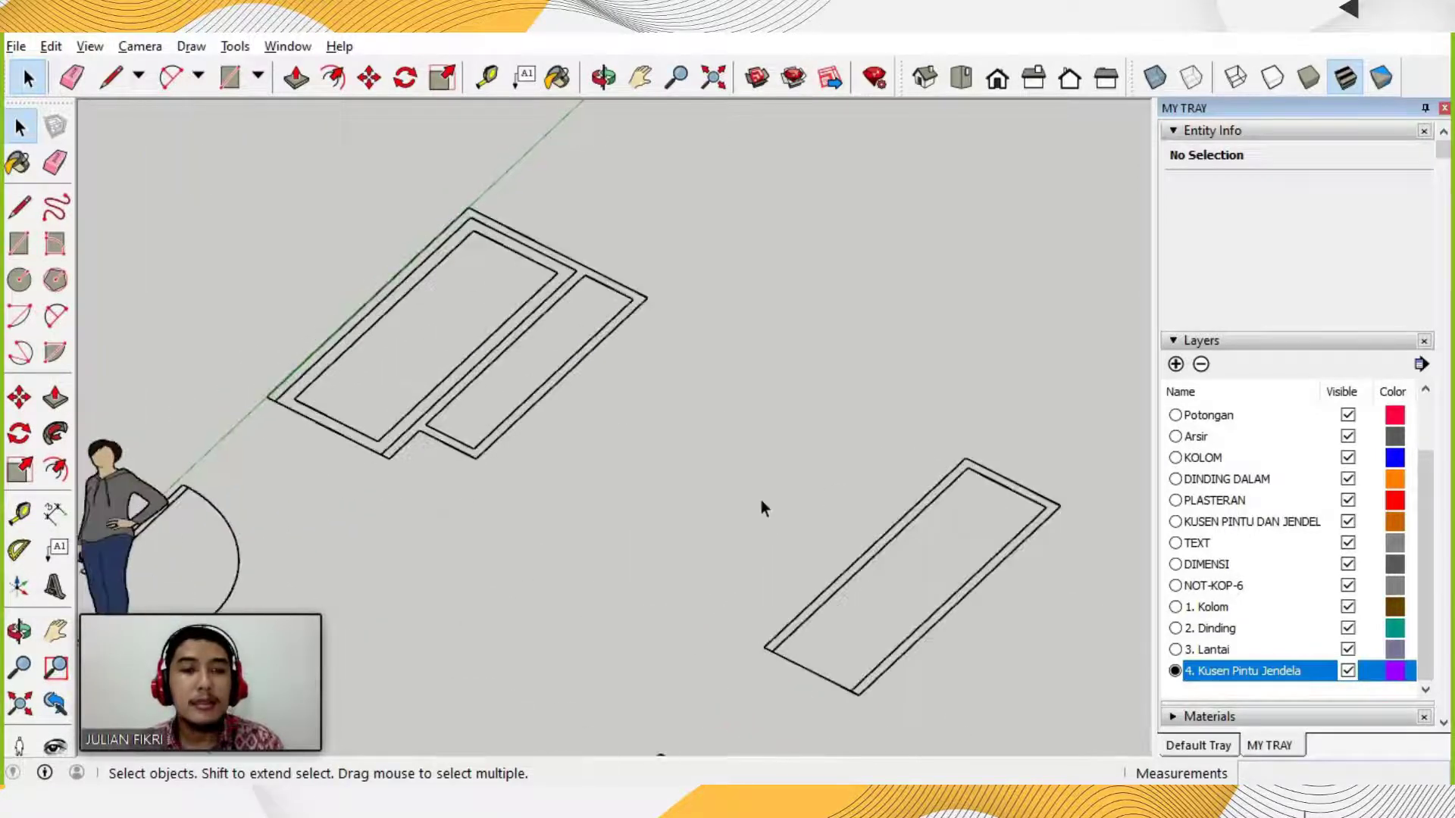
scroll(760, 498, "down", 2)
scroll(577, 375, "up", 3)
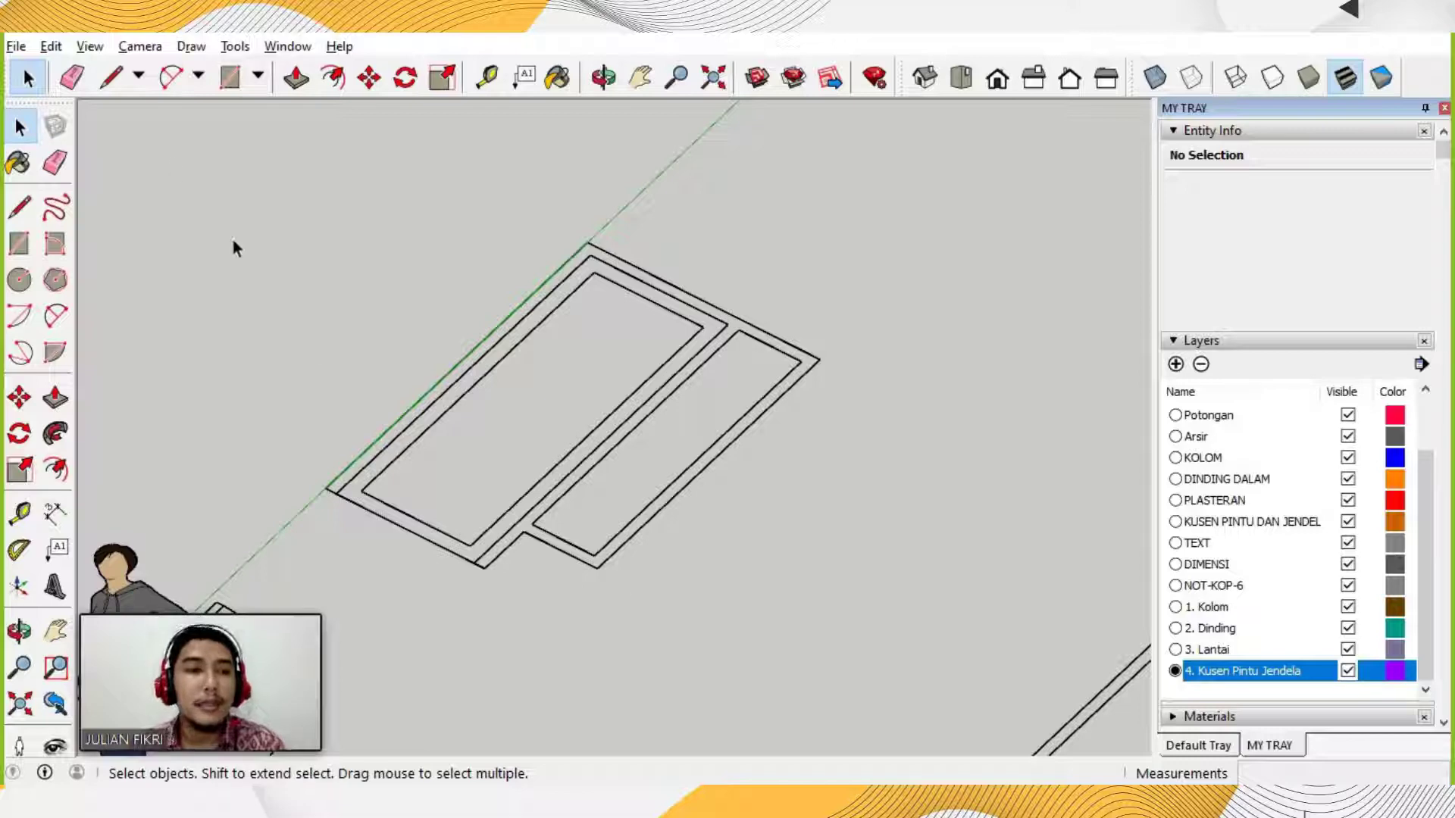
left_click(110, 79)
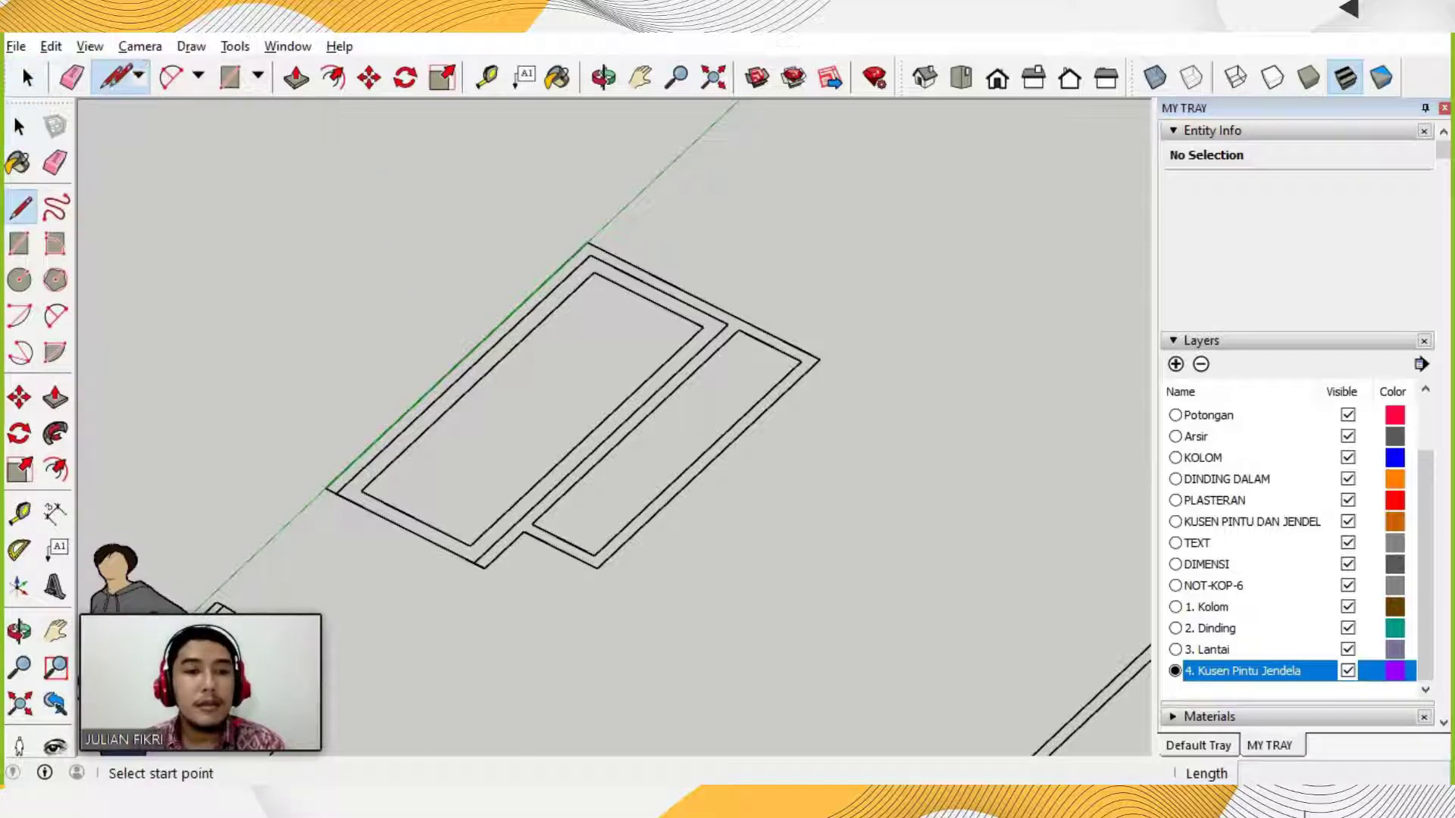
scroll(422, 417, "up", 1)
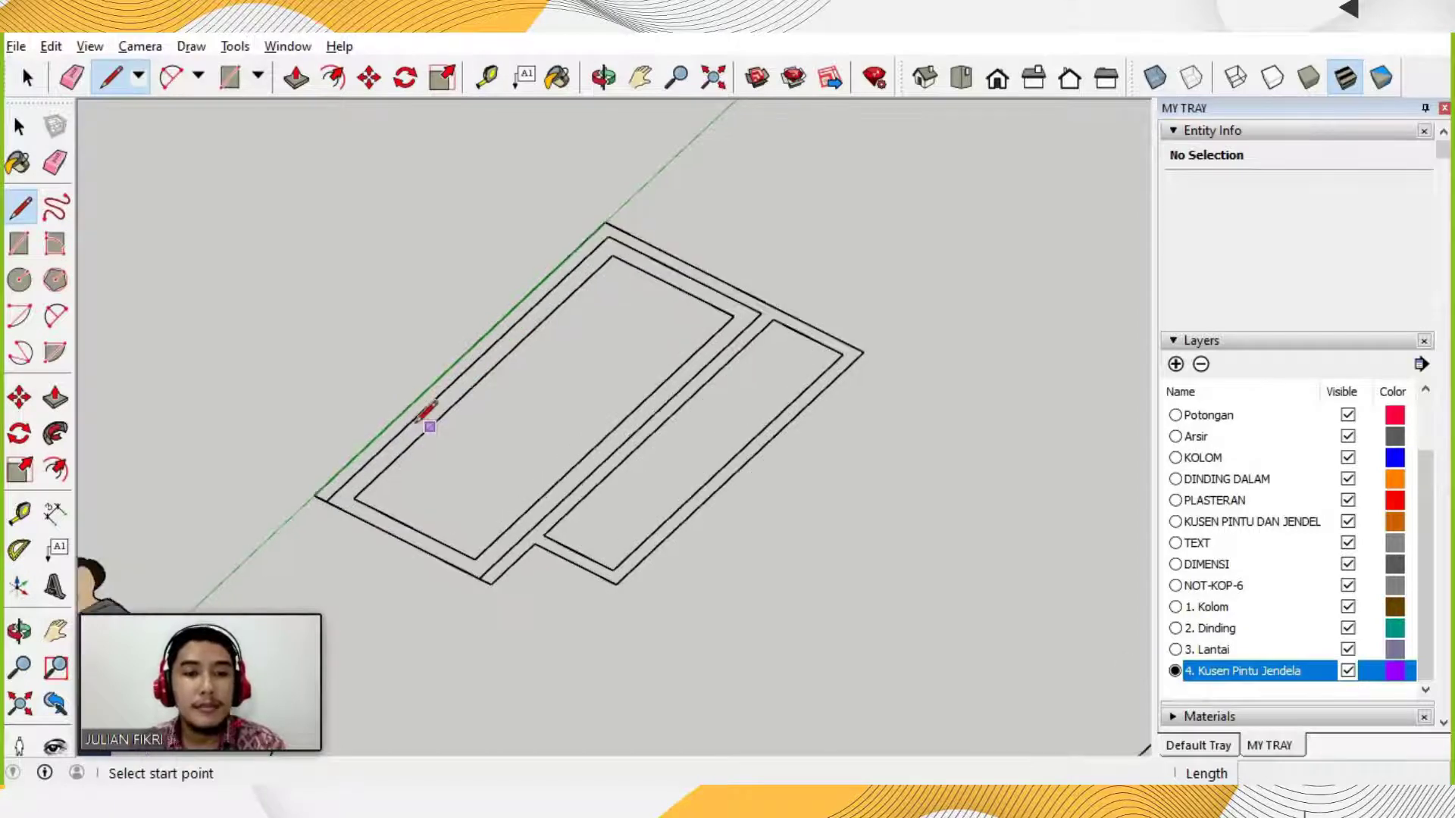
scroll(425, 415, "up", 1)
left_click(287, 511)
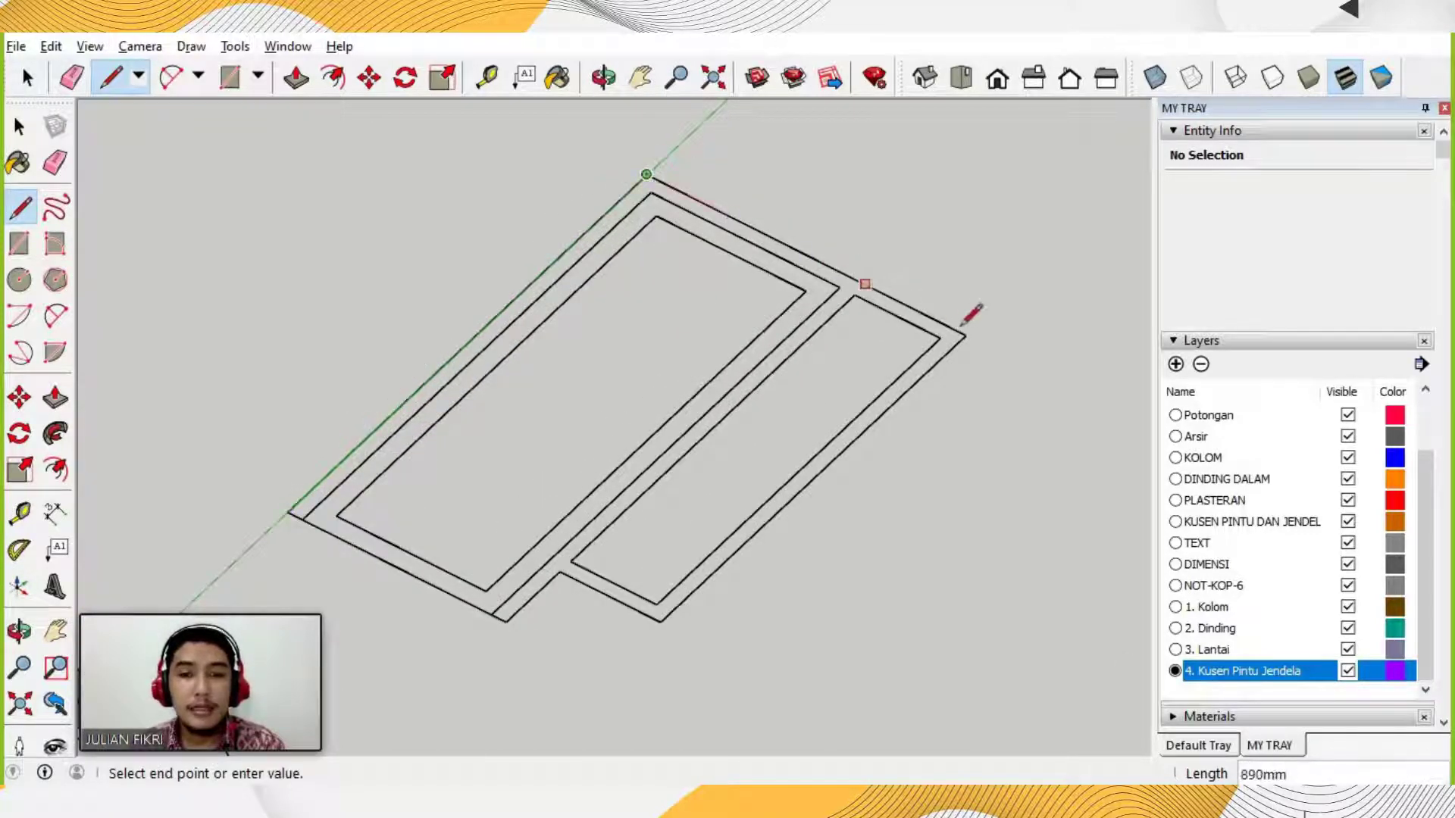
left_click(965, 334)
left_click(661, 621)
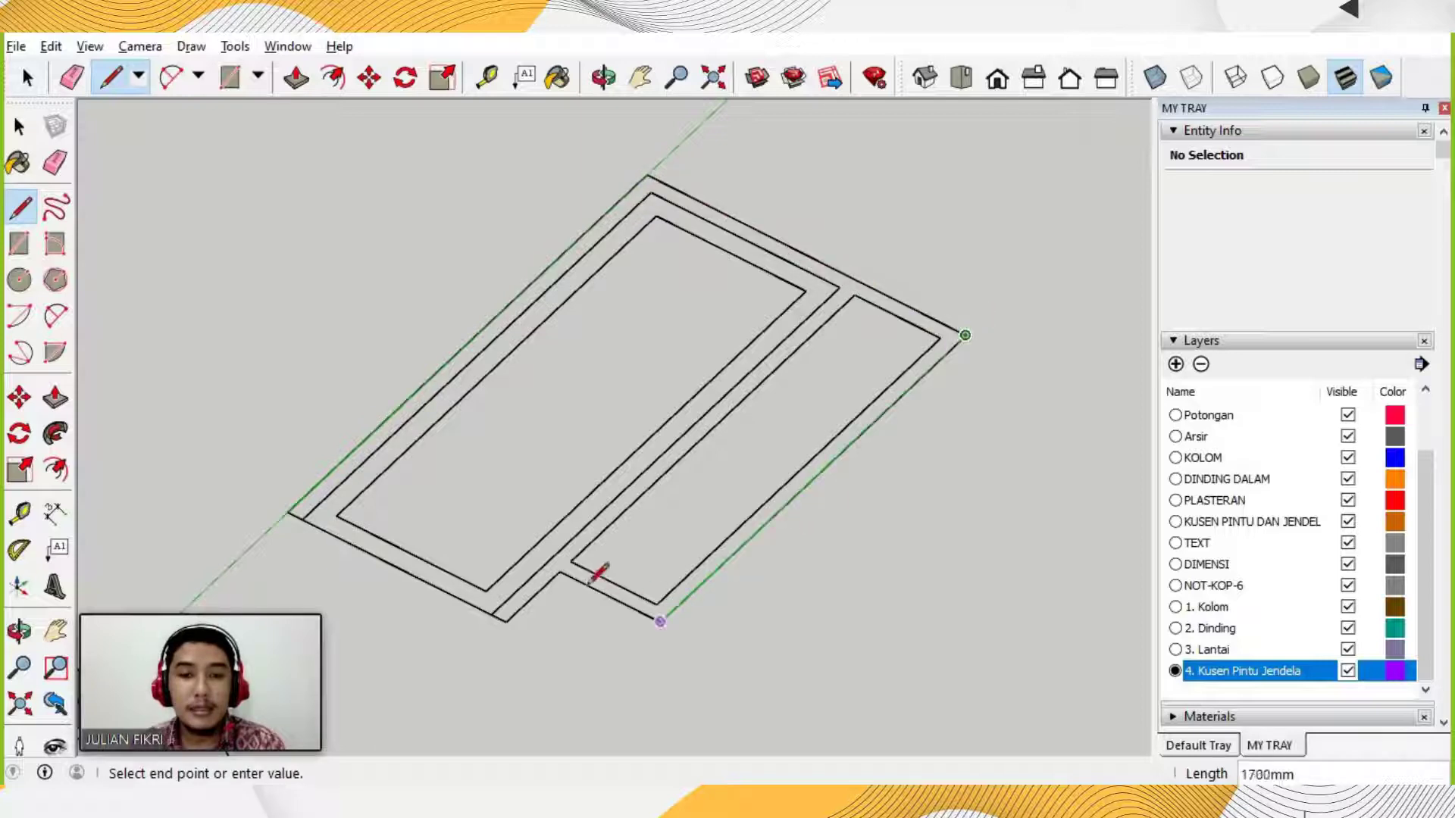
left_click(506, 616)
Continue the line across the post's foot and around the inner edge of the door opening, closing the frame outline into a face.
scroll(497, 609, "up", 4)
scroll(504, 604, "down", 4)
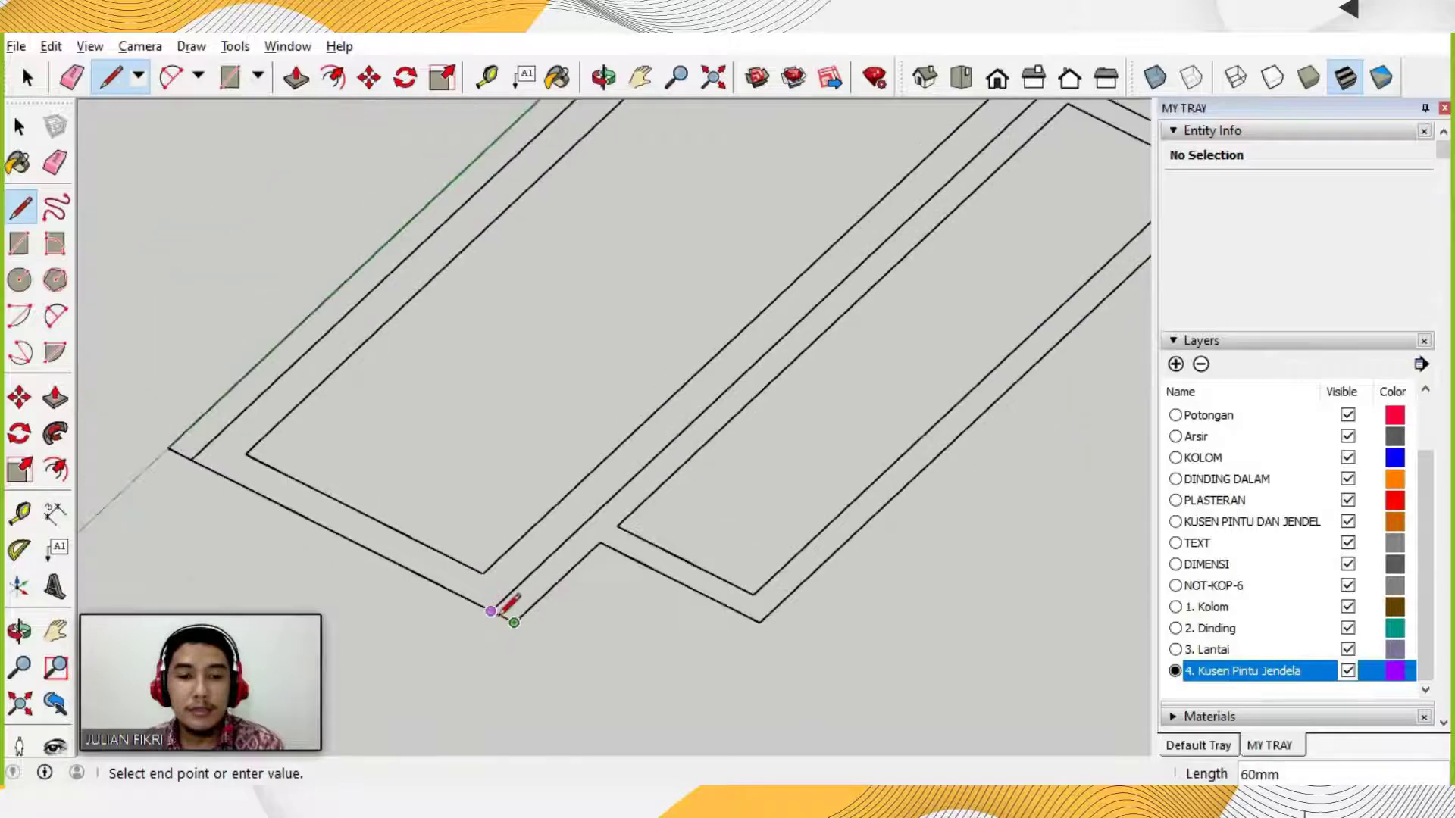
scroll(504, 604, "up", 4)
scroll(496, 607, "up", 1)
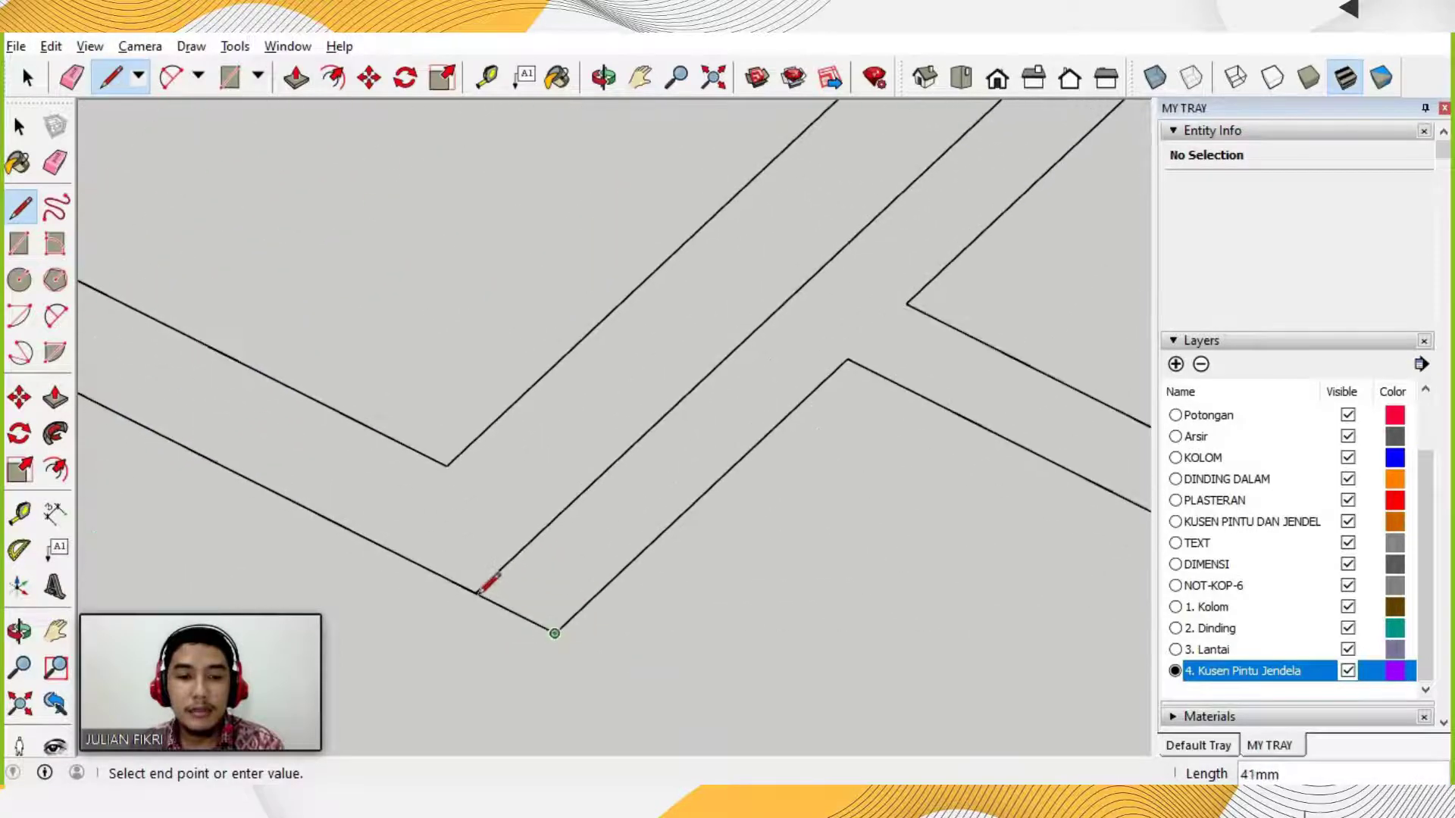
scroll(485, 598, "down", 1)
scroll(474, 649, "down", 5)
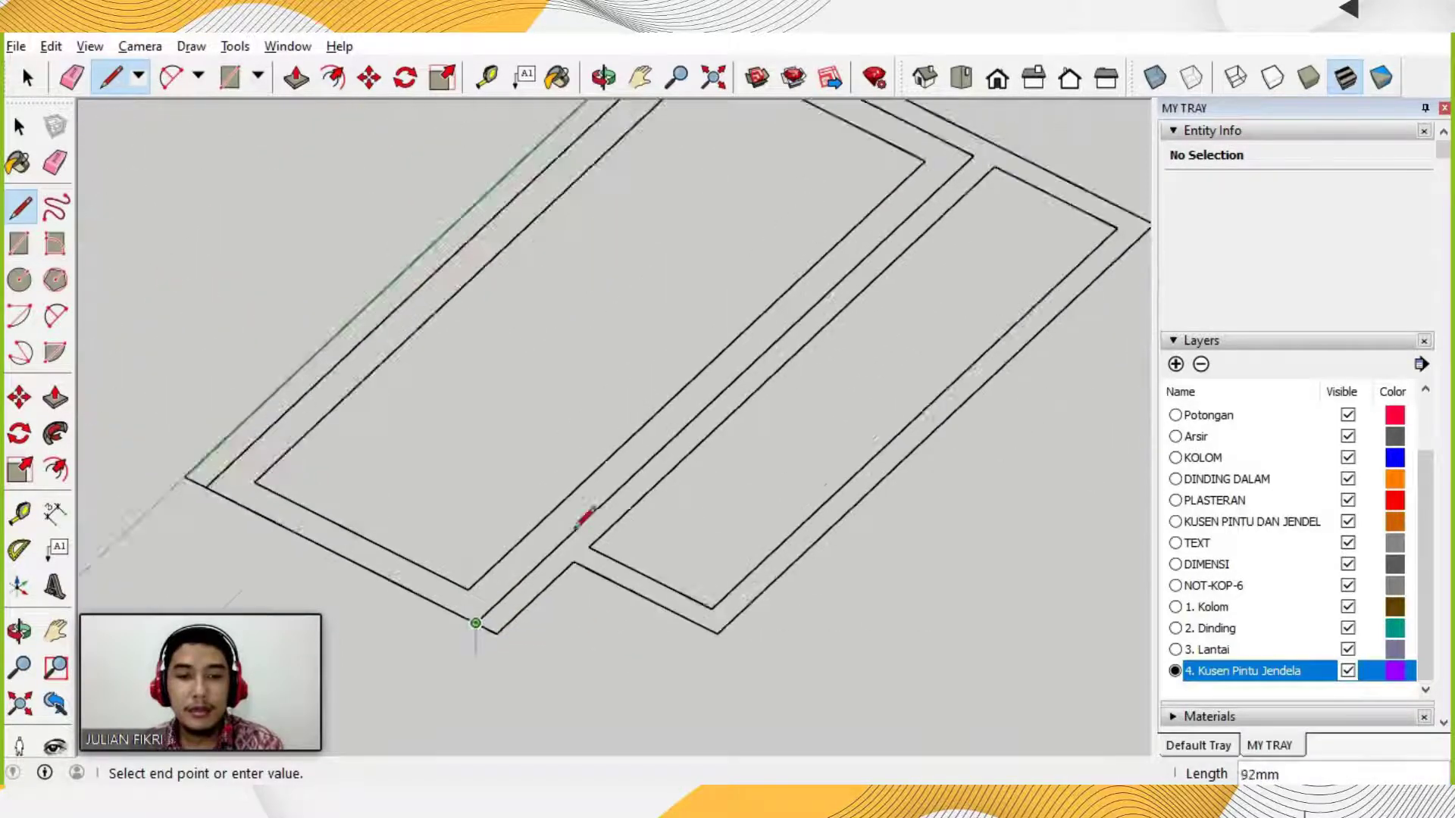
left_click(782, 342)
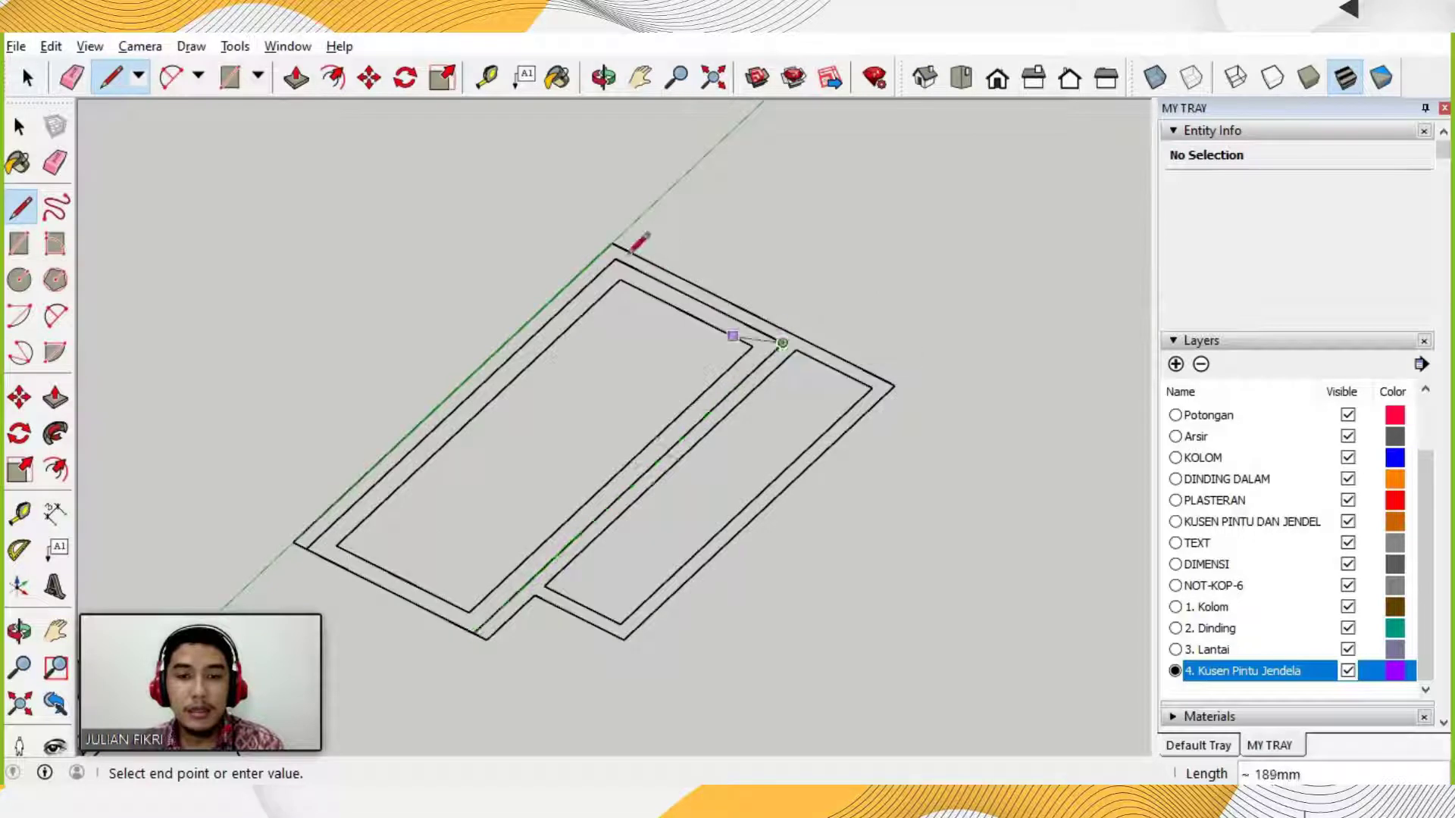
left_click(615, 259)
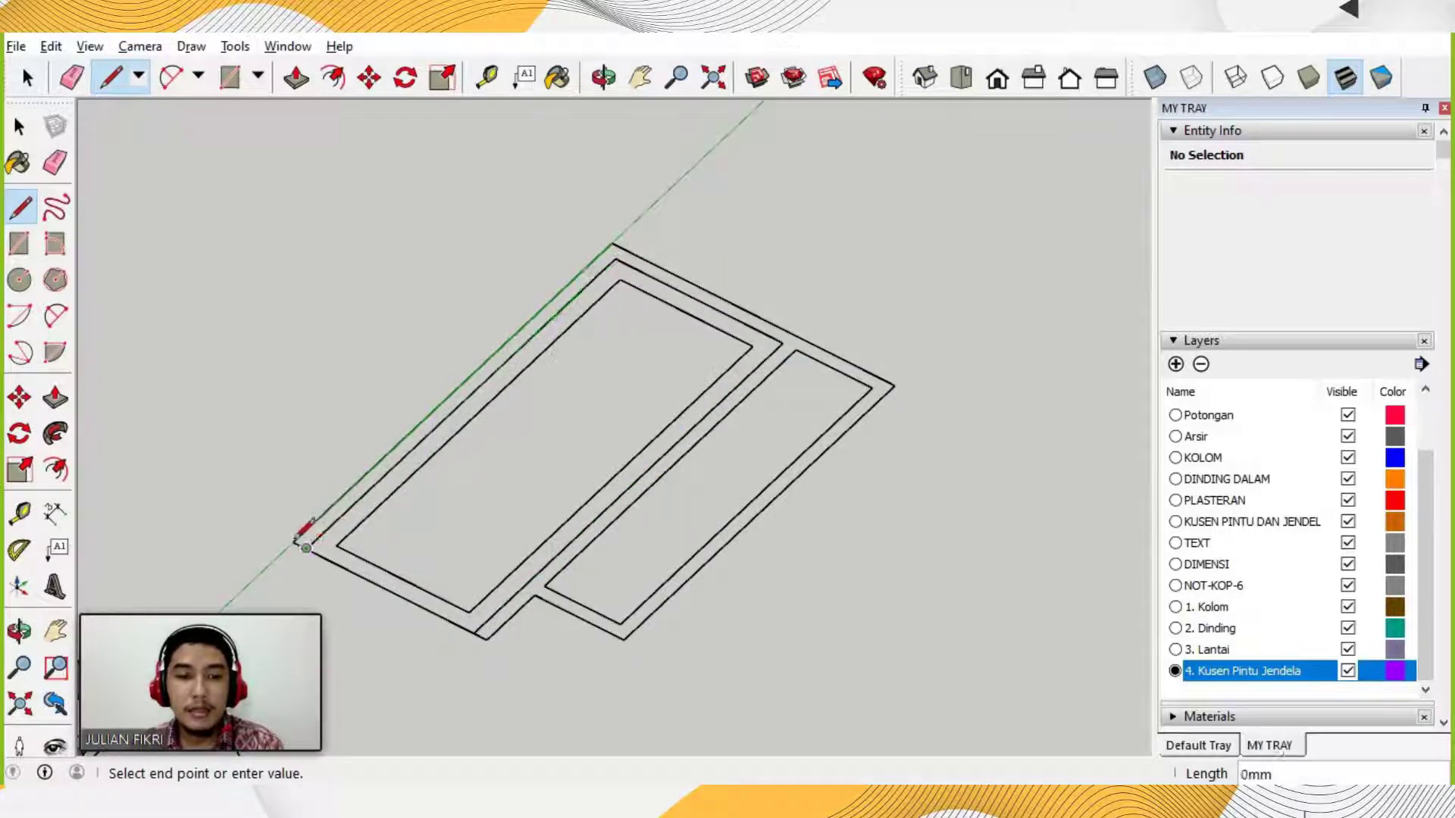
scroll(300, 530, "up", 3)
left_click(312, 560)
scroll(504, 406, "down", 5)
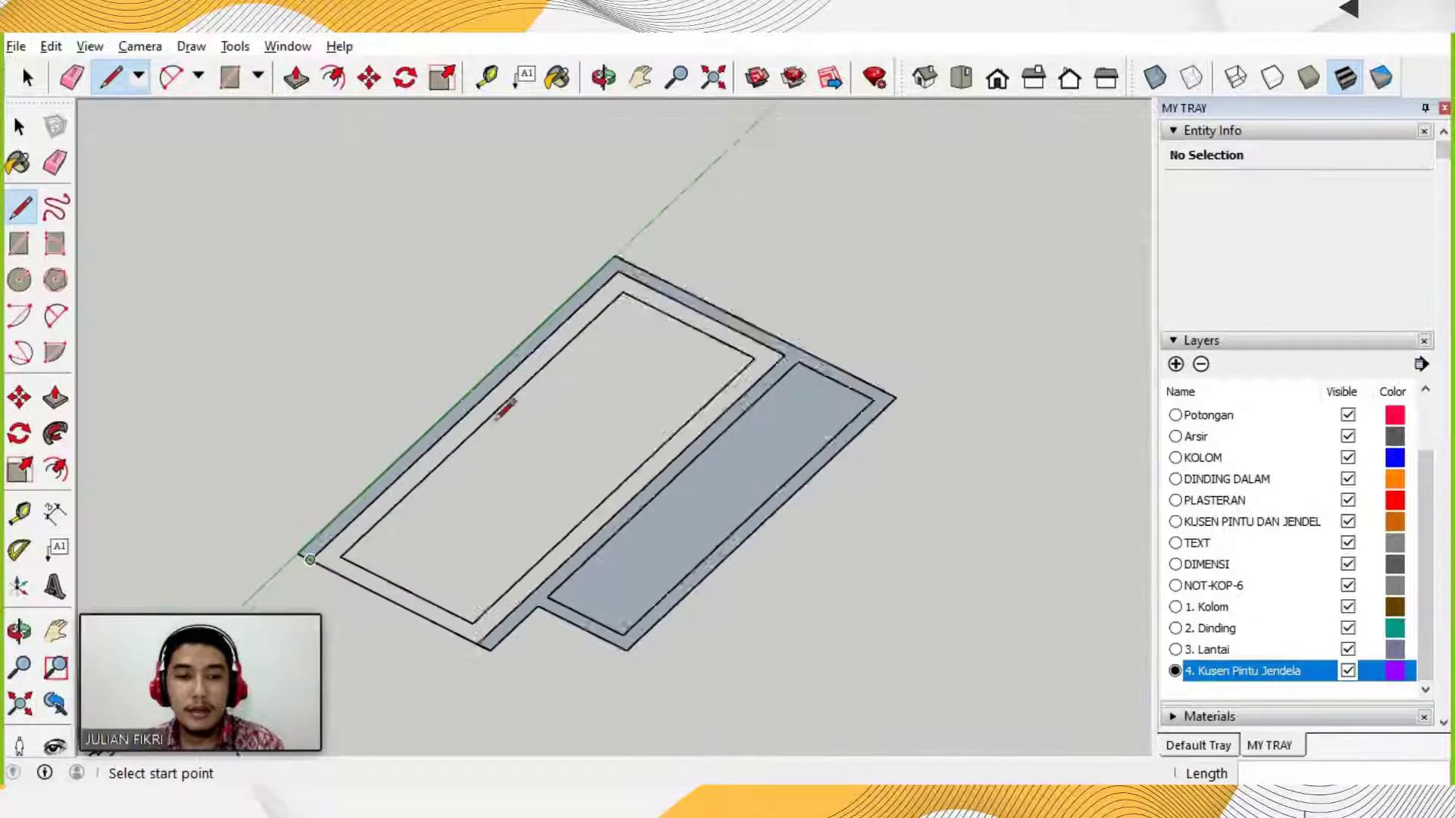
scroll(585, 422, "up", 3)
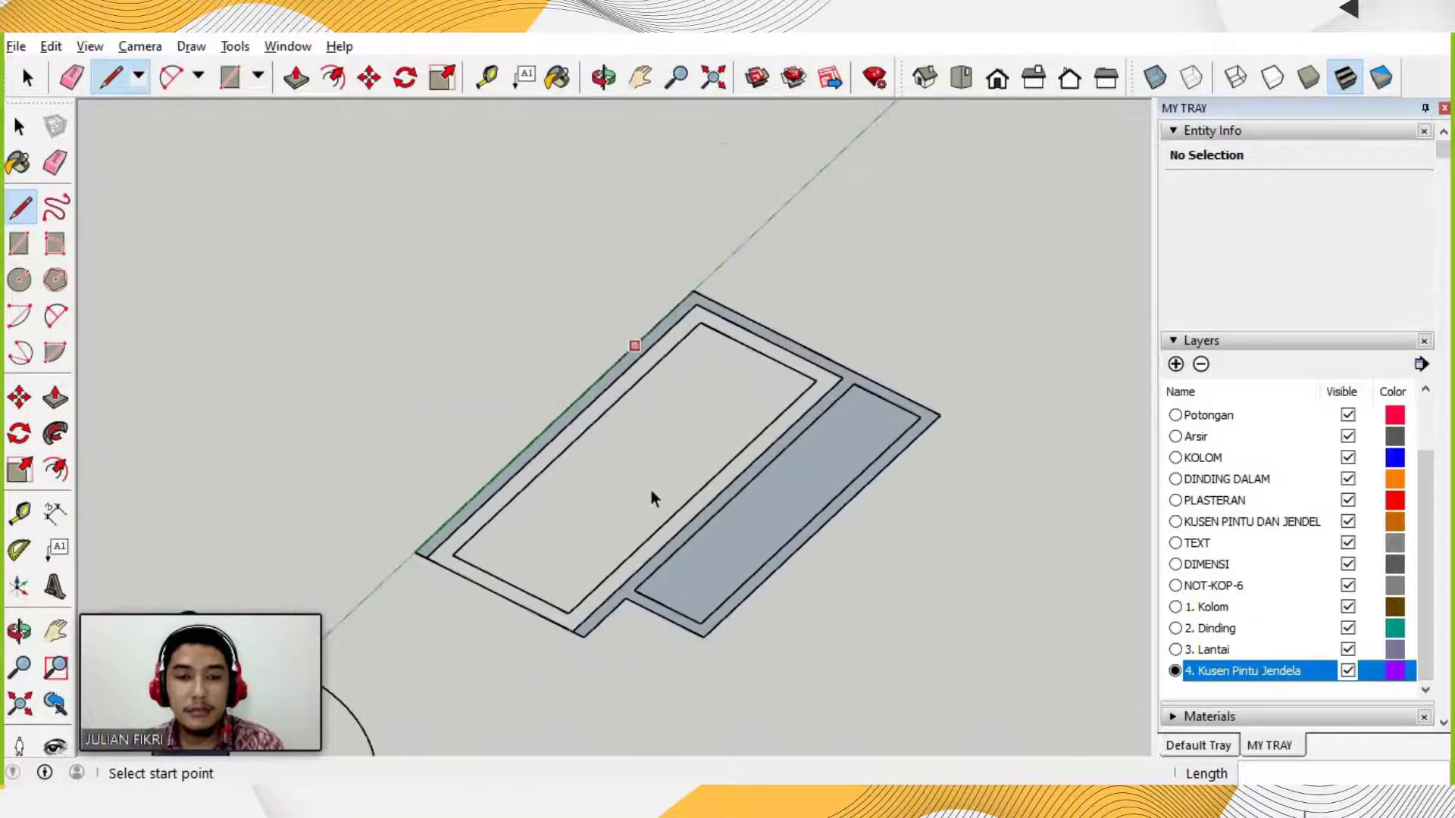
Examine whether the traced frame and its narrow window opening select as one face.
key("space")
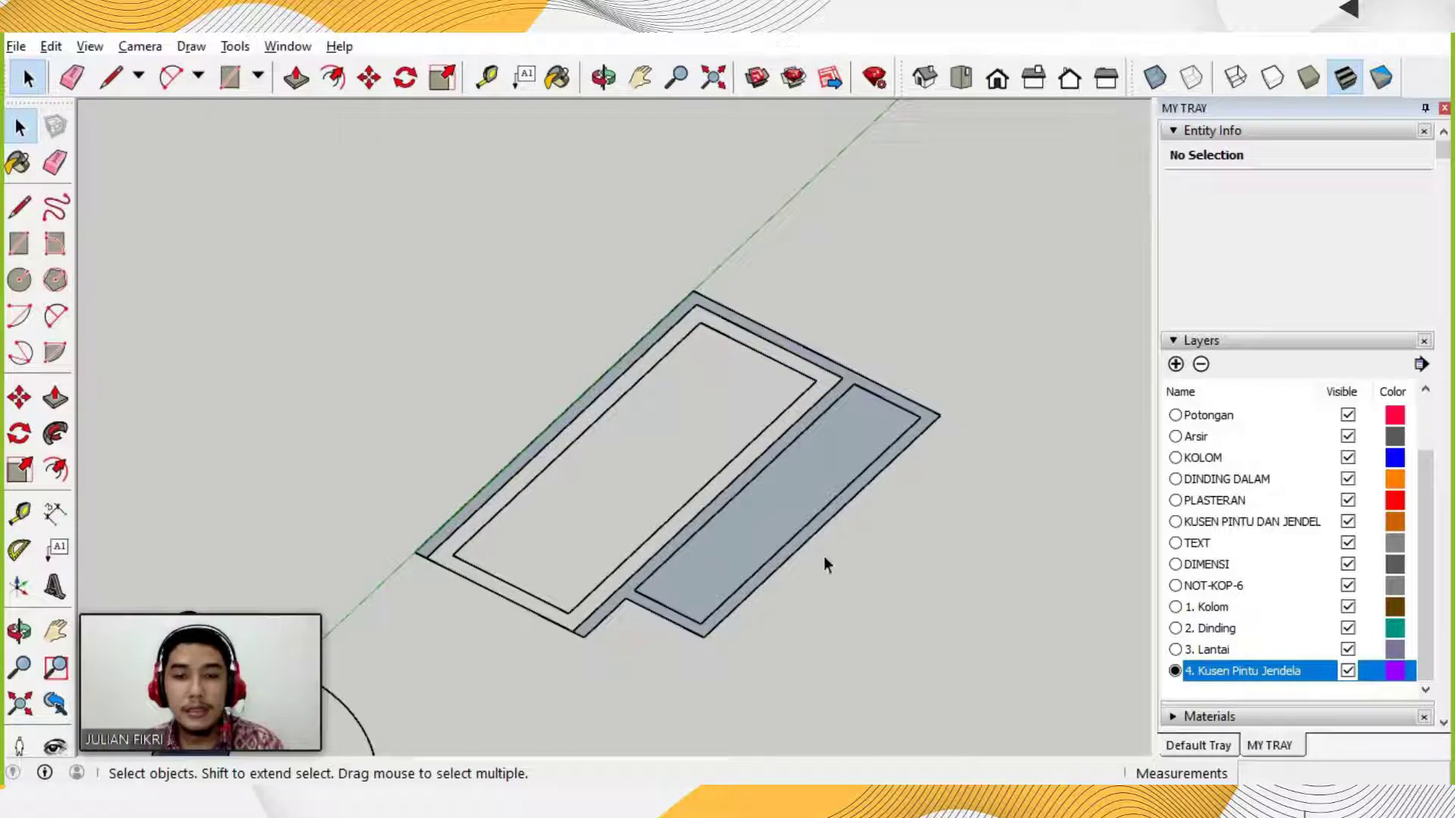
scroll(767, 598, "up", 1)
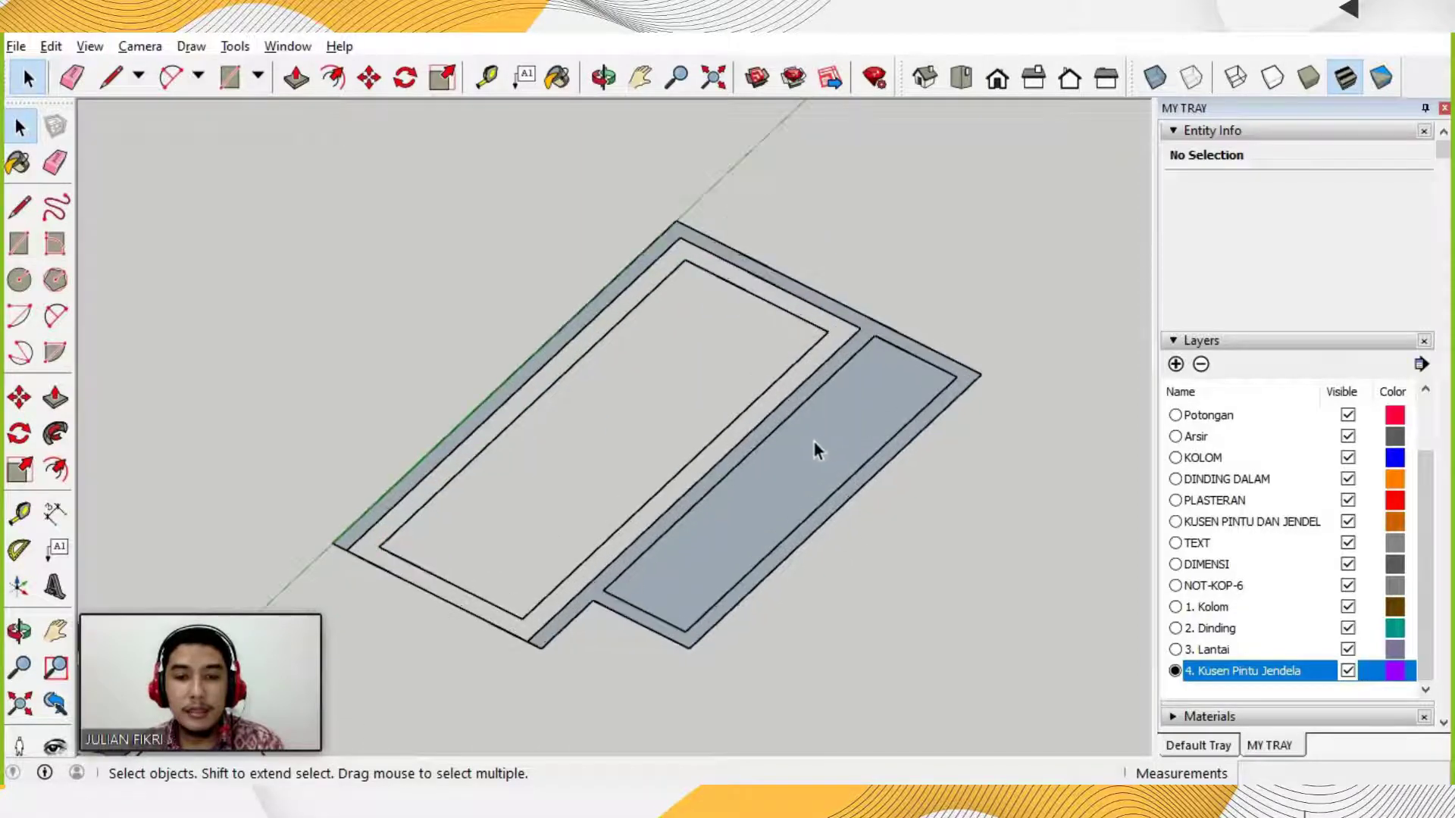
left_click(814, 441)
left_click(906, 462)
left_click(840, 421)
left_click(961, 489)
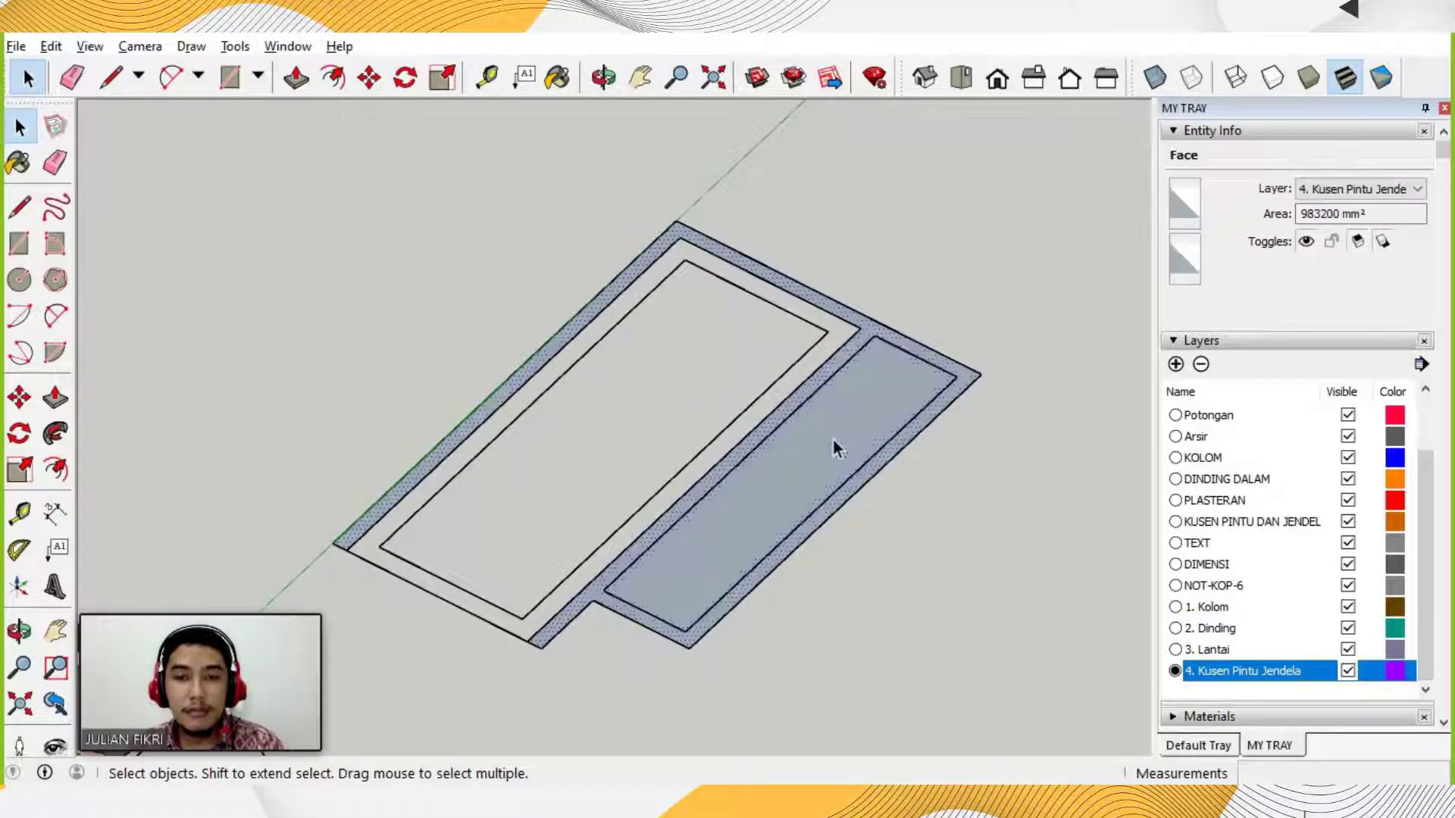
left_click(834, 439)
left_click(917, 498)
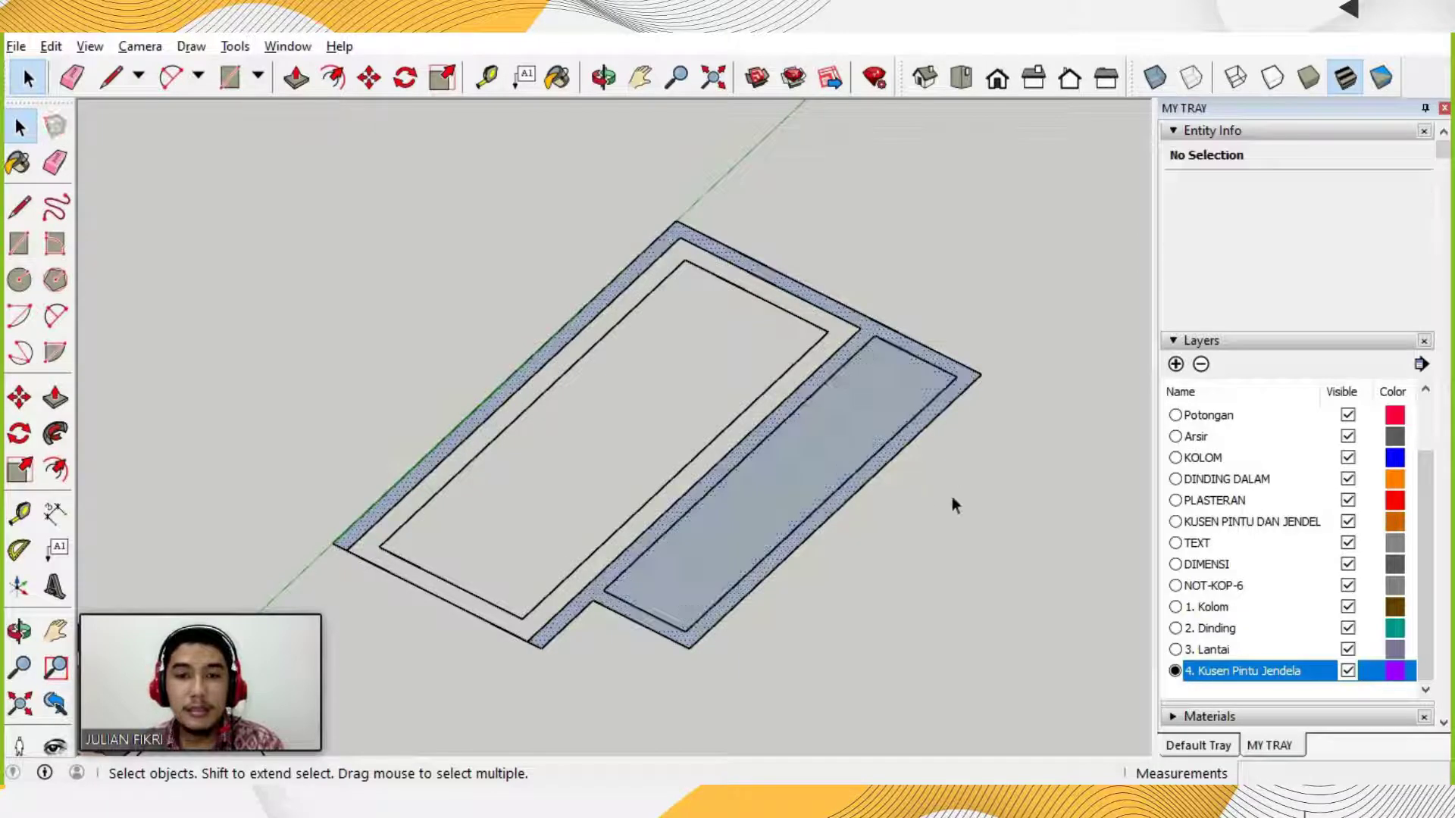
left_click(825, 440)
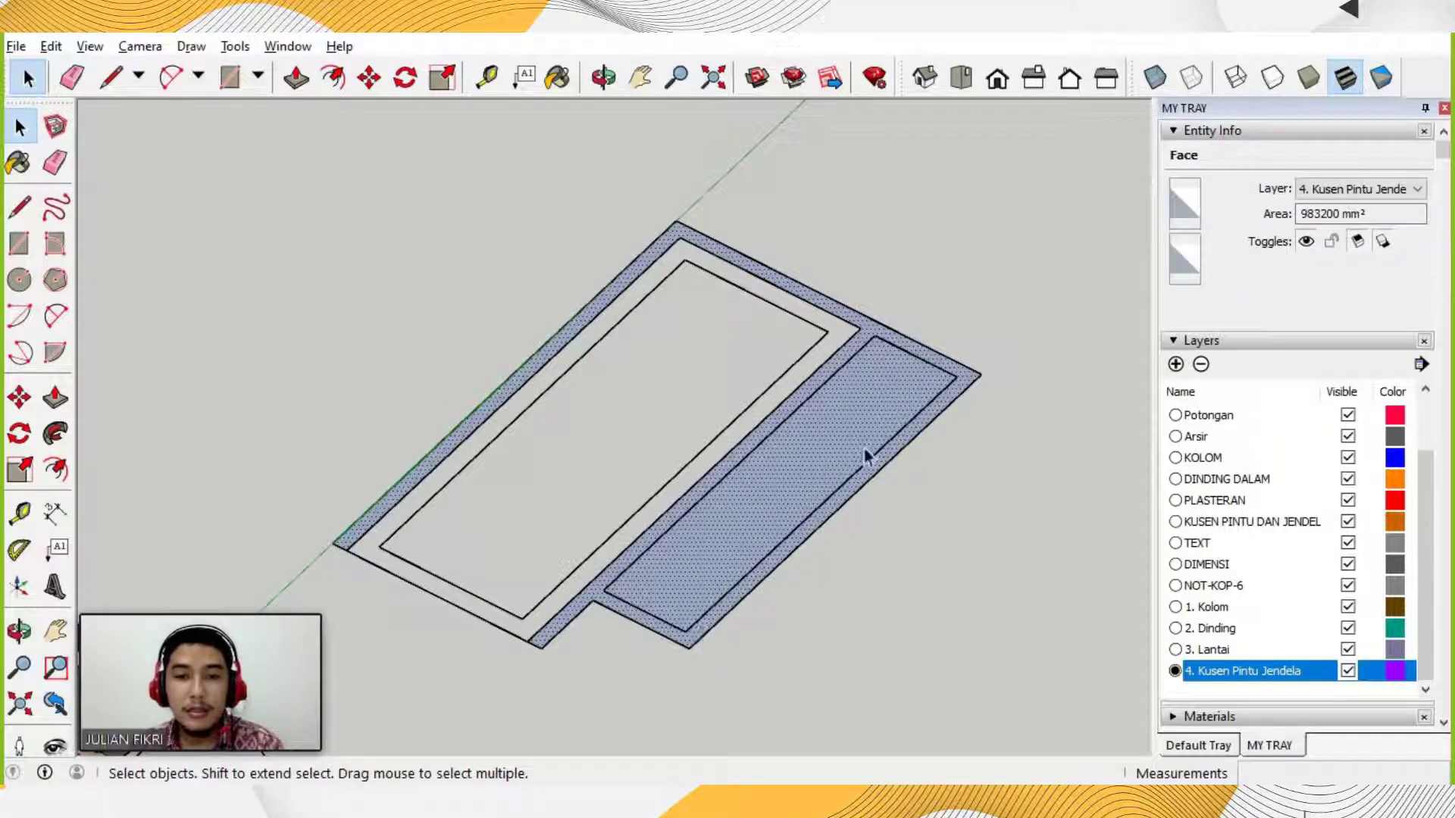
left_click(499, 225)
left_click(297, 76)
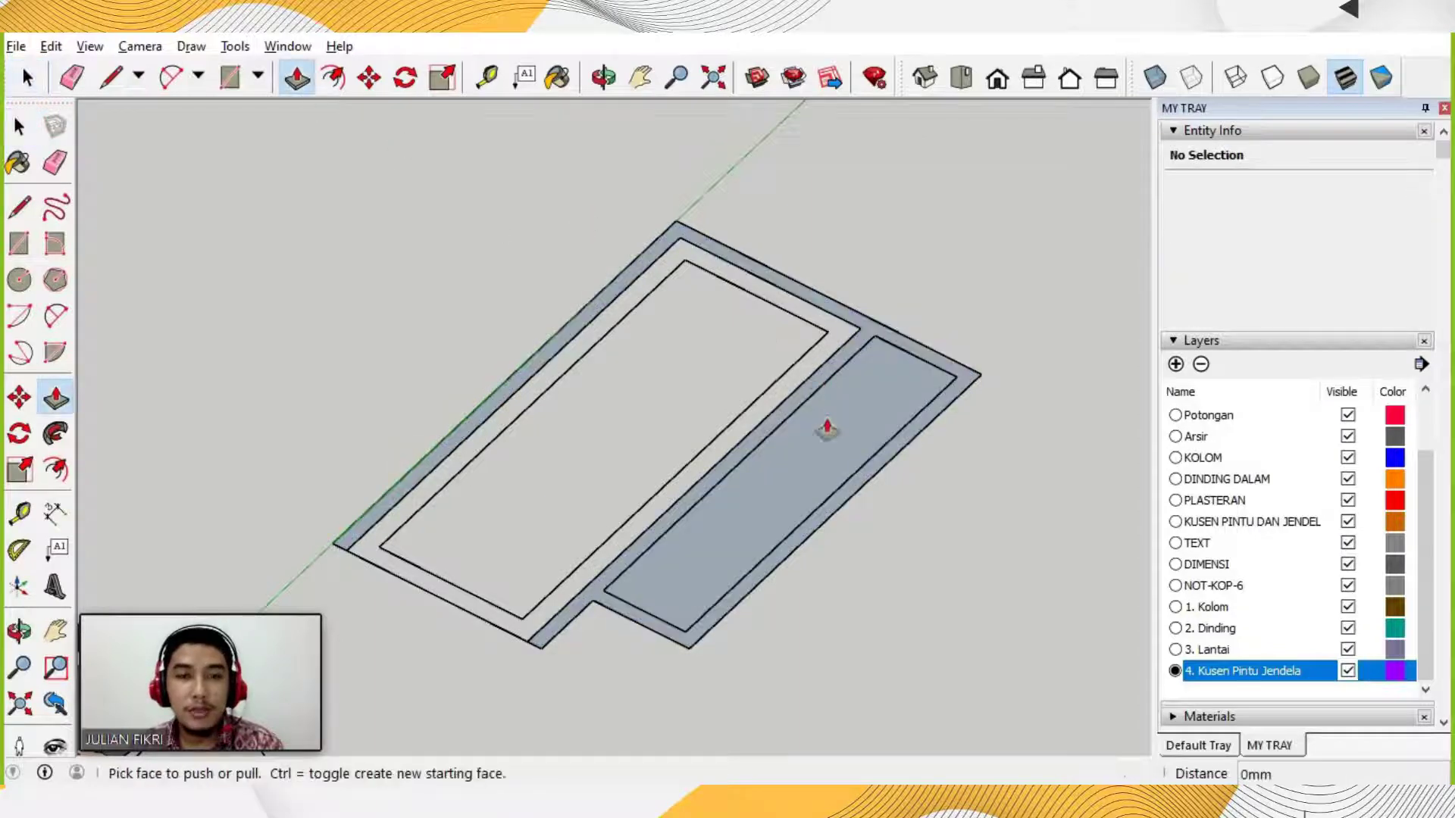
left_click(832, 416)
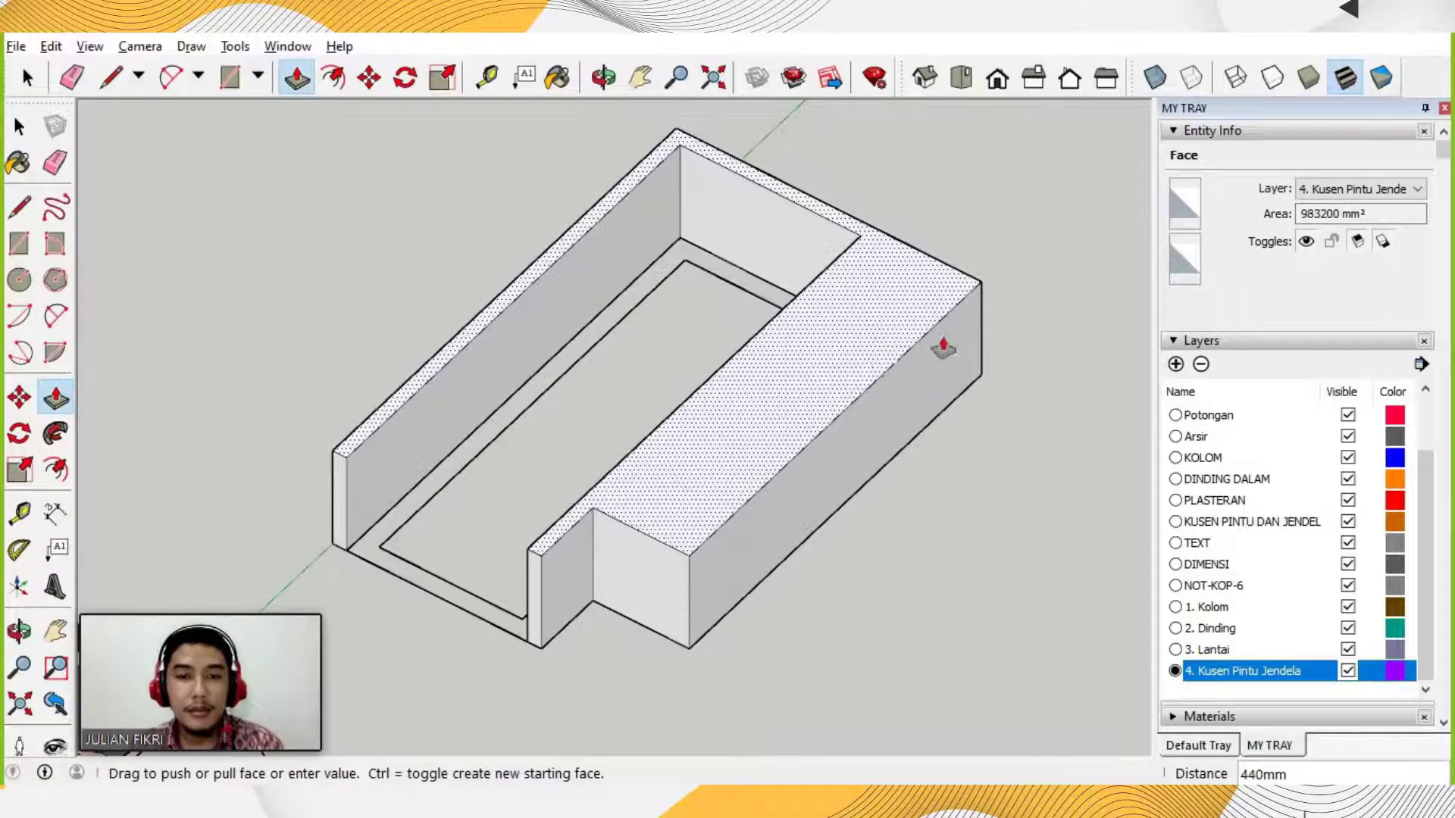
key("Escape")
key("space")
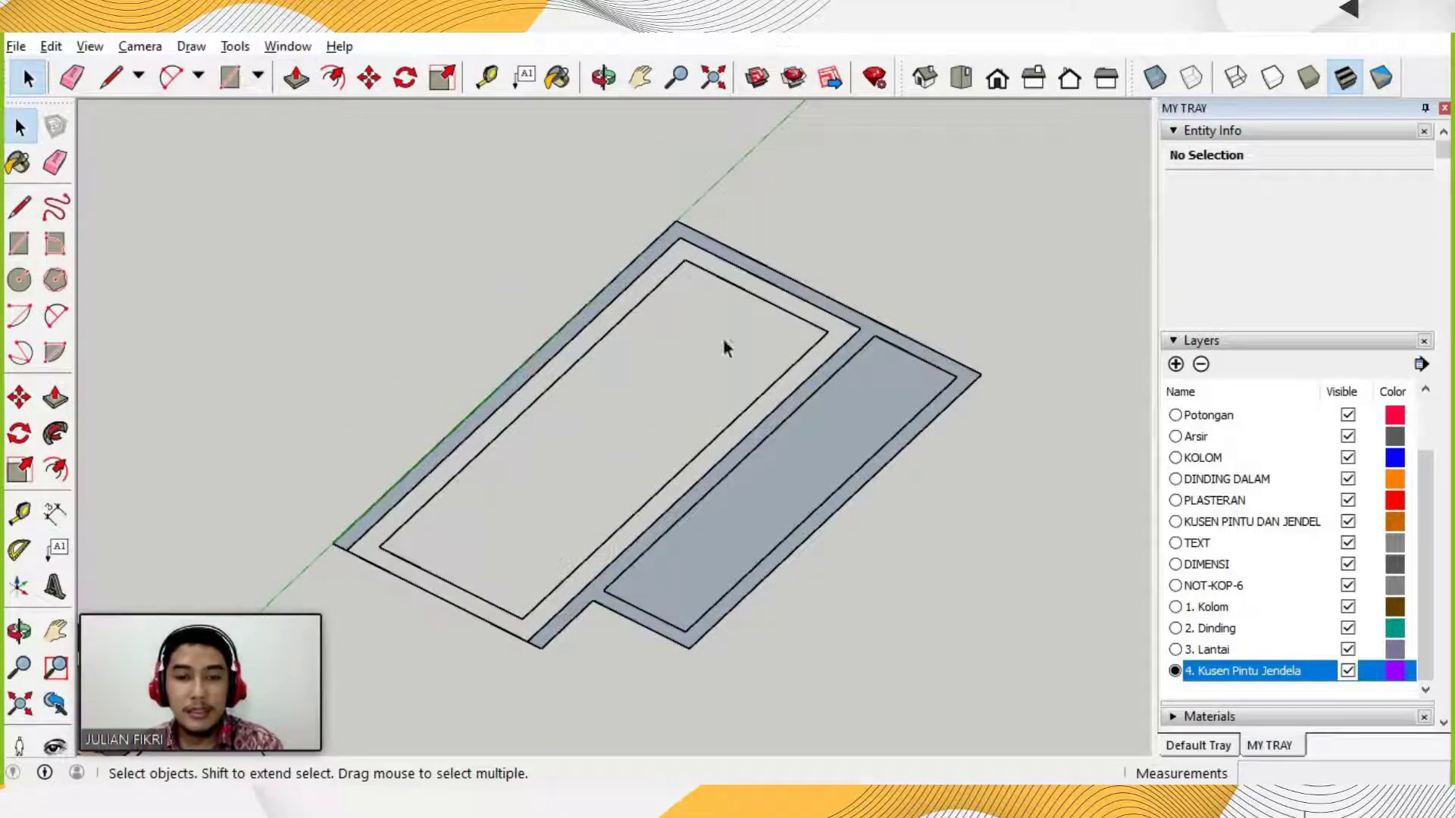
Draw a rectangle over the narrow window opening between its opposite inner corners to split it from the frame face.
left_click(230, 78)
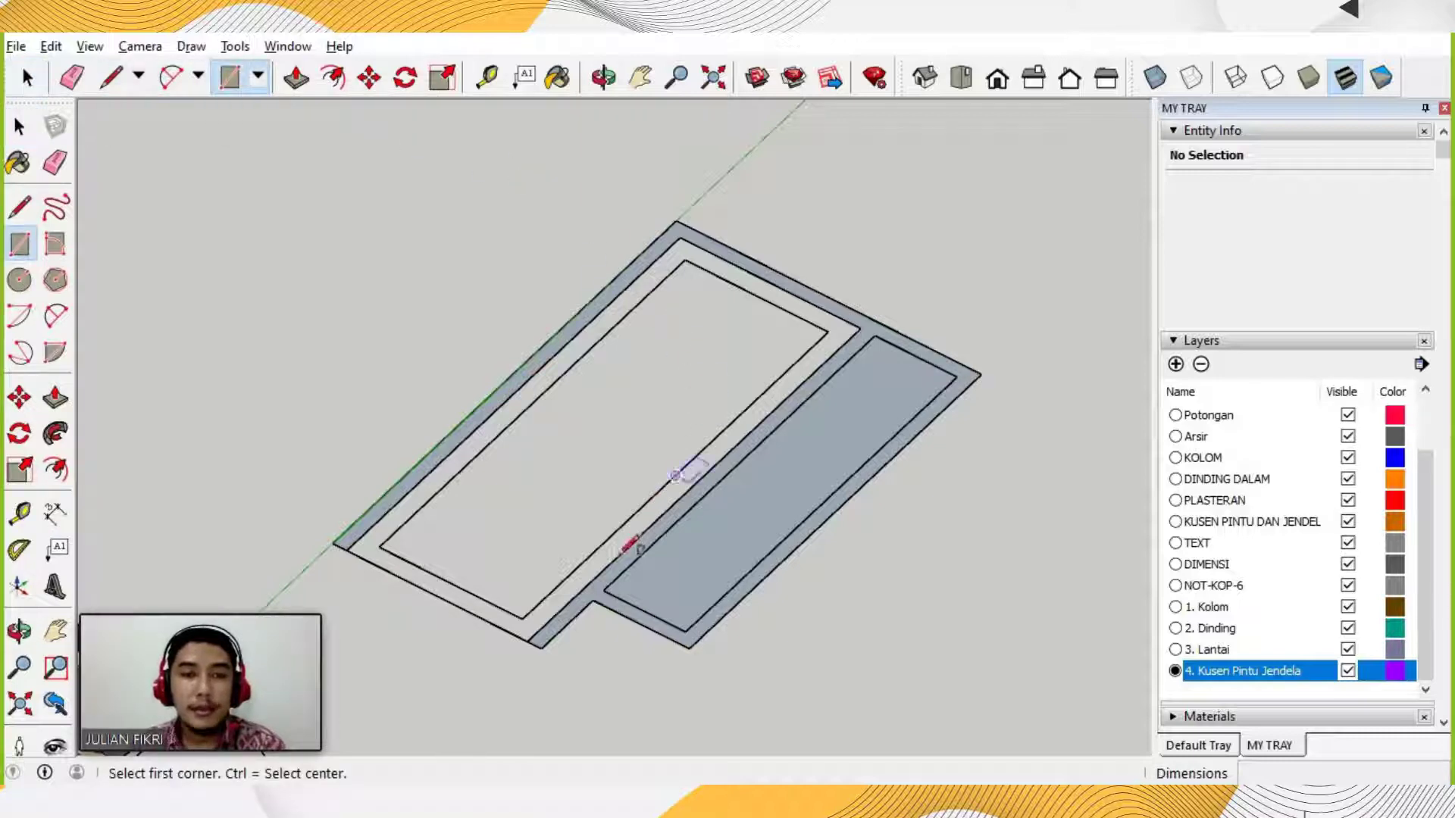
left_click(602, 590)
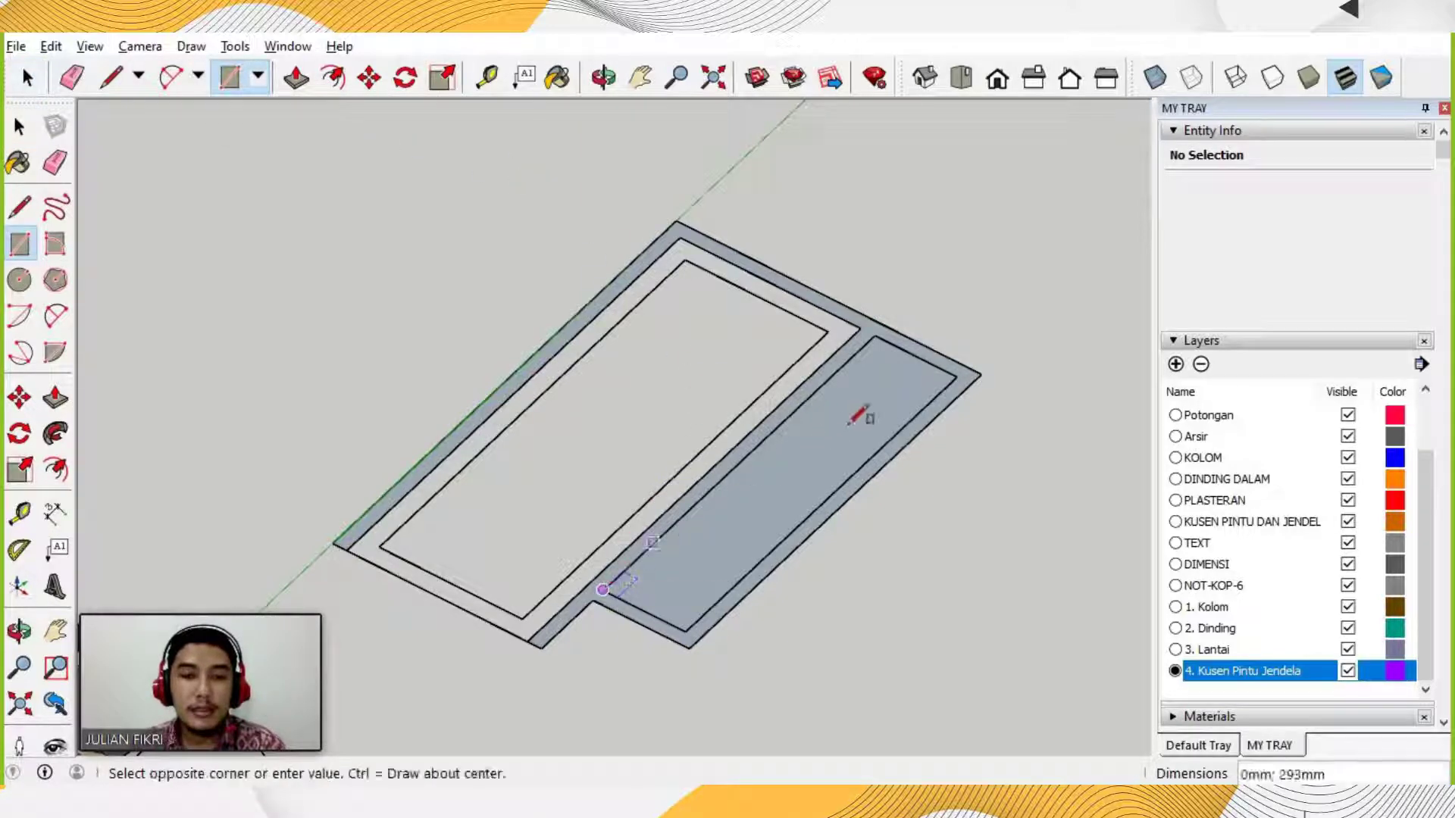
left_click(959, 373)
key("space")
Delete the face inside the narrow window opening, keeping the surrounding frame face.
left_click(852, 413)
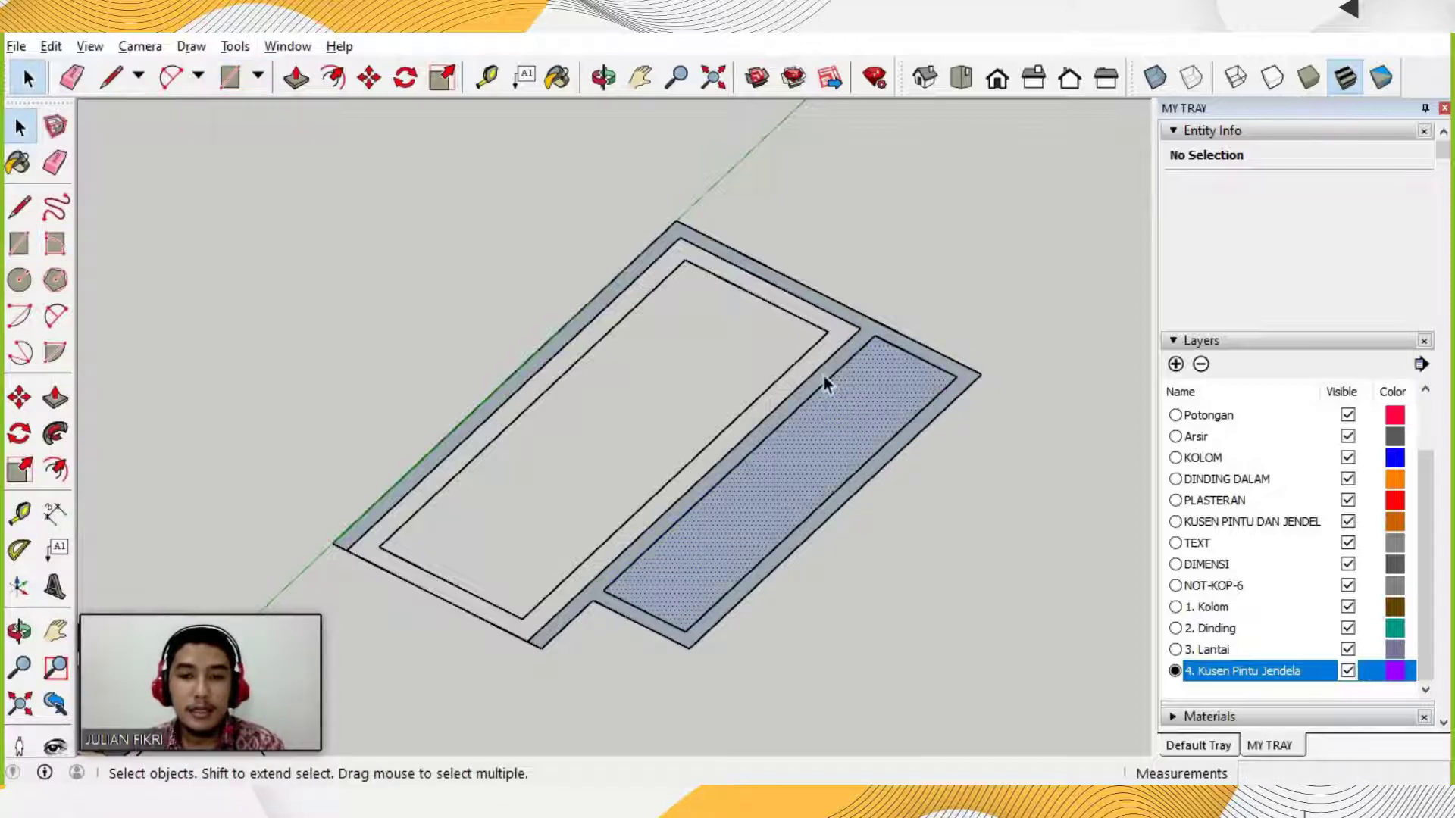
left_click(818, 379)
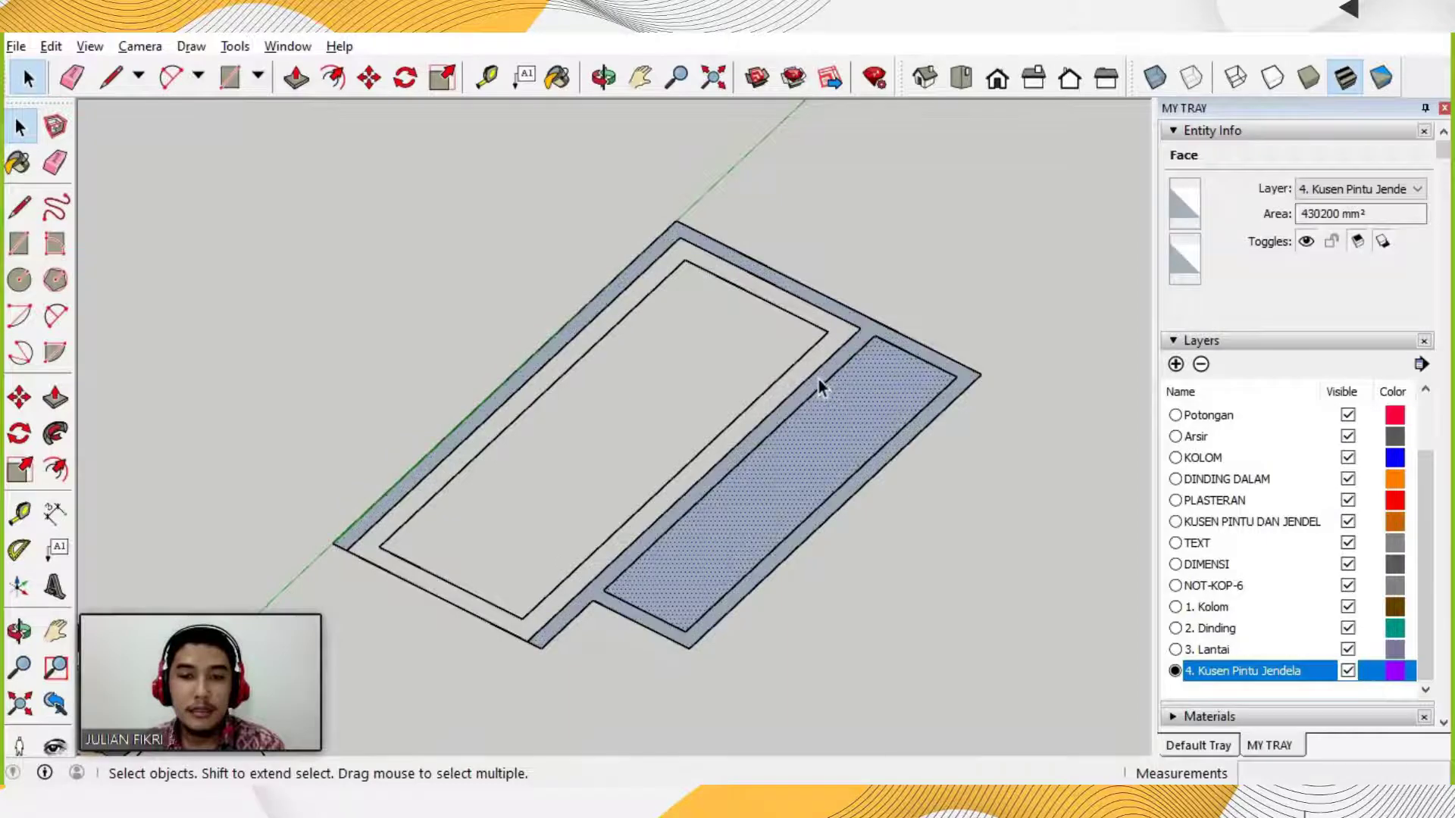
left_click(848, 408)
left_click(814, 384)
left_click(849, 417)
key("Delete")
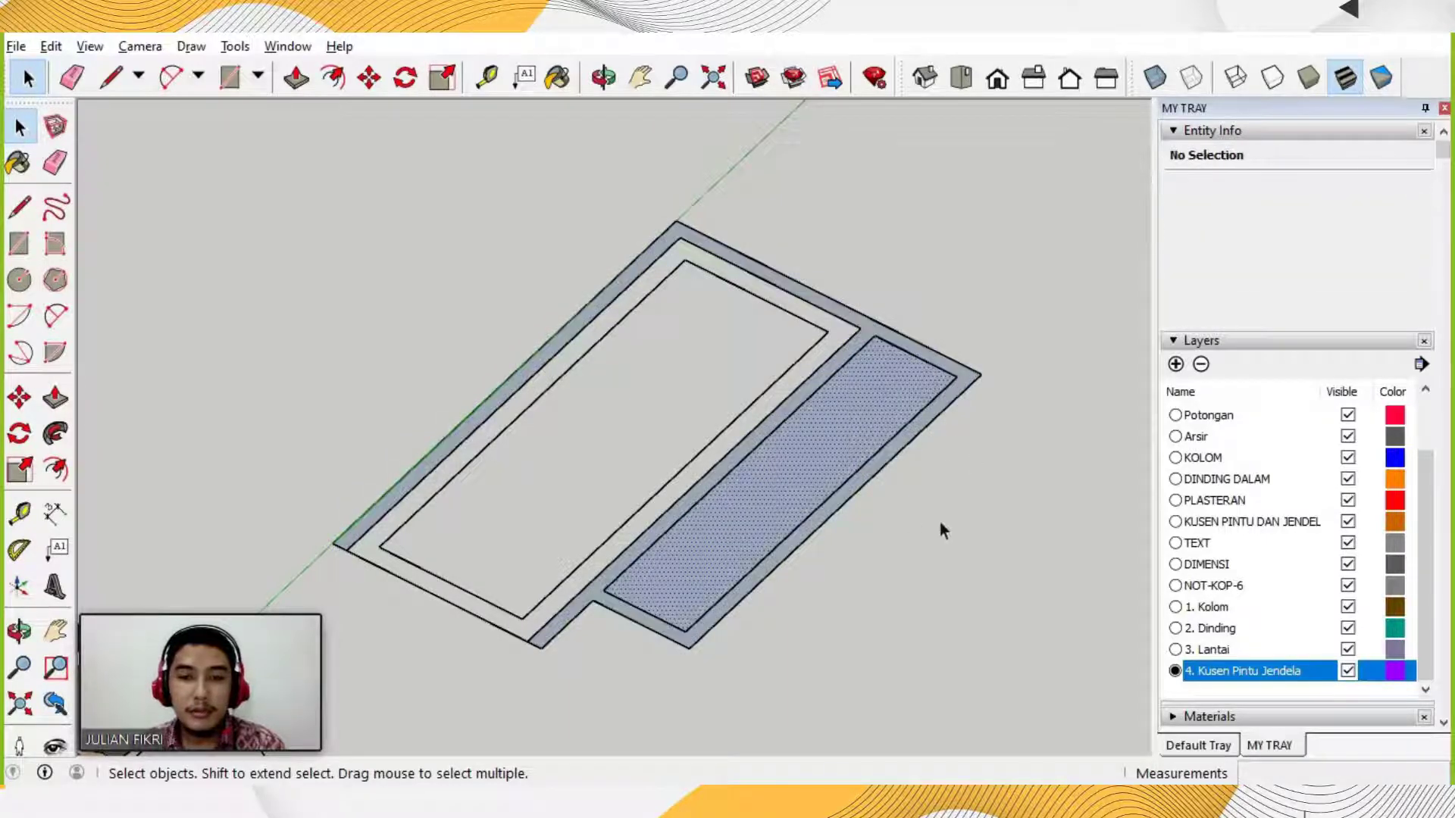
left_click(940, 522)
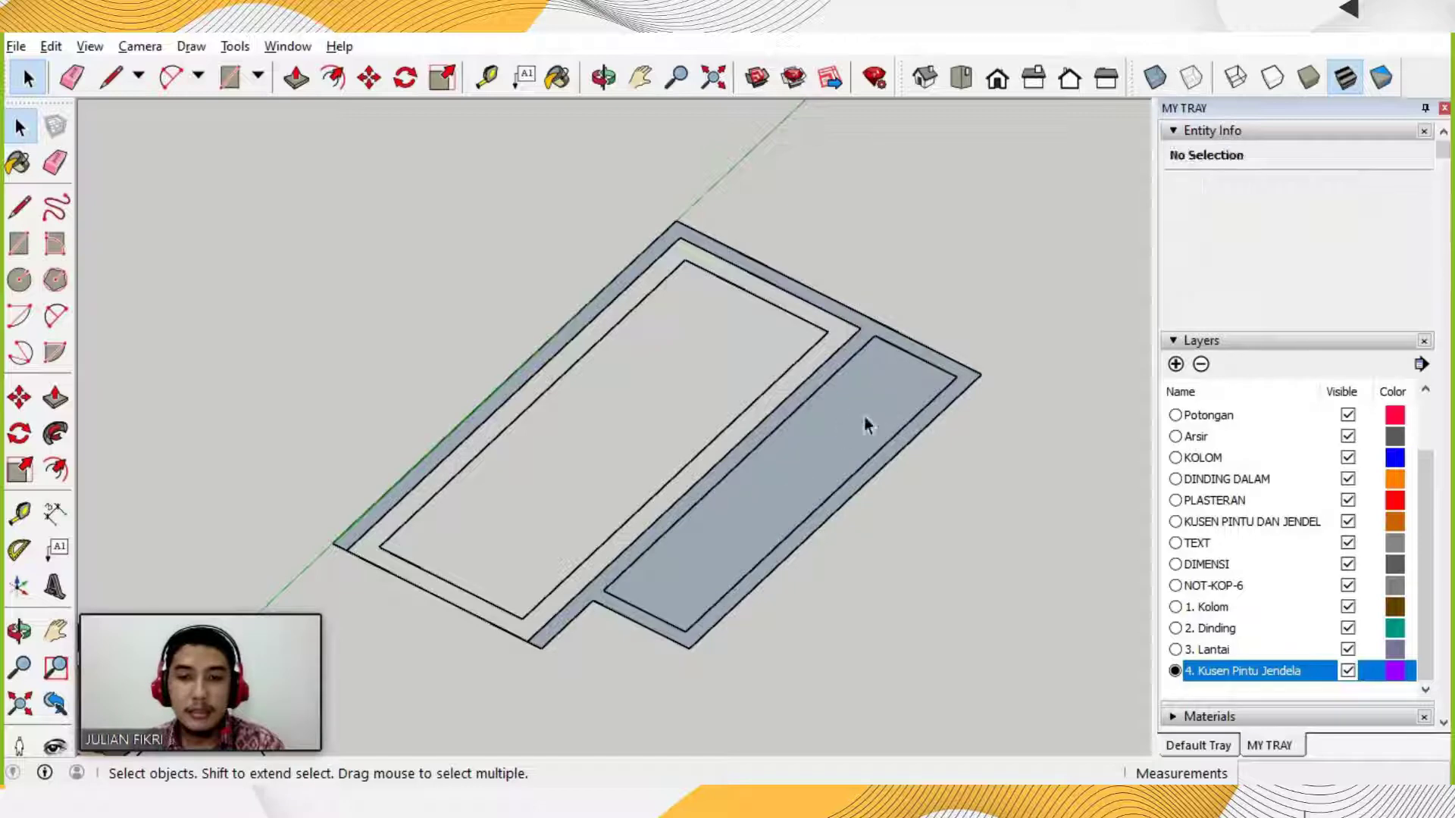
left_click(1012, 488)
left_click(858, 404)
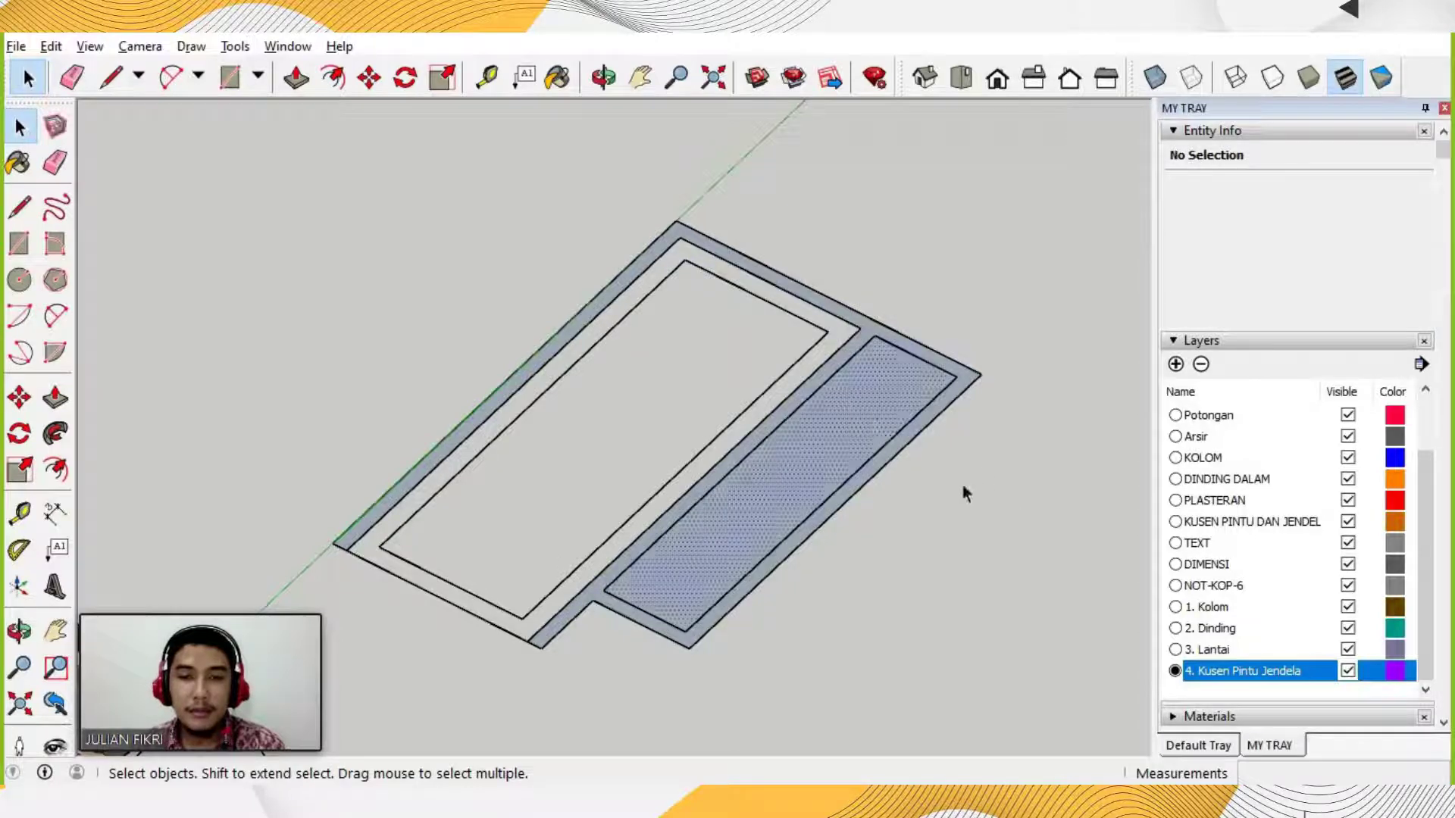
left_click(854, 420)
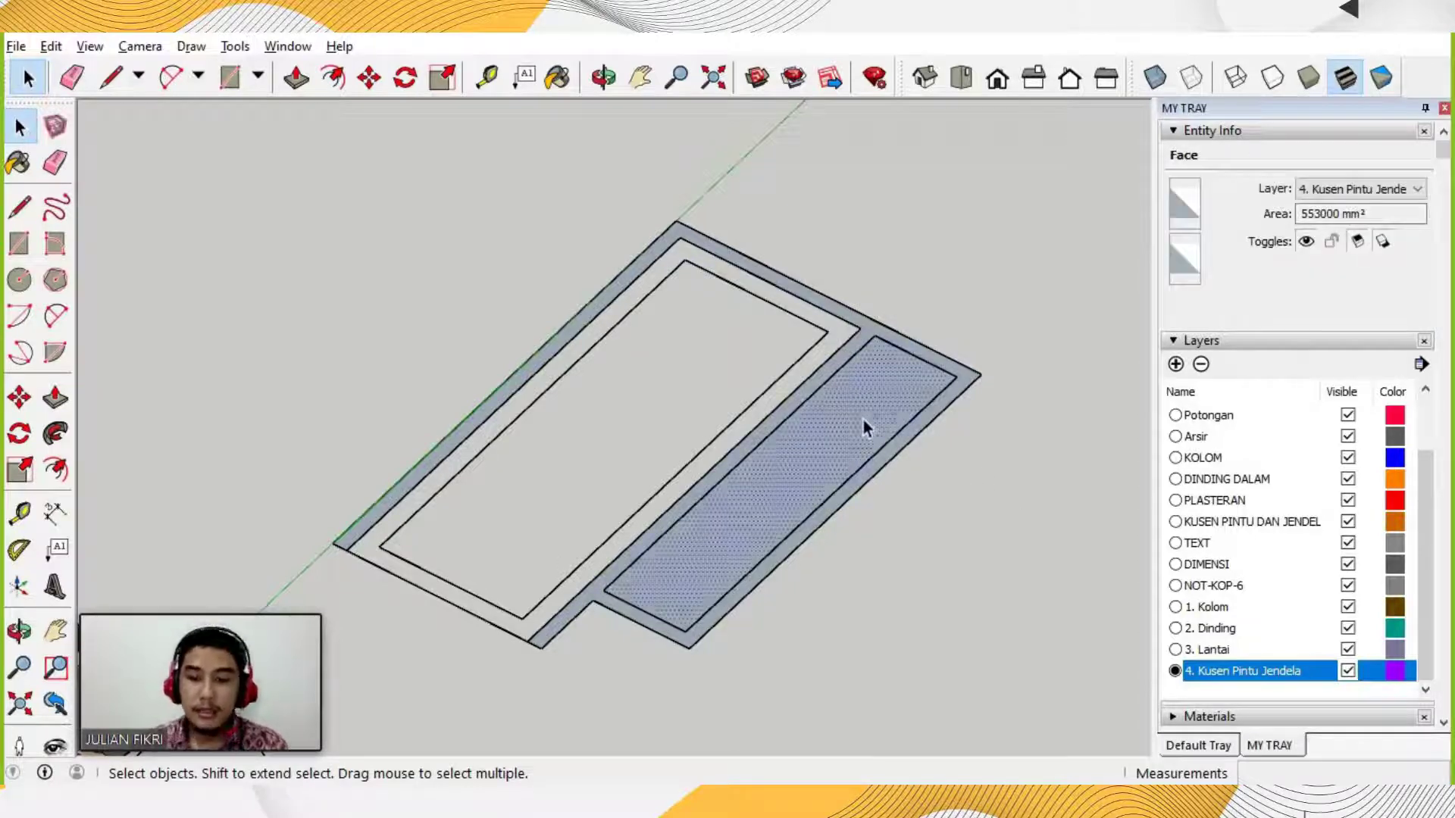
key("Delete")
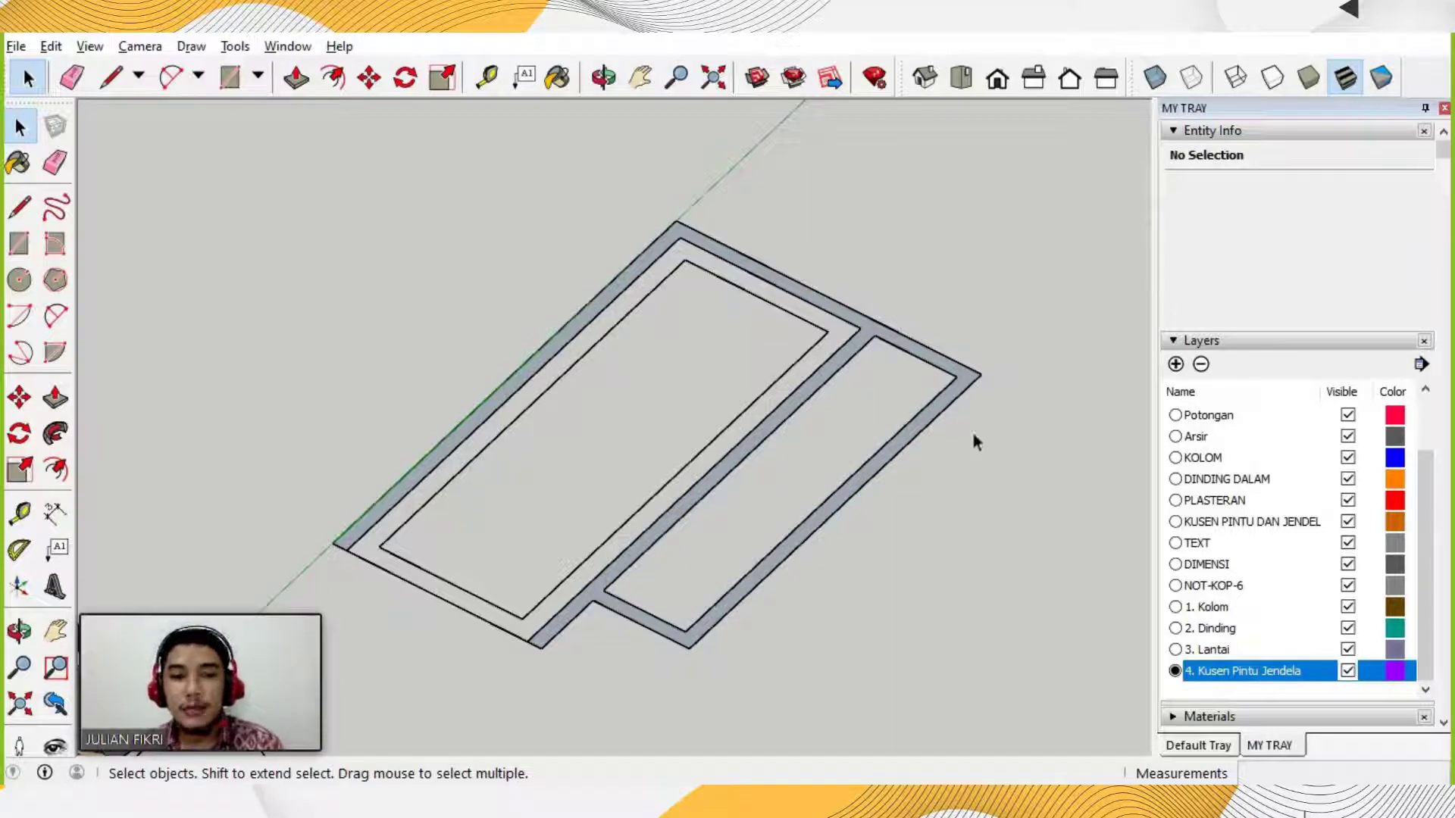
Select the whole door-and-window frame face with its edges and make it a group.
triple_click(918, 355)
right_click(918, 353)
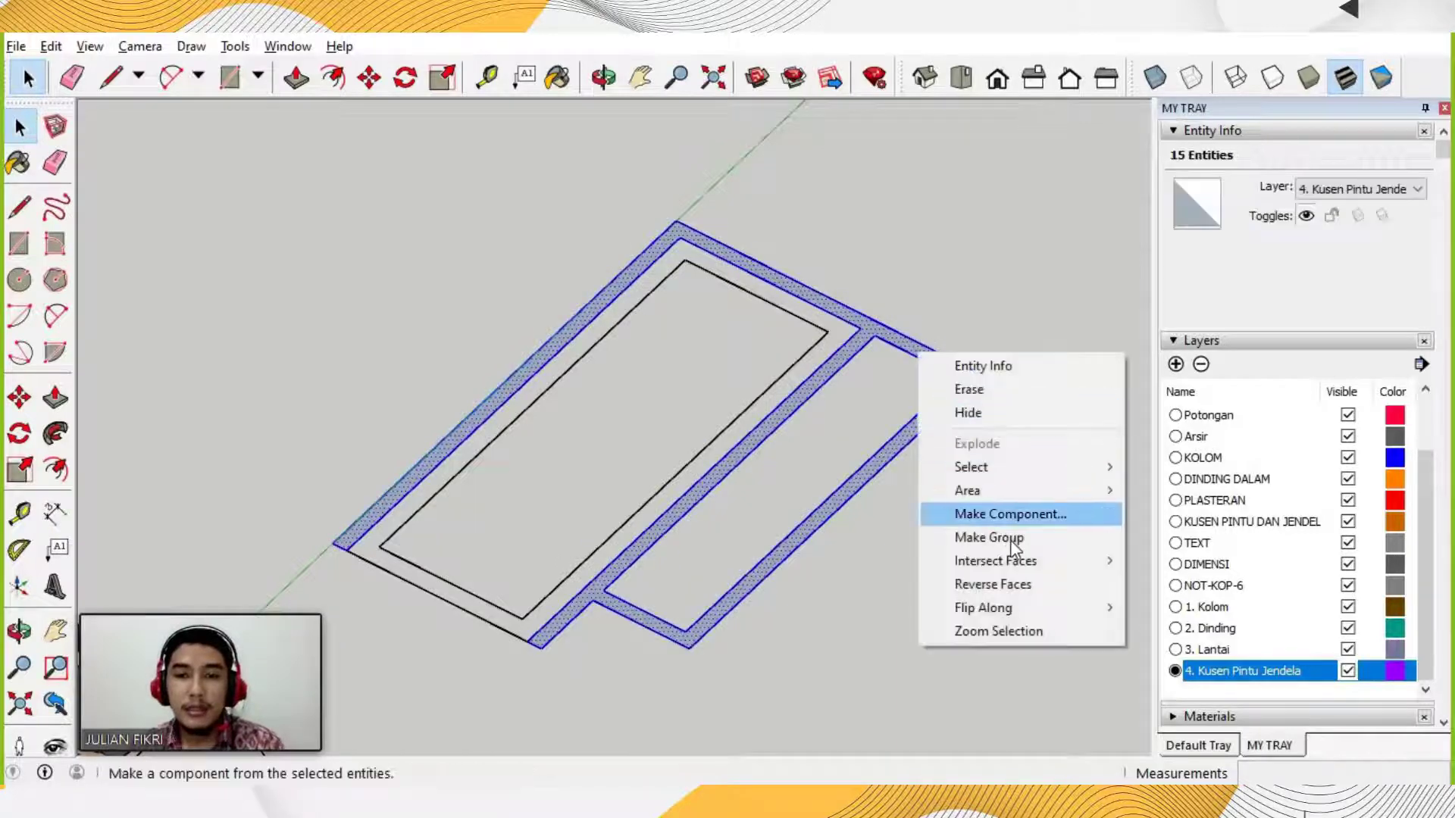
left_click(1011, 540)
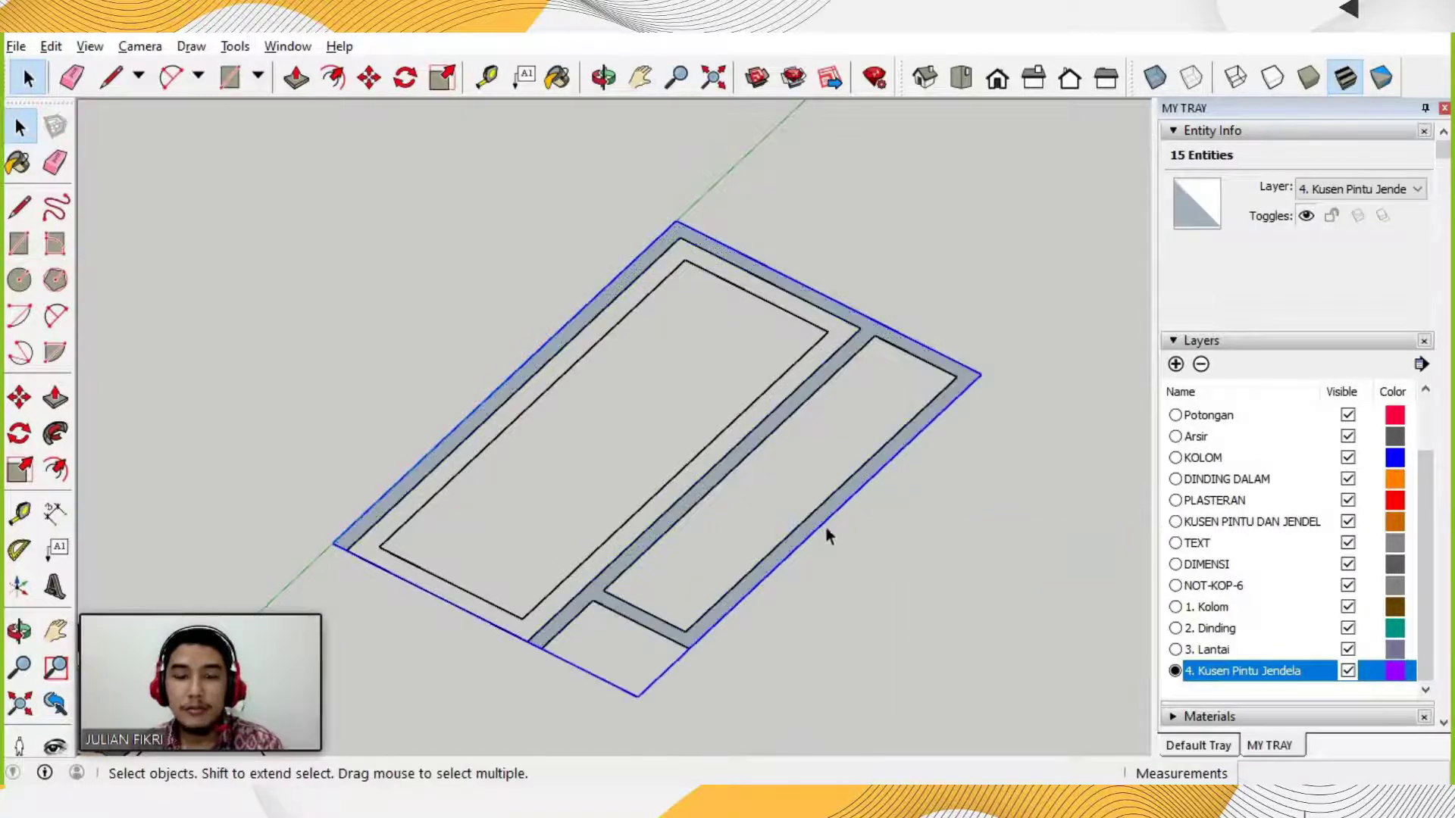
Extrude the frame face inside its group upward by 150 mm with Push/Pull, and close the group.
double_click(815, 526)
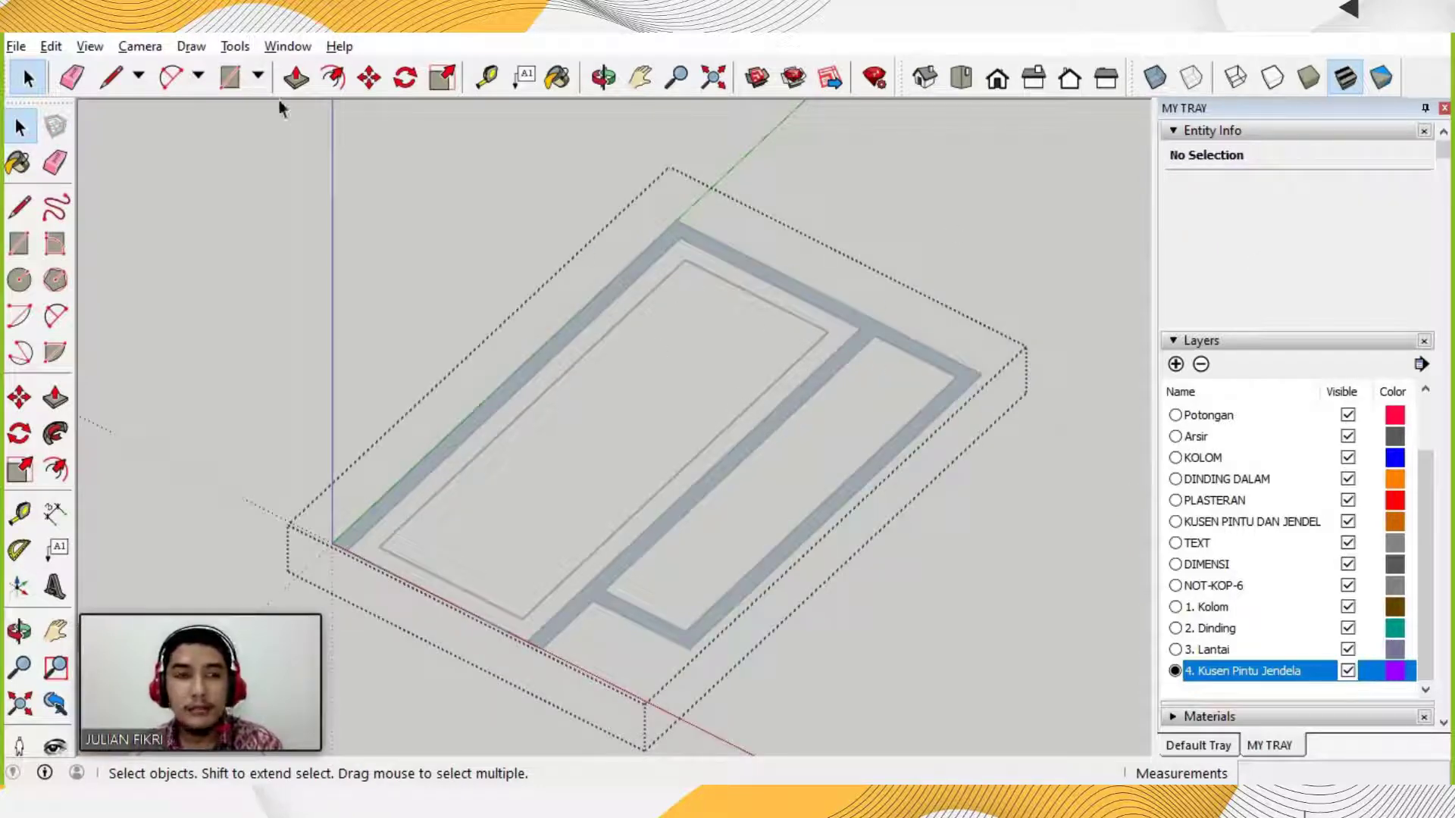
left_click(296, 80)
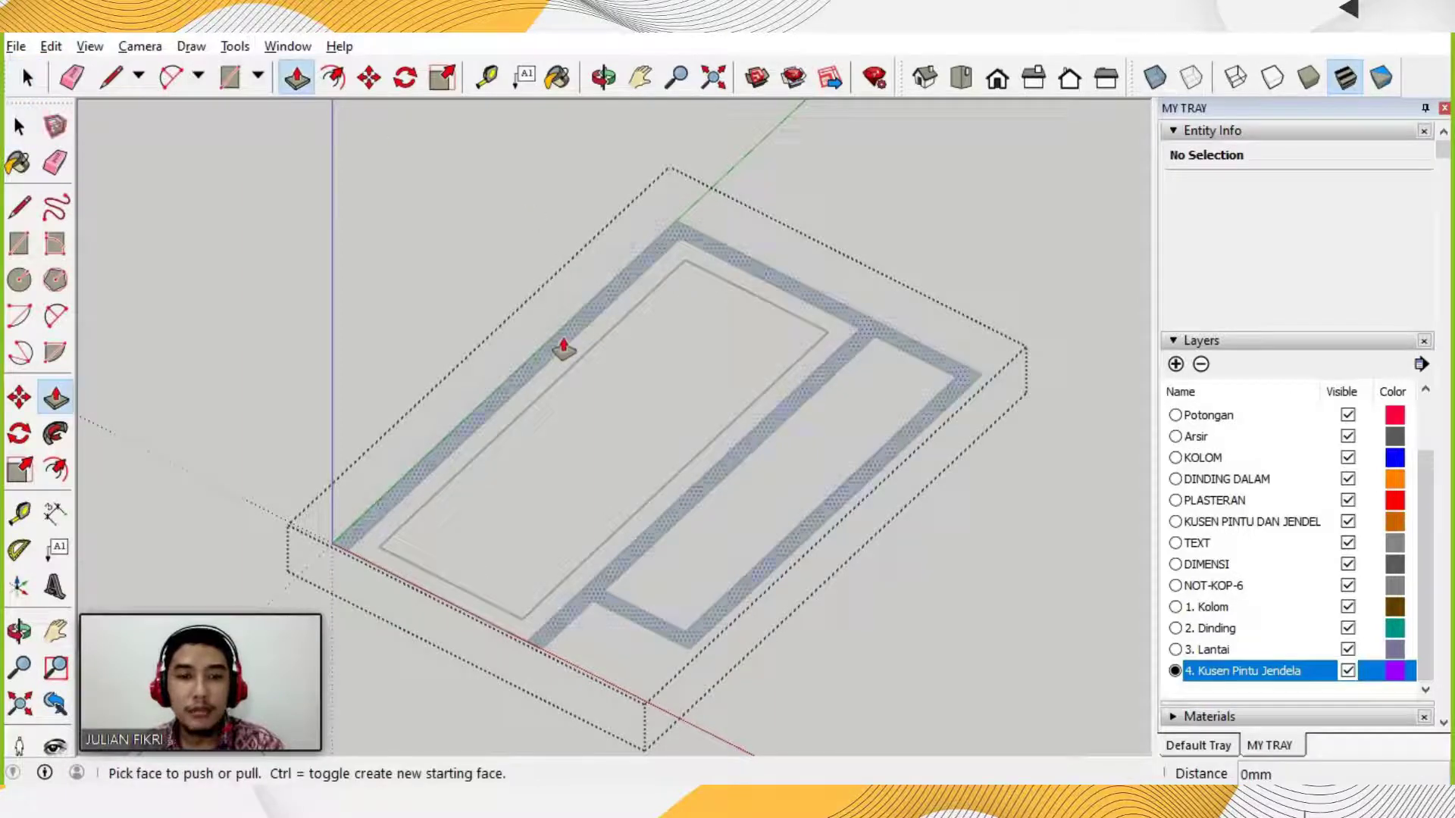
left_click(570, 334)
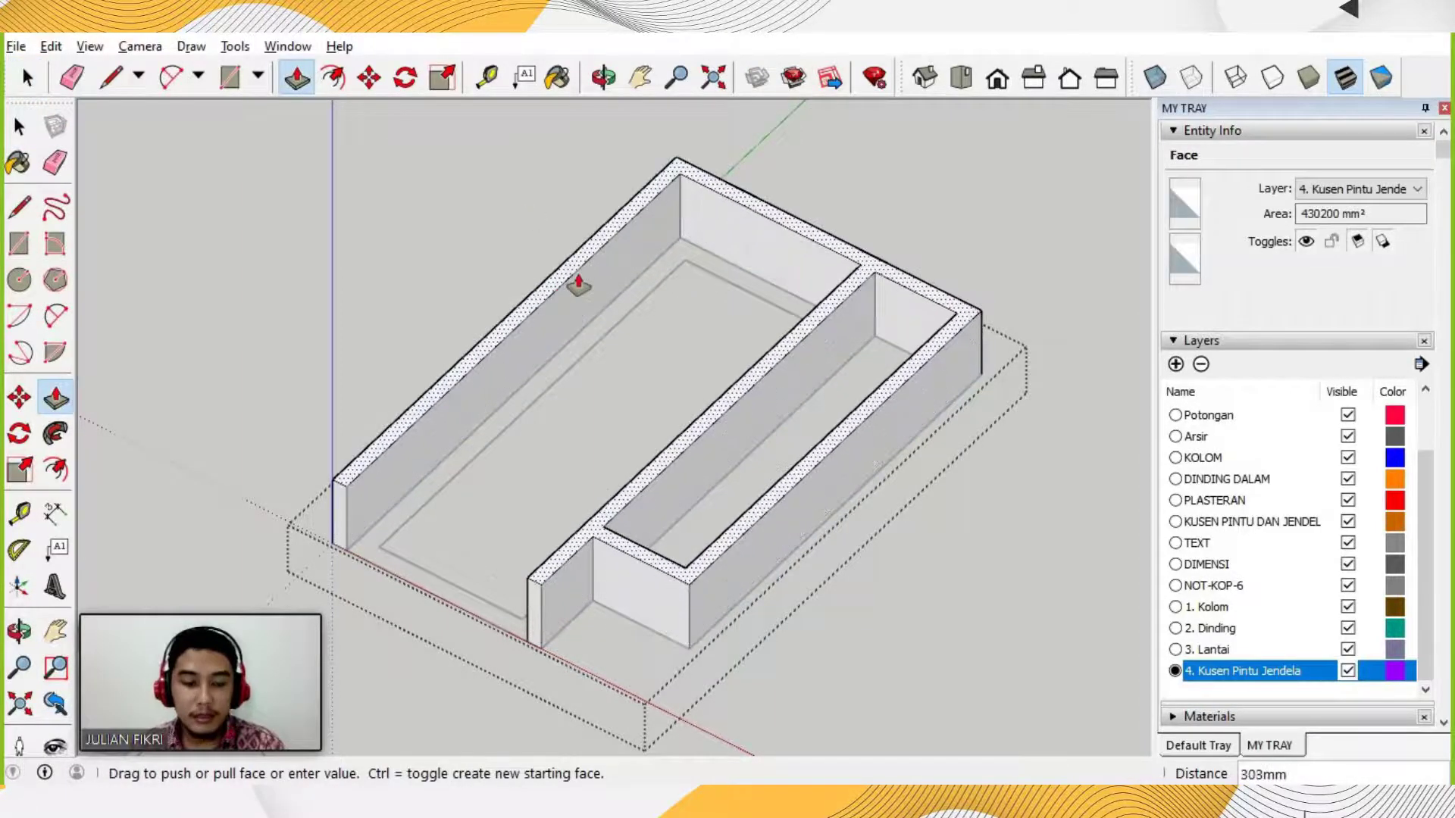
type("15")
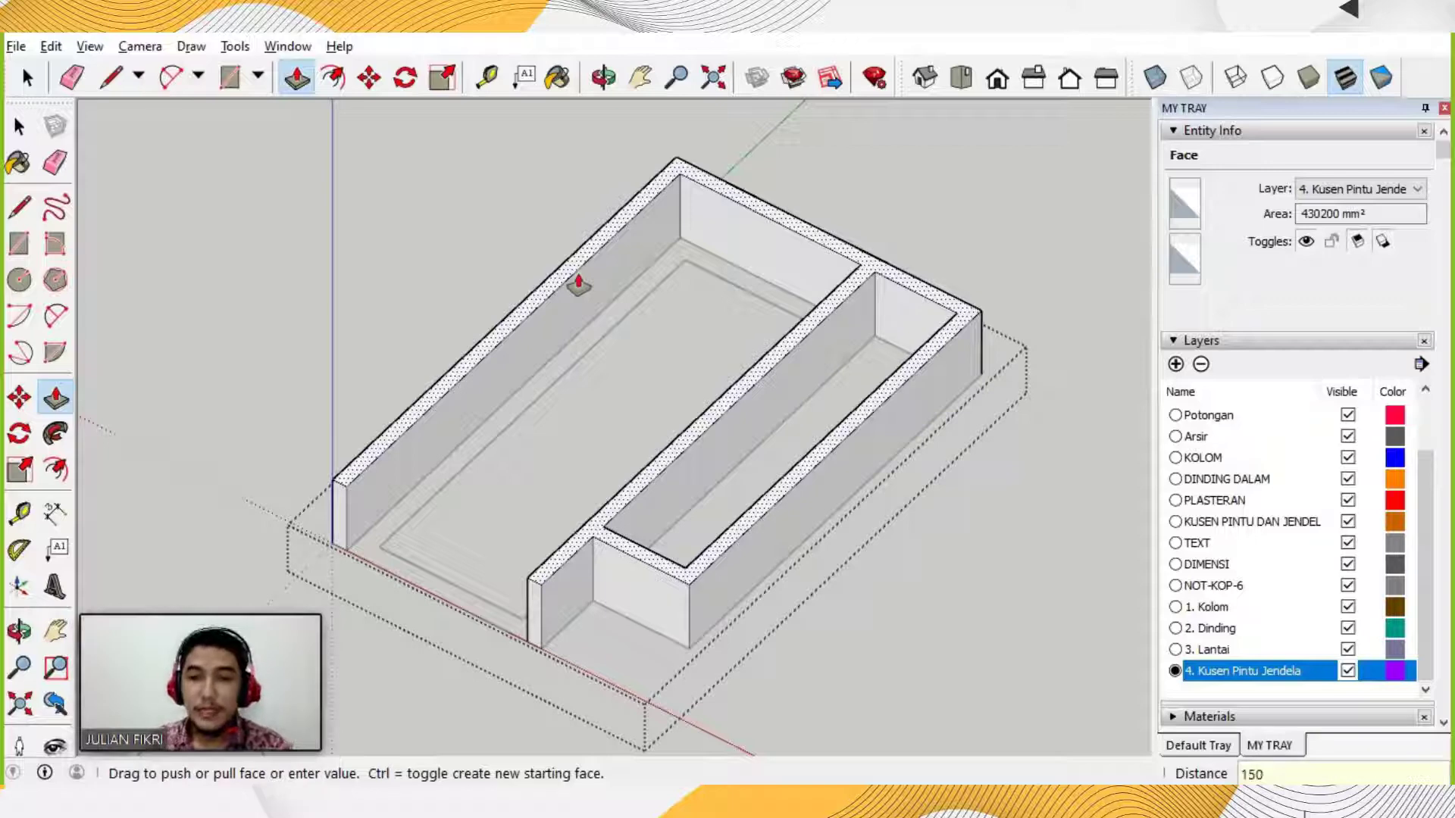
type("0")
key("Return")
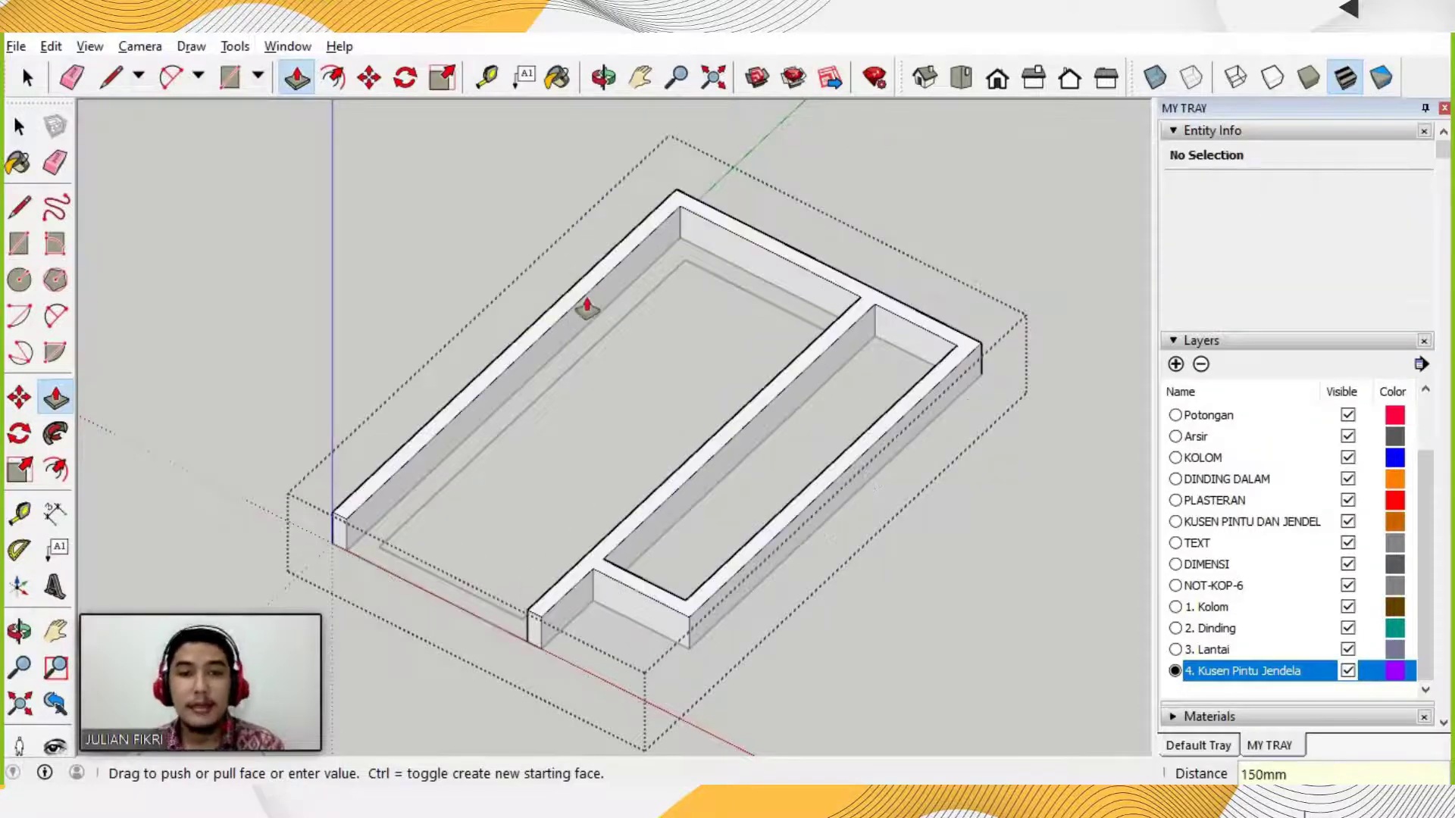
key("space")
left_click(621, 356)
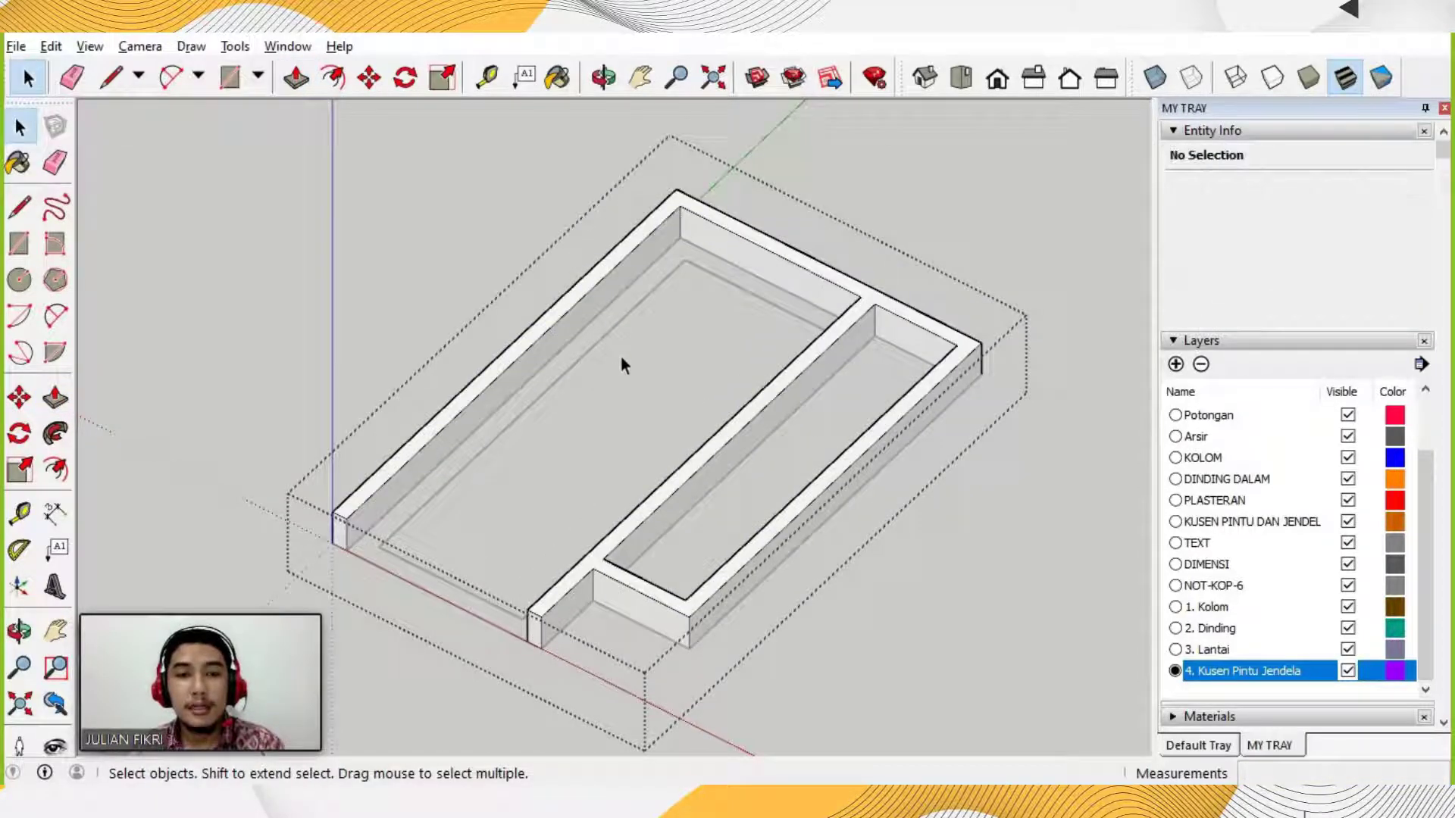
left_click(843, 409)
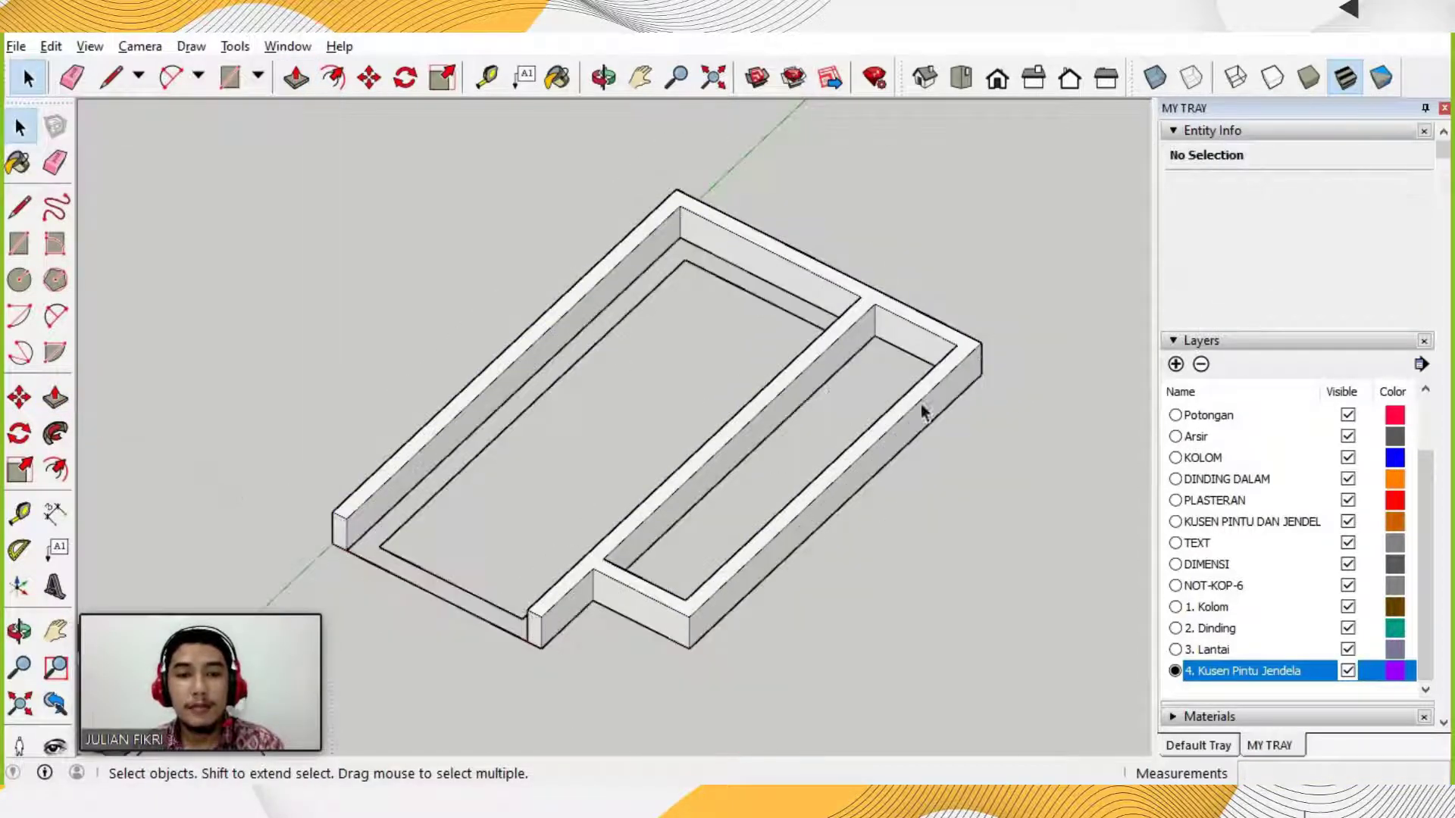
left_click(797, 538)
left_click(899, 585)
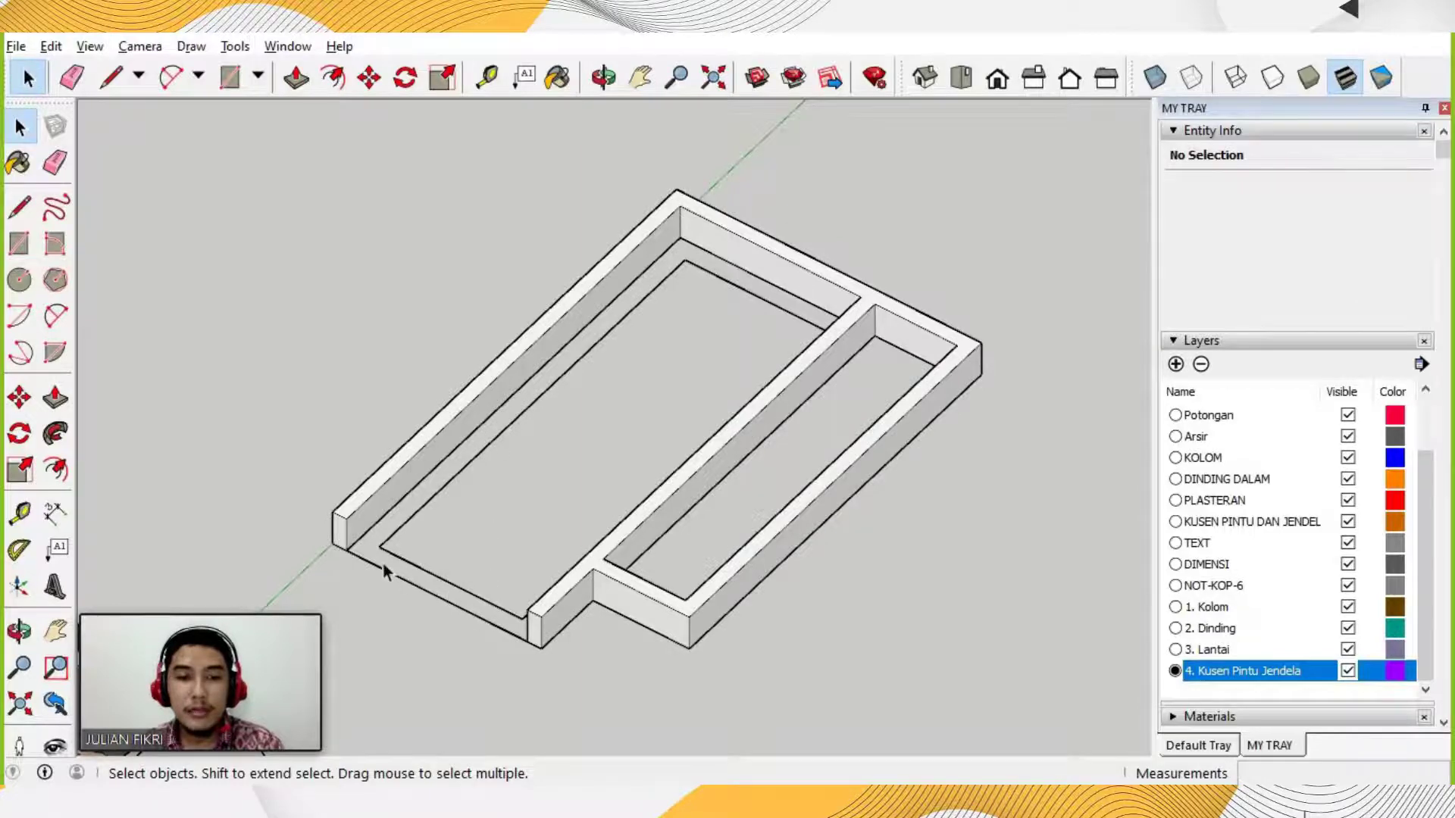
Draw a rectangle of about 1894 by 770 mm across the door opening, from the post's foot to the opposite inner corner.
scroll(351, 568, "up", 5)
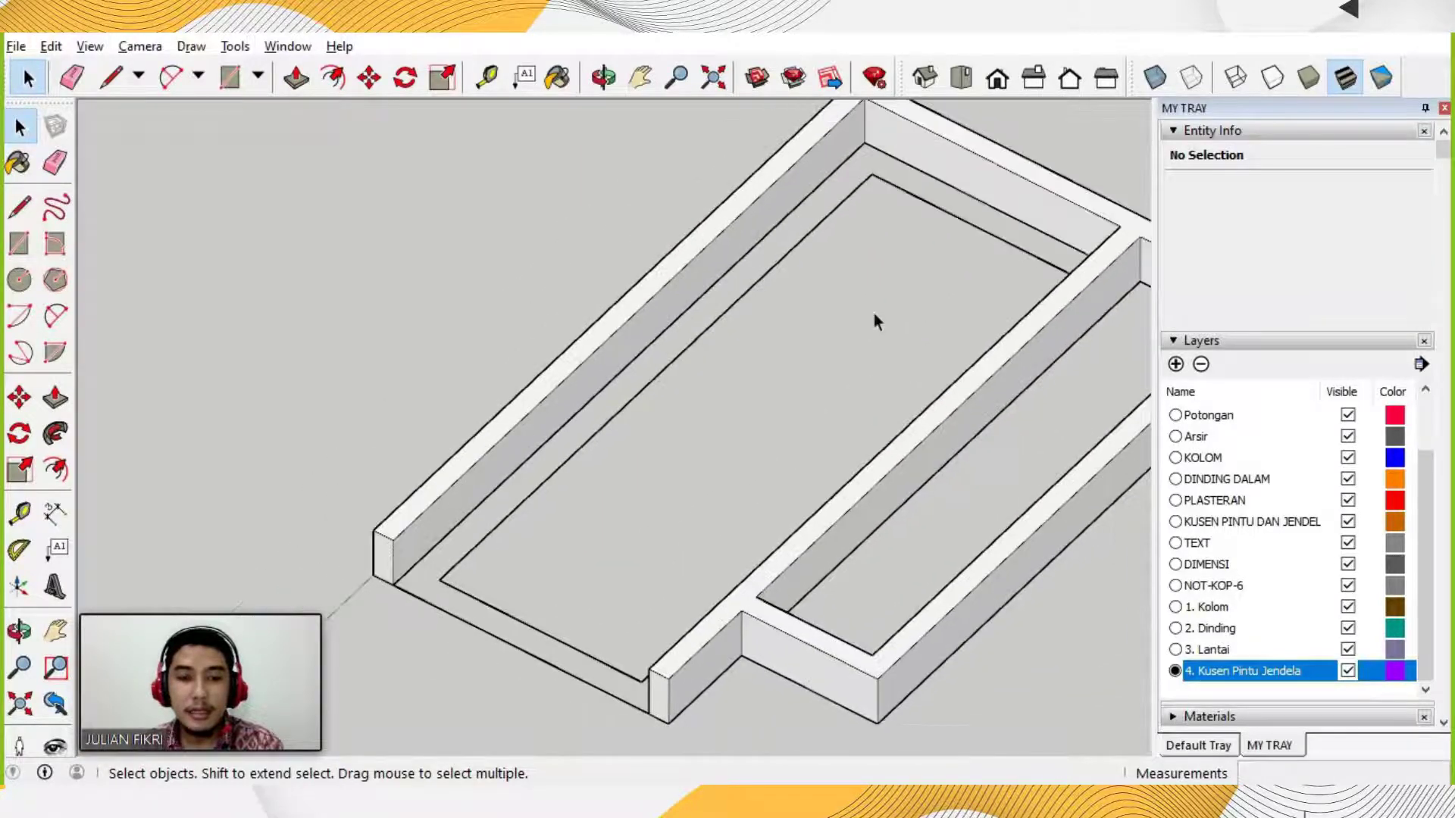
scroll(693, 382, "down", 1)
left_click(230, 76)
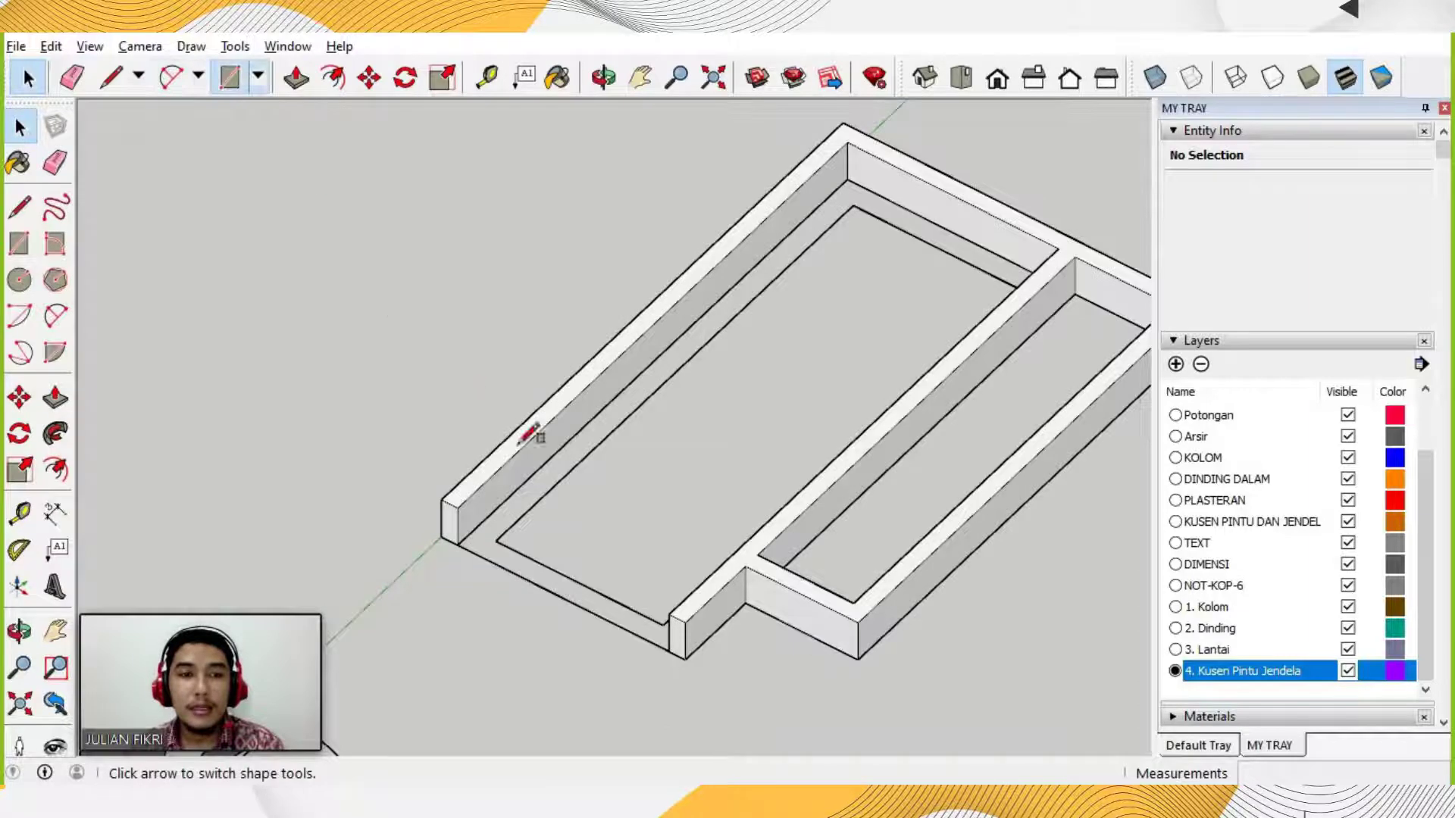
scroll(656, 667, "up", 2)
left_click(680, 714)
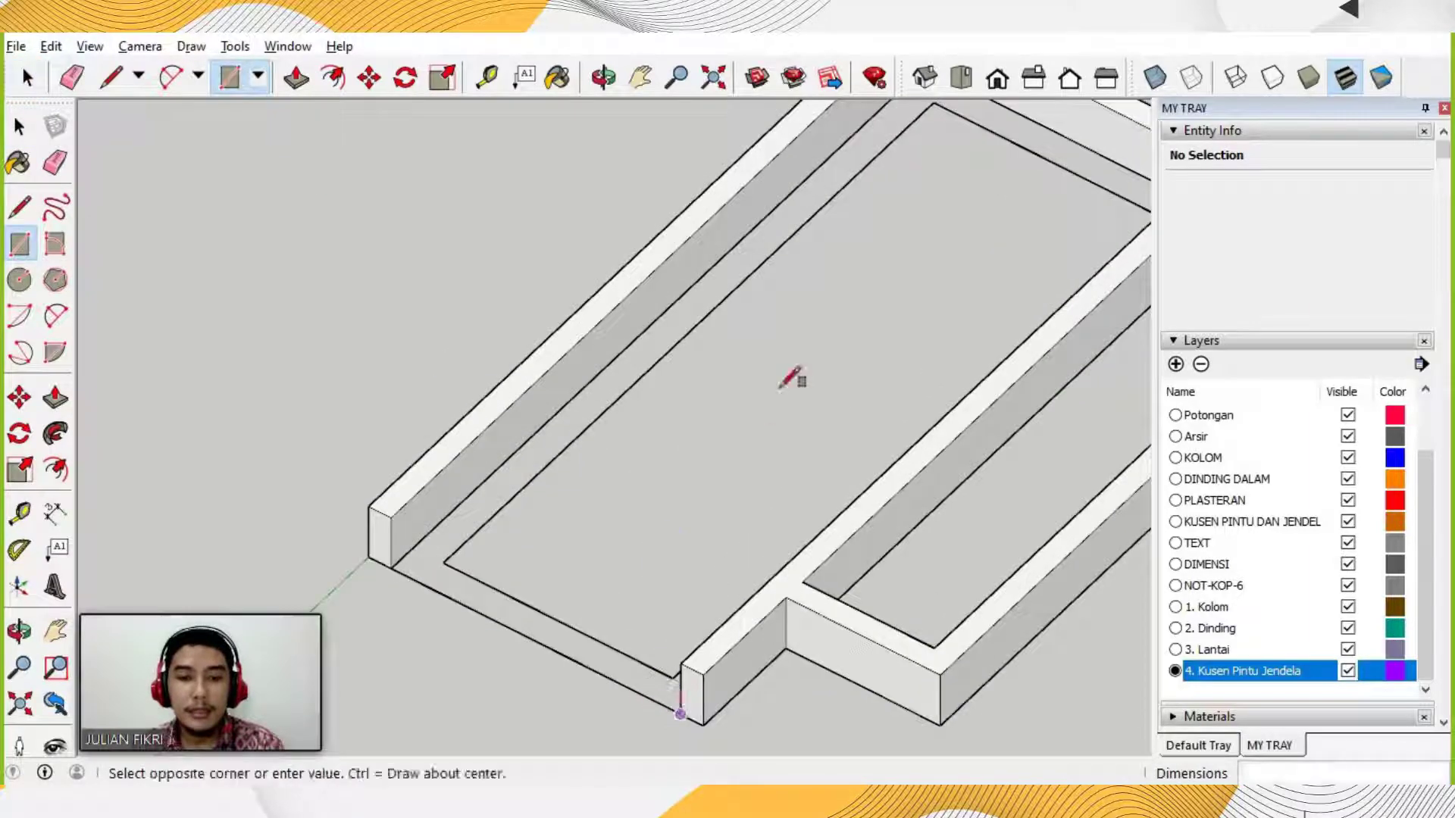
scroll(750, 454, "down", 1)
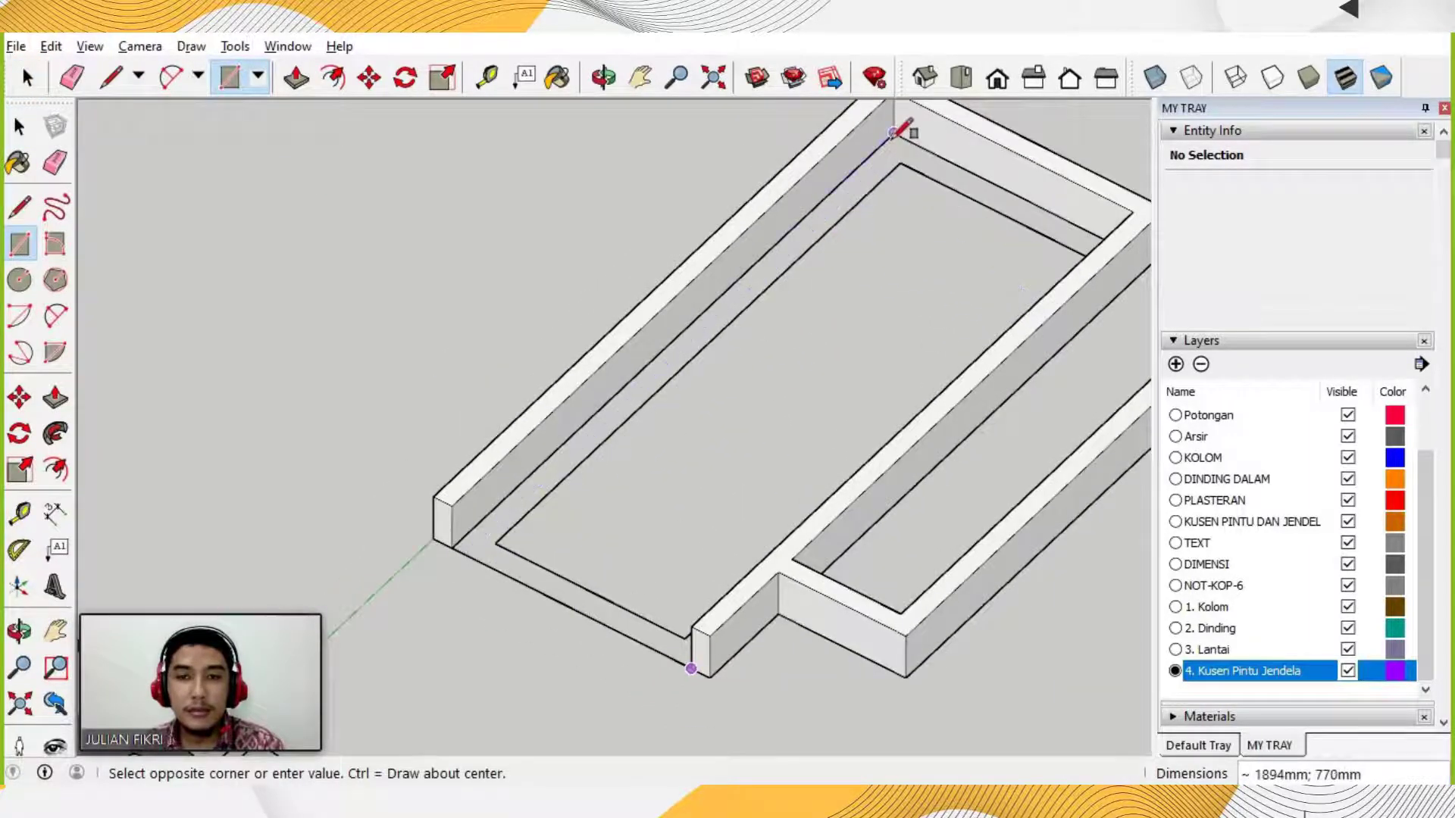
left_click(893, 132)
key("space")
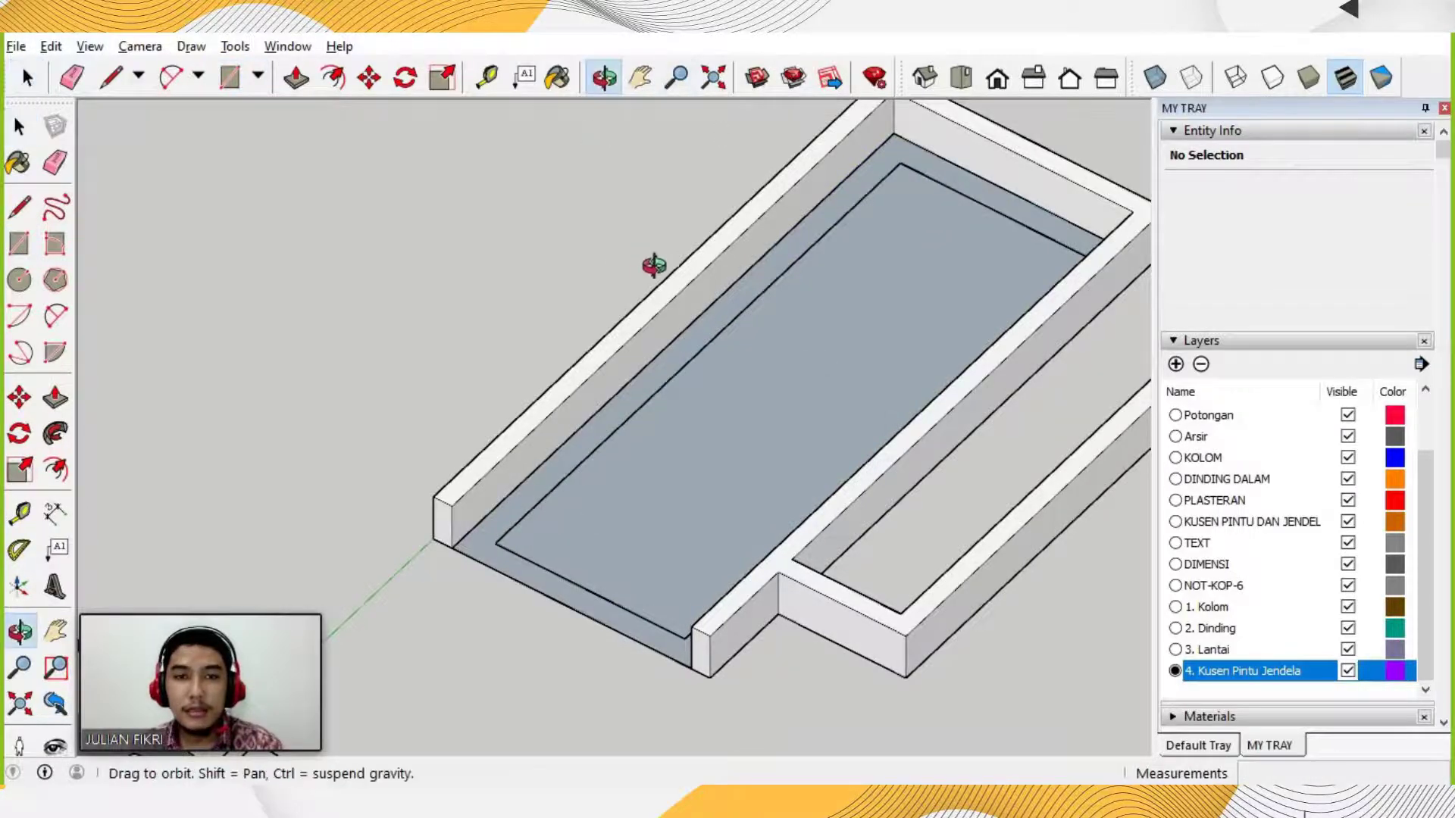
Draw a 1780 by 610 mm rectangle over the door leaf's inner outline and delete the face inside it.
left_click_drag(701, 266, 740, 257)
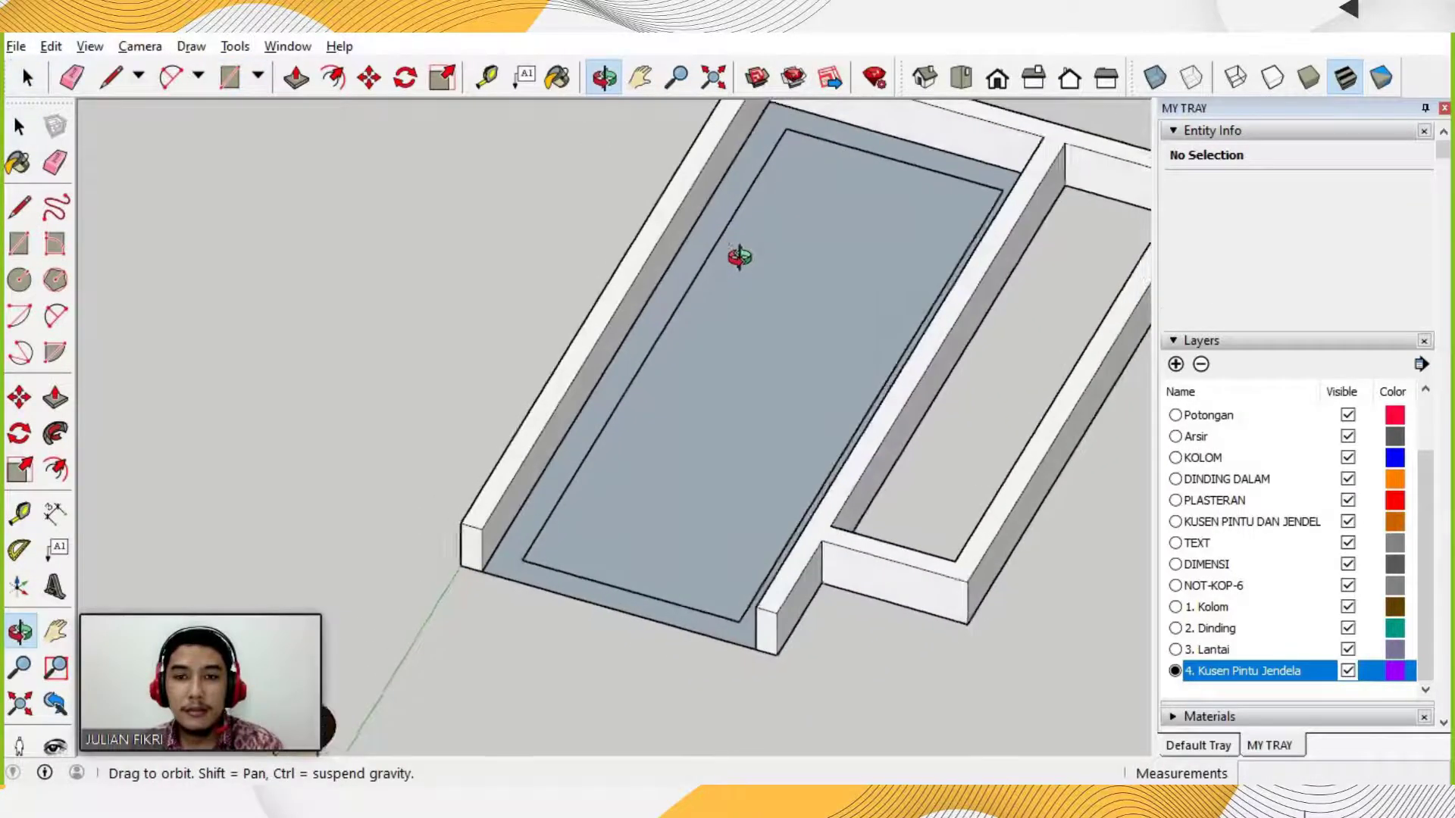
left_click(230, 76)
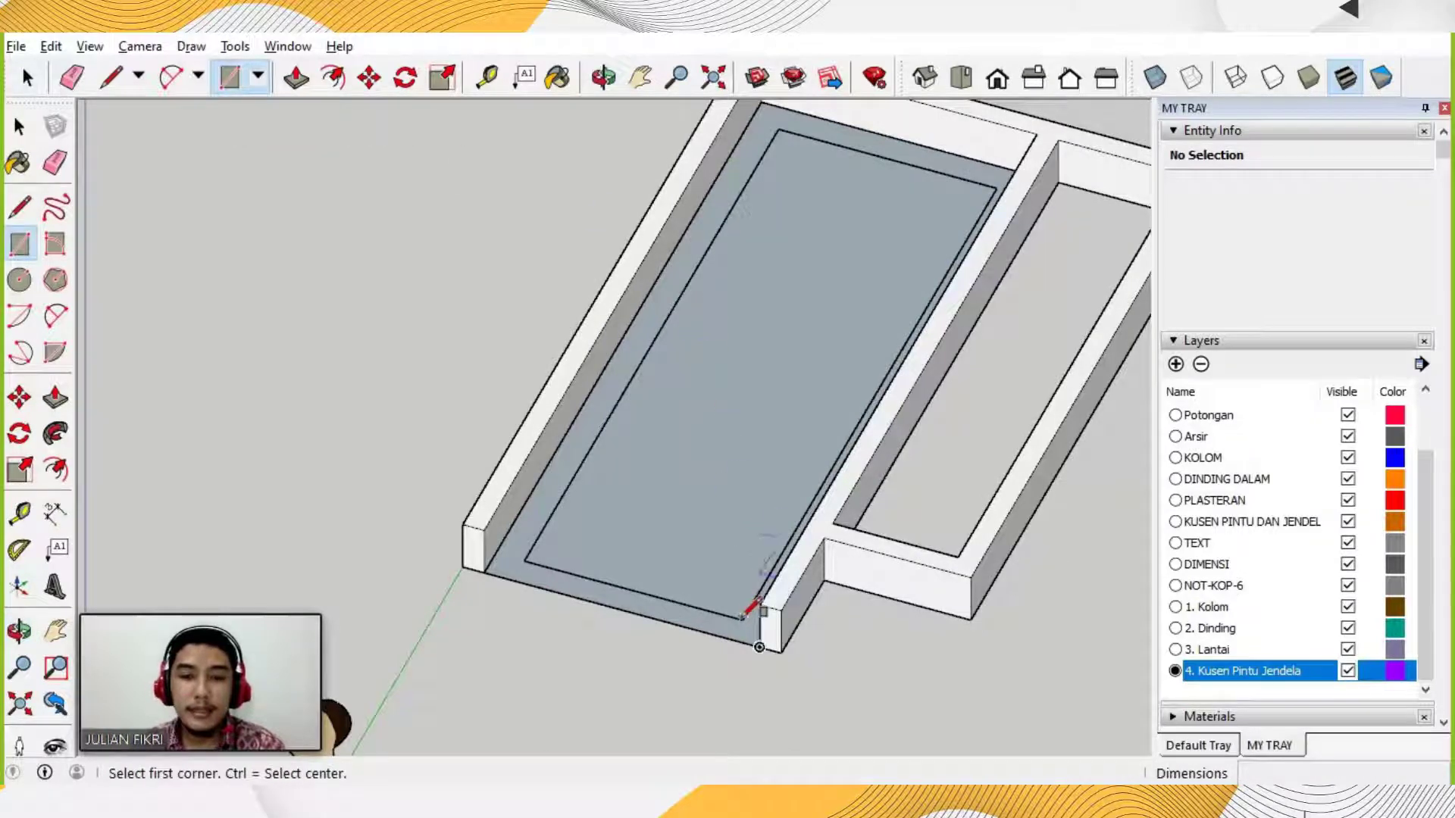
left_click(743, 619)
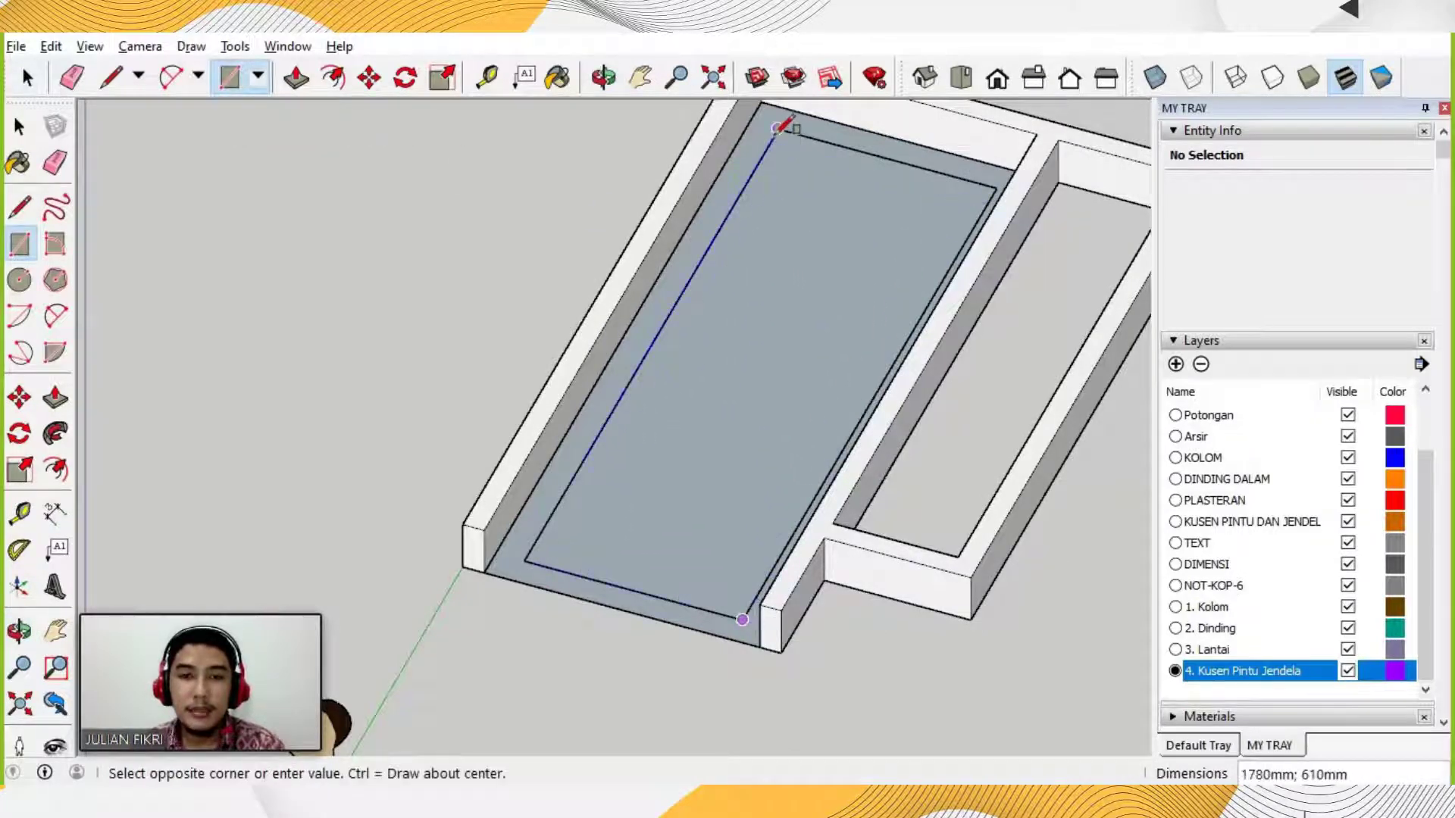
left_click(777, 128)
key("space")
left_click(783, 244)
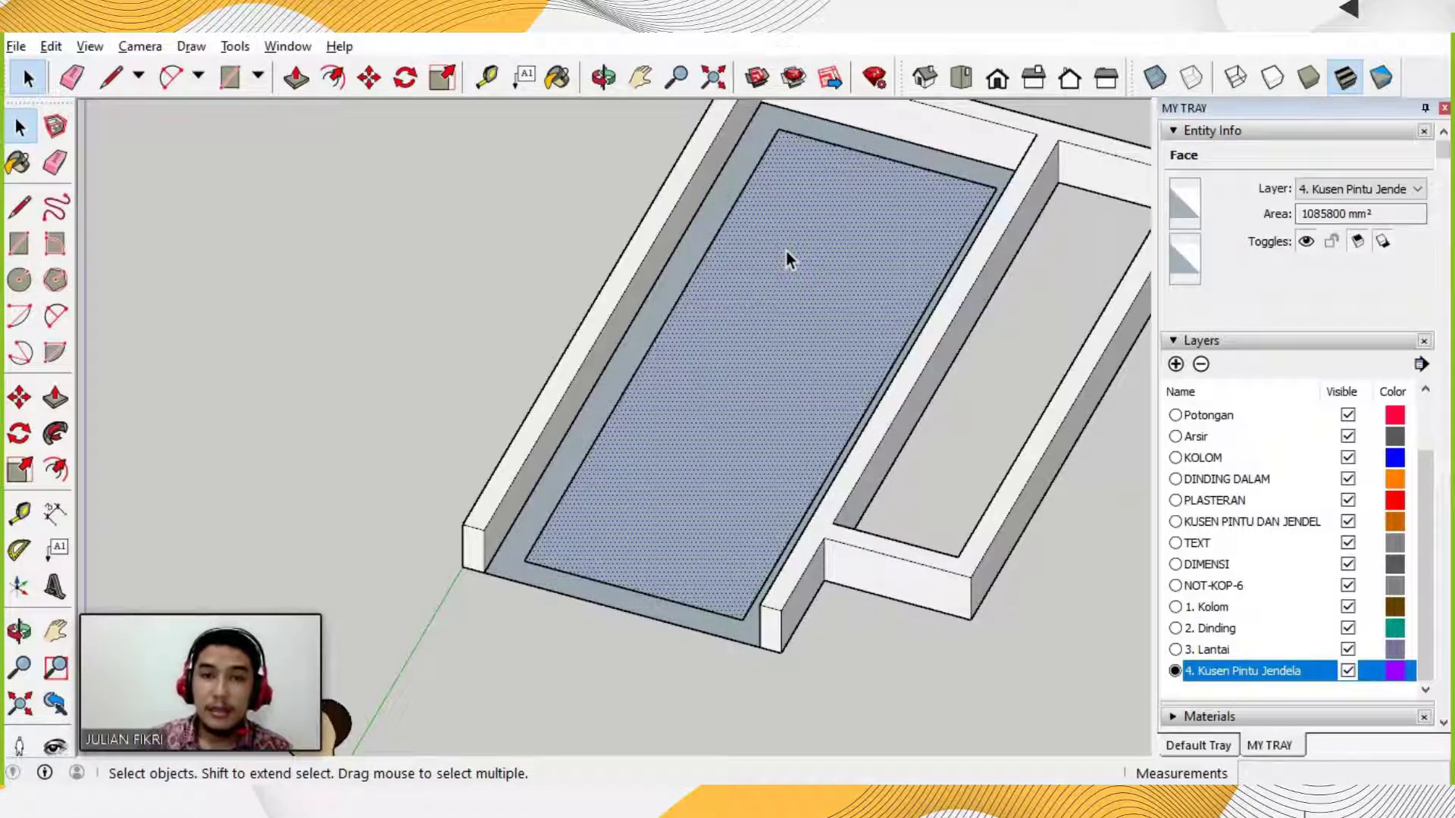
key("Delete")
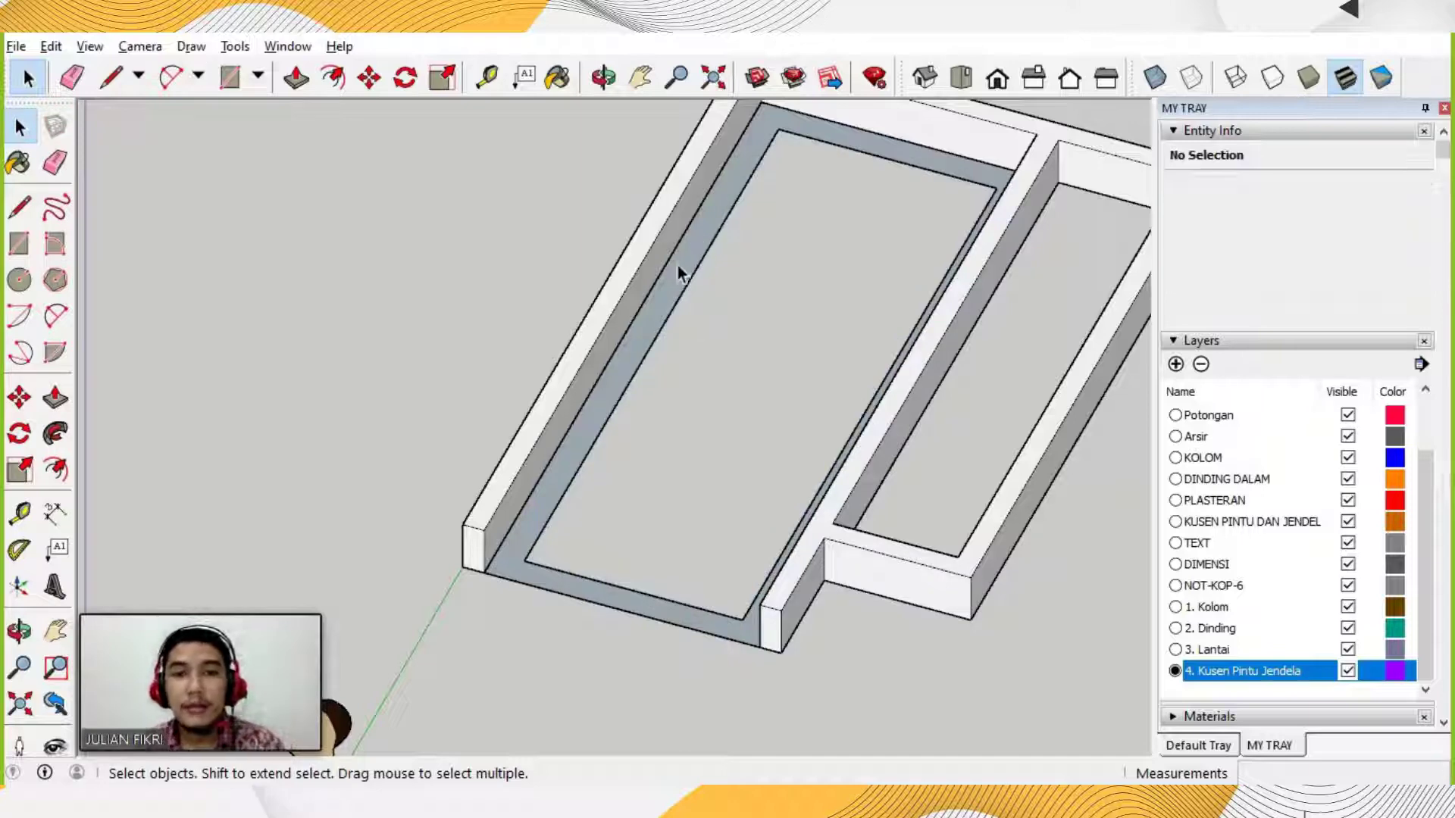
Group the remaining door-leaf border face with its edges and open the group for editing.
double_click(679, 264)
right_click(679, 264)
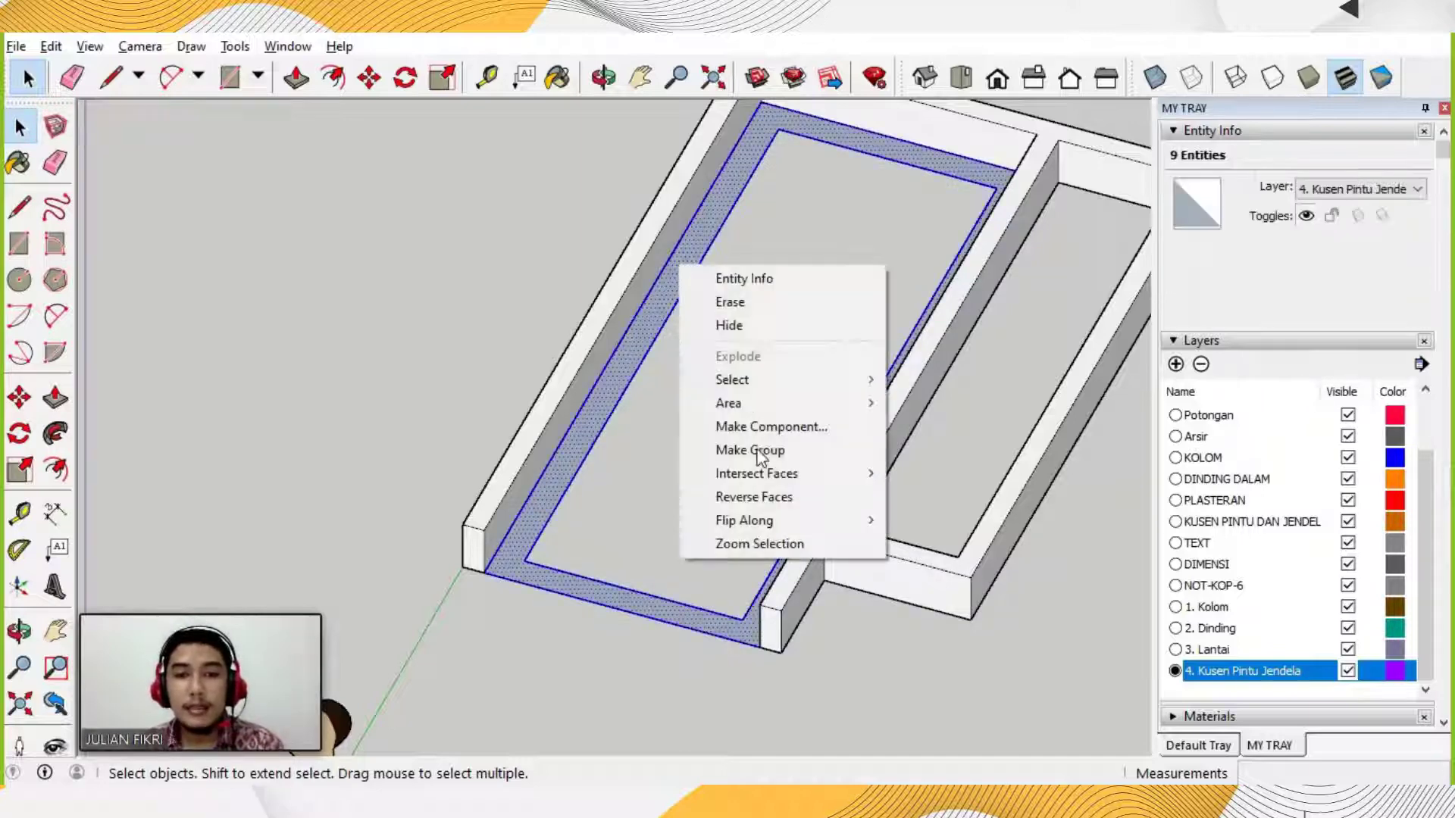
left_click(714, 452)
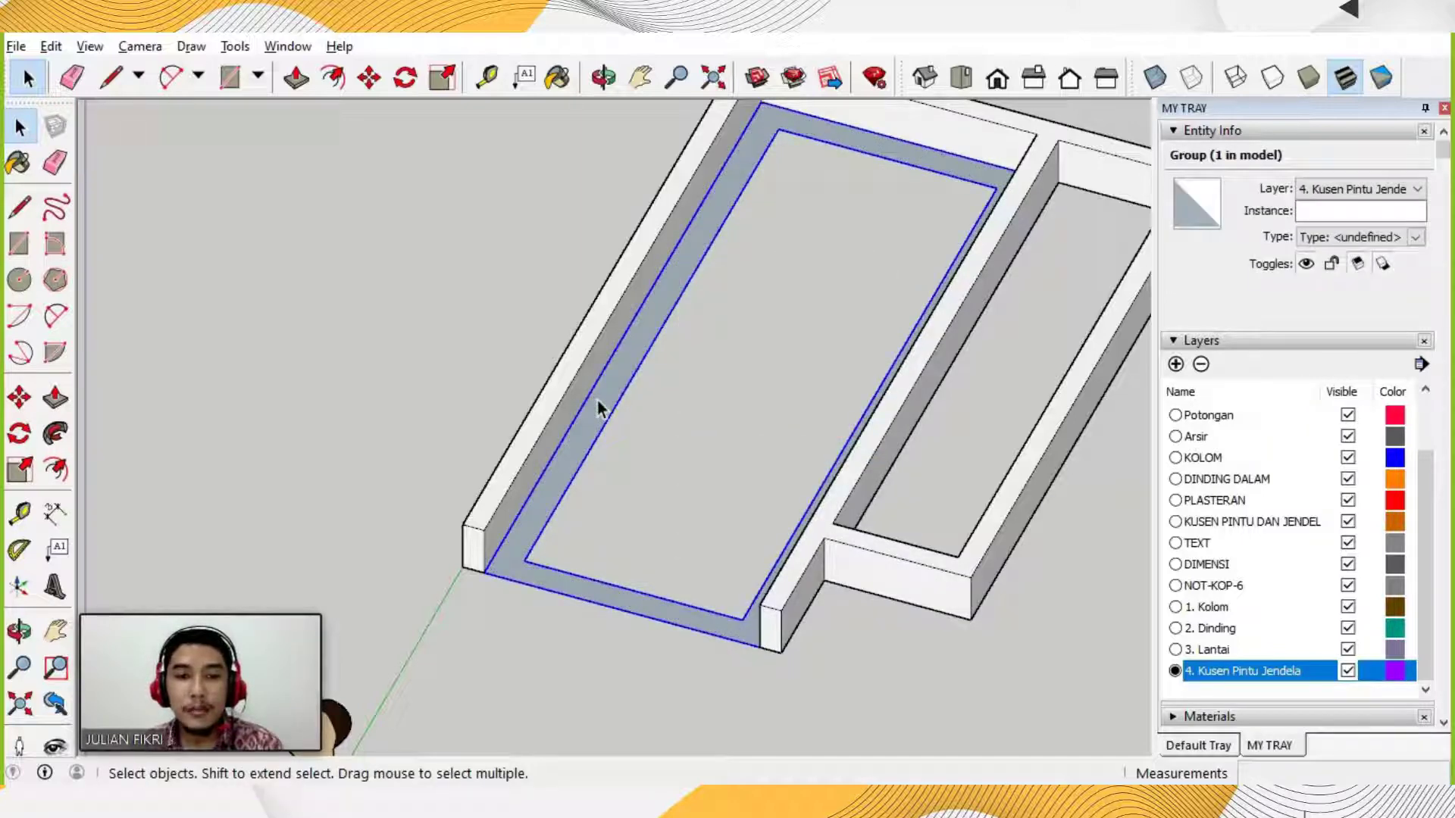
double_click(602, 408)
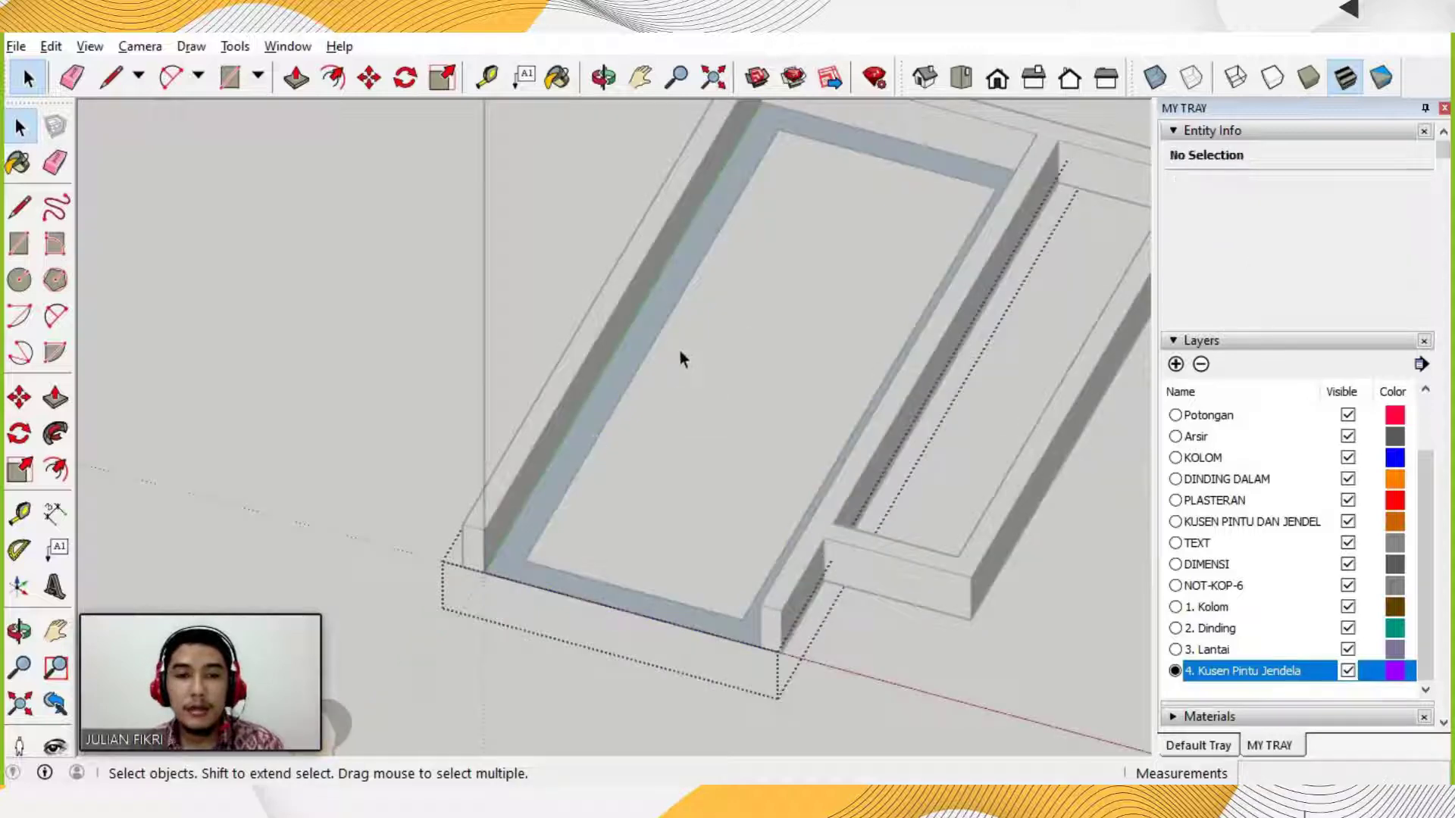
Extrude the door-leaf border face upward by 40 mm with Push/Pull and close its group.
left_click(293, 79)
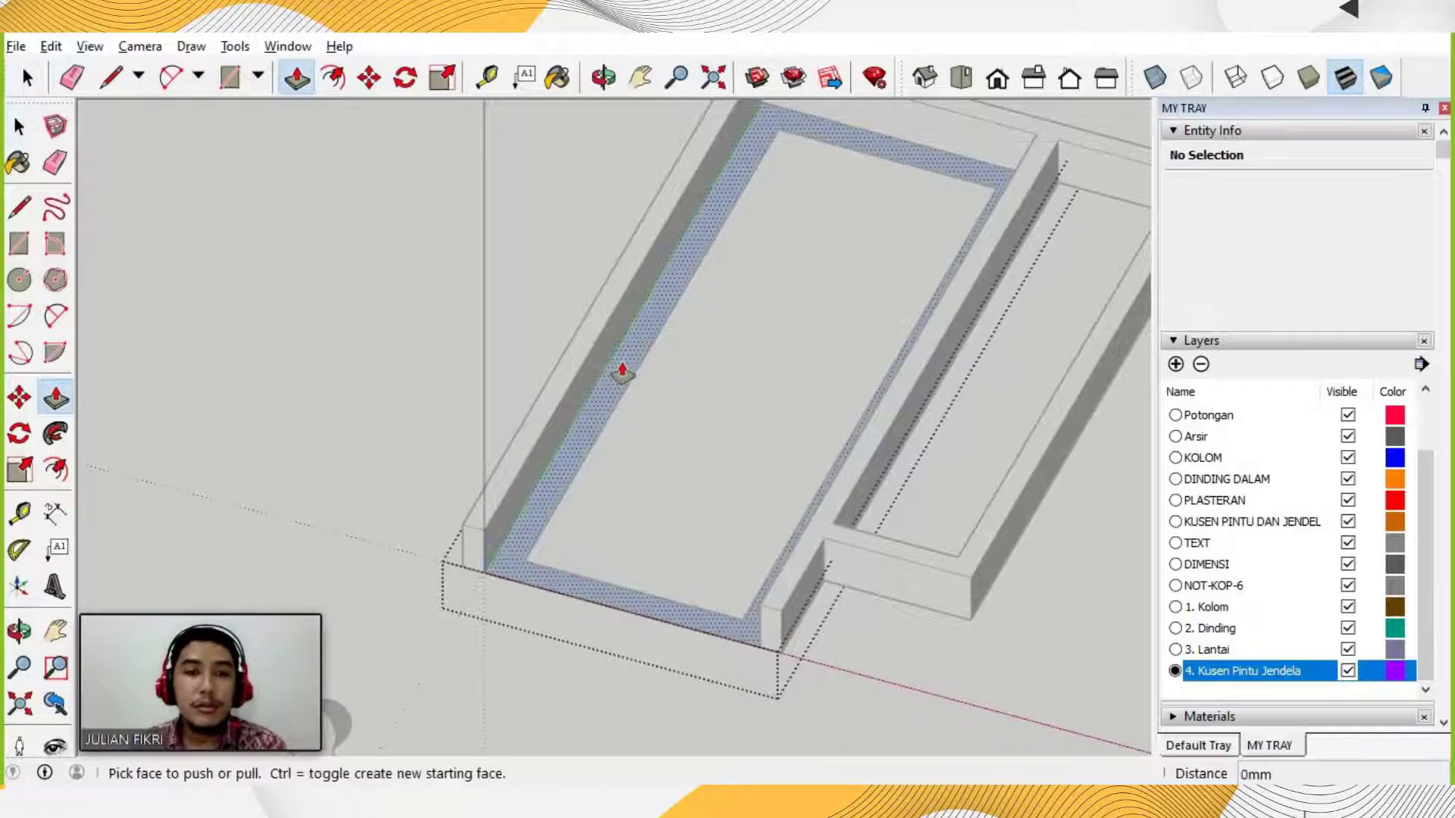
left_click(621, 373)
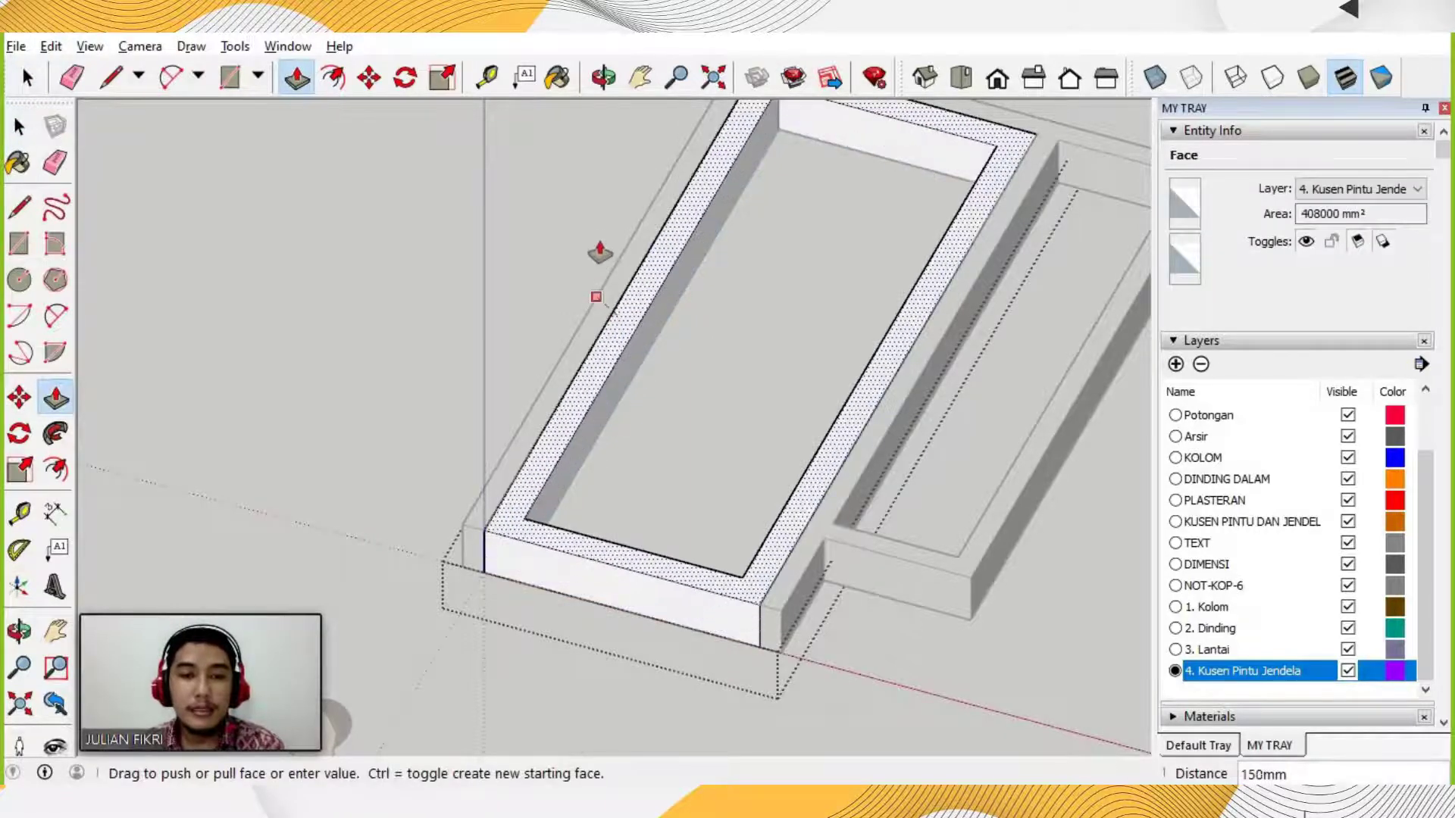
type("4")
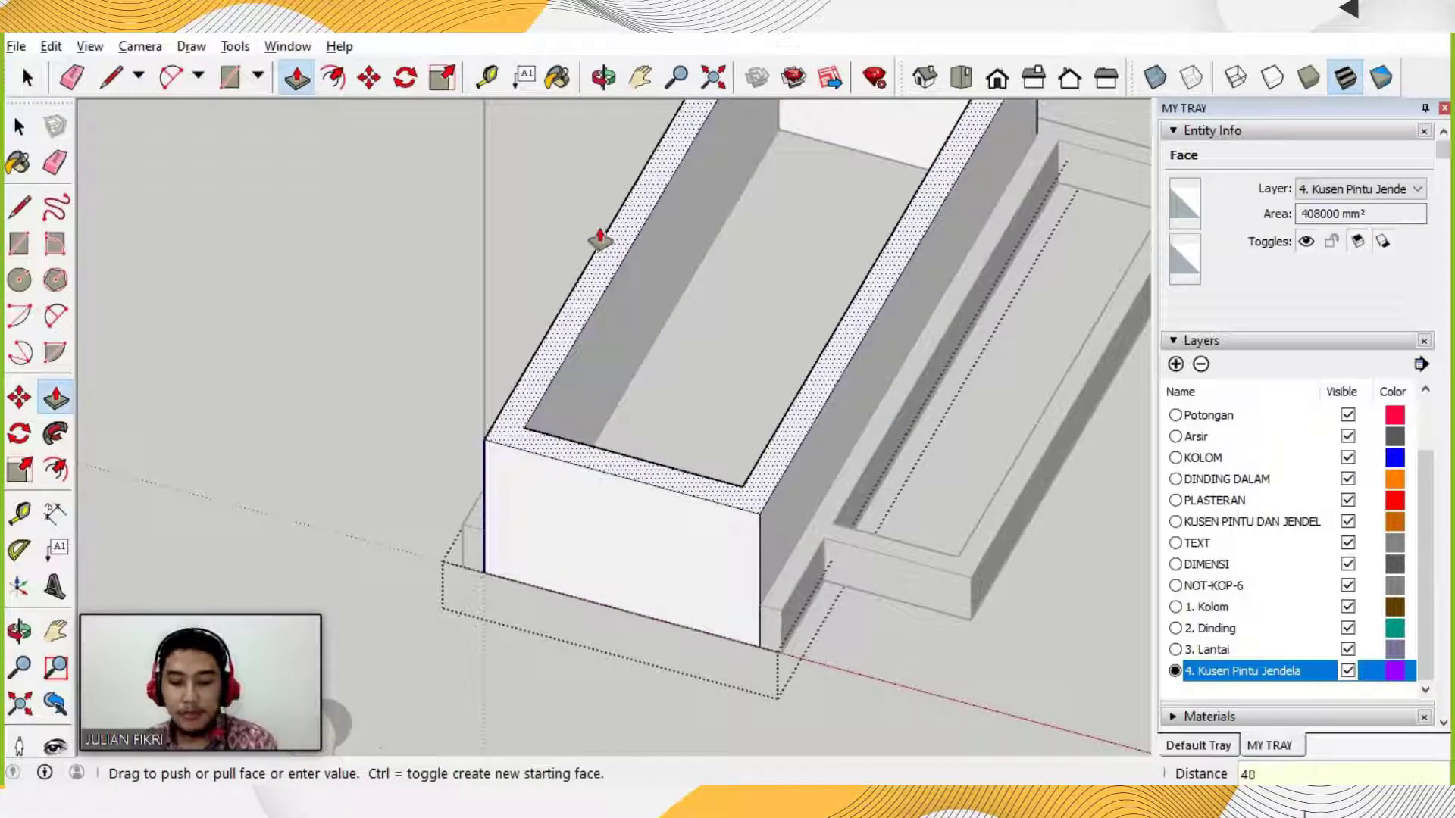
type("0")
key("Return")
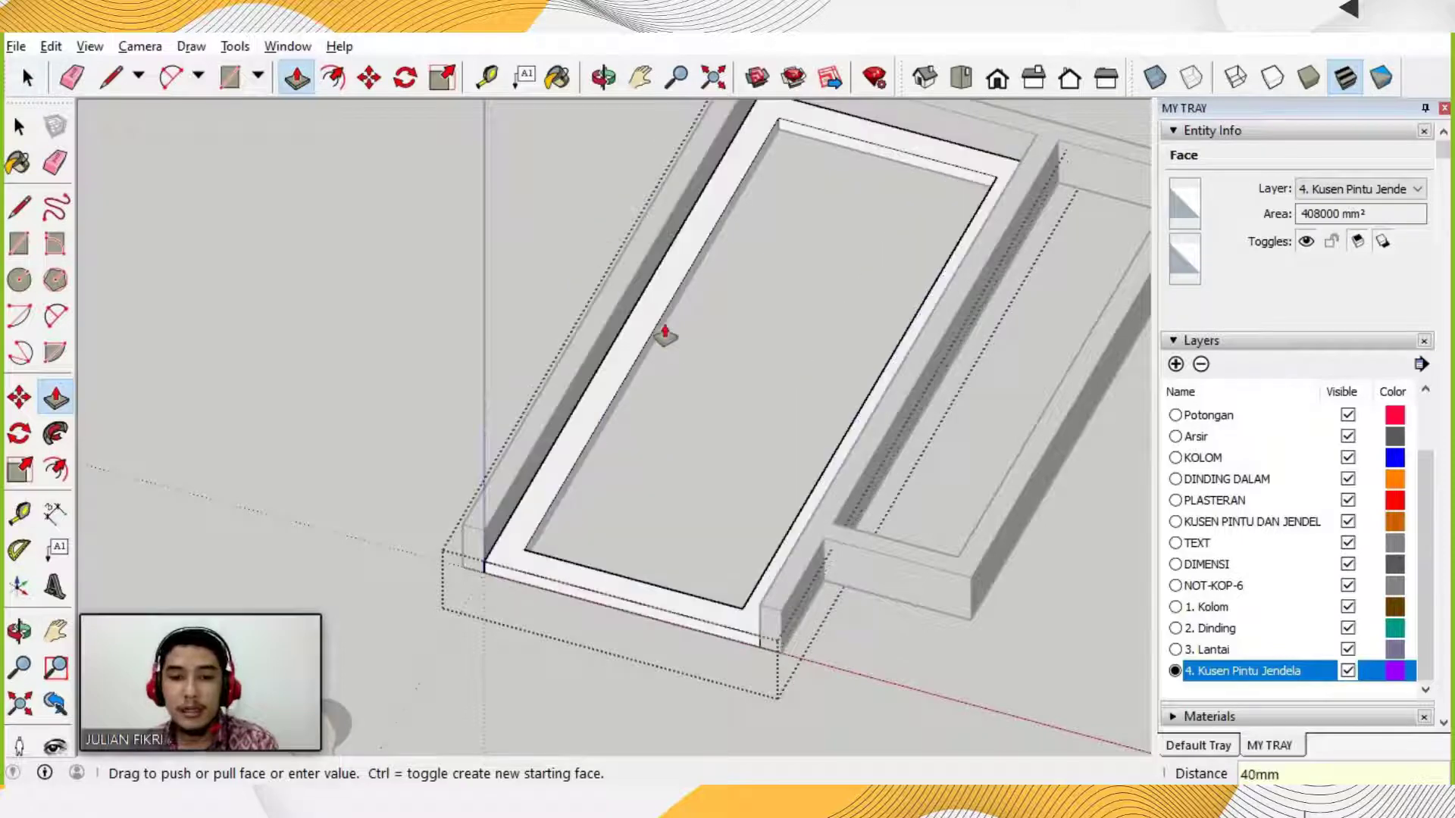
key("space")
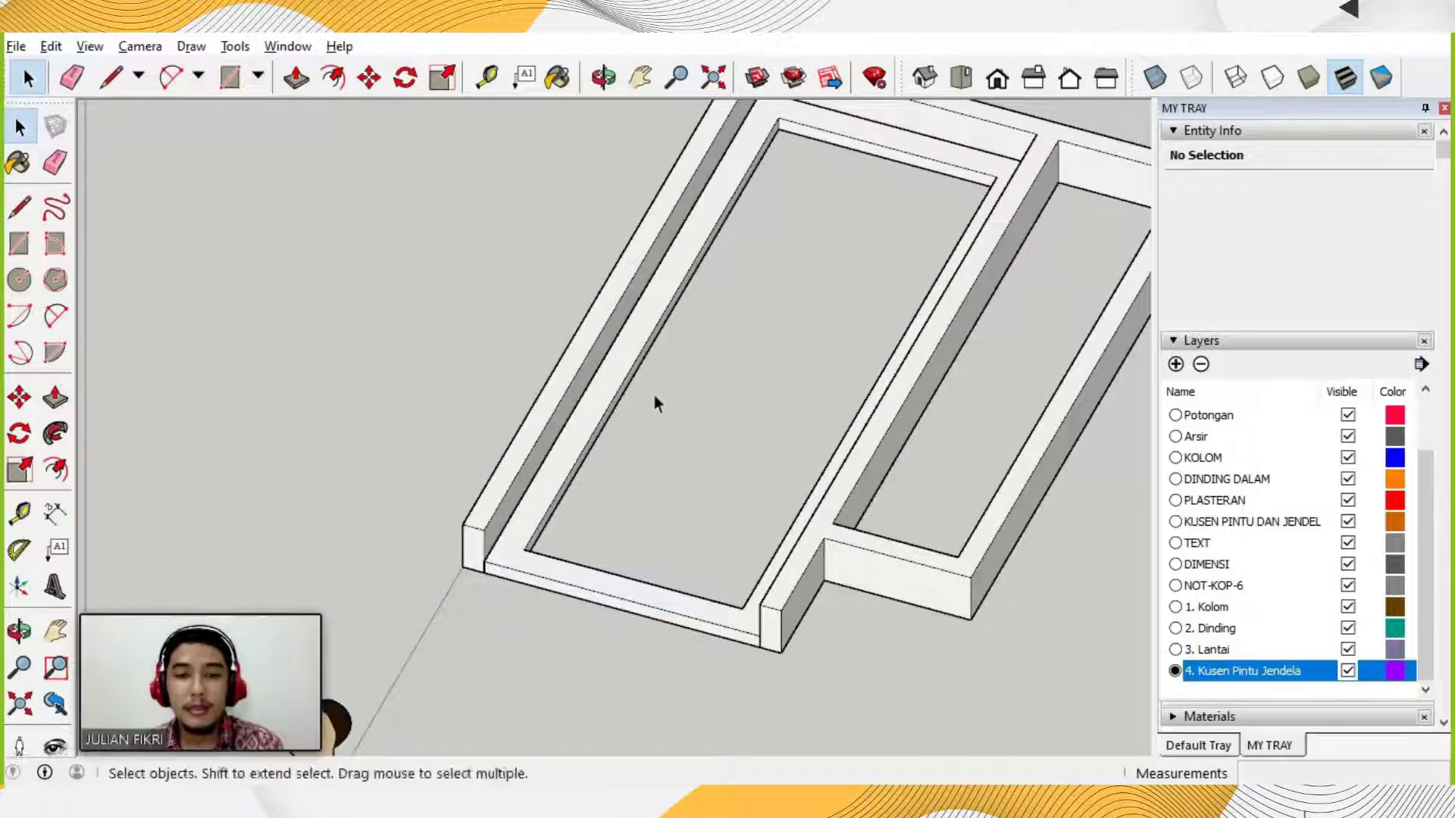
scroll(594, 608, "down", 3)
scroll(594, 609, "up", 3)
left_click(576, 594)
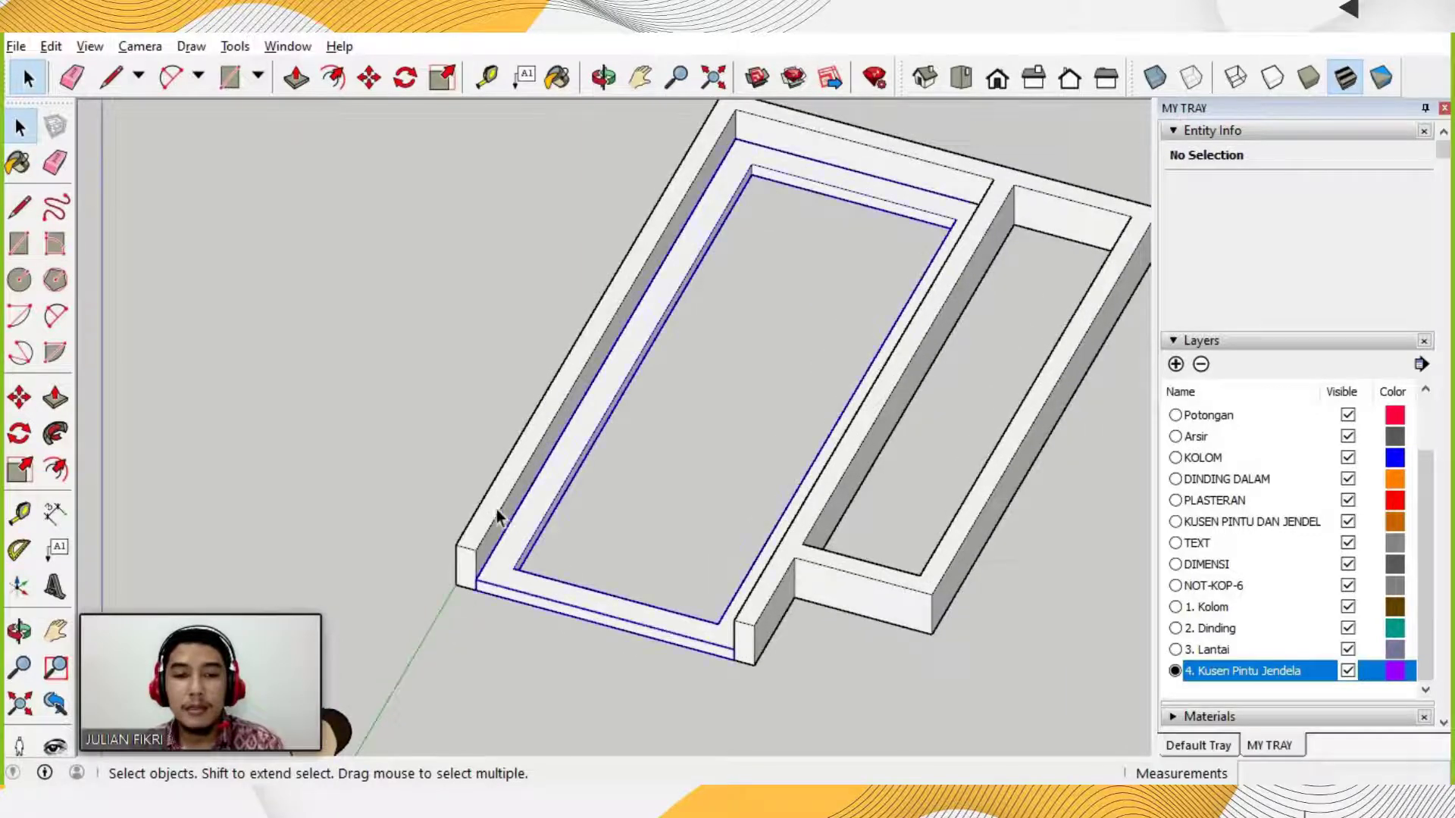
left_click(470, 569)
left_click(531, 589)
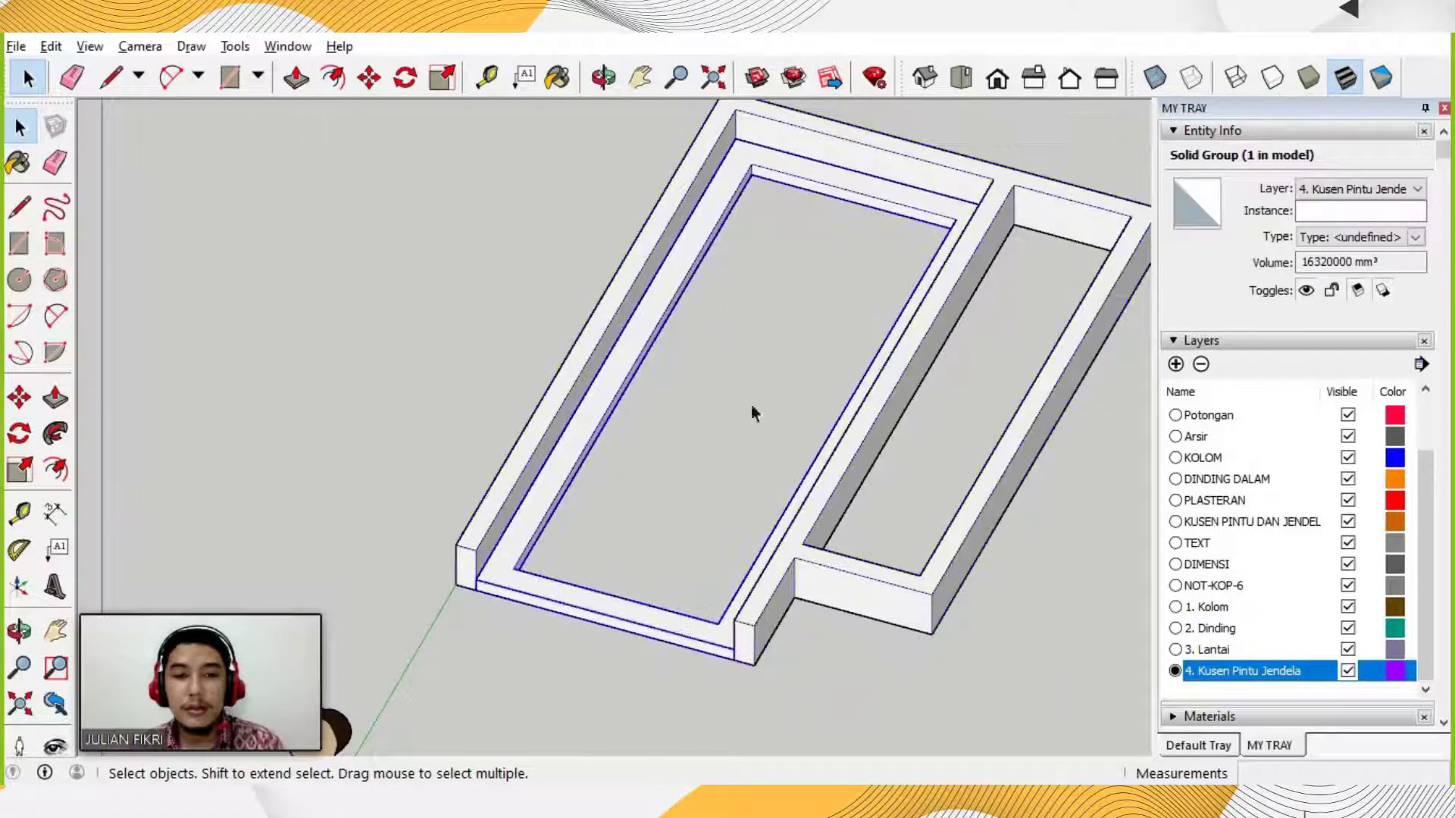
double_click(776, 176)
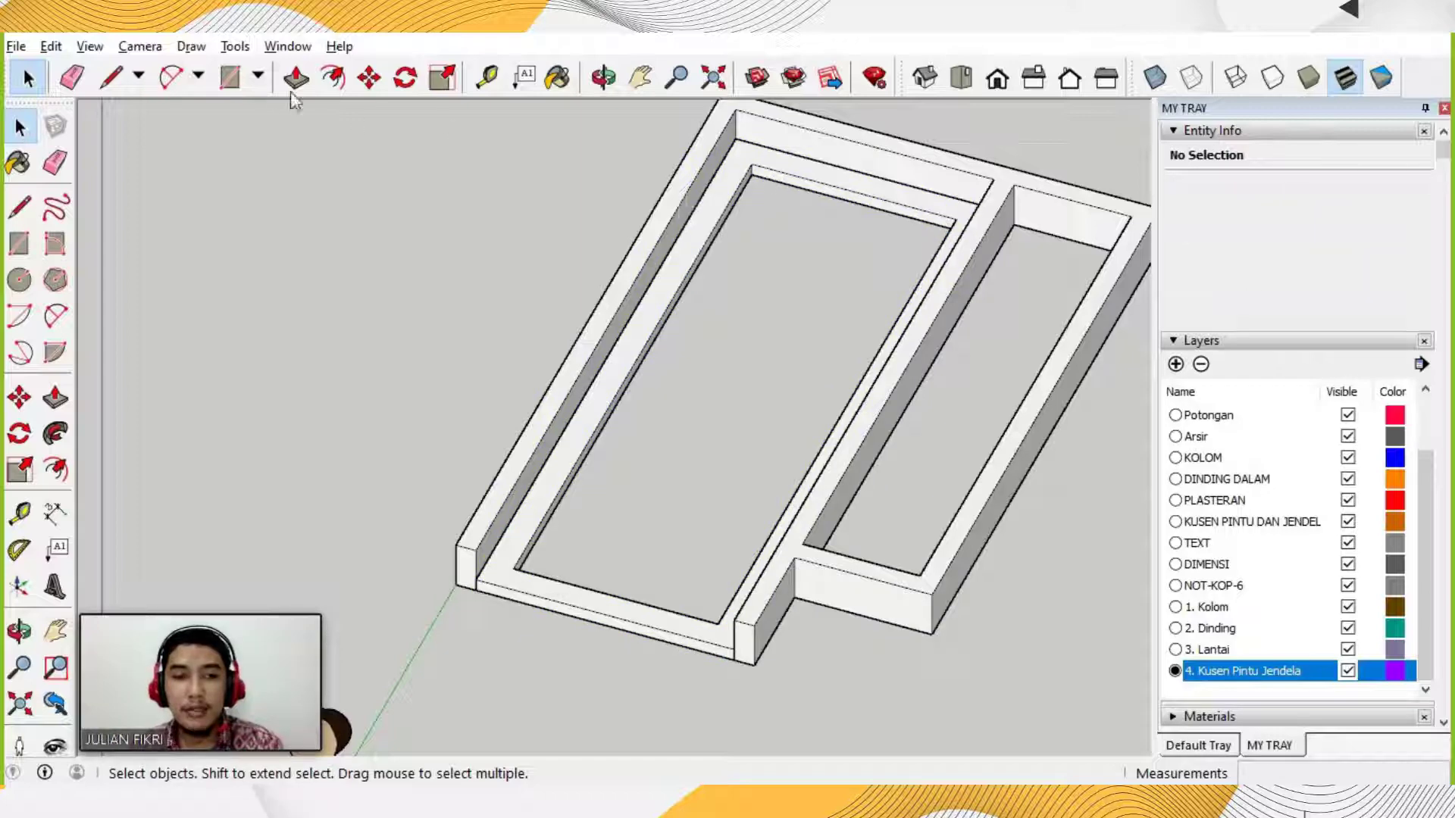
Draw a rectangle across the door leaf's inner opening, between opposite corners of the leaf's upper surface.
left_click(231, 79)
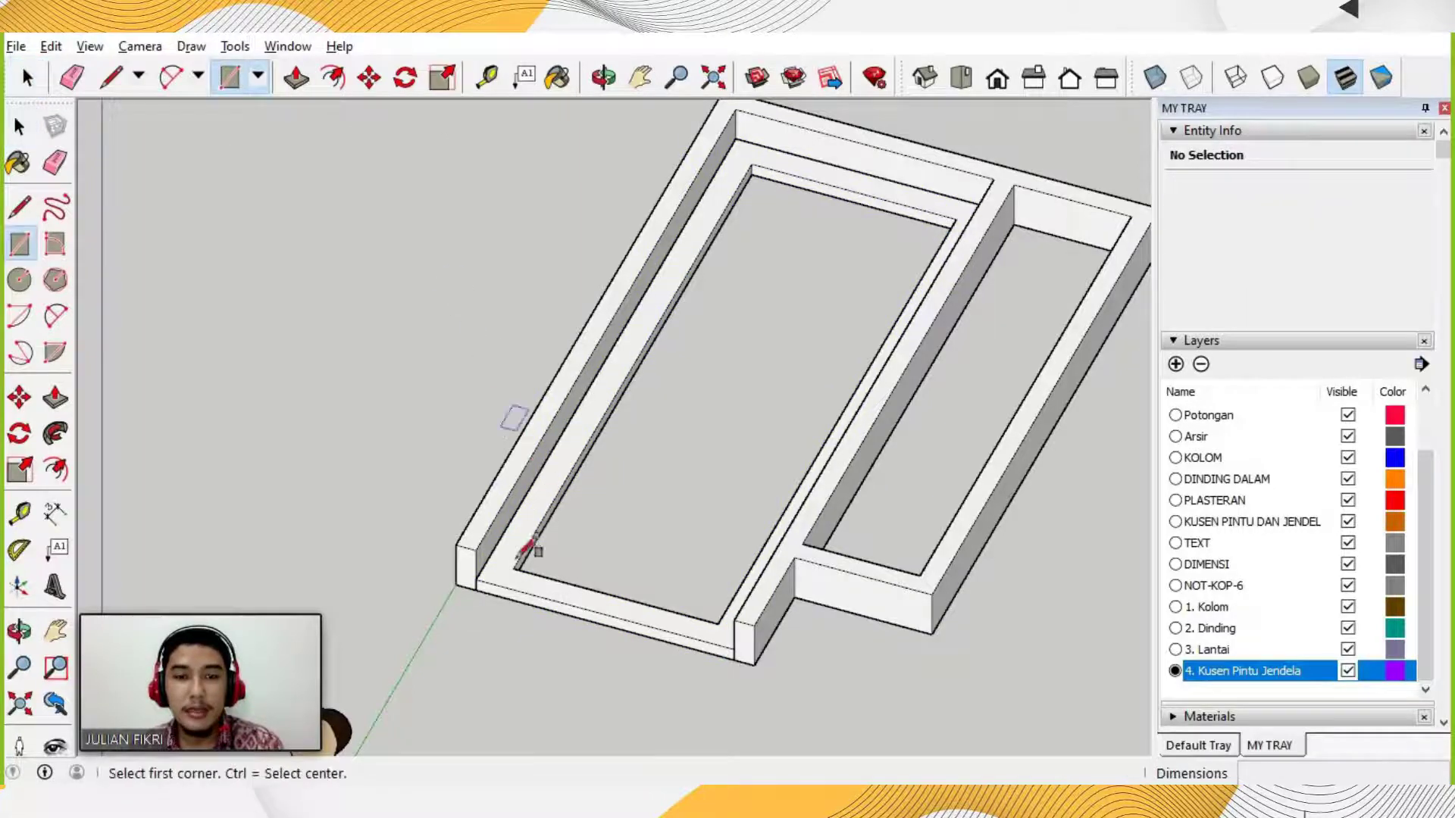
scroll(522, 553, "up", 3)
left_click(504, 612)
scroll(947, 242, "down", 3)
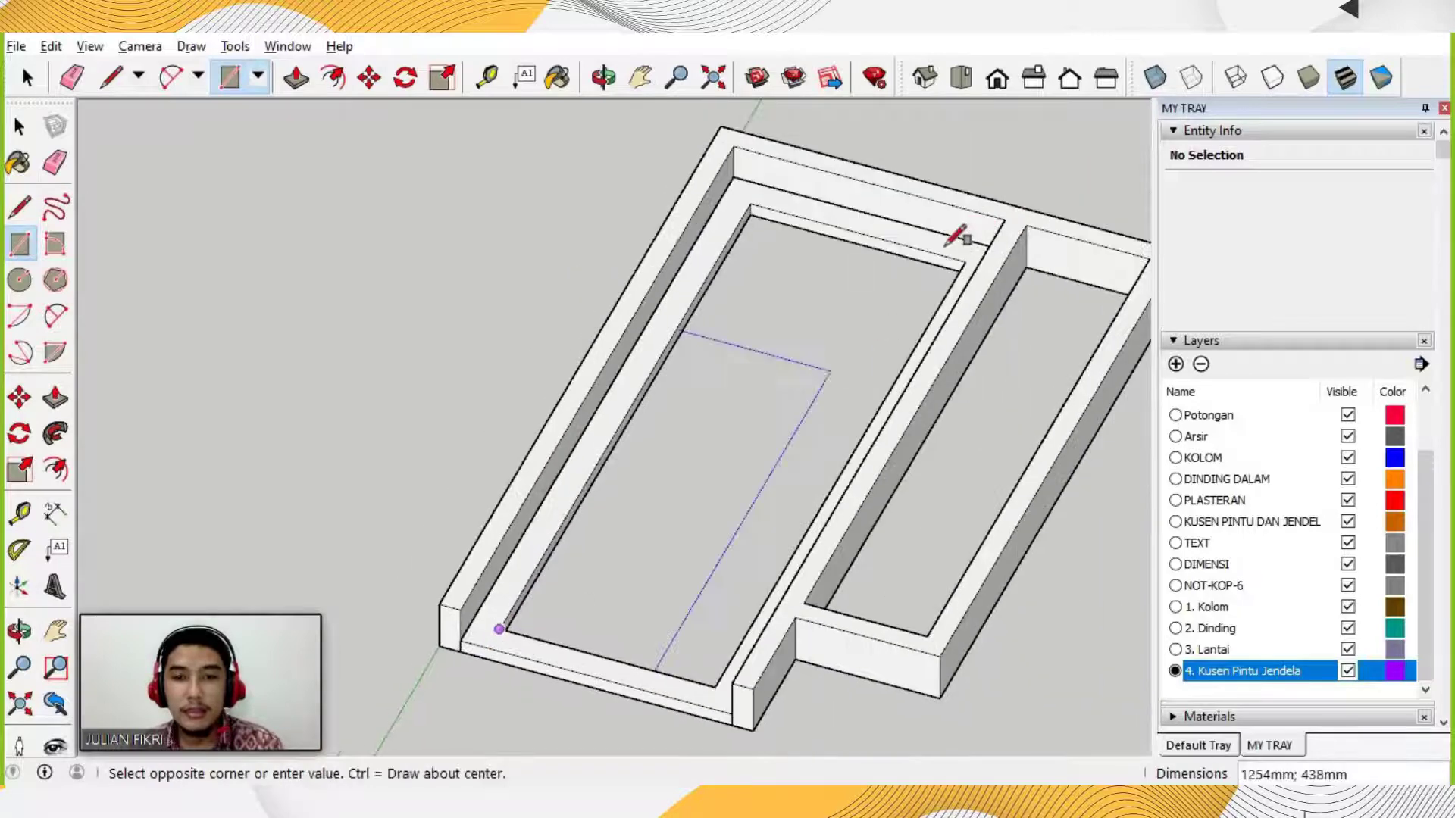
scroll(935, 286, "up", 3)
left_click(922, 306)
scroll(861, 325, "down", 5)
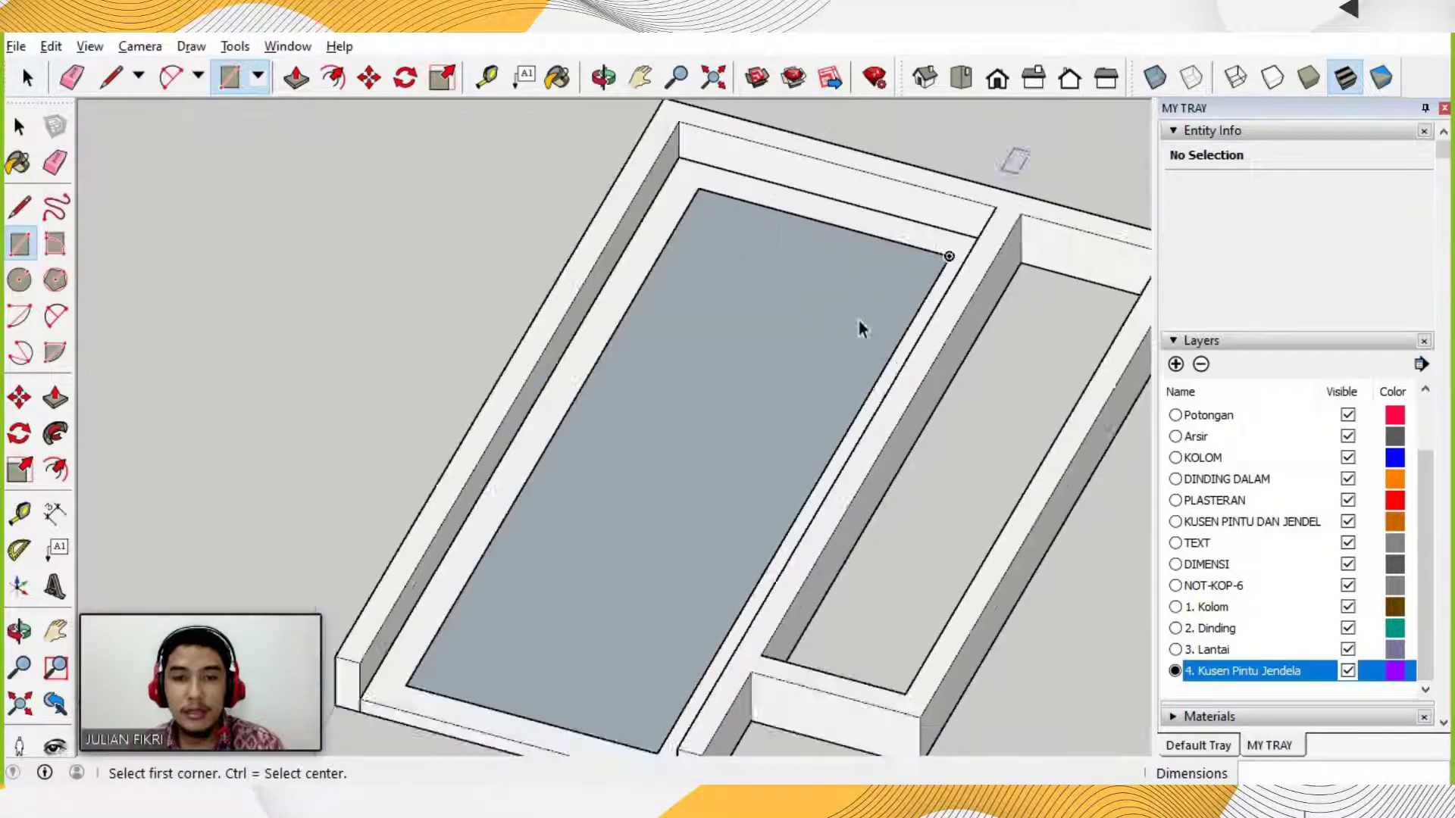
Group the new door panel face with its edges and open the group for editing.
key("space")
double_click(843, 299)
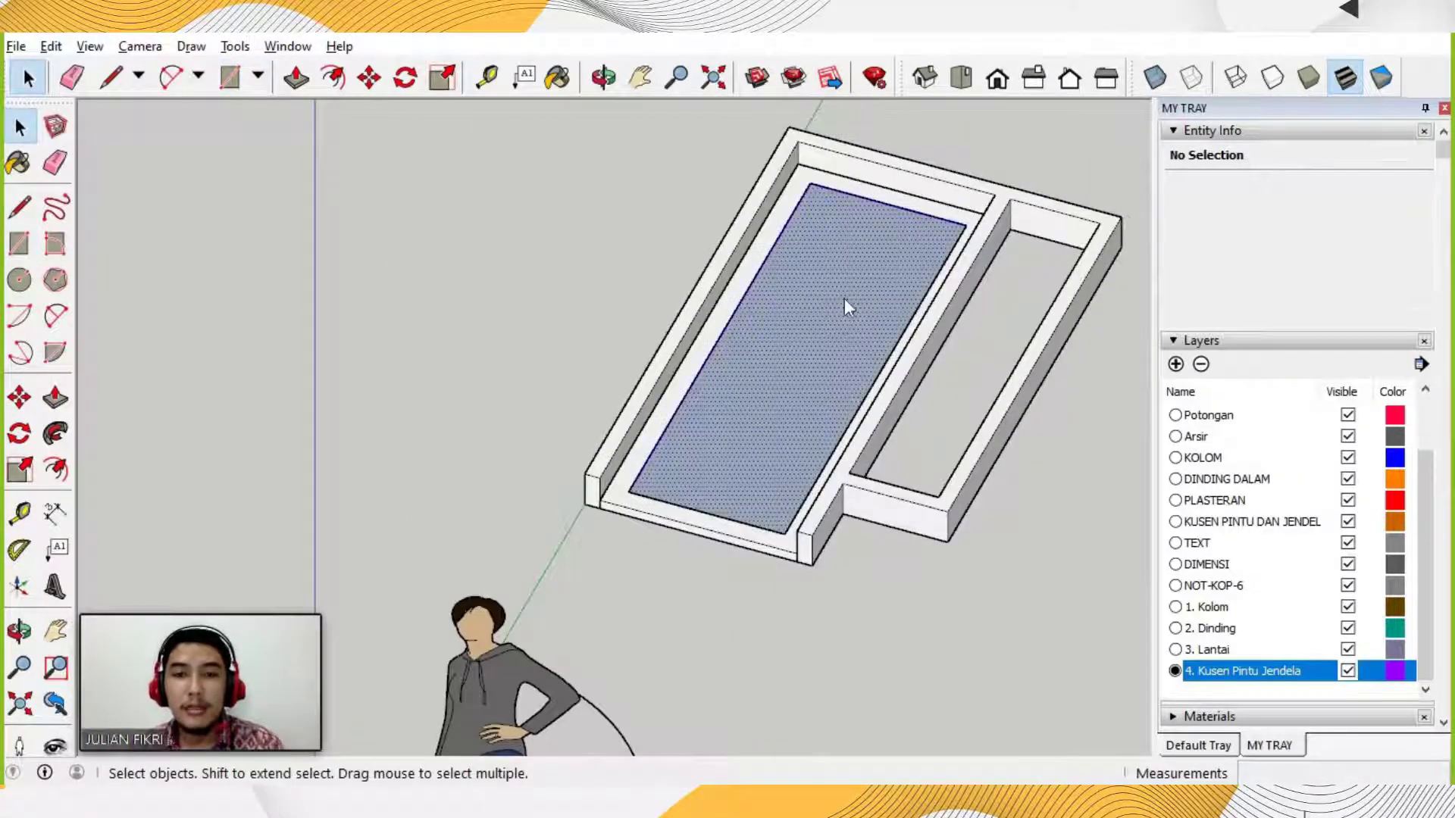
right_click(844, 298)
left_click(926, 484)
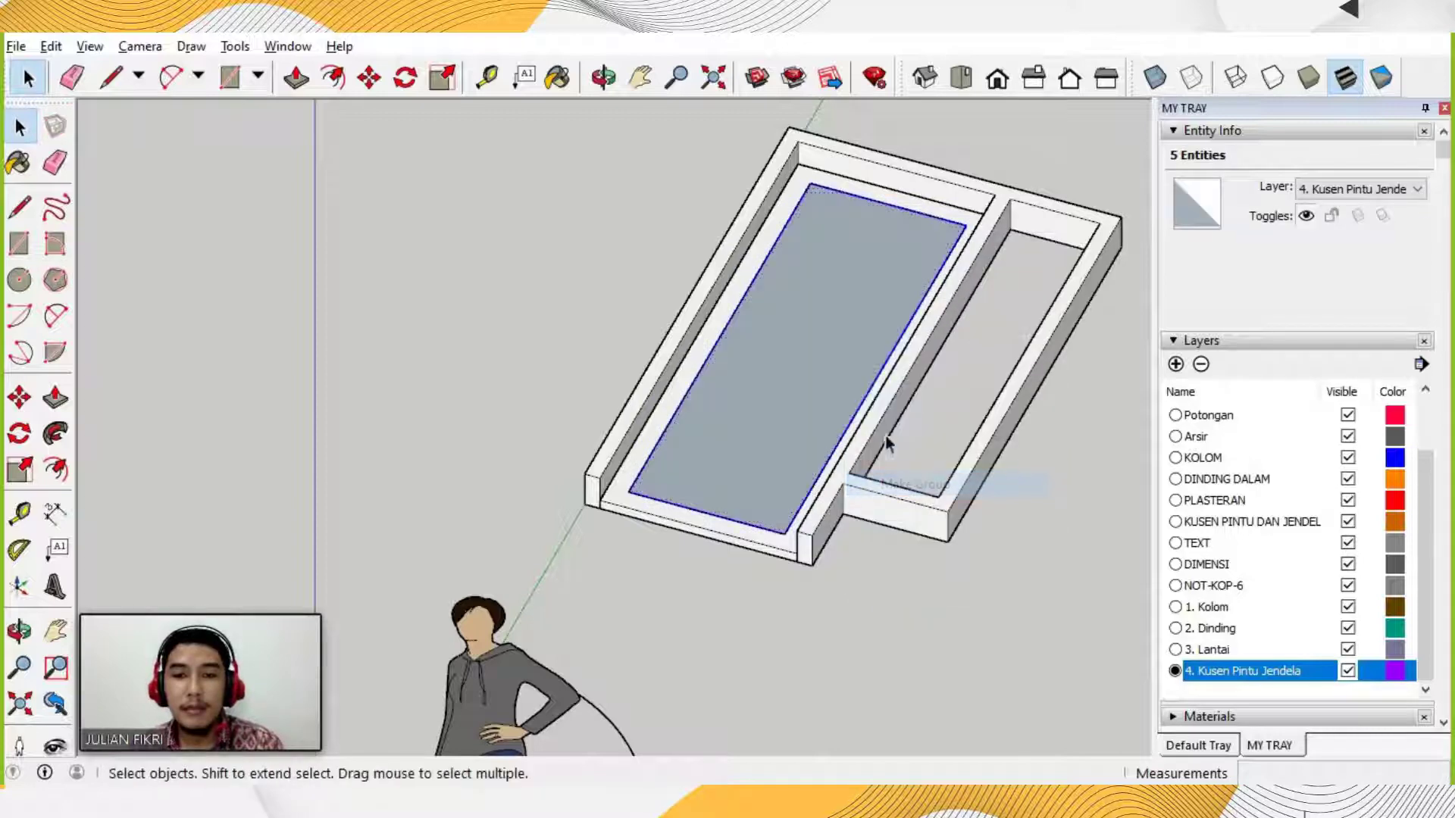
double_click(792, 366)
scroll(793, 370, "up", 2)
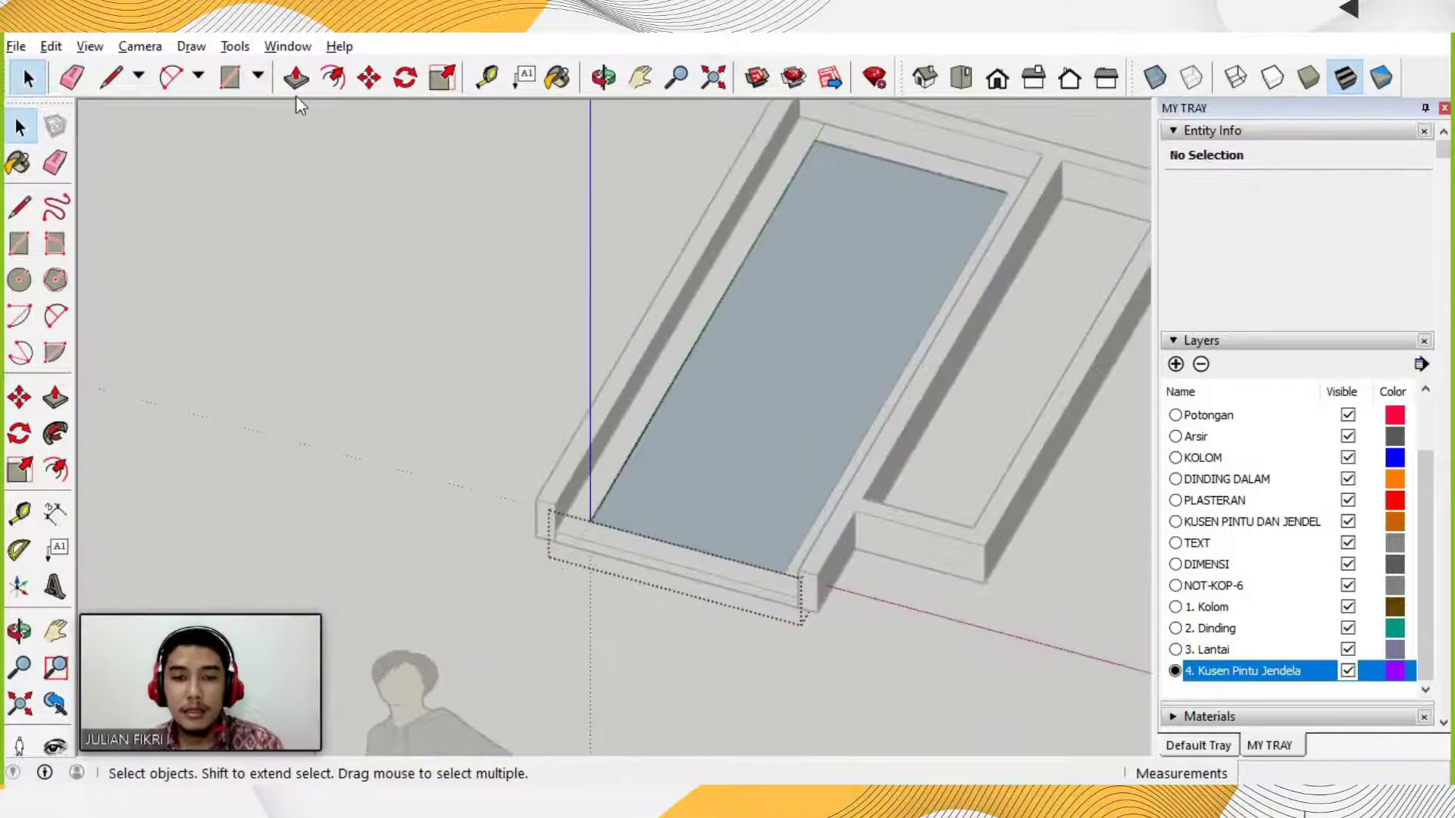
Extrude the door panel face upward by 20 mm with Push/Pull and close the group.
left_click(295, 85)
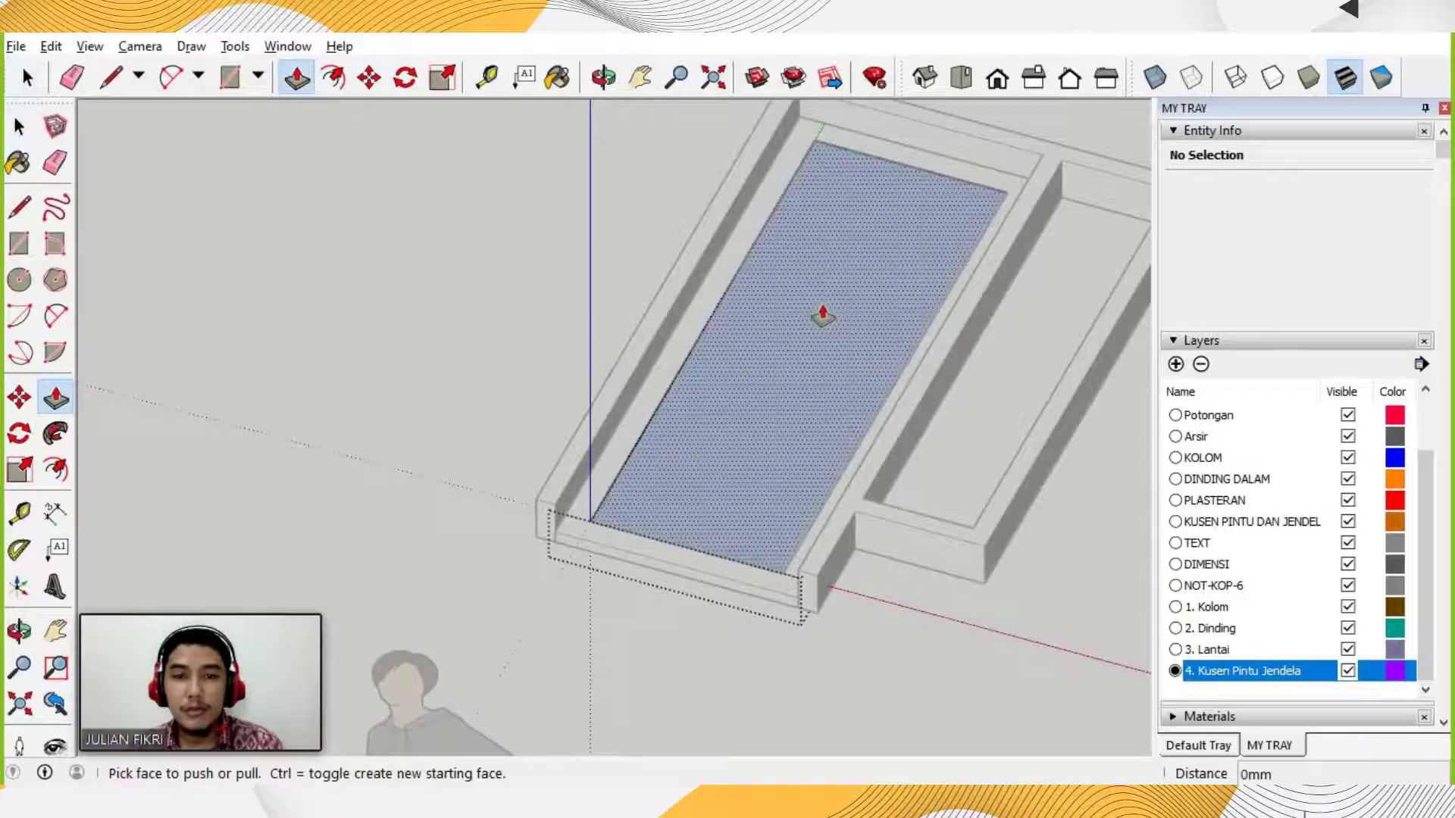
left_click(823, 306)
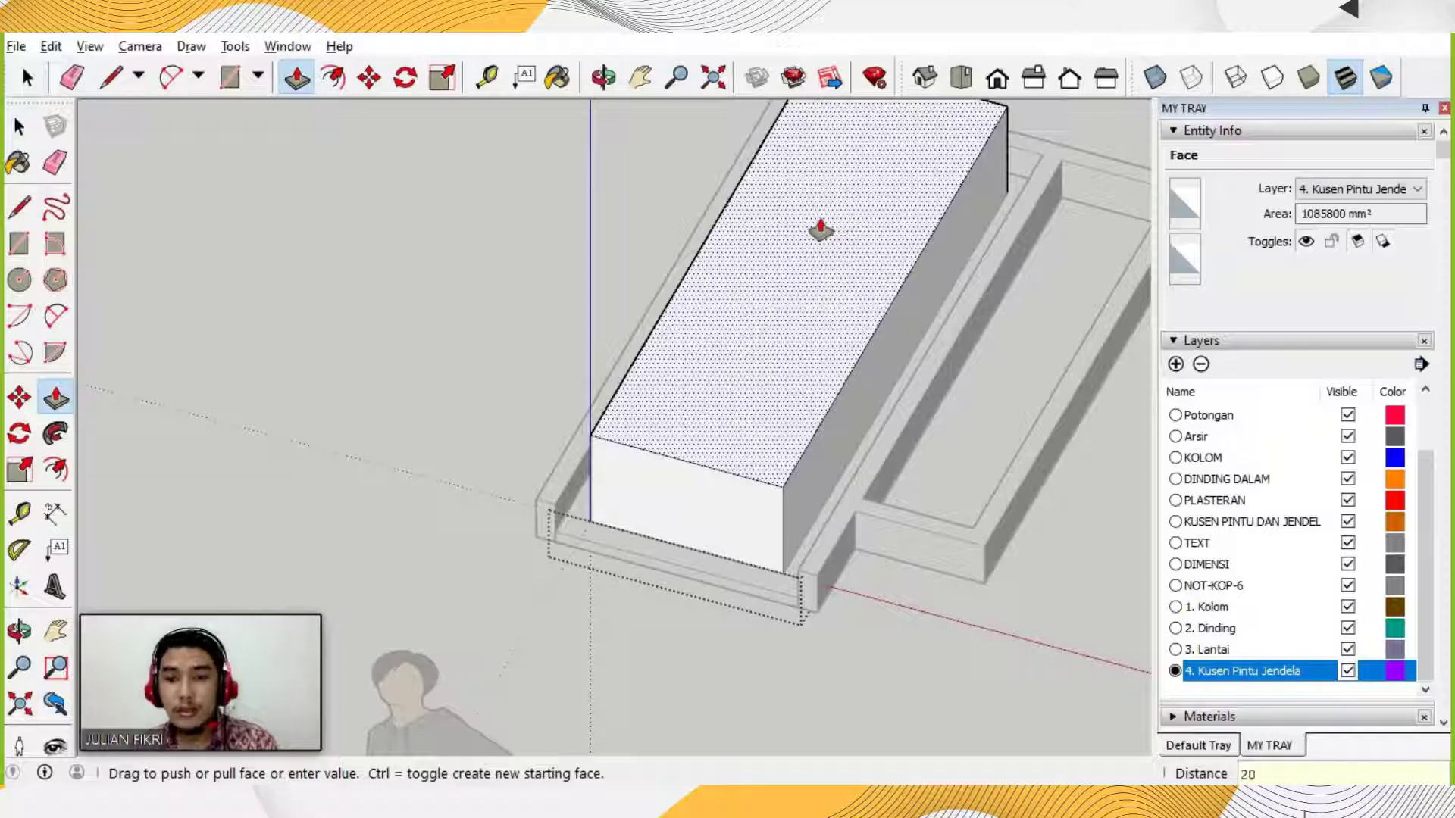
key("Return")
key("space")
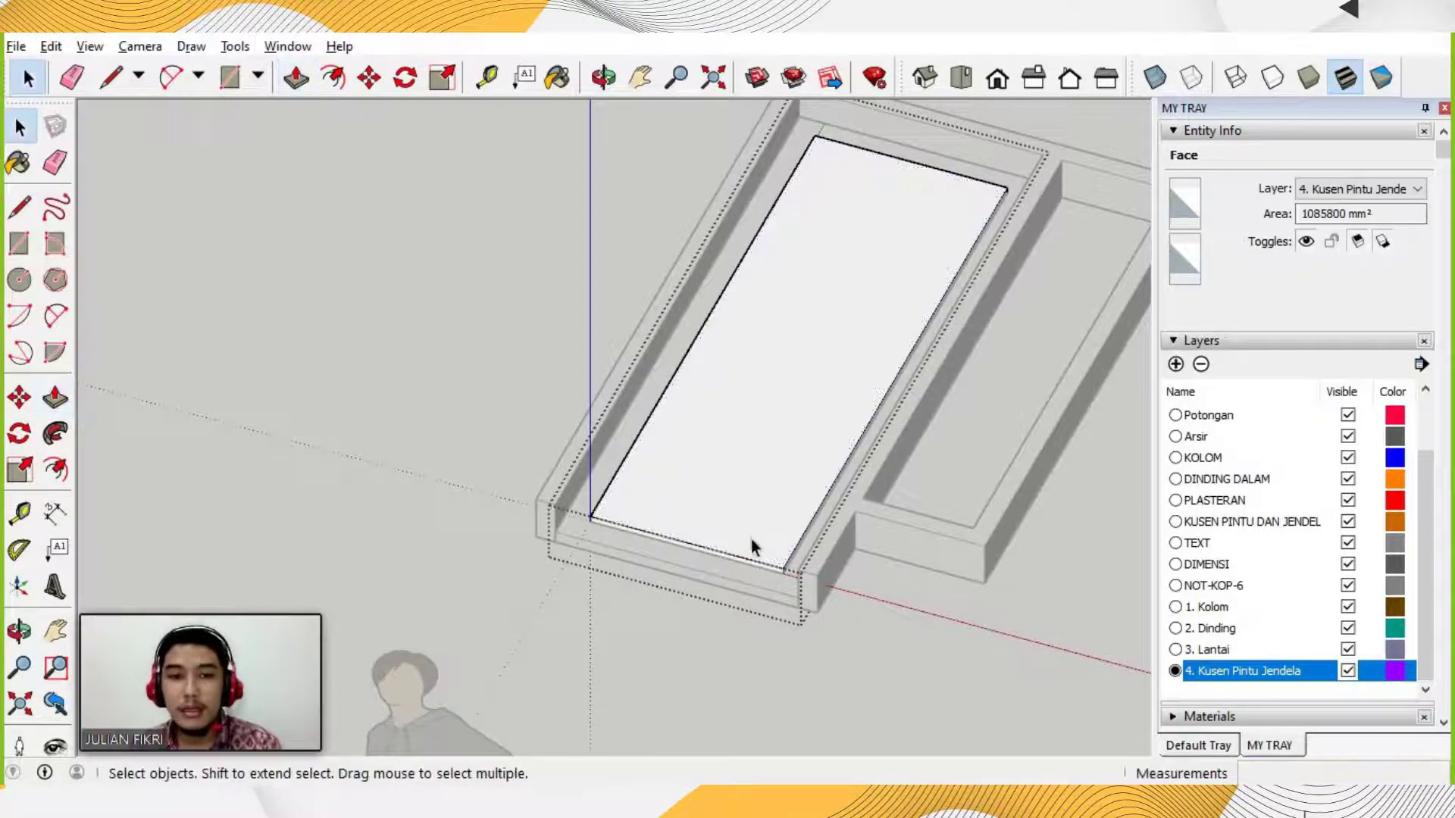
scroll(751, 561, "up", 4)
scroll(748, 570, "up", 2)
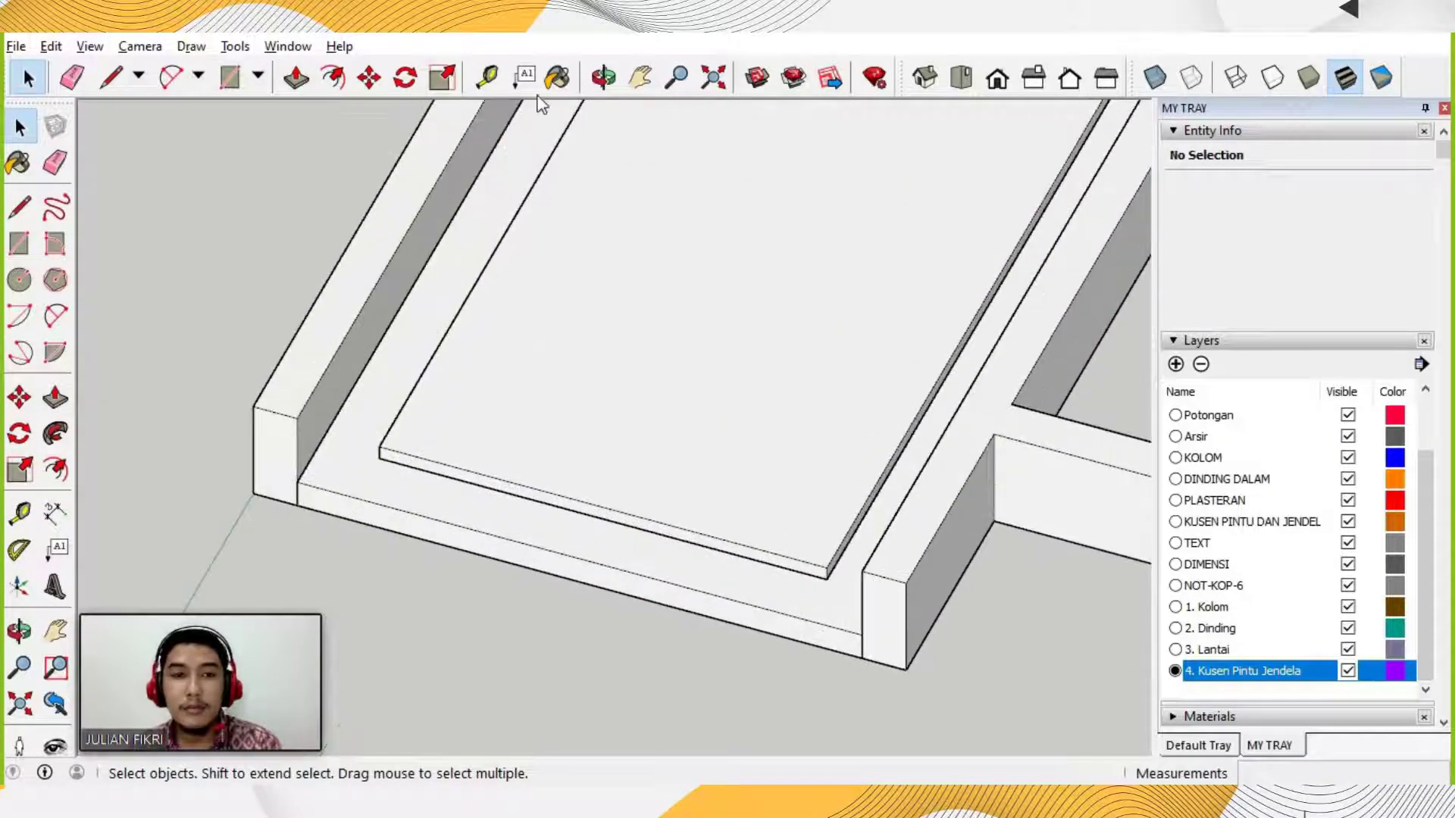
Move the door panel group 30 mm down along the blue axis so it sits within the leaf border.
left_click(604, 76)
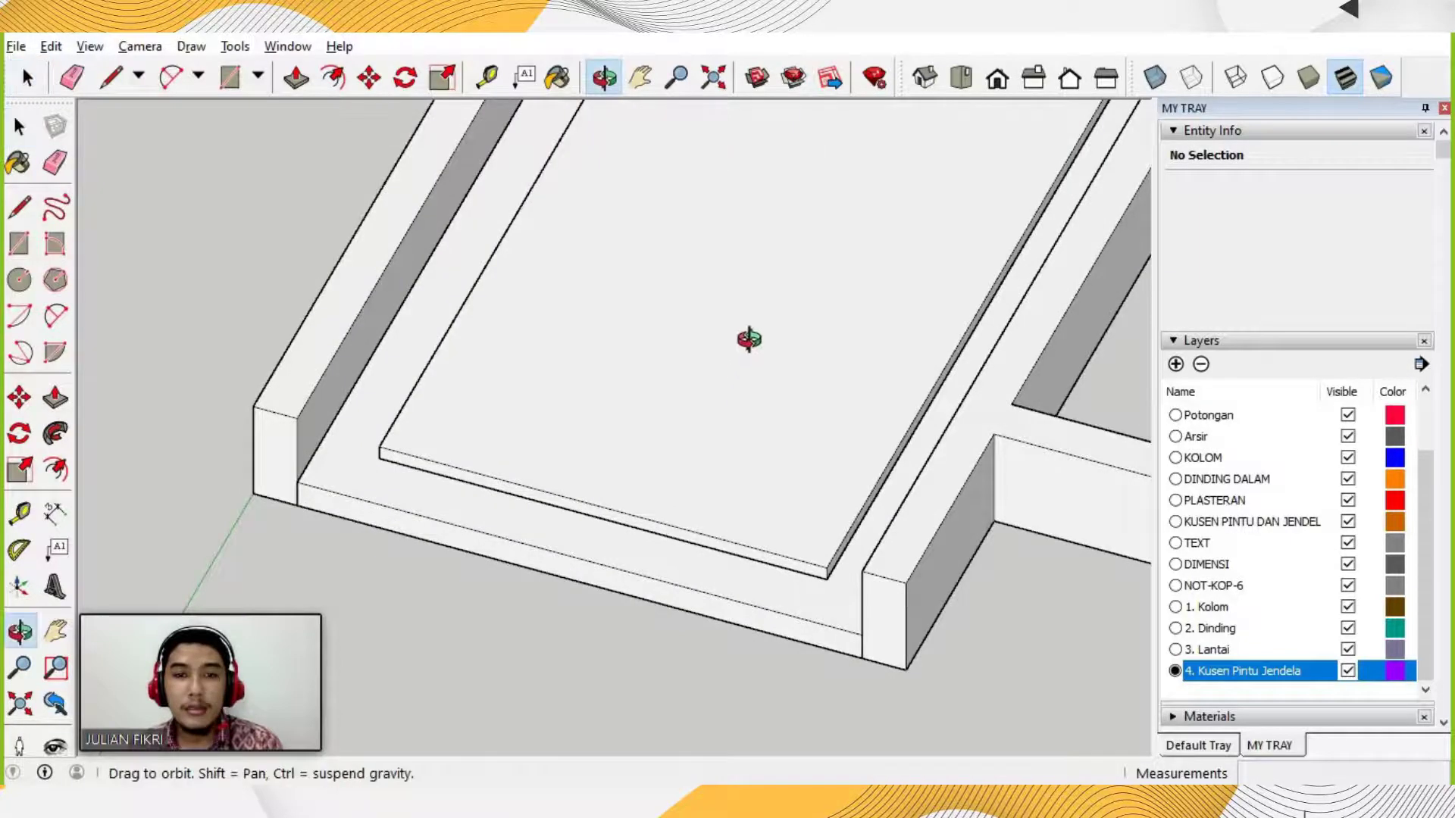
left_click_drag(749, 338, 653, 488)
key("space")
scroll(522, 500, "up", 2)
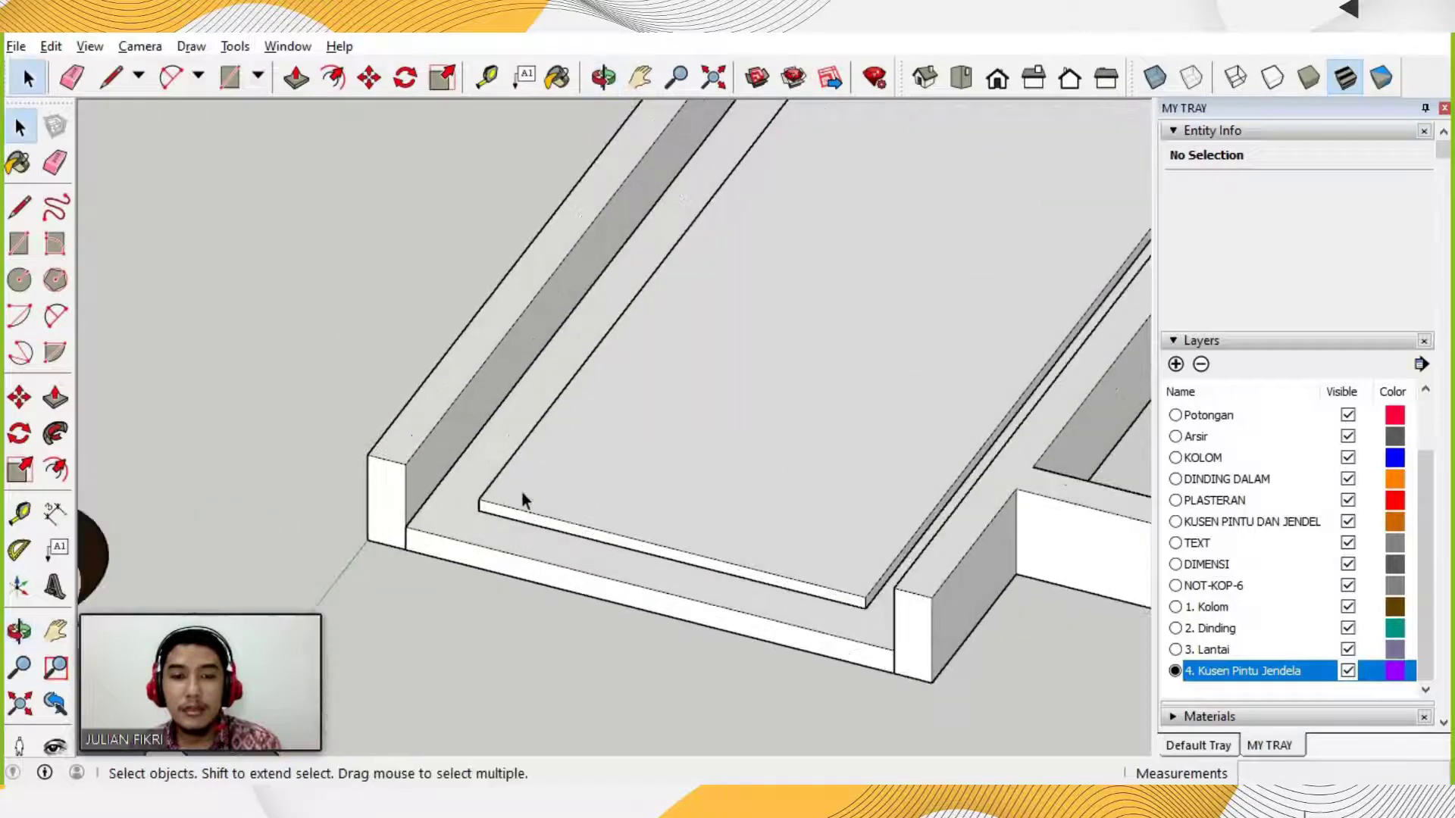
scroll(522, 493, "up", 1)
left_click(522, 491)
scroll(434, 506, "down", 2)
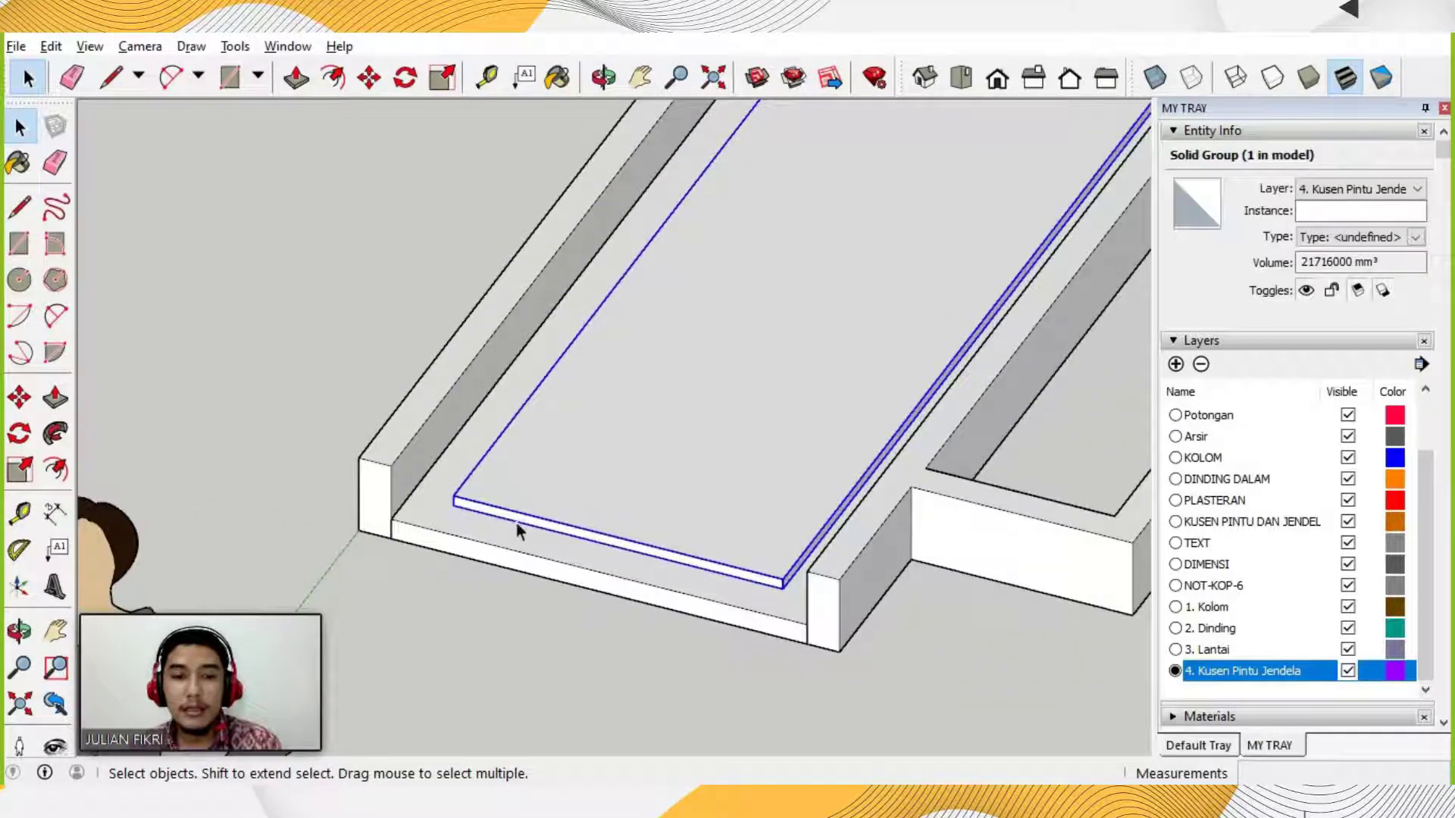
scroll(516, 522, "up", 2)
left_click(375, 292)
left_click(494, 485)
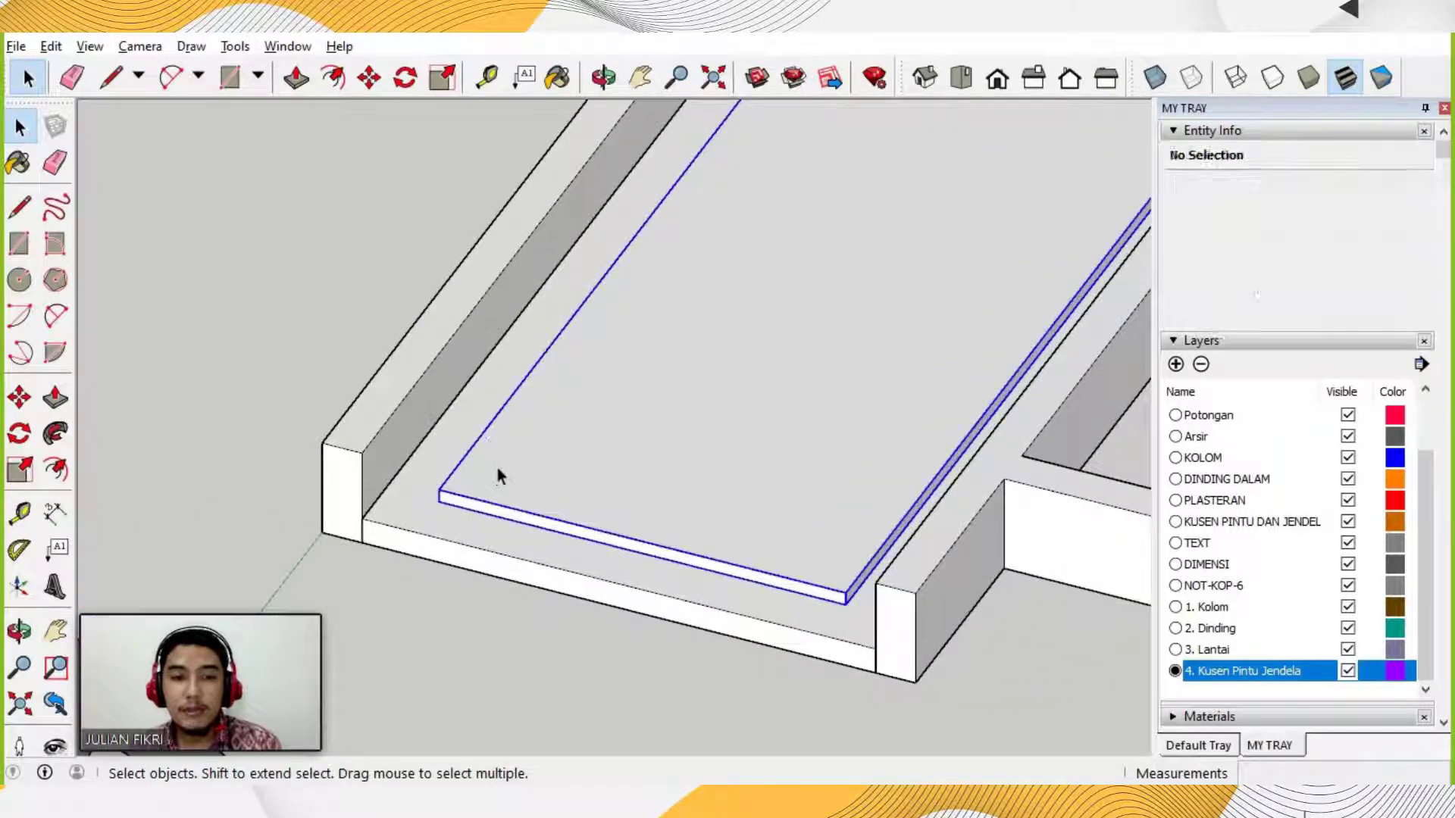
left_click(369, 77)
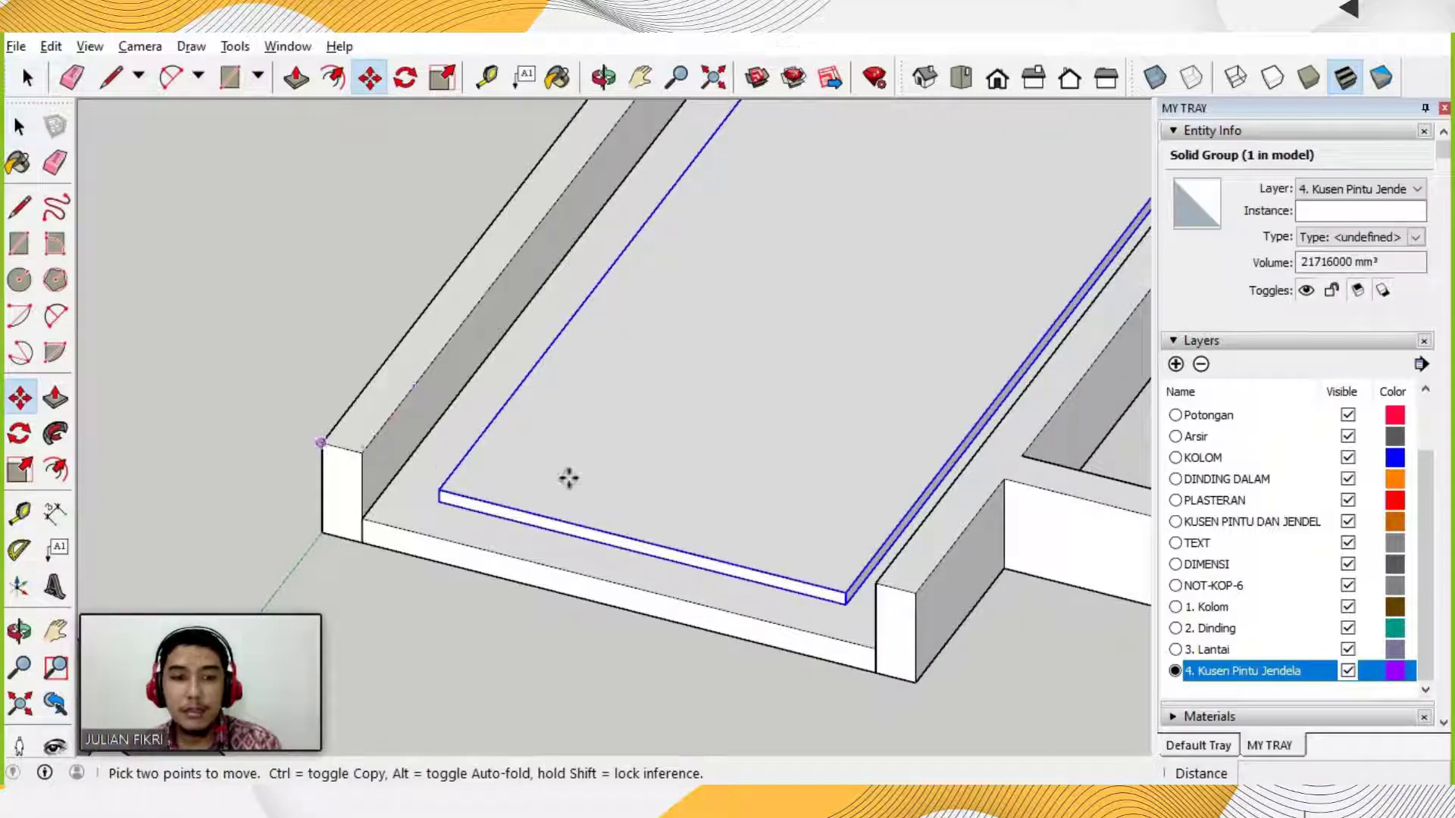
scroll(900, 469, "down", 2)
scroll(555, 480, "up", 2)
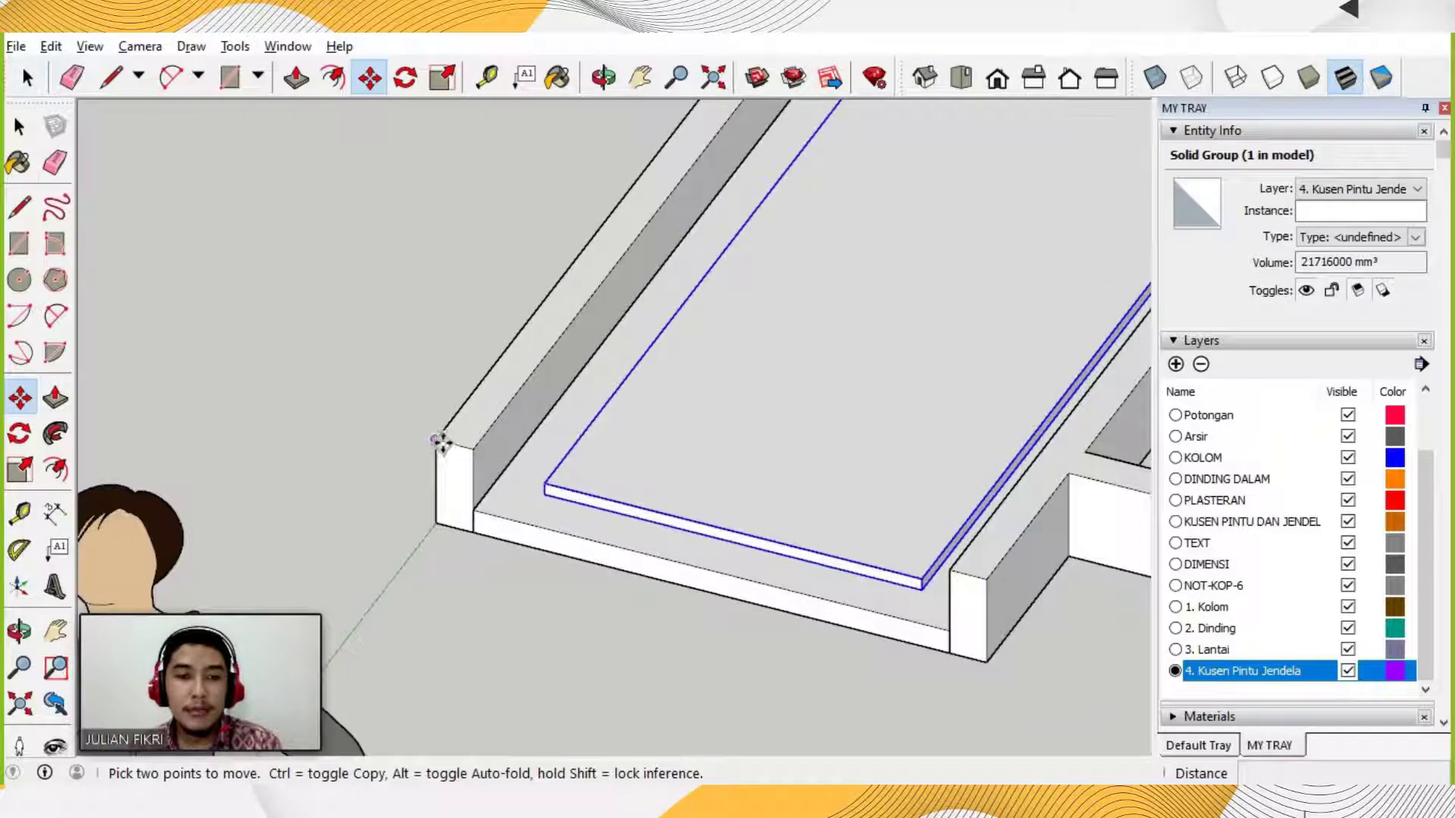
left_click(440, 442)
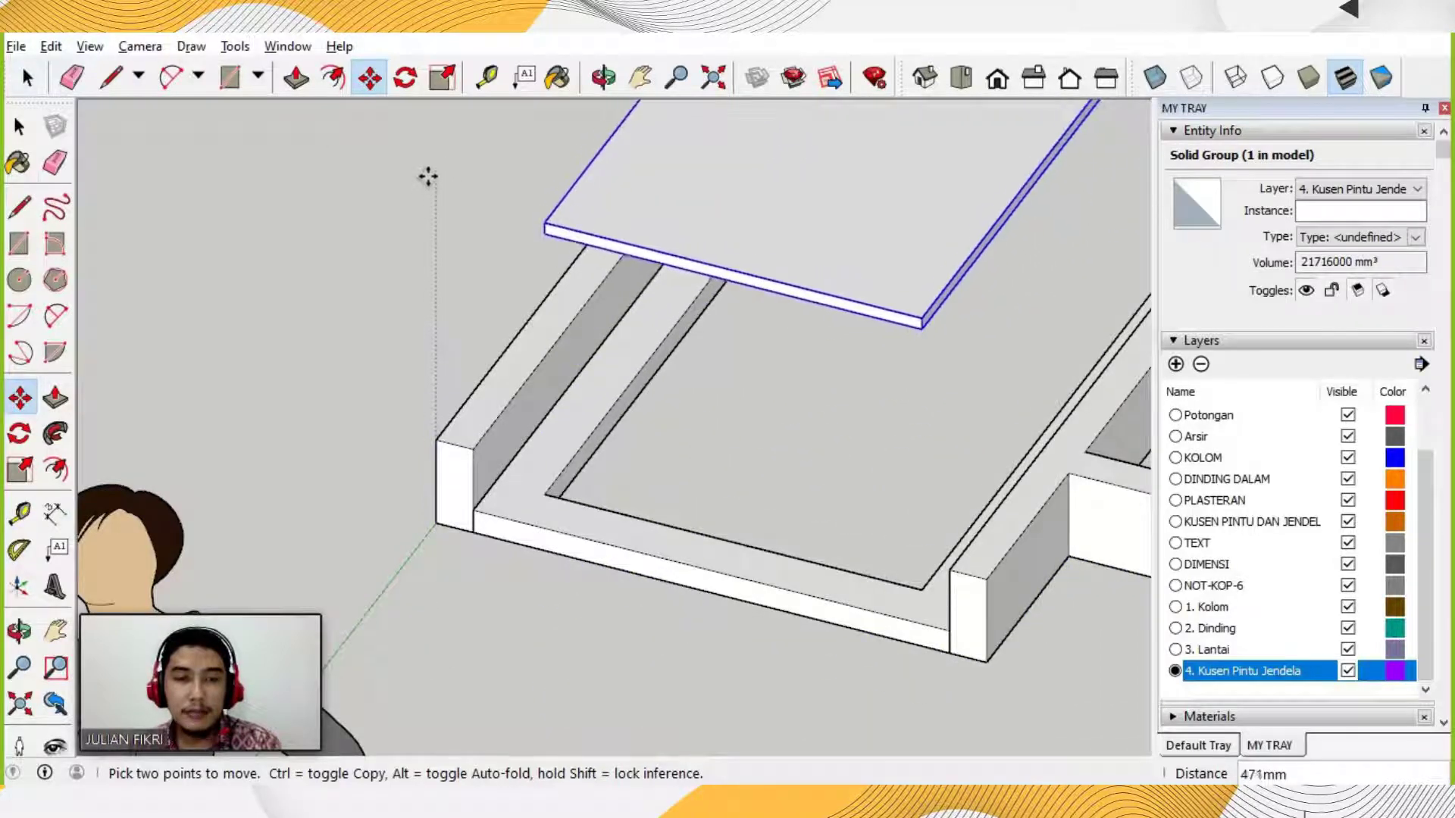
scroll(428, 179, "down", 2)
scroll(433, 148, "down", 3)
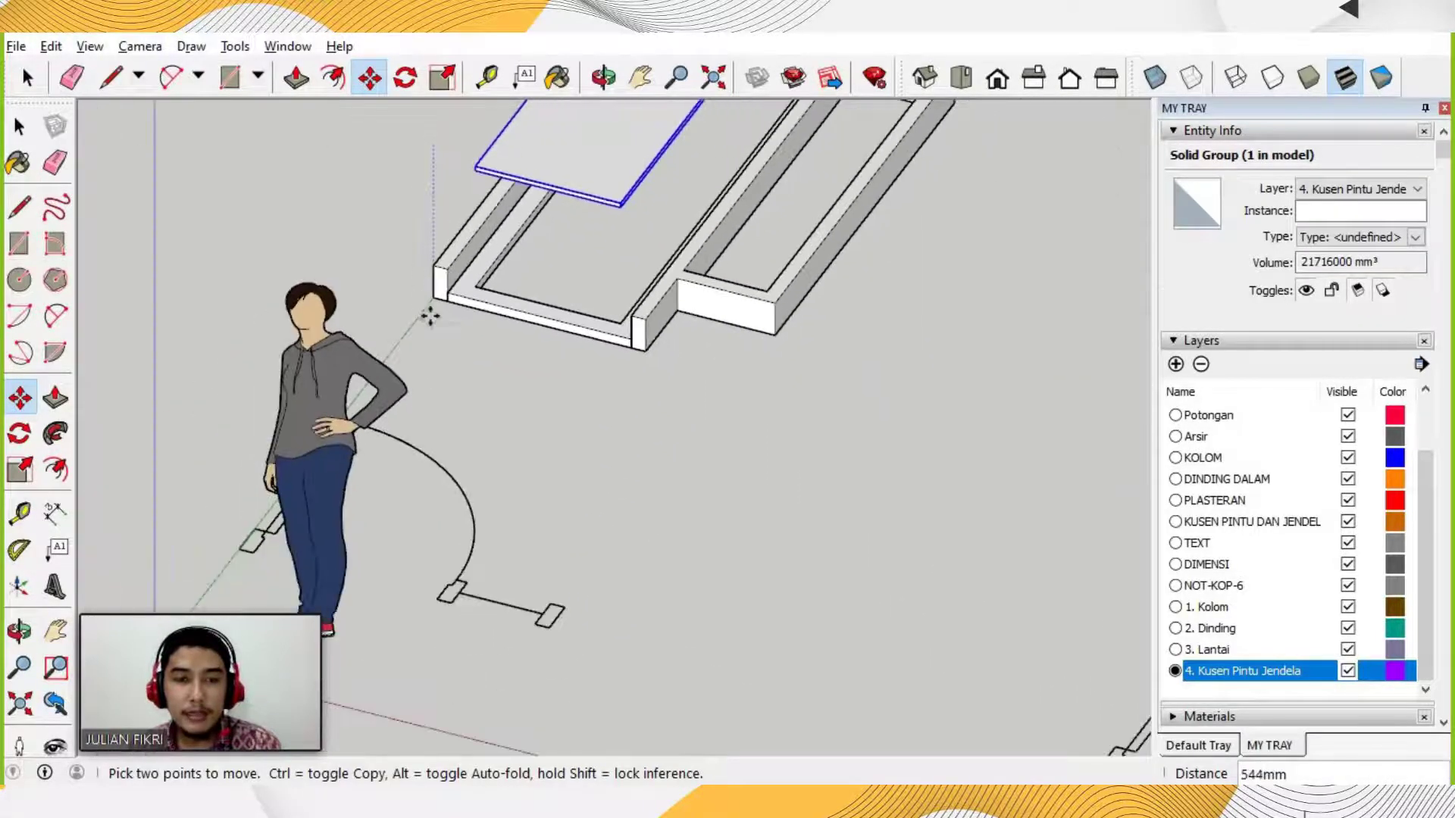
scroll(432, 325, "up", 4)
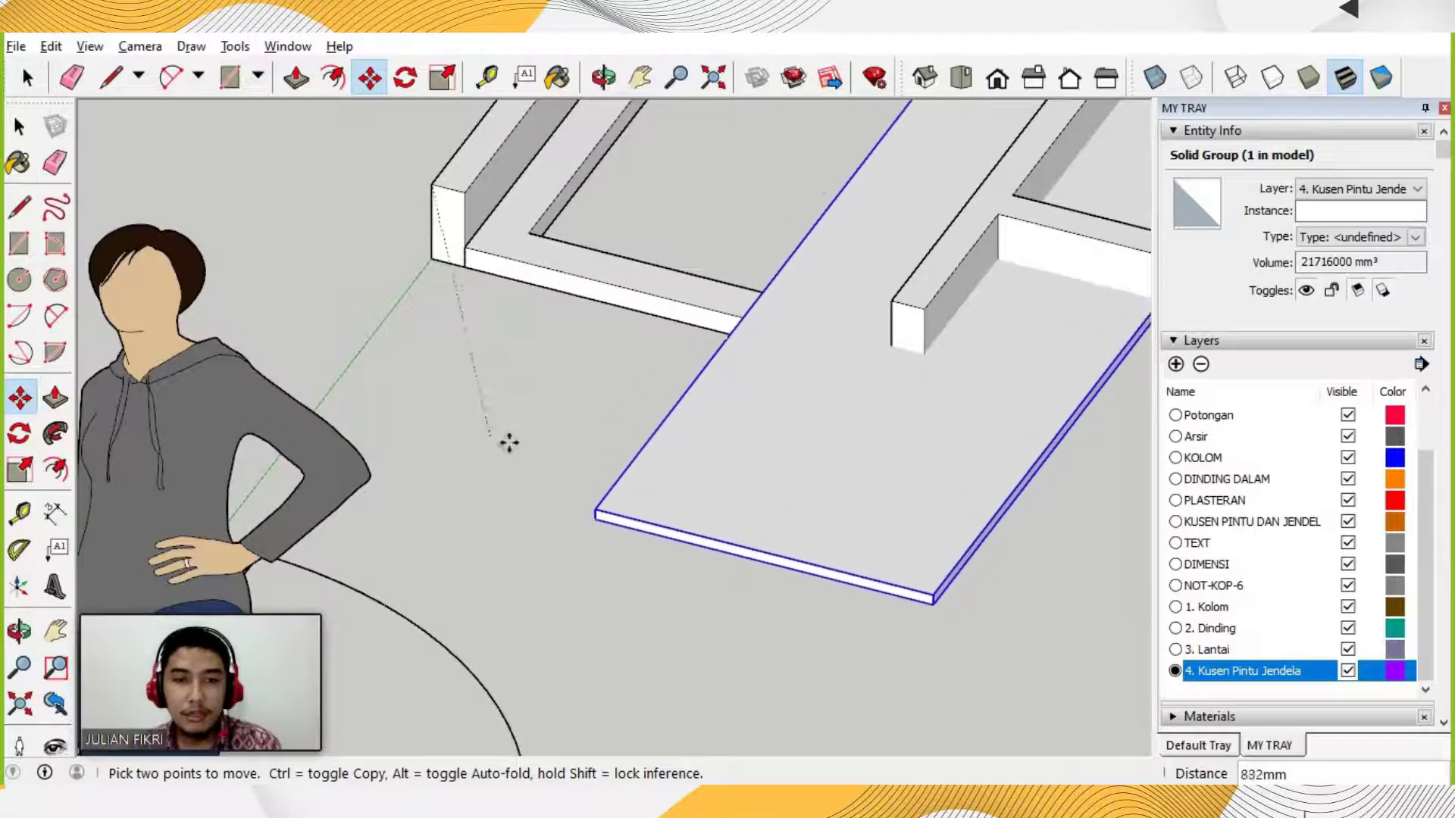
scroll(428, 203, "up", 1)
scroll(429, 203, "up", 2)
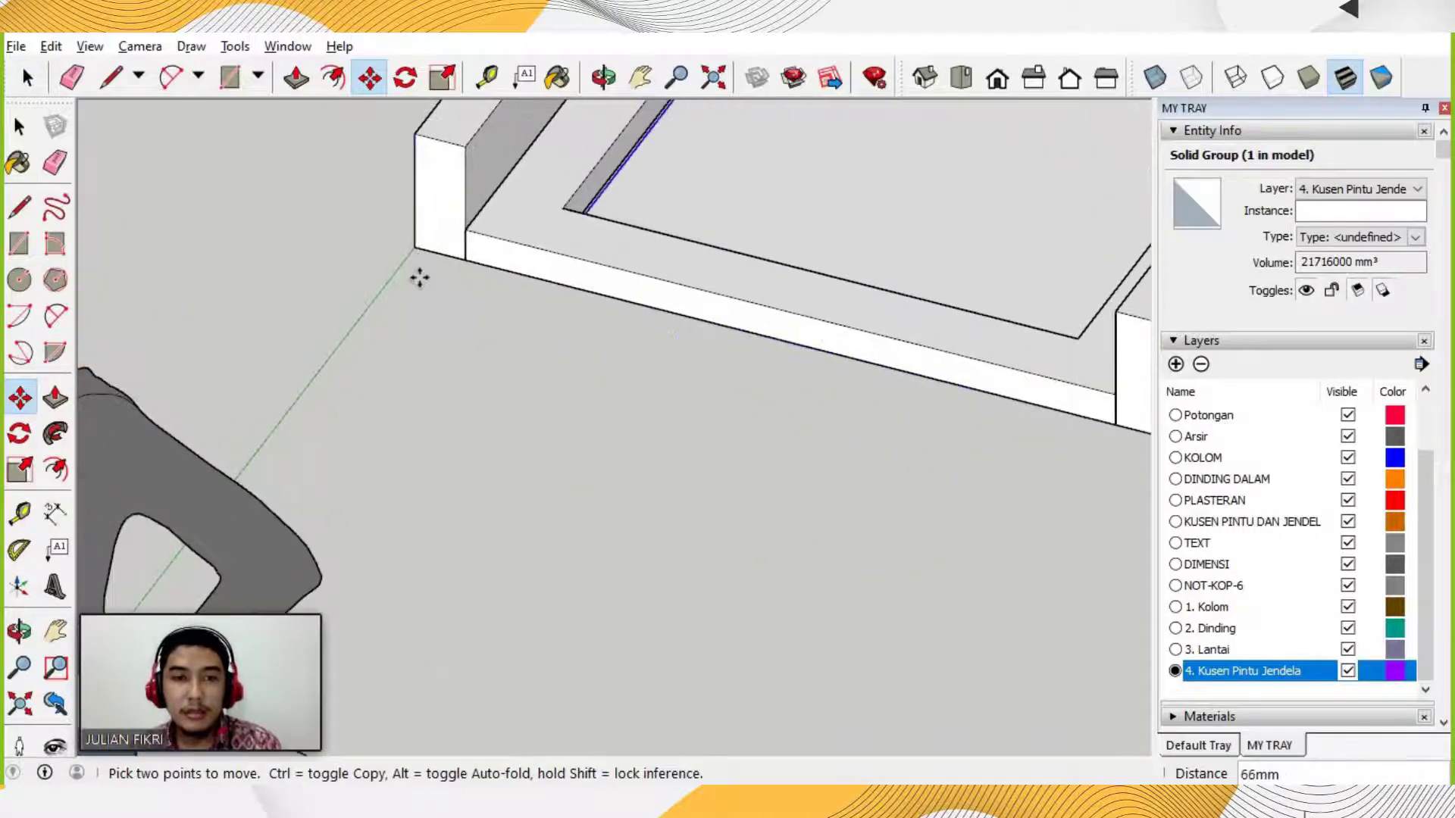
left_click(429, 416)
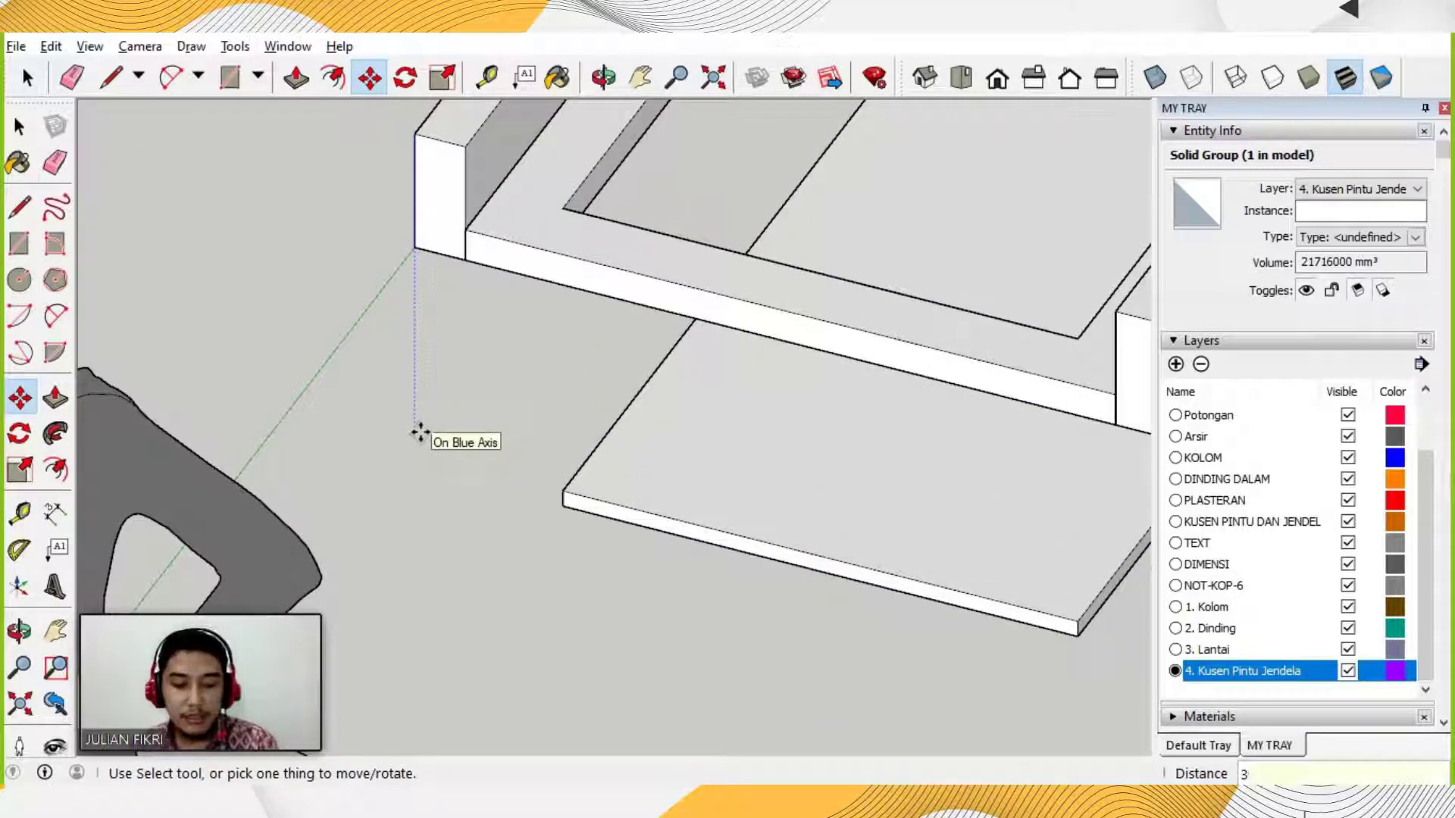
key("Return")
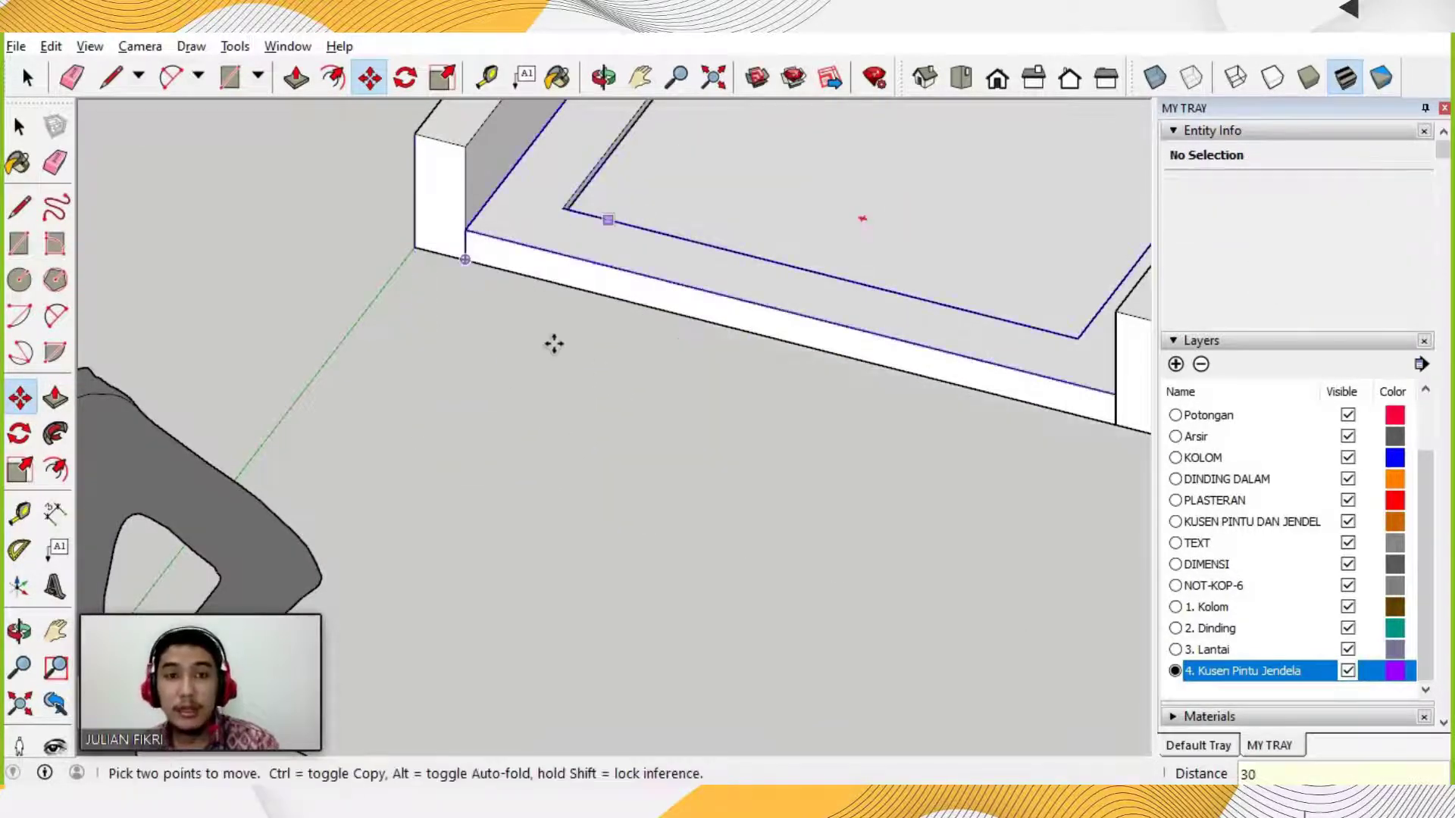
Examine from several angles how the panel sits inside the door leaf and the surrounding frame.
scroll(552, 344, "down", 4)
scroll(598, 317, "up", 4)
left_click(606, 81)
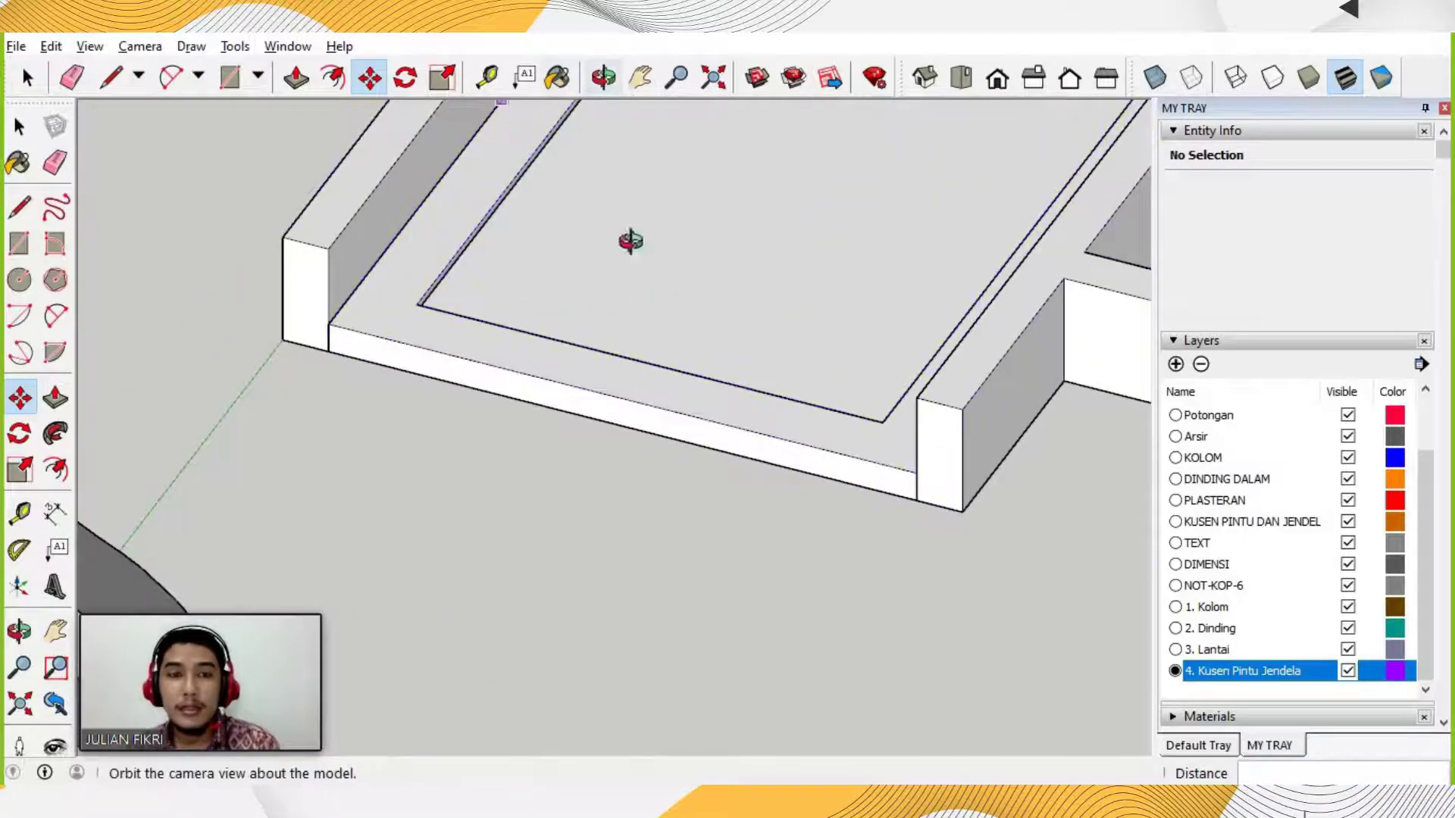
left_click_drag(616, 300, 402, 425)
left_click_drag(453, 384, 482, 546)
left_click_drag(730, 488, 617, 551)
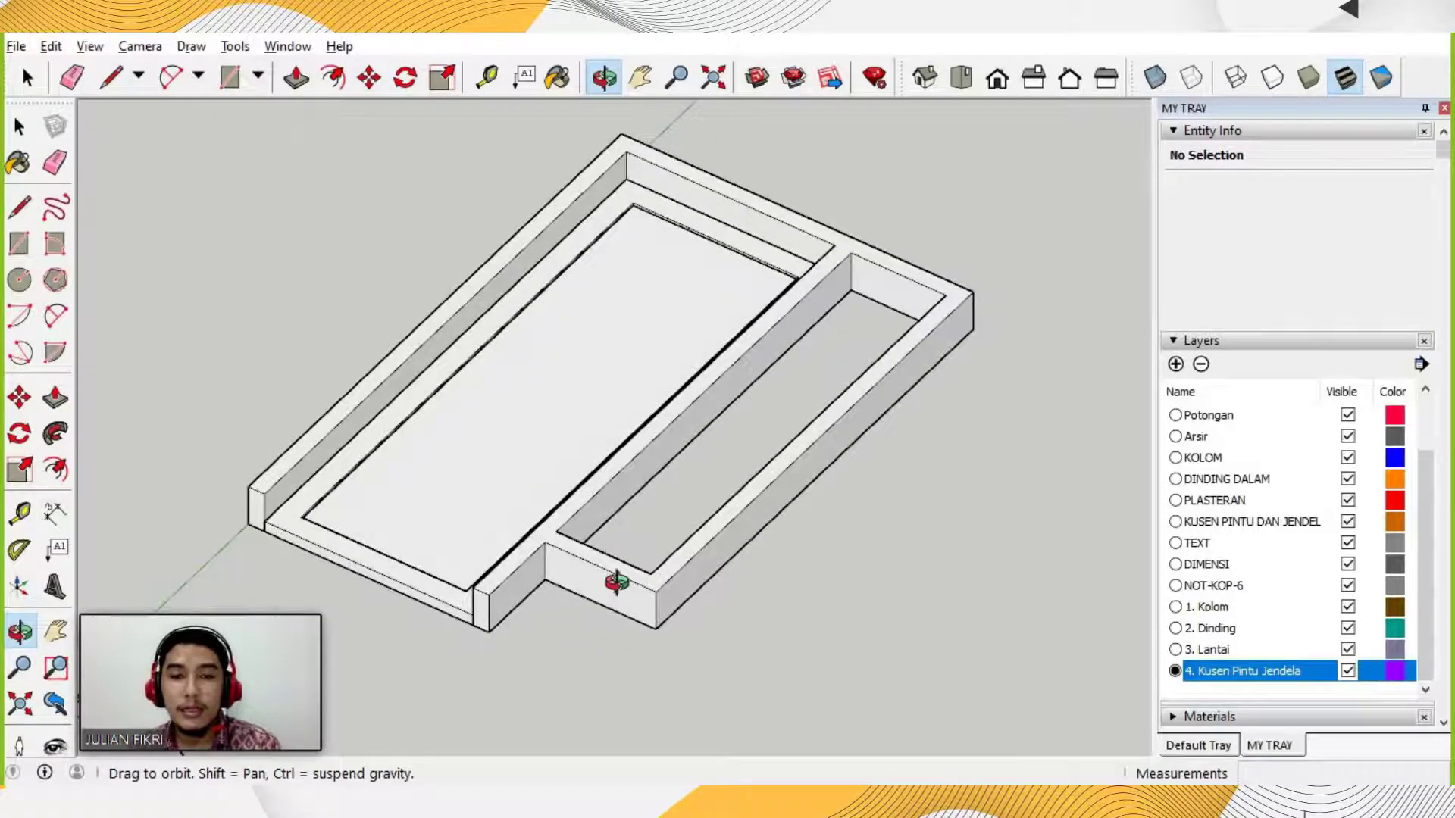
scroll(618, 582, "up", 2)
key("space")
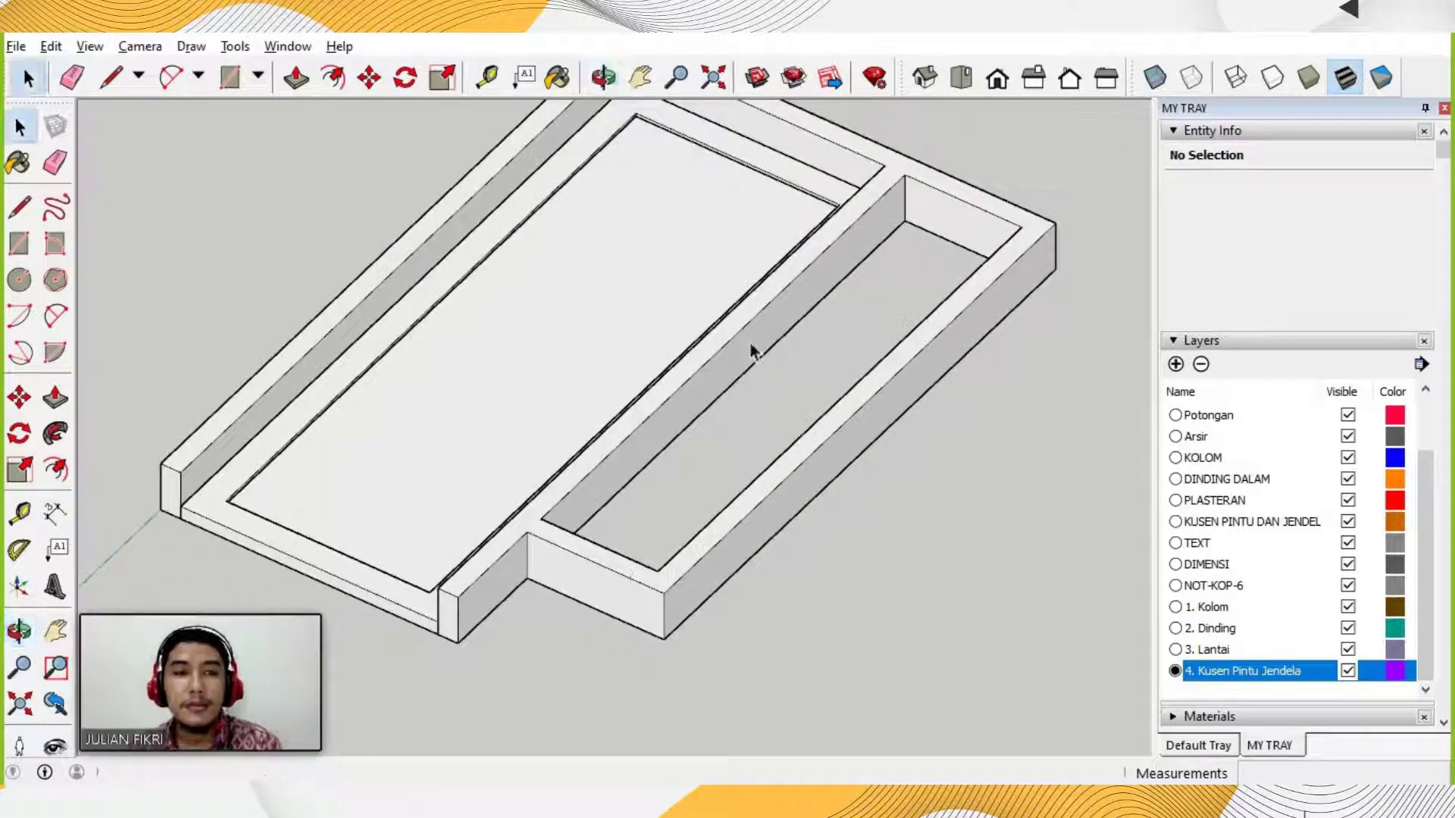
Draw a 1580 by 350 mm rectangle across the narrow window opening beside the door, between opposite inner corners of the frame's upper surface.
left_click(229, 77)
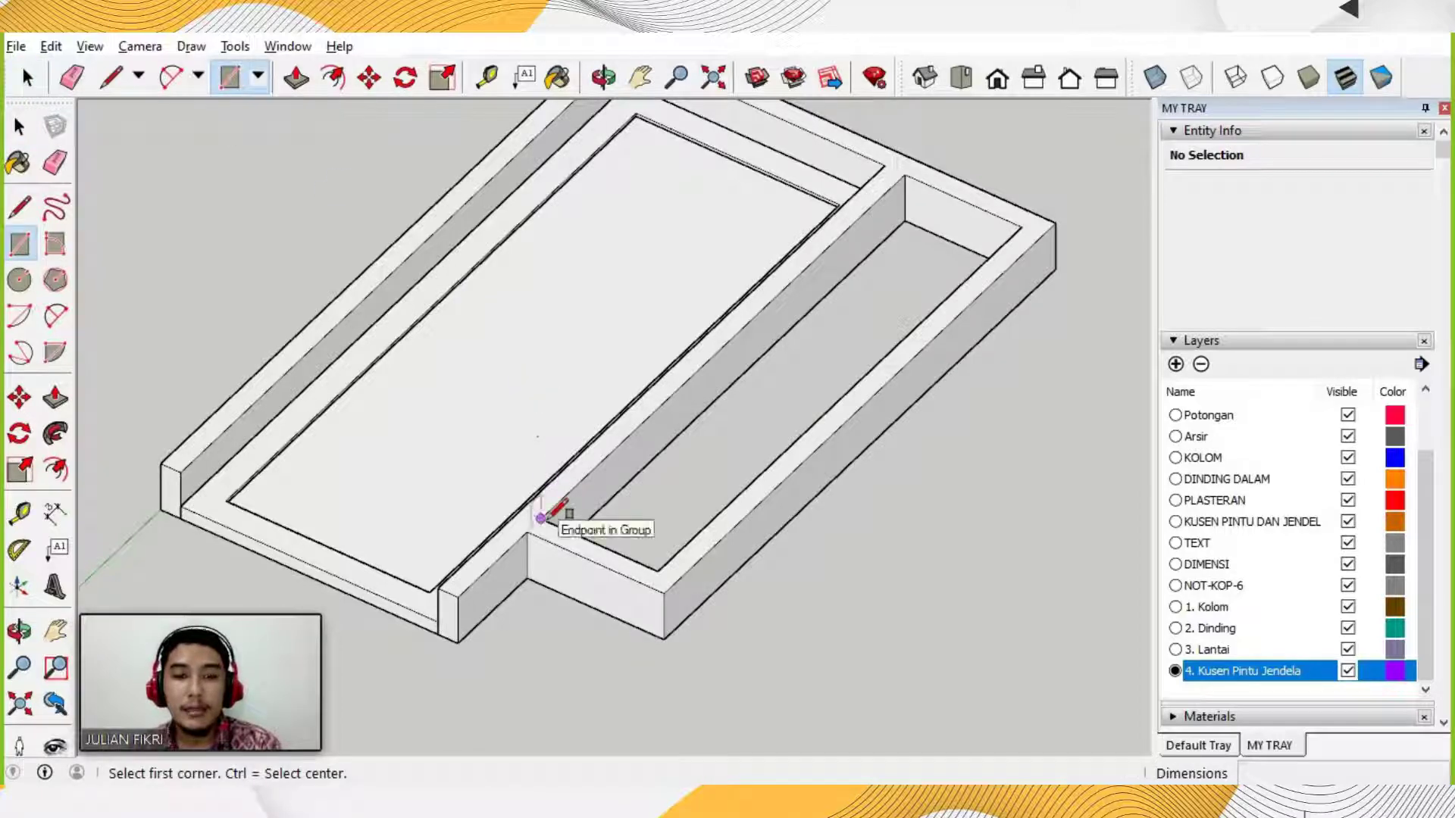
left_click(540, 518)
left_click(1021, 226)
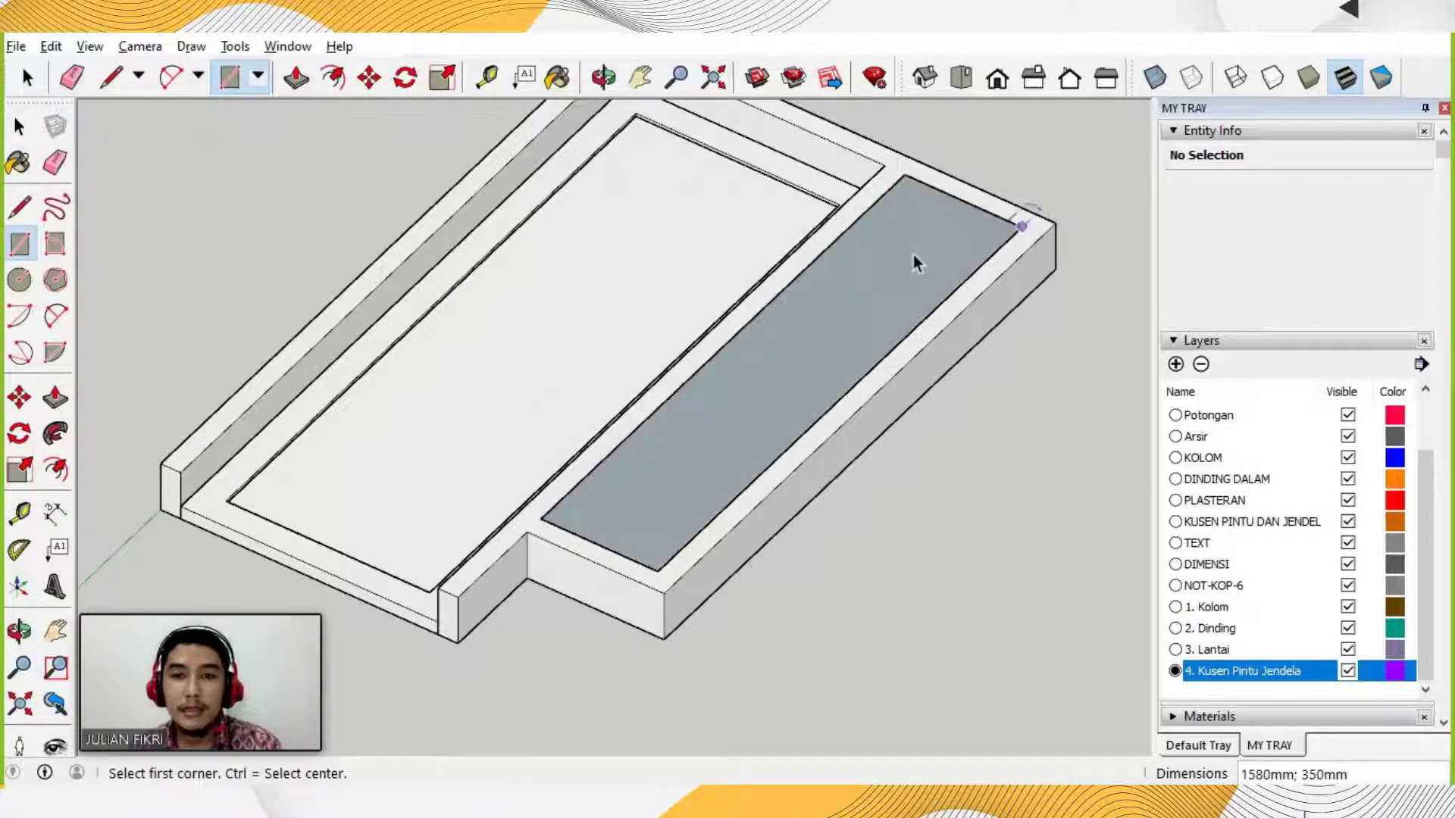
Make a group from the rectangular face and its edges in the narrow window opening.
key("space")
double_click(914, 256)
right_click(914, 257)
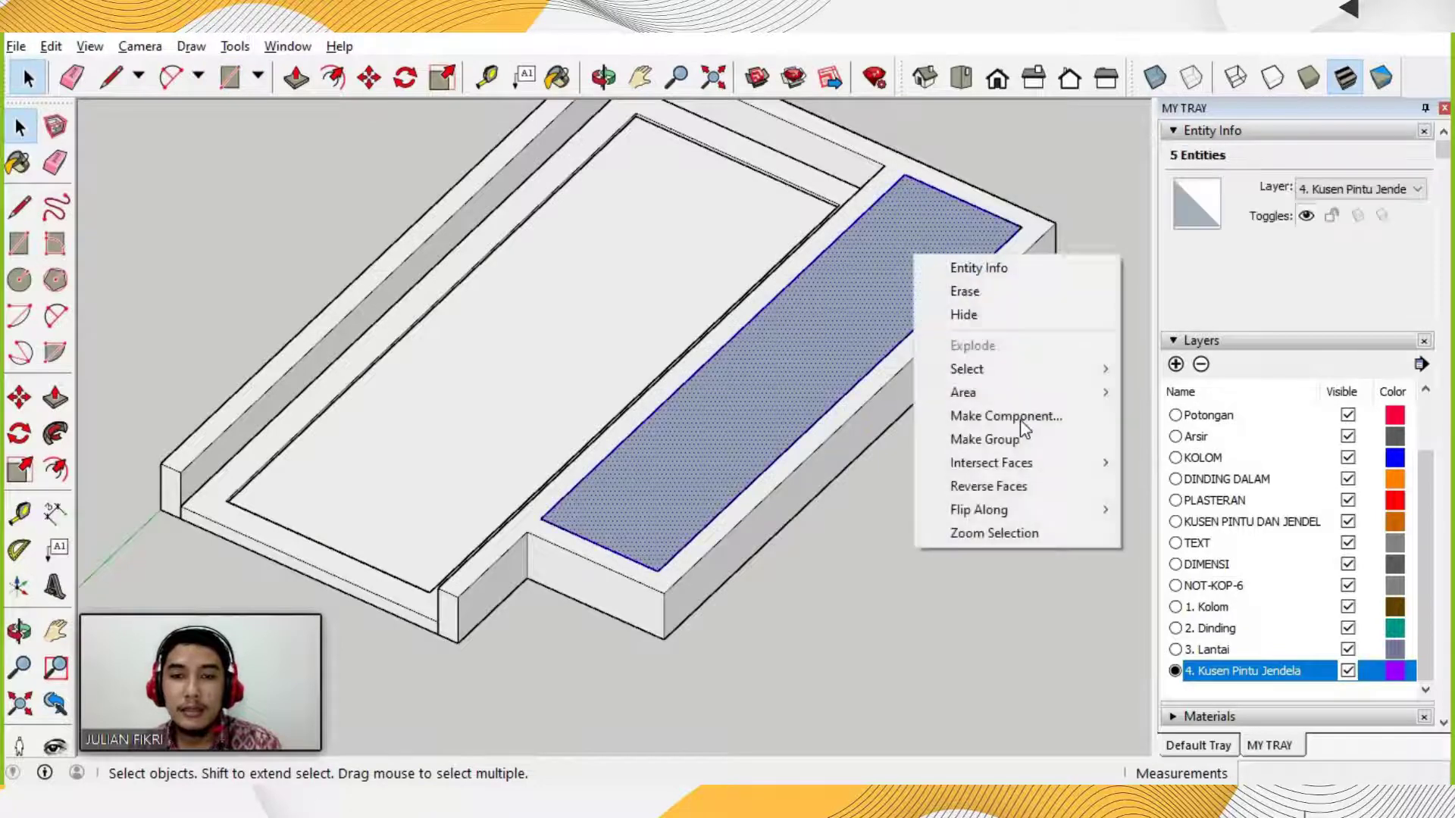
left_click(1017, 441)
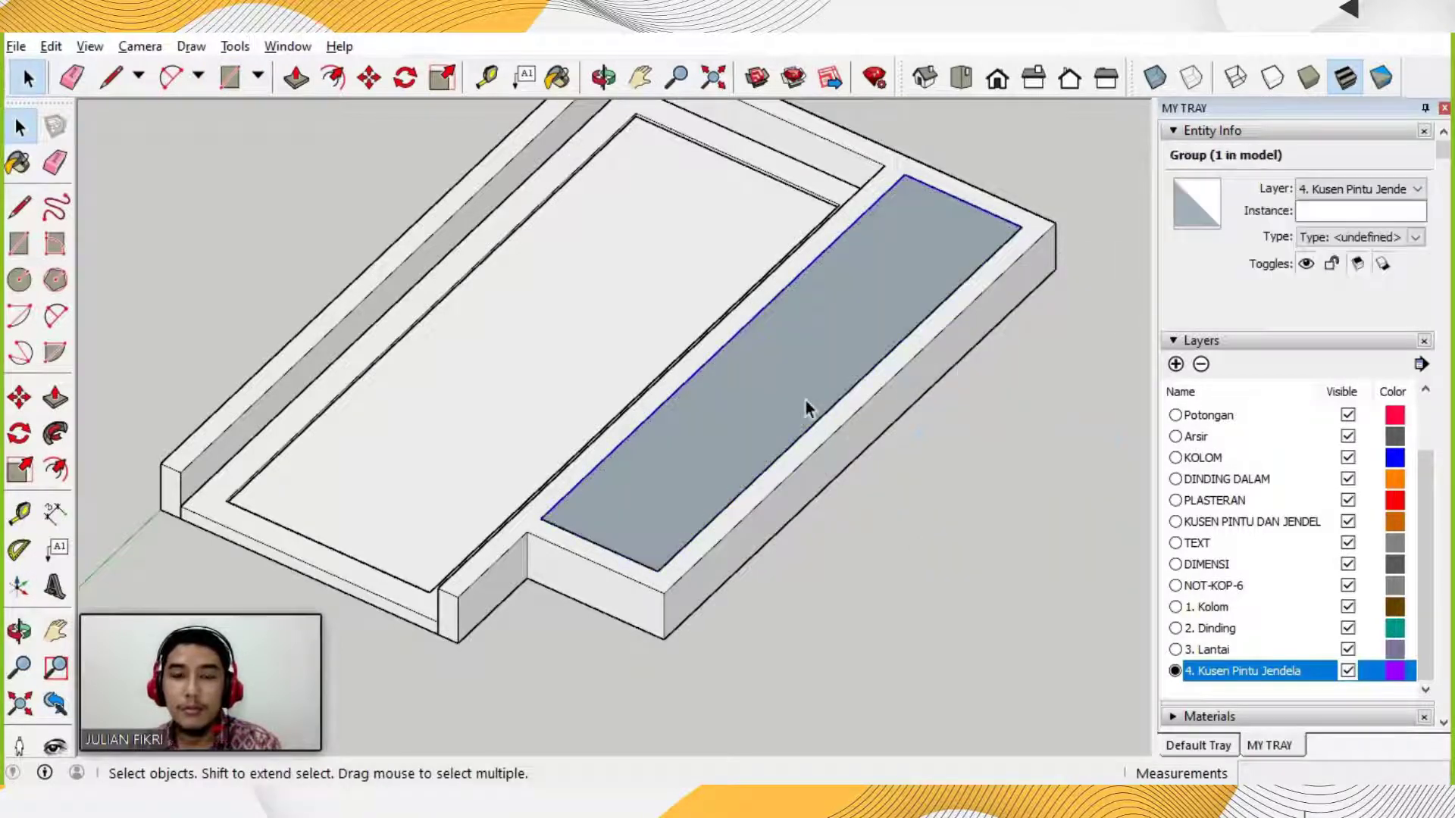
Extrude the window panel face upward by 5 mm inside its group and close the group.
double_click(761, 383)
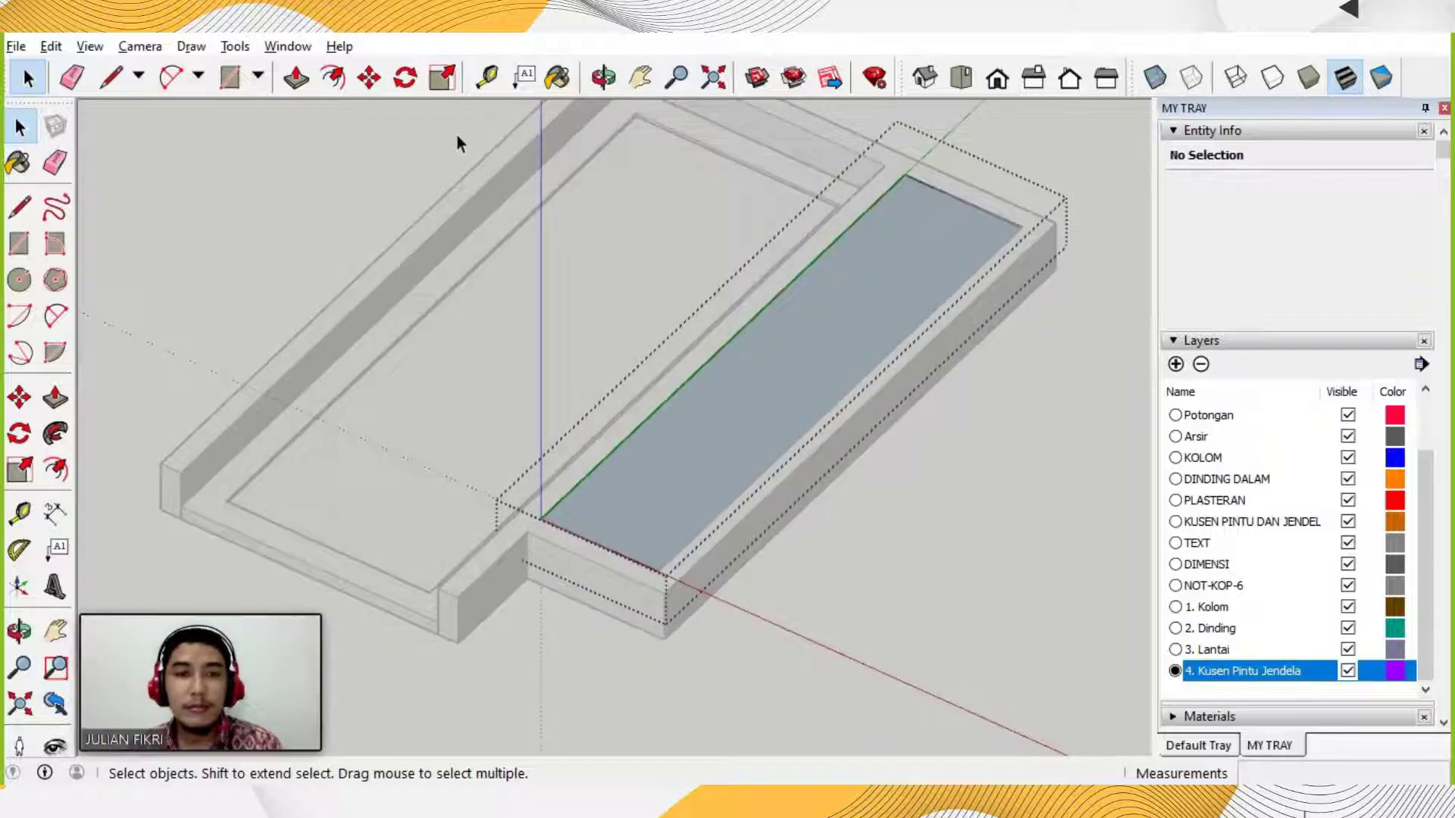
left_click(296, 78)
left_click(797, 372)
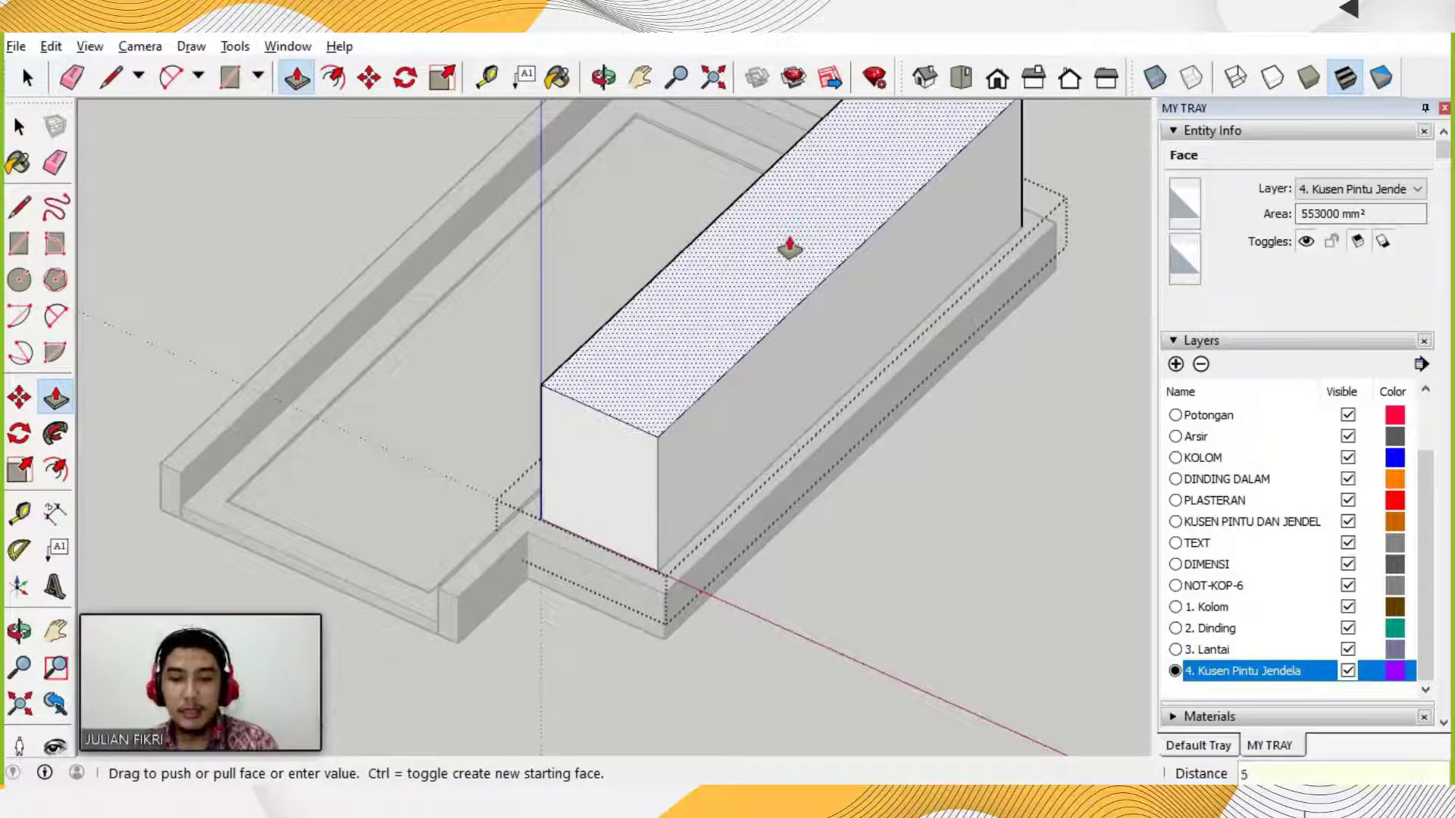
type("5")
key("Return")
key("space")
Move the window panel group 80 mm down along the blue axis into the depth of the frame.
scroll(613, 568, "up", 5)
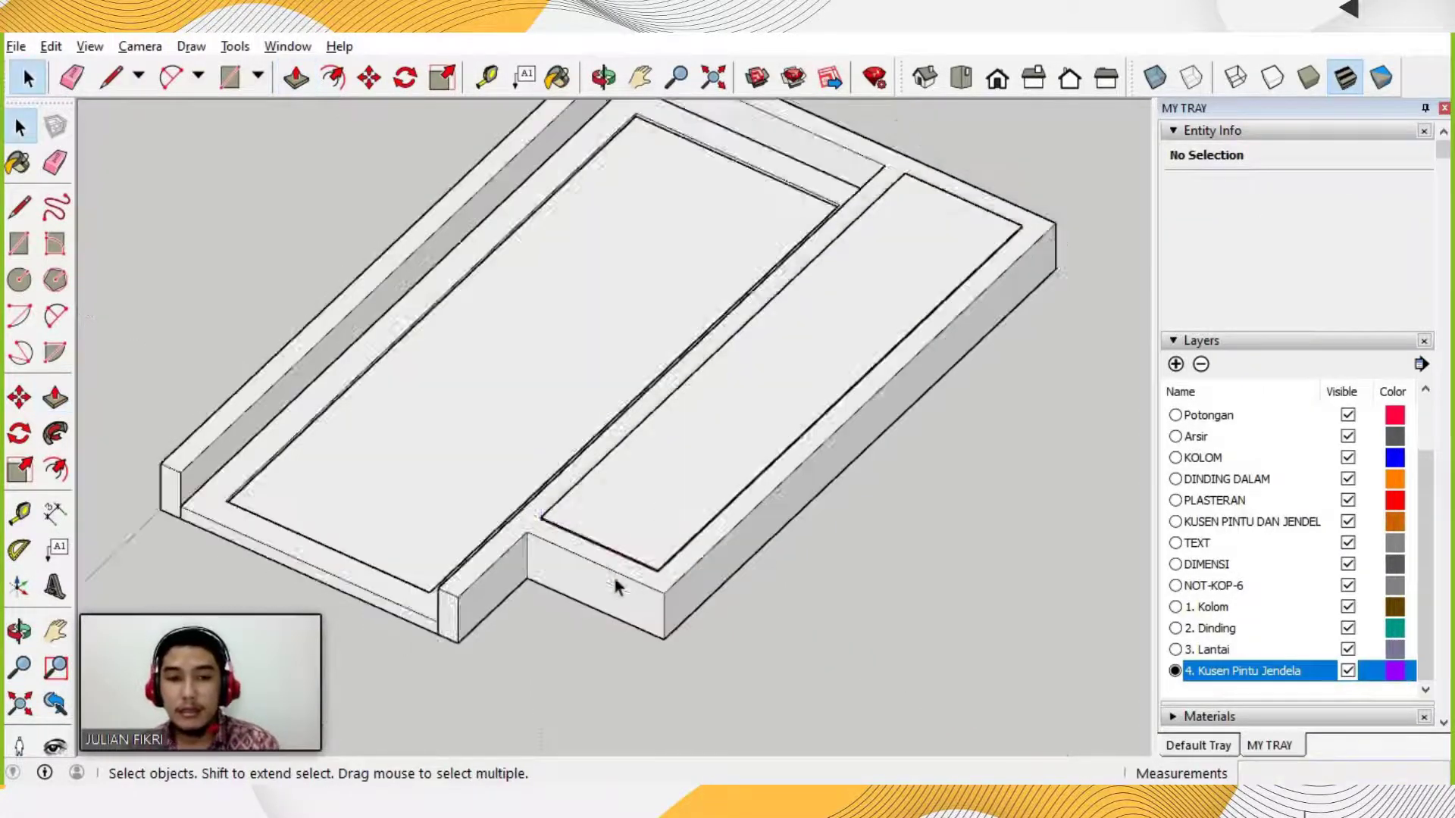
scroll(621, 557, "up", 4)
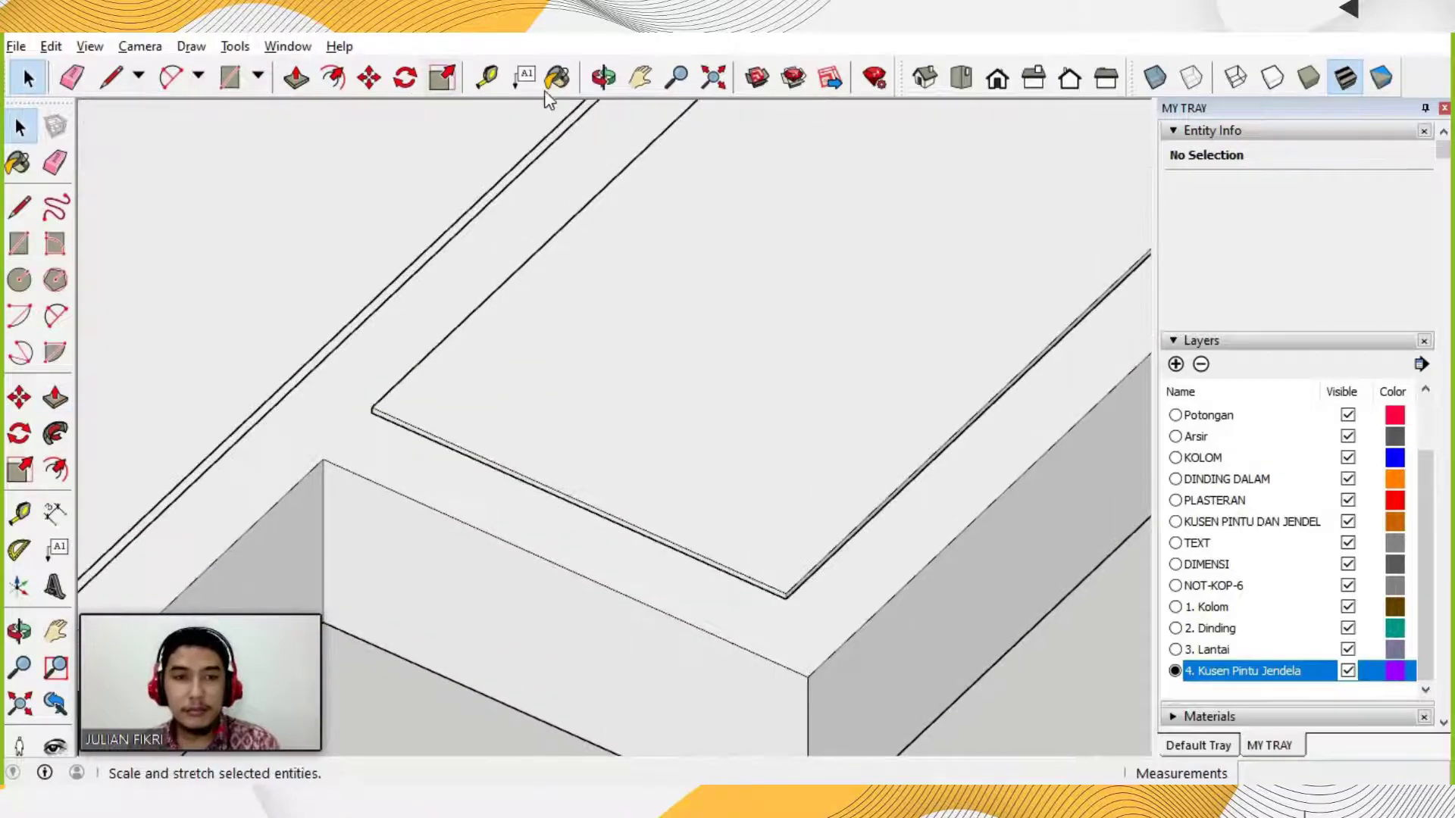
left_click(557, 78)
middle_click_drag(605, 294, 625, 475)
key("space")
left_click(625, 475)
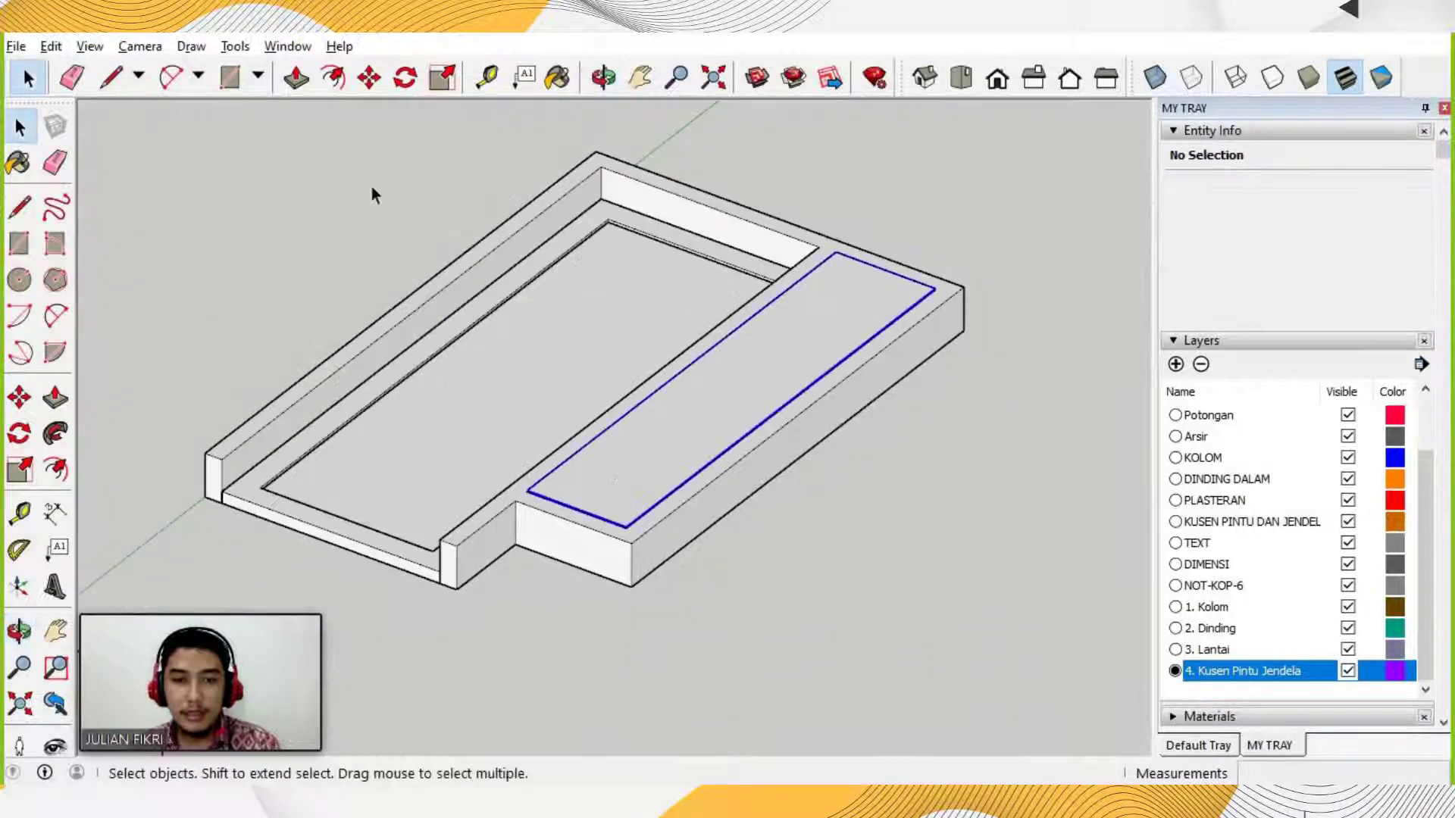
left_click(369, 80)
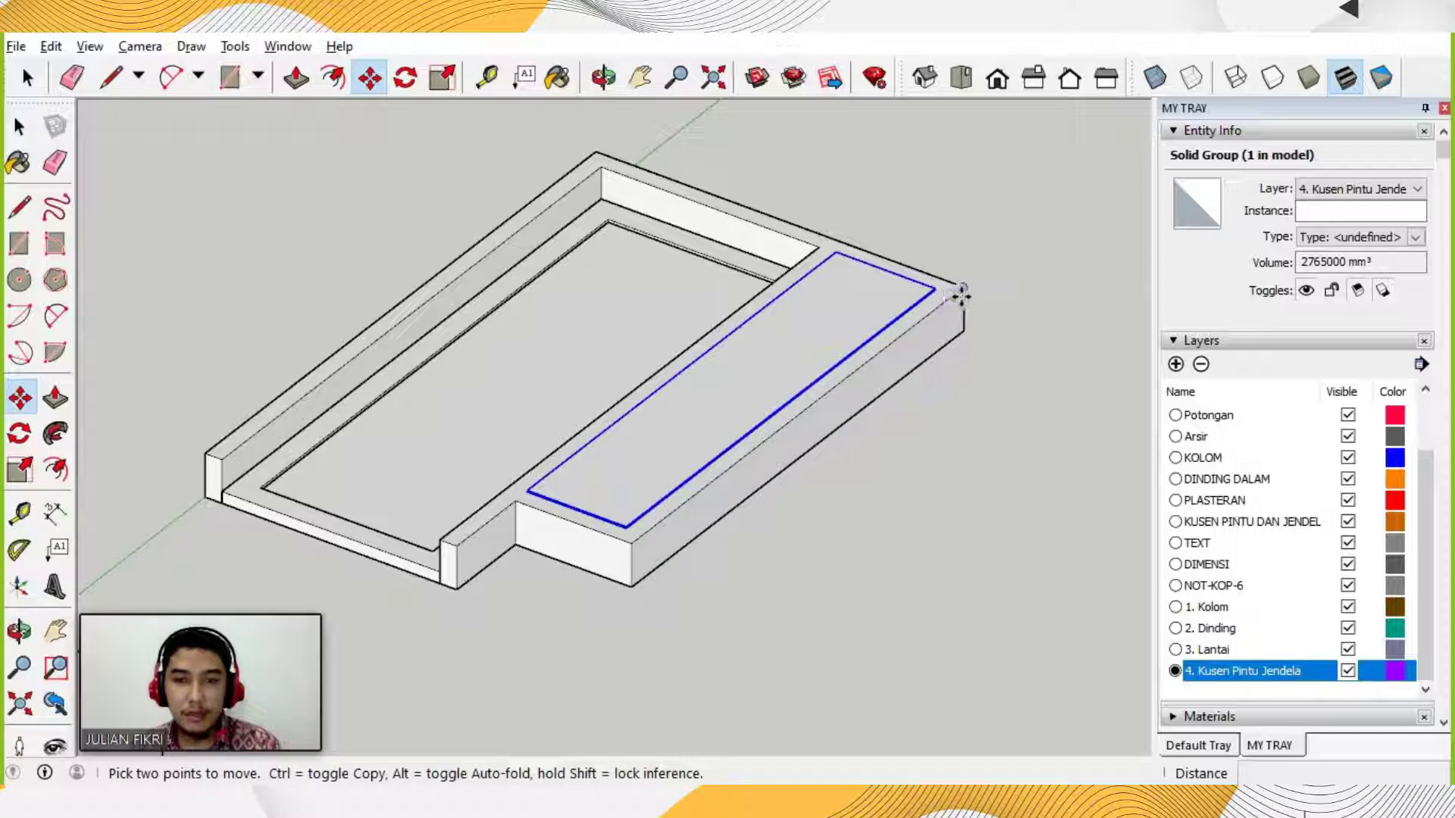
left_click(960, 296)
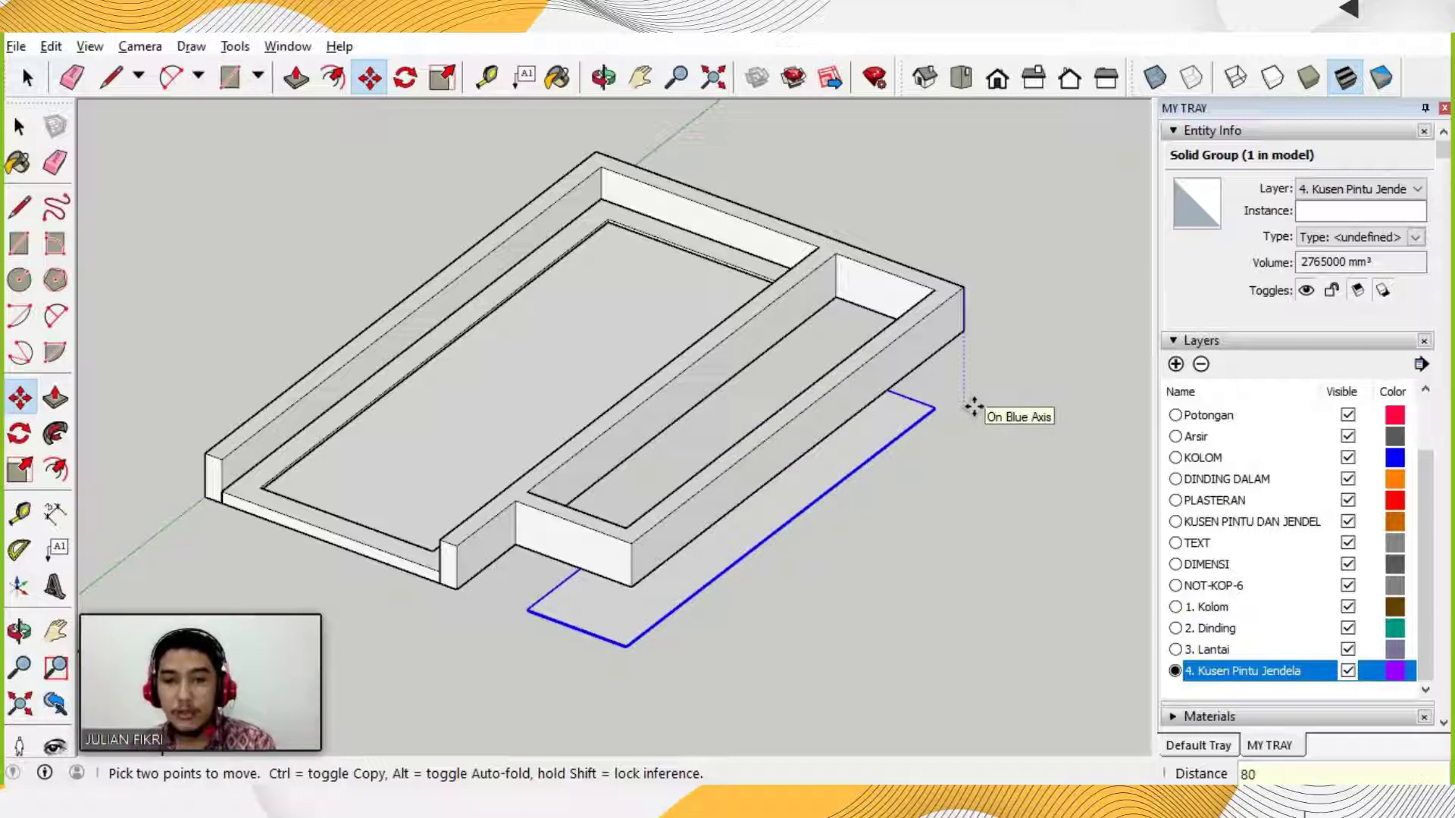
key("Return")
Examine how the window panel sits within its frame, along with the adjoining door leaf and the frame corners.
scroll(877, 315, "up", 5)
key("o")
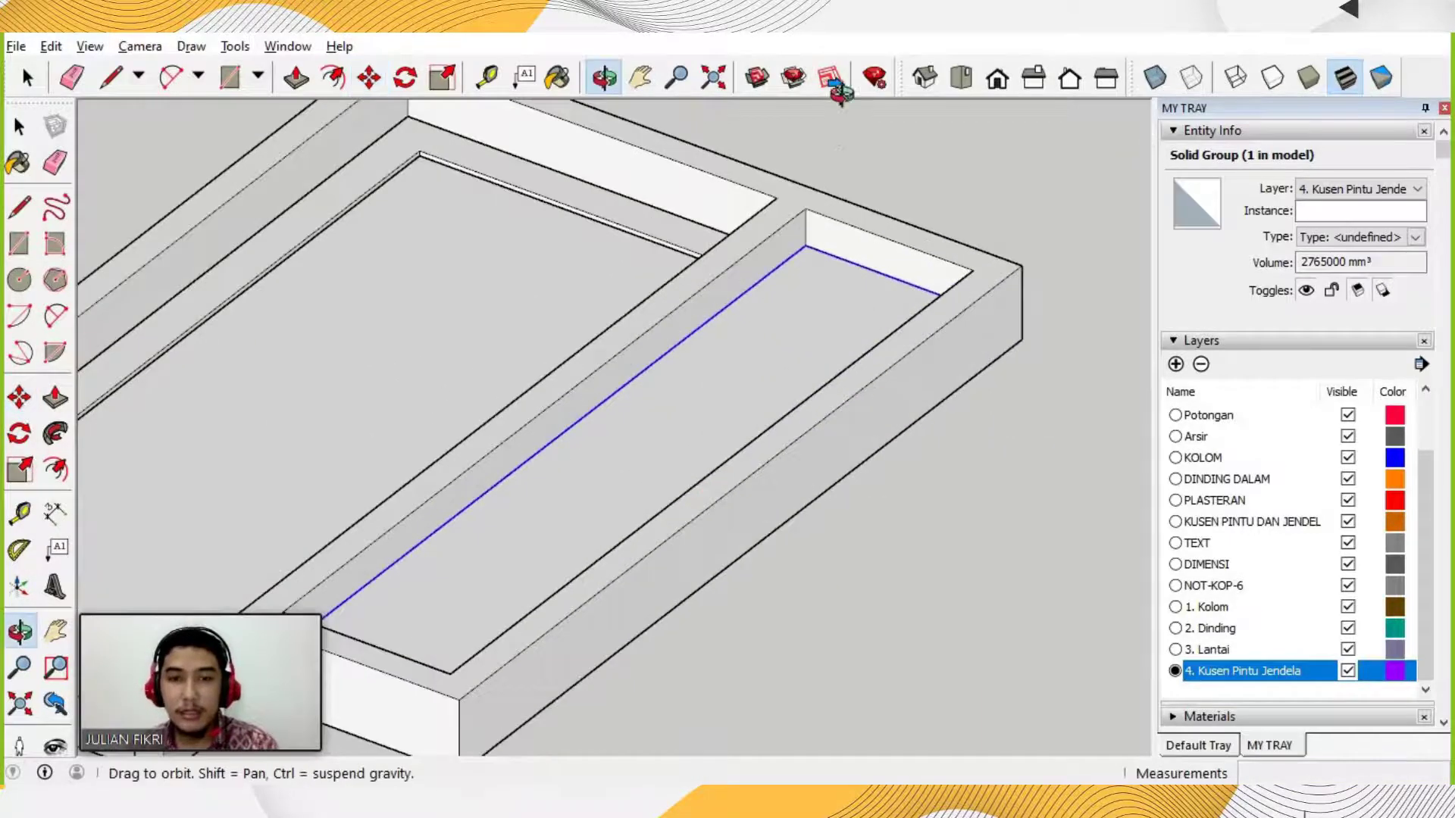
middle_click_drag(842, 94, 899, 327)
scroll(925, 295, "down", 3)
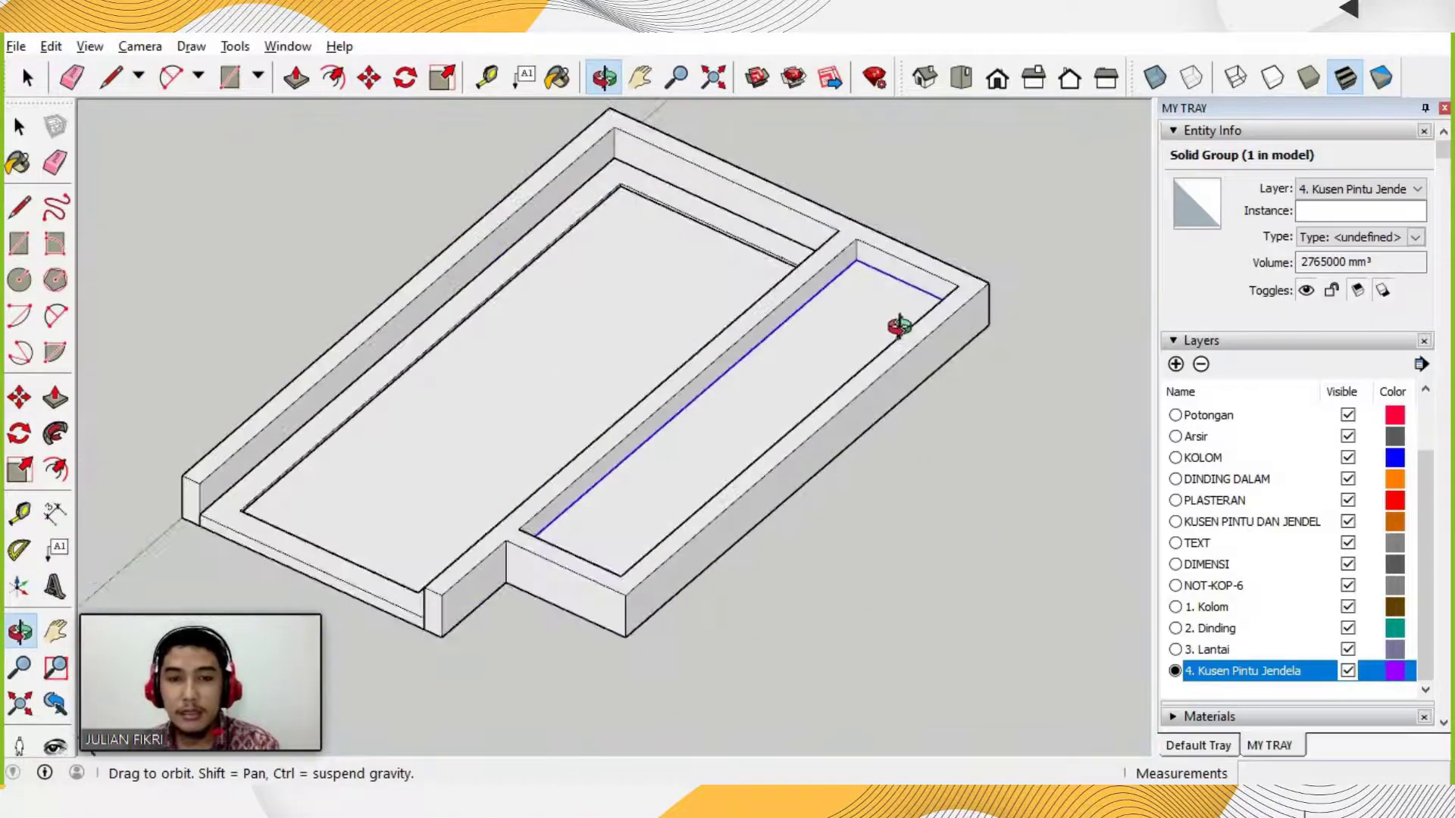
scroll(900, 327, "down", 1)
scroll(899, 318, "up", 1)
scroll(698, 247, "down", 2)
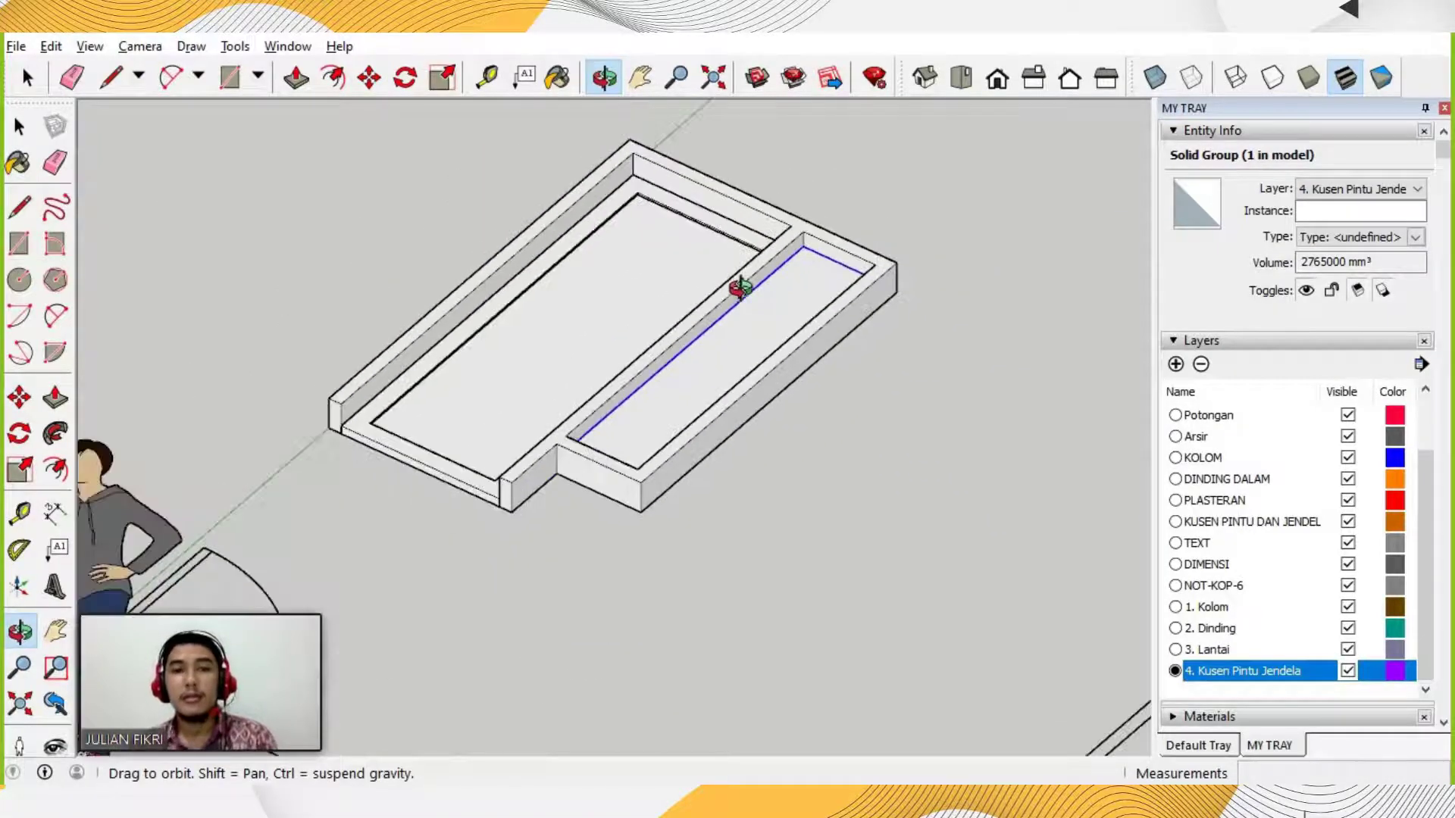
scroll(741, 288, "up", 2)
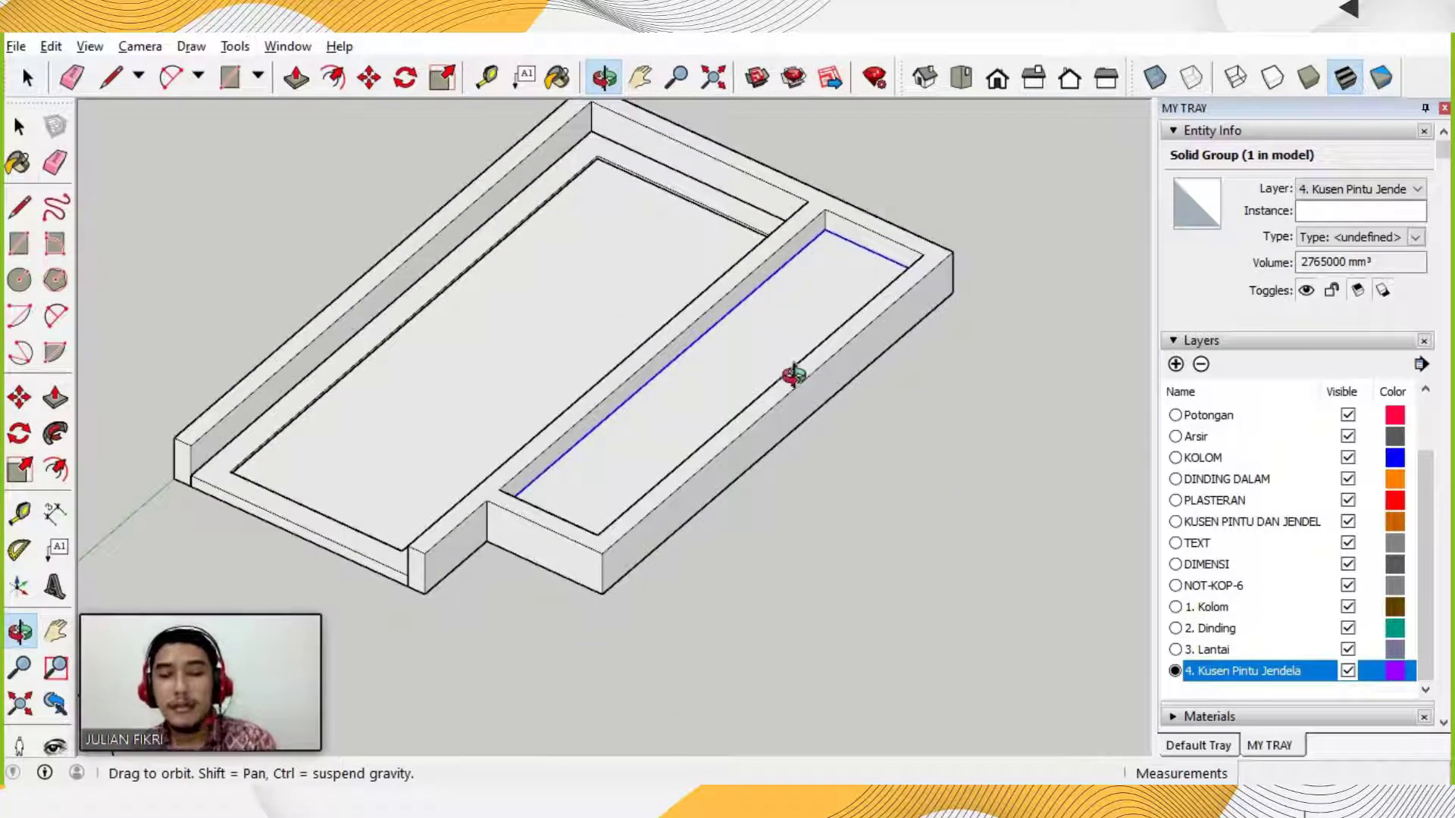
scroll(792, 381, "down", 2)
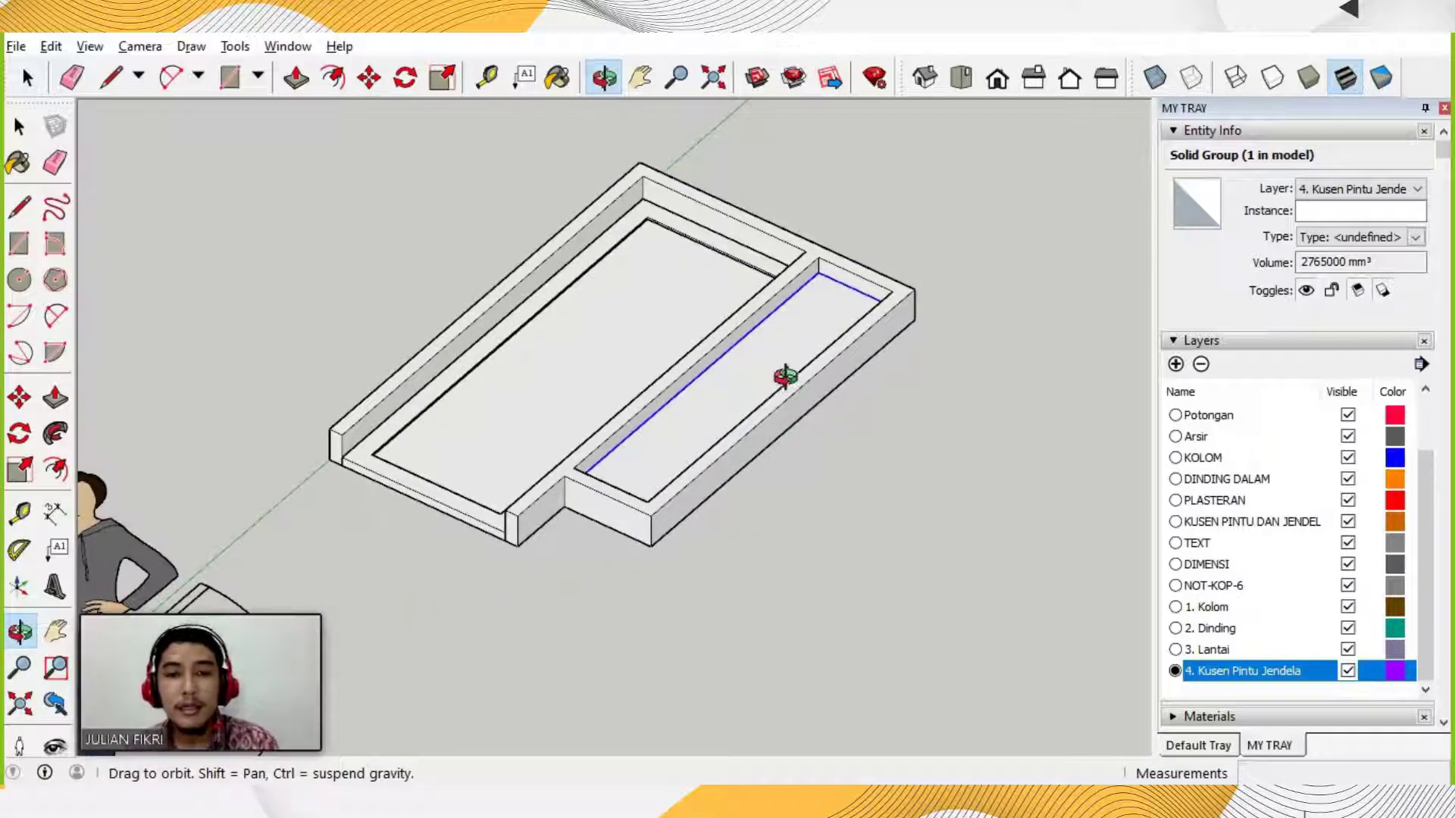
key("space")
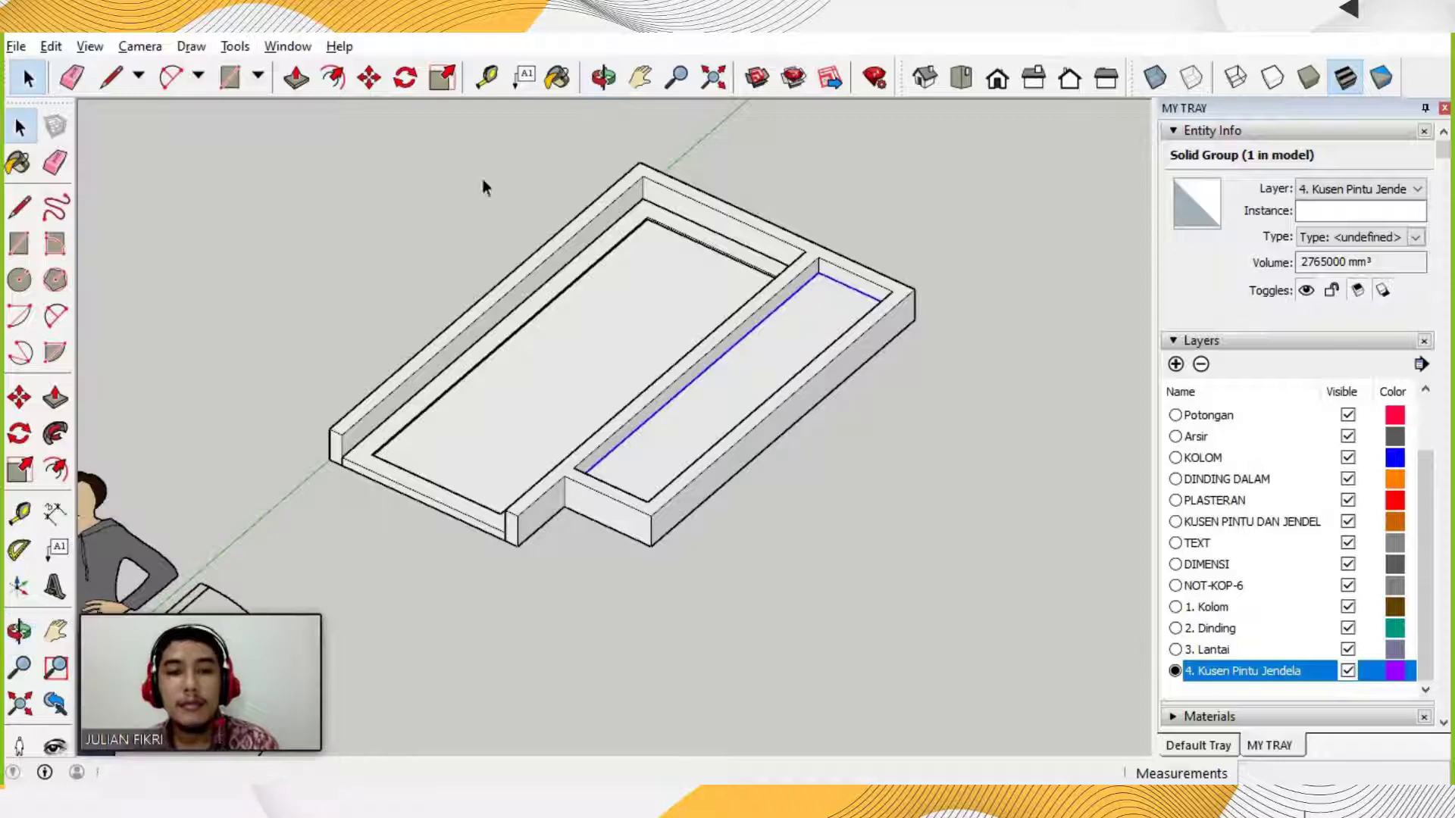
scroll(650, 491, "down", 3)
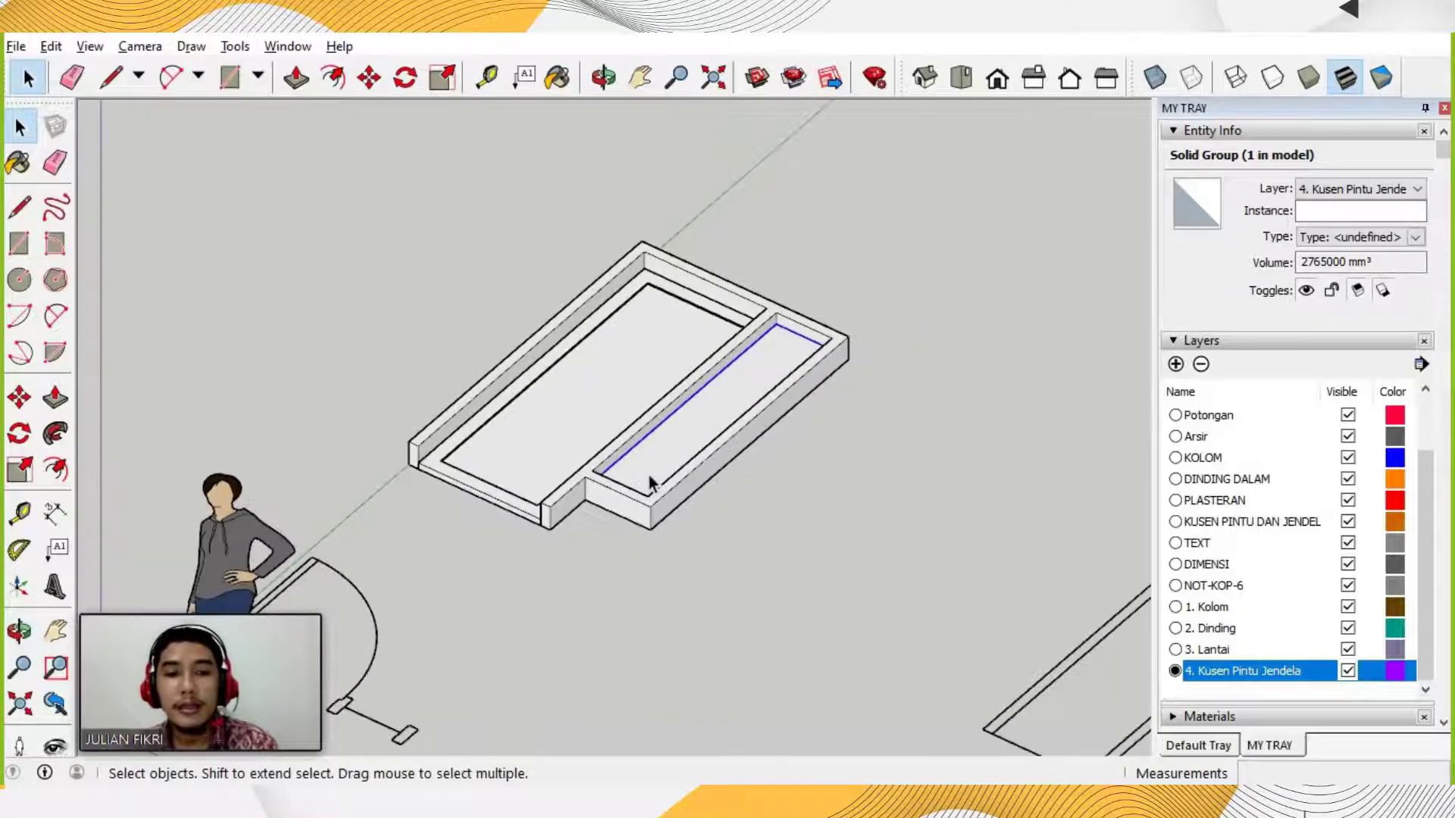
scroll(404, 460, "up", 3)
scroll(366, 472, "up", 4)
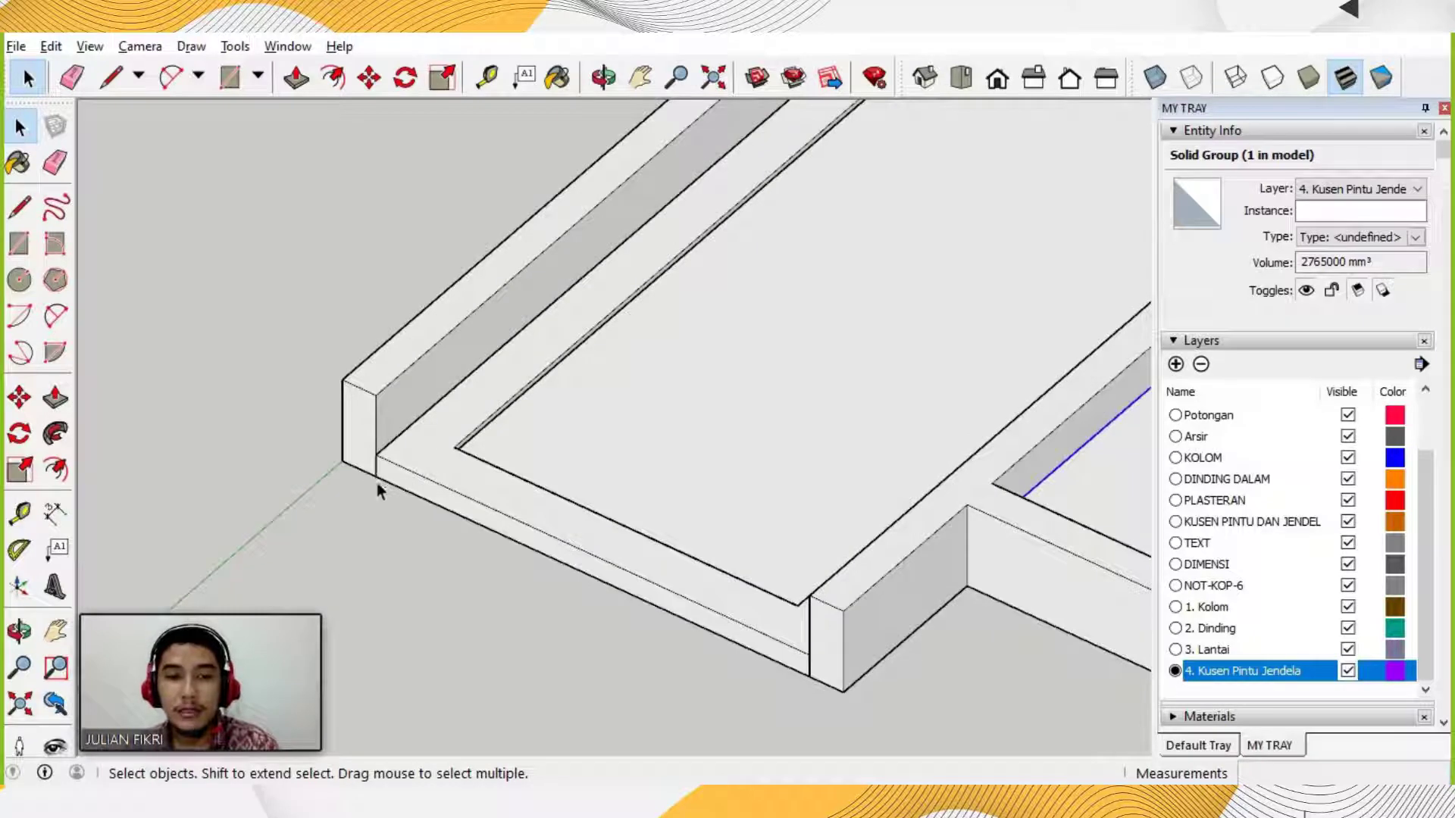
scroll(378, 485, "down", 2)
scroll(665, 534, "down", 2)
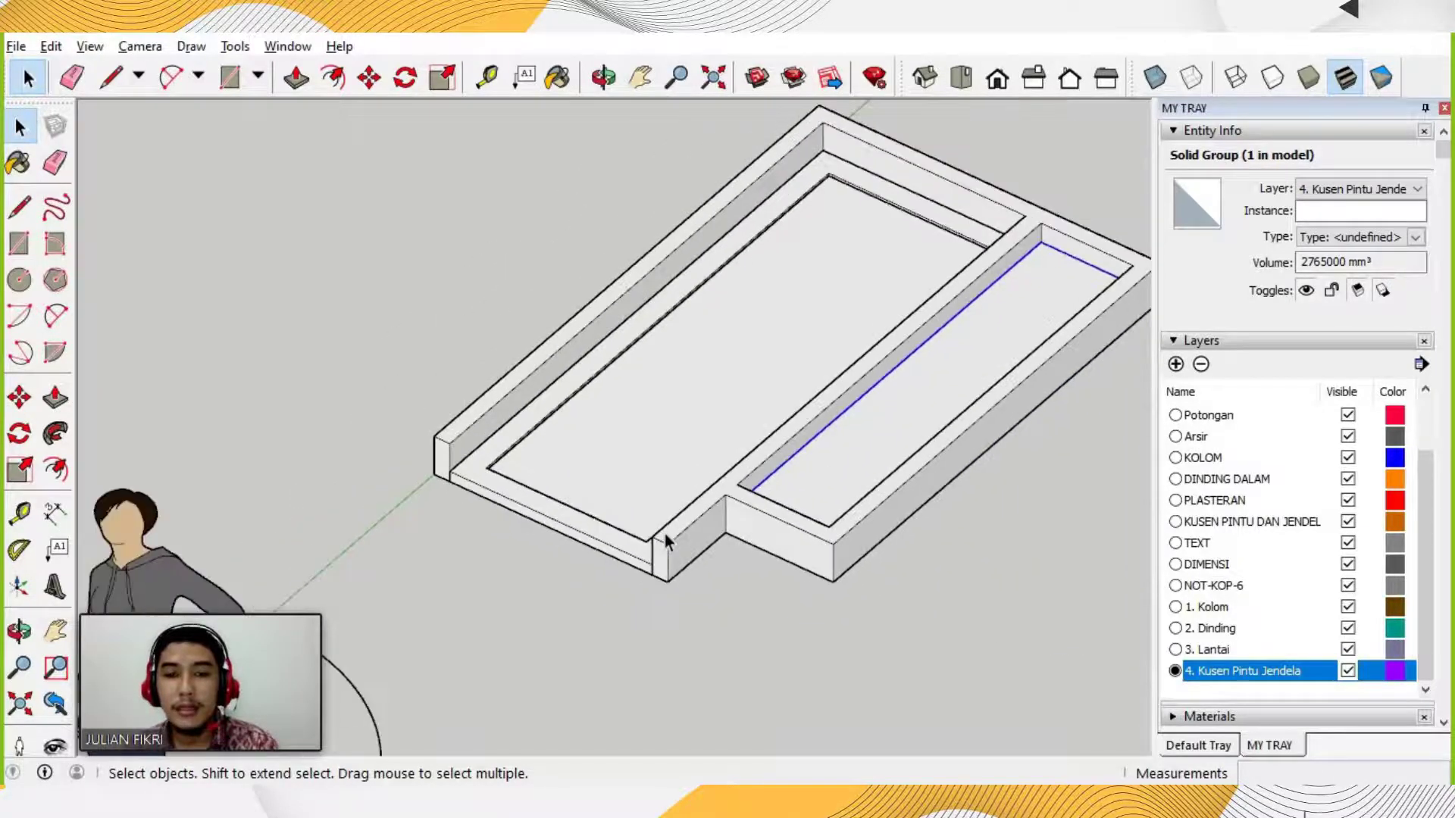
scroll(664, 532, "up", 4)
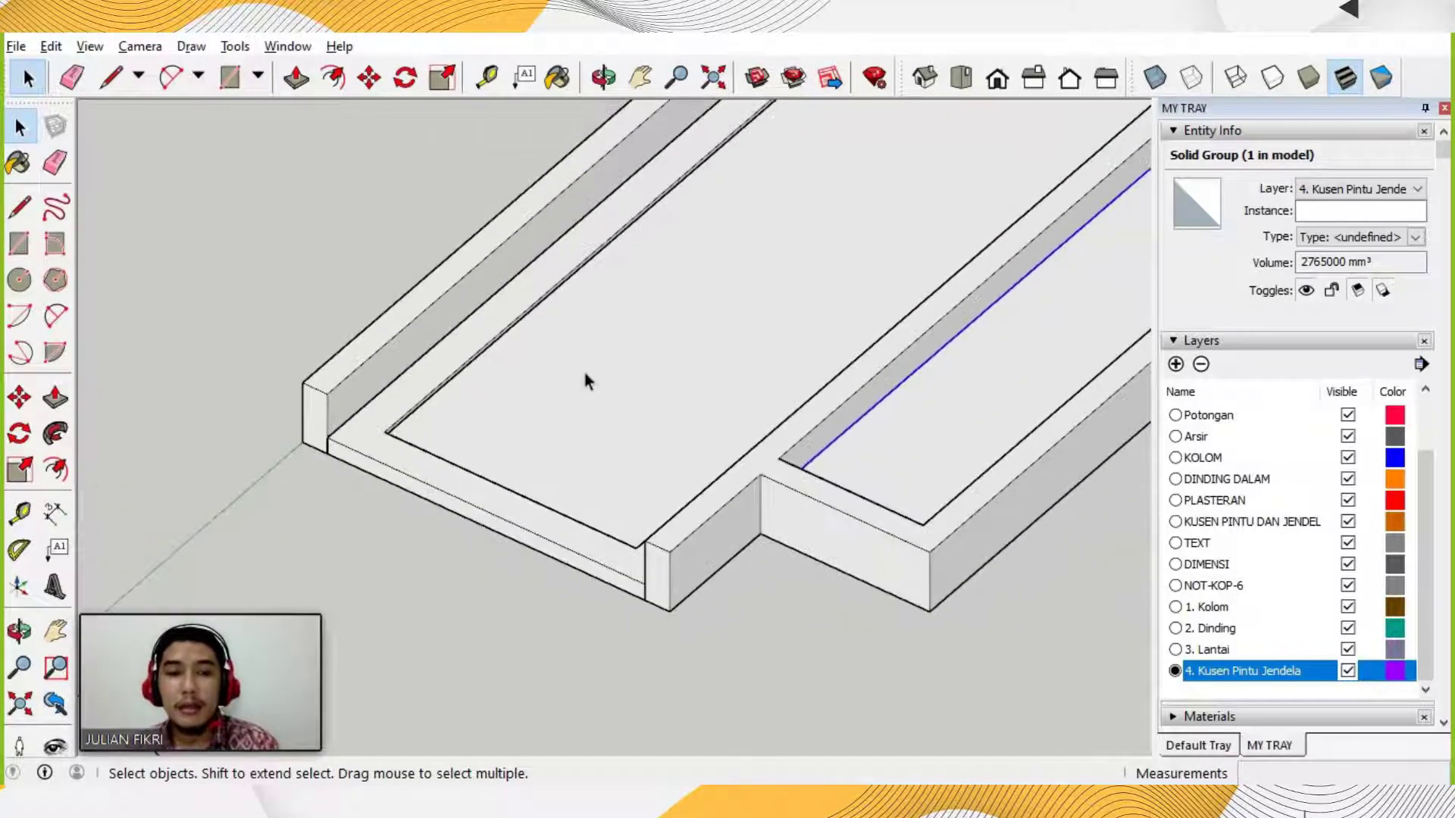
scroll(578, 390, "down", 3)
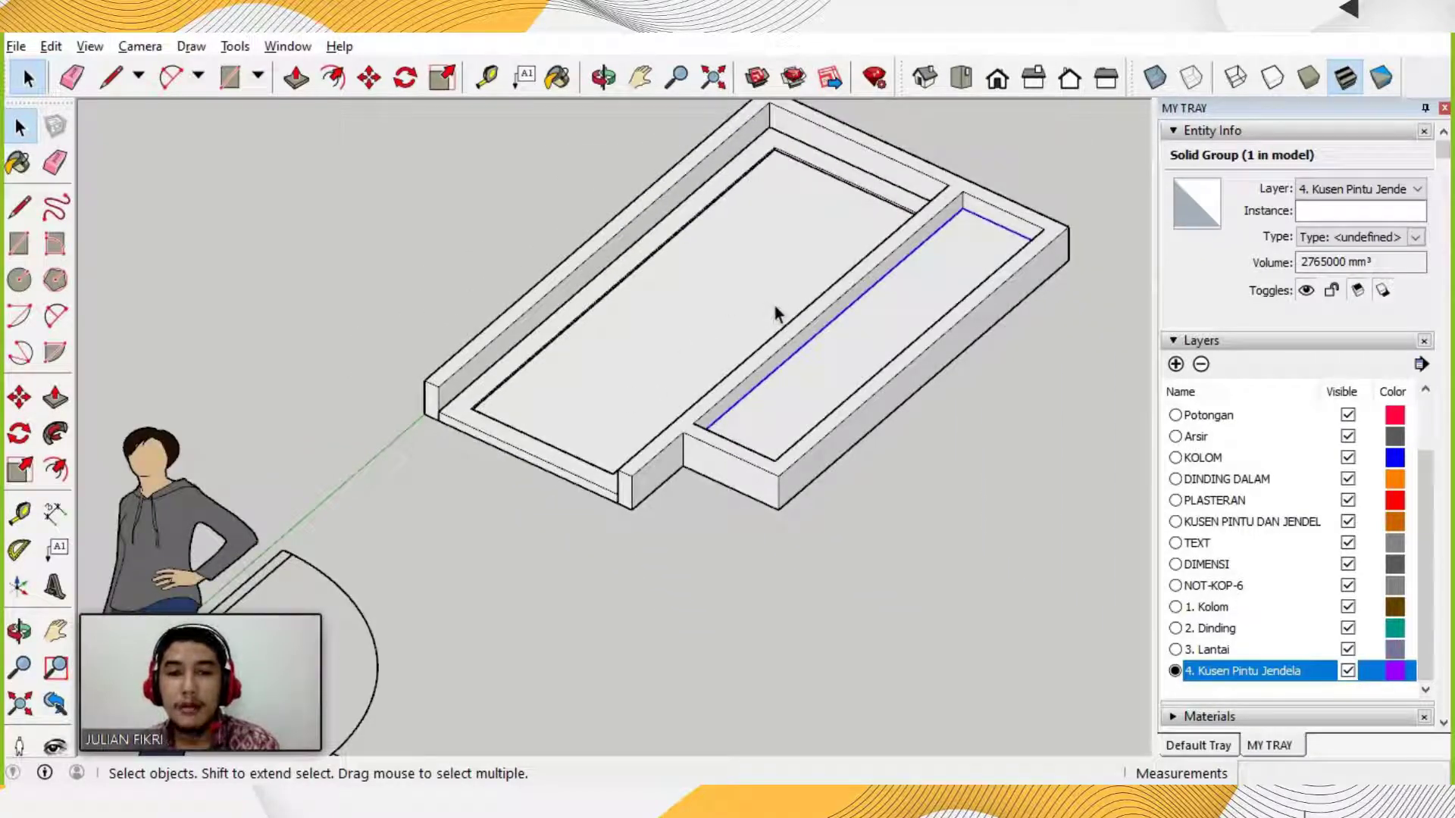
scroll(767, 315, "up", 4)
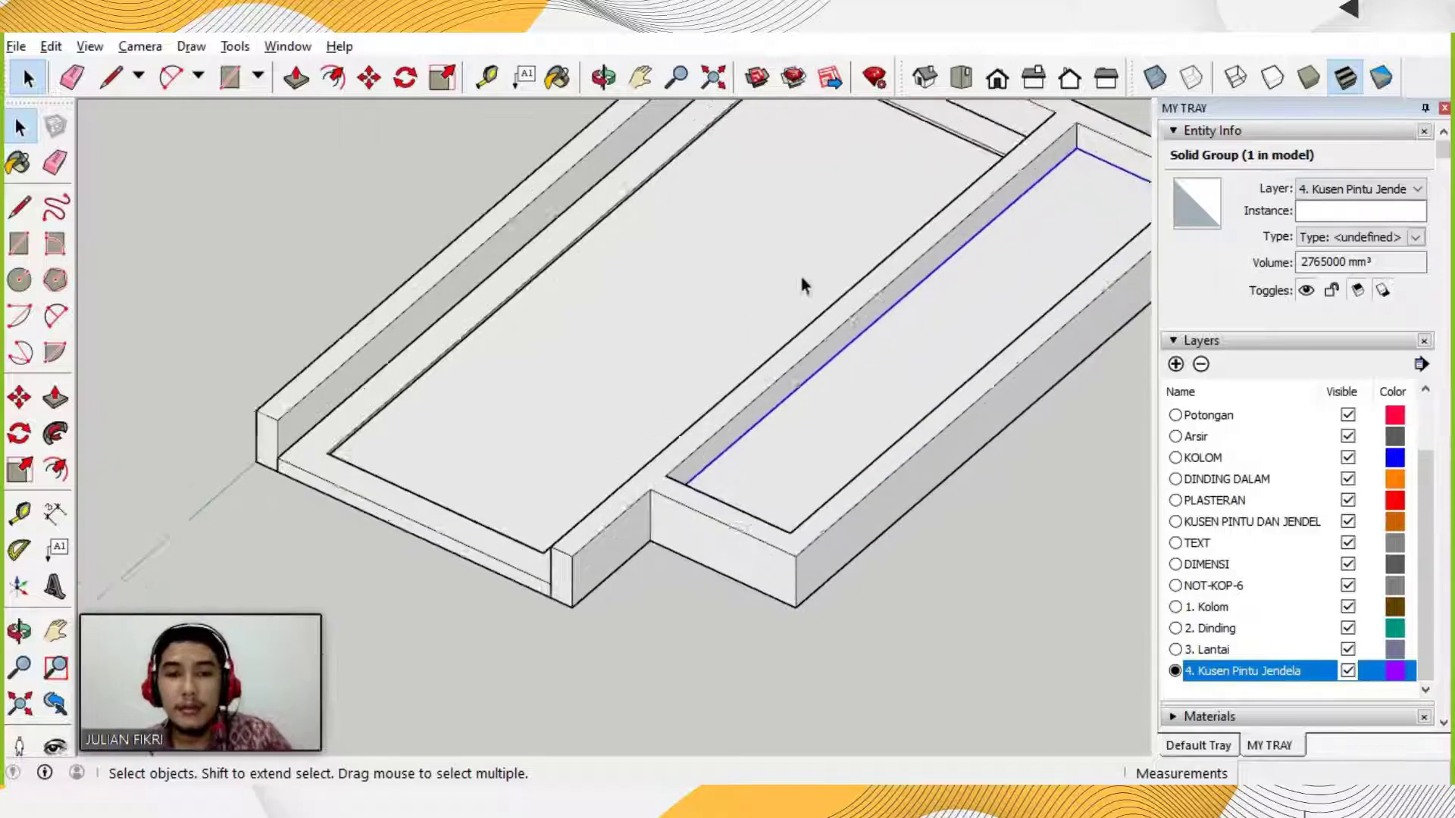
scroll(681, 426, "down", 3)
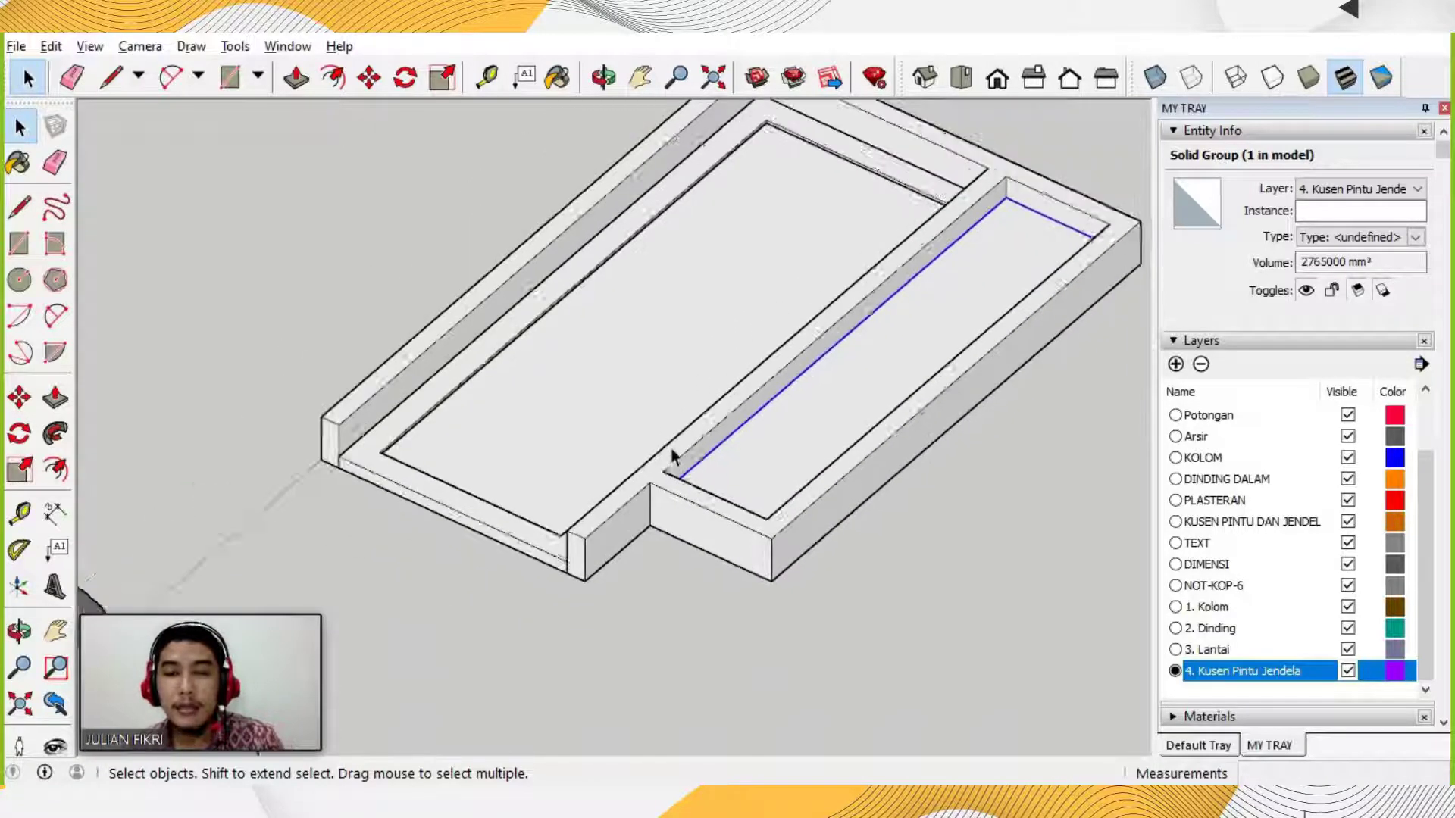
scroll(733, 503, "down", 1)
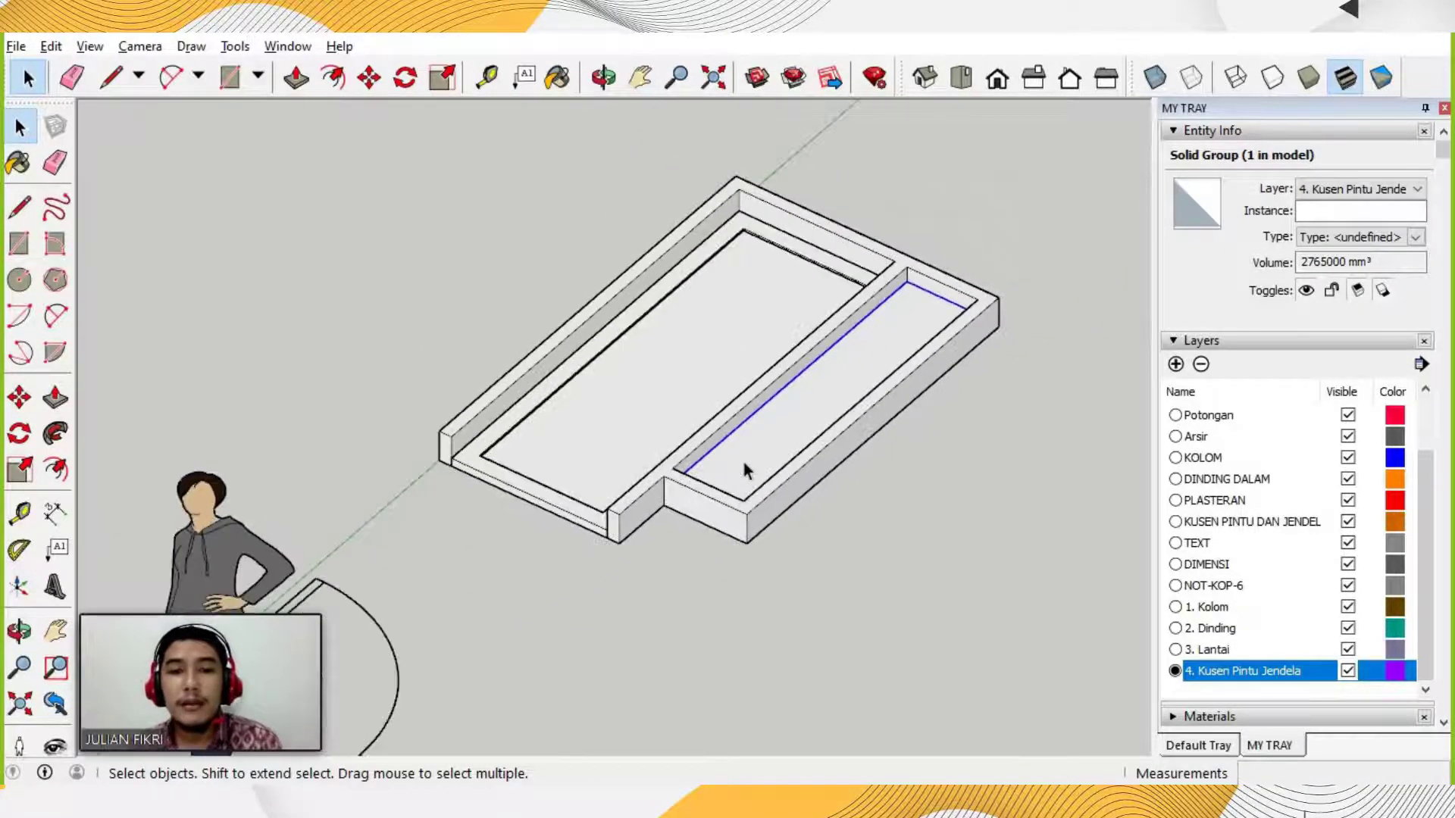
scroll(743, 471, "up", 2)
scroll(758, 470, "down", 3)
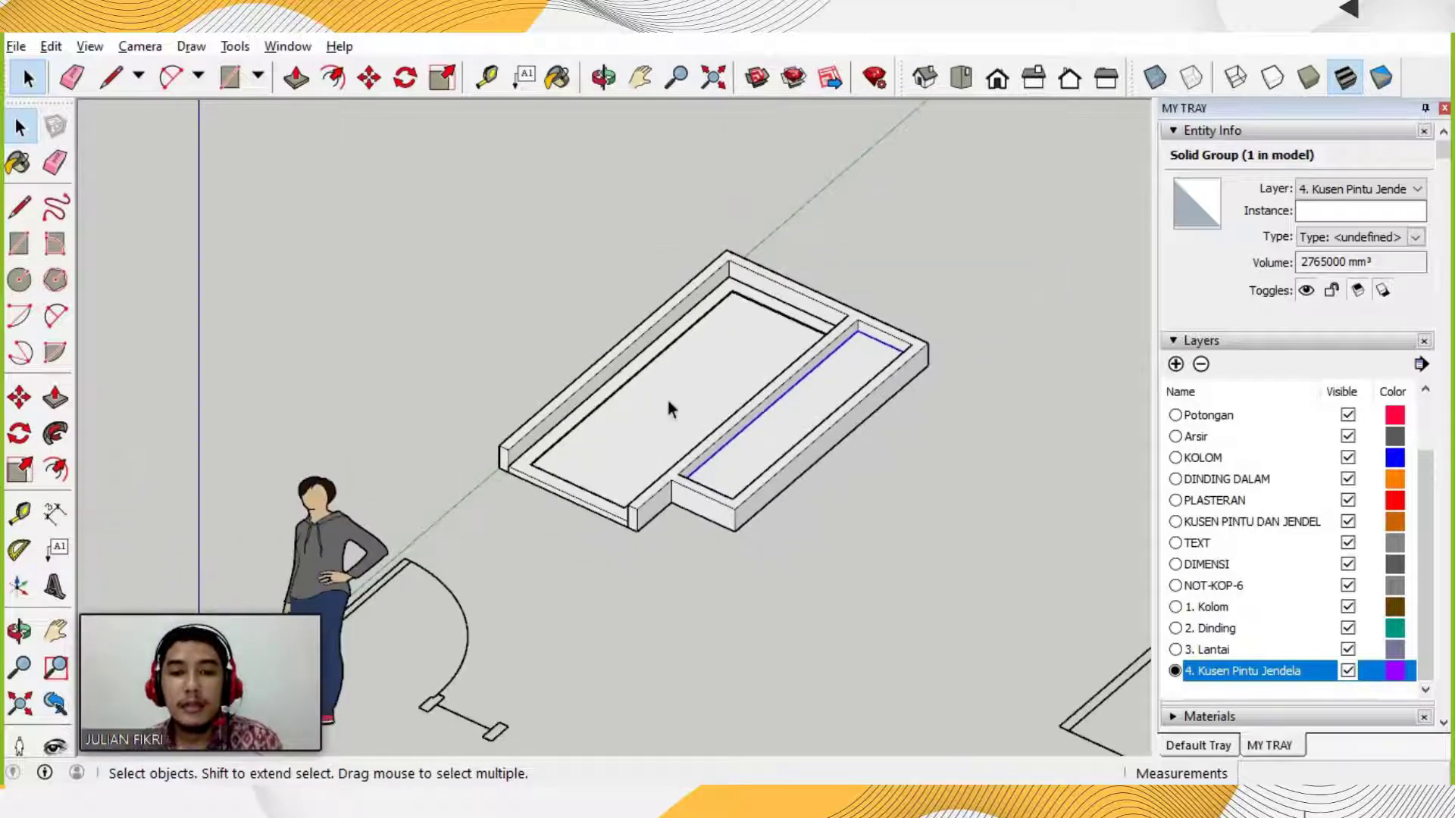
Check how the door leaf border and its inner panel are grouped by selecting each of them.
left_click(589, 409)
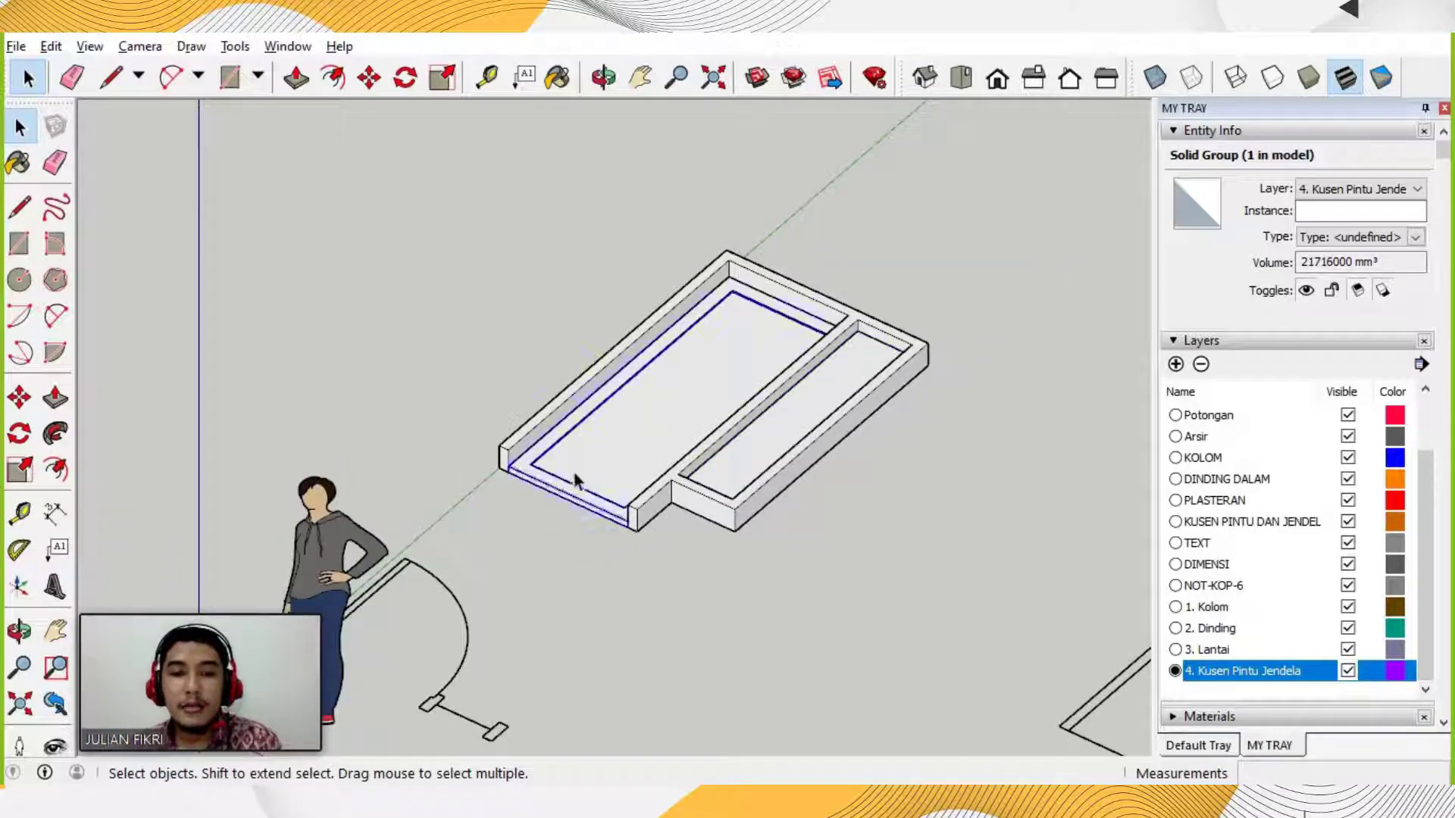
left_click(534, 453)
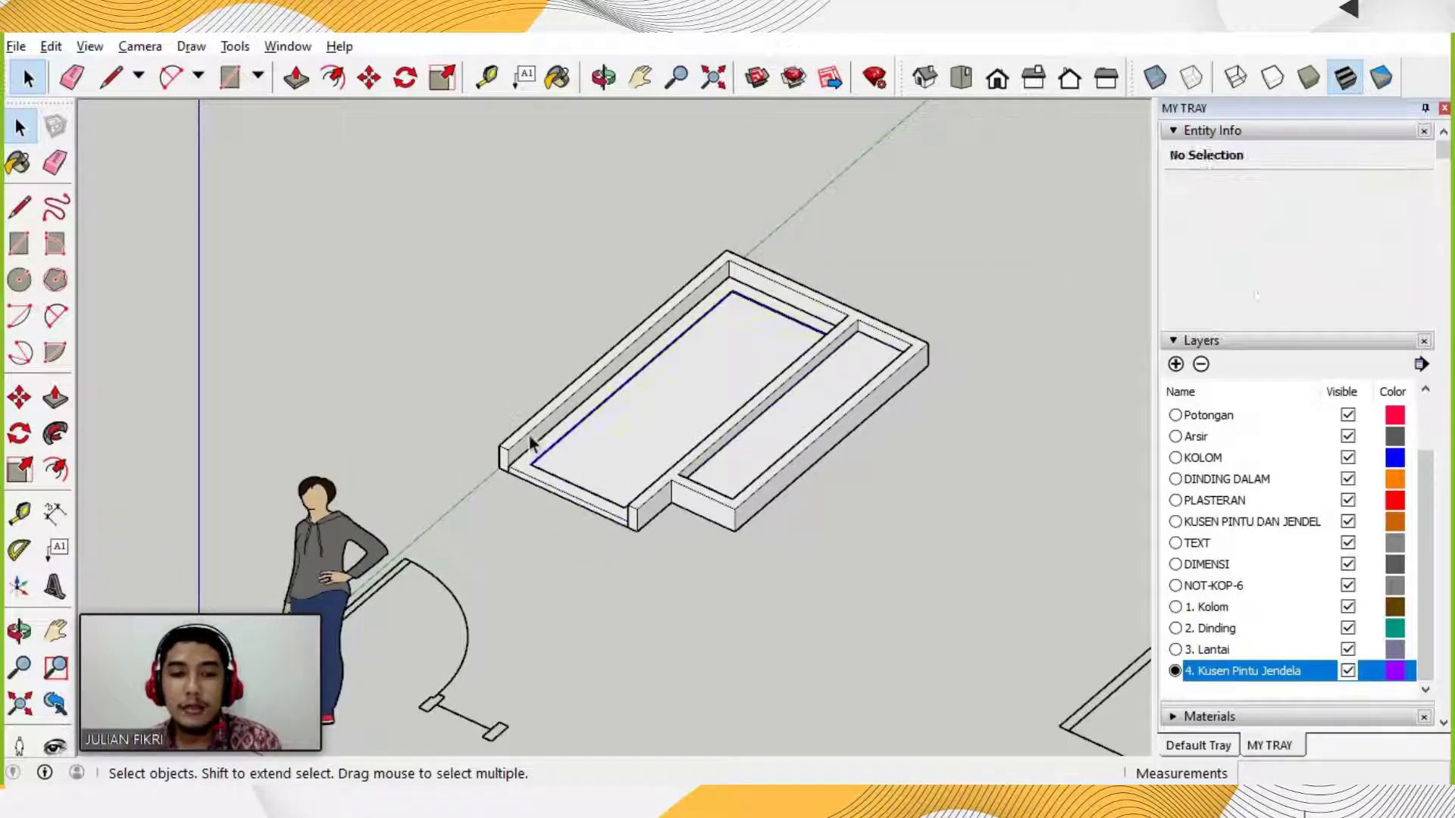
left_click(802, 337)
left_click(570, 455)
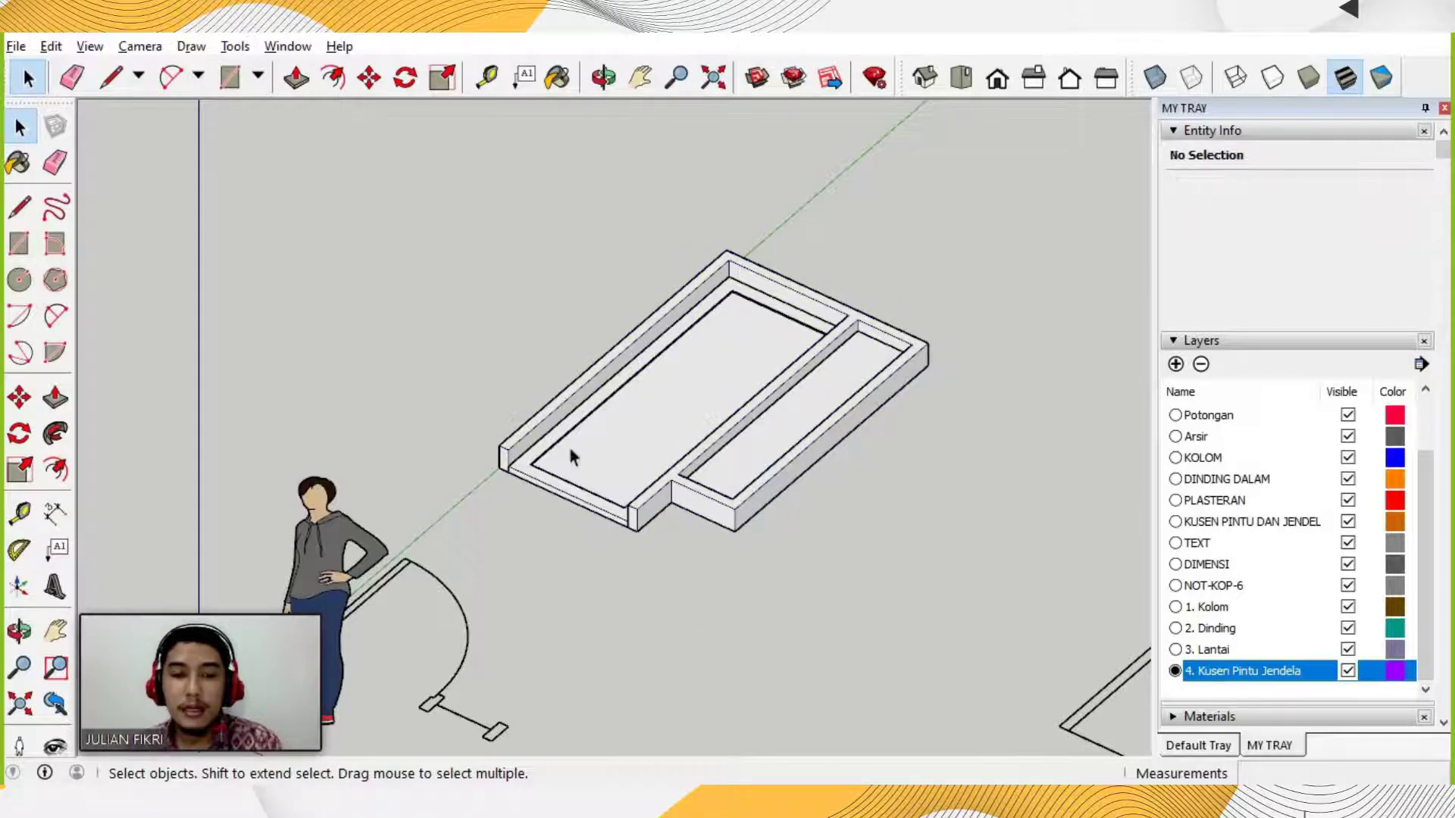
scroll(553, 511, "up", 2)
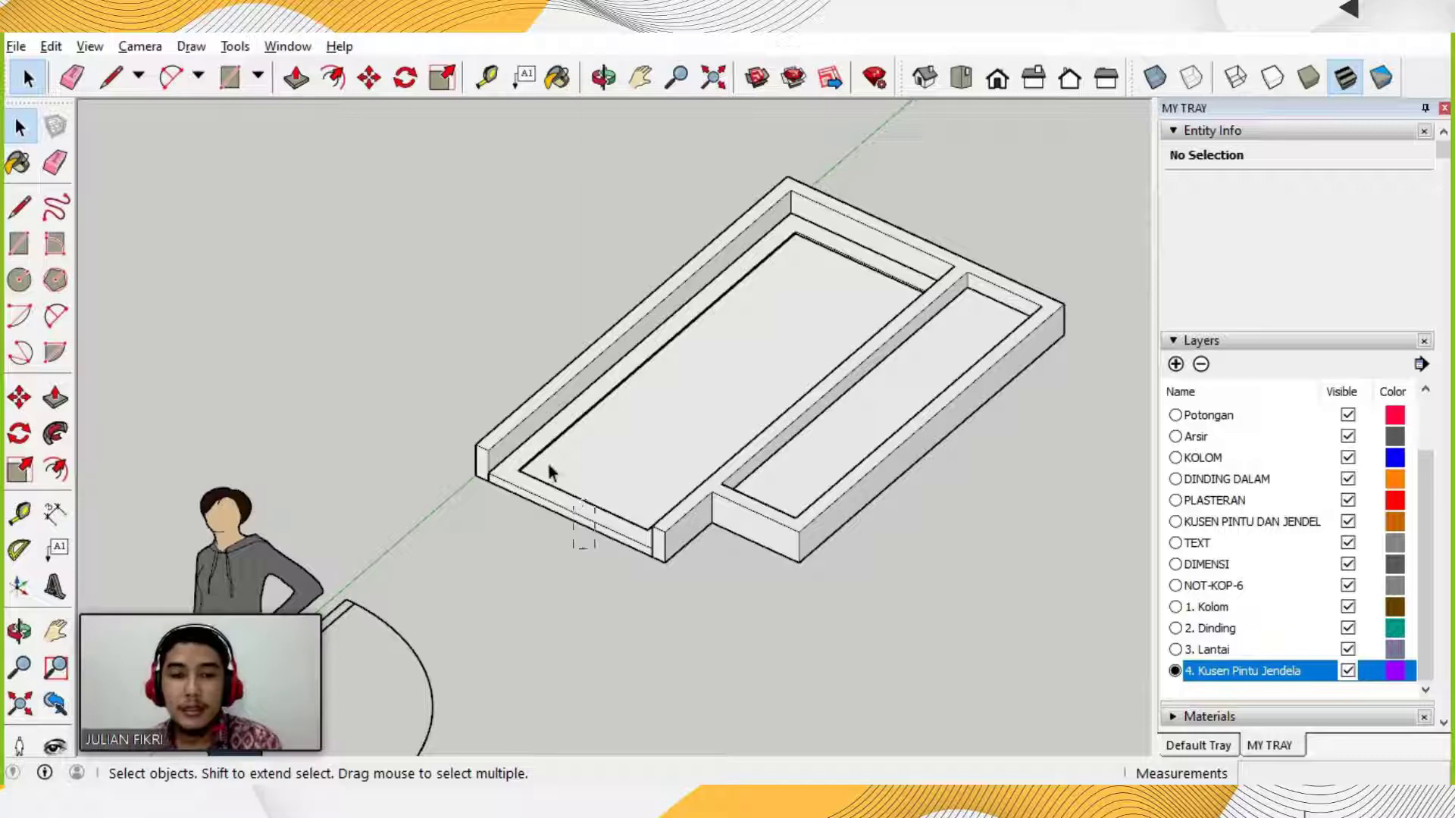
left_click_drag(548, 465, 547, 463)
left_click(530, 493)
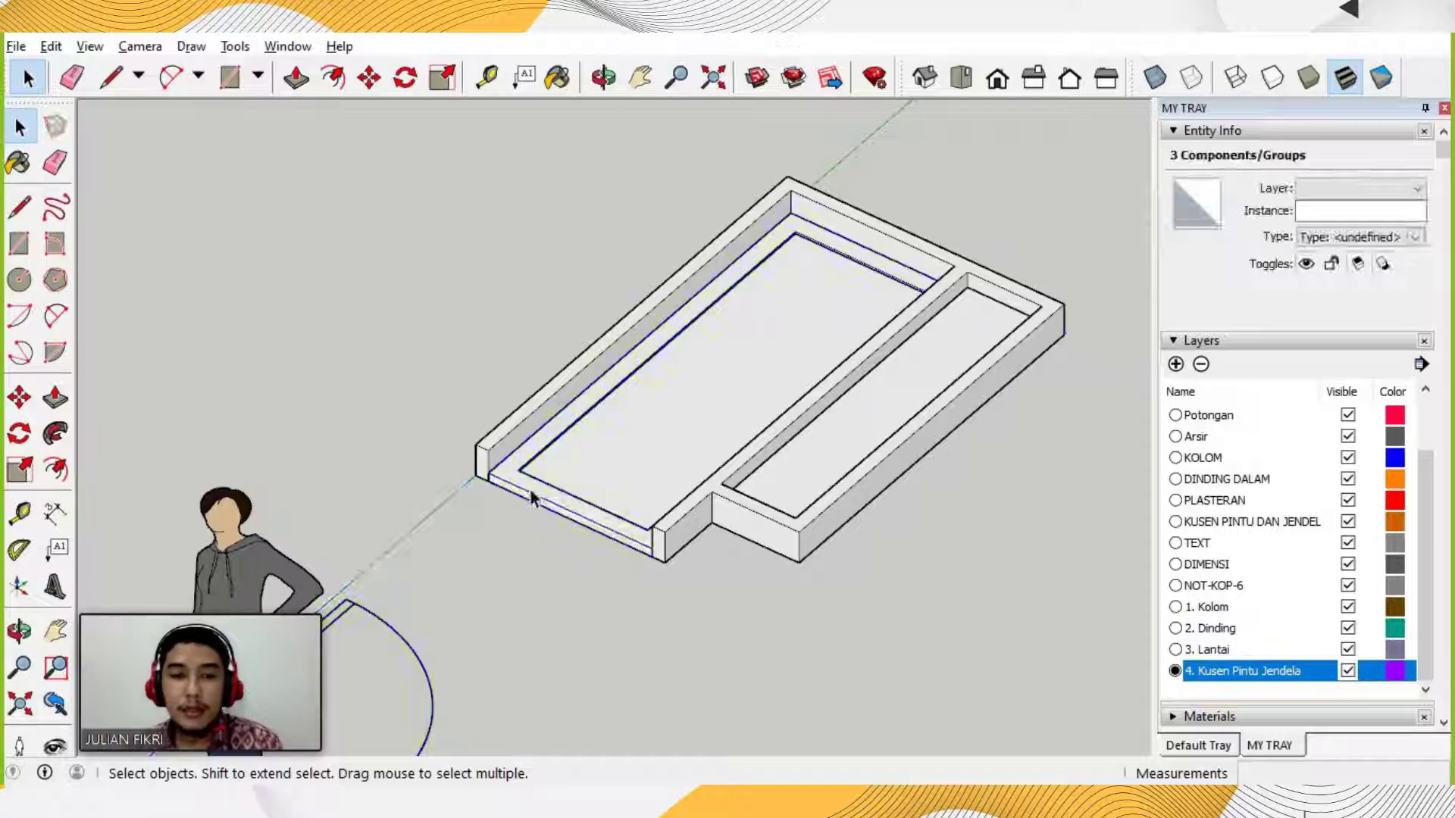
left_click(608, 463)
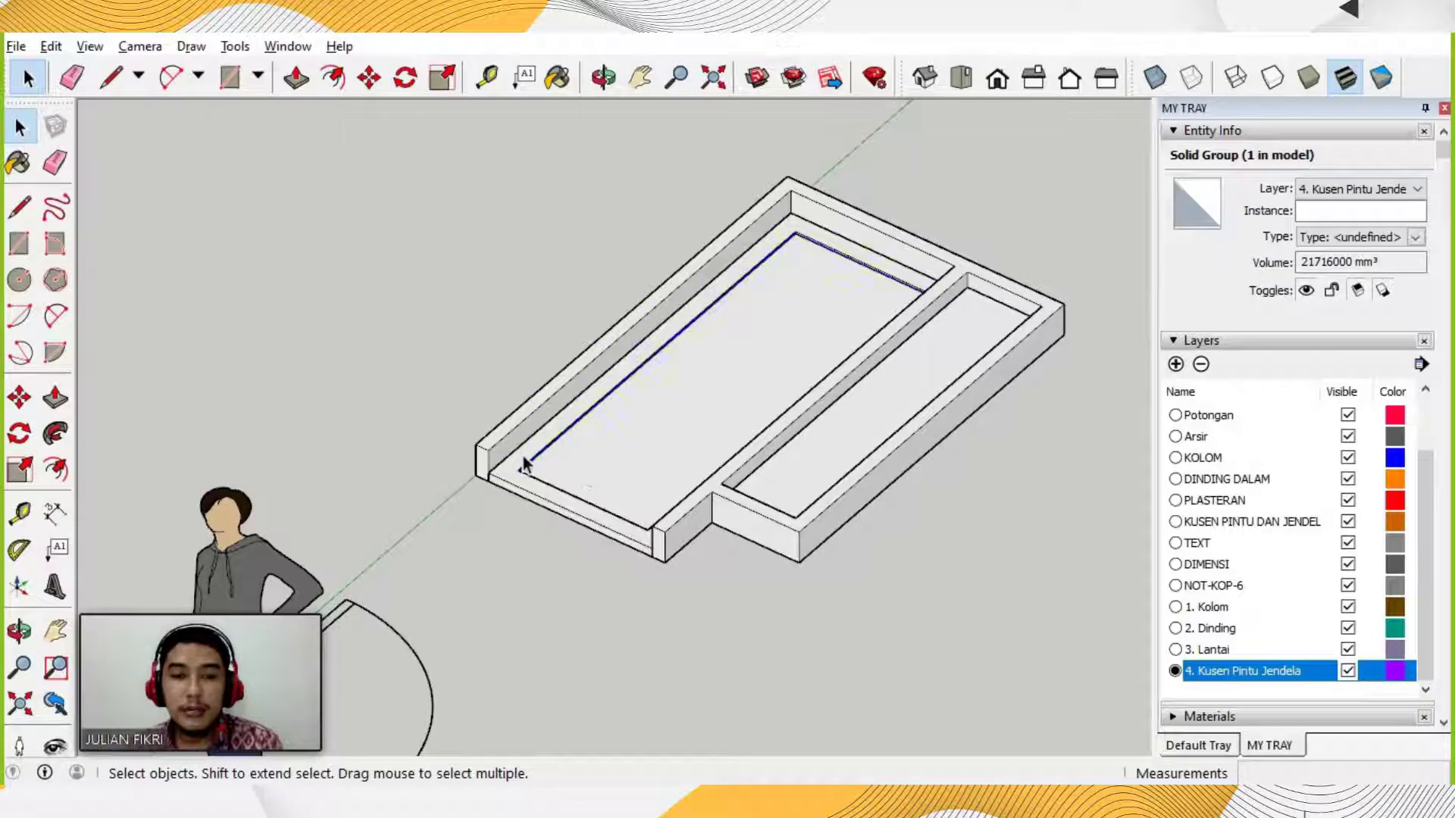
left_click(536, 482)
scroll(535, 482, "up", 3)
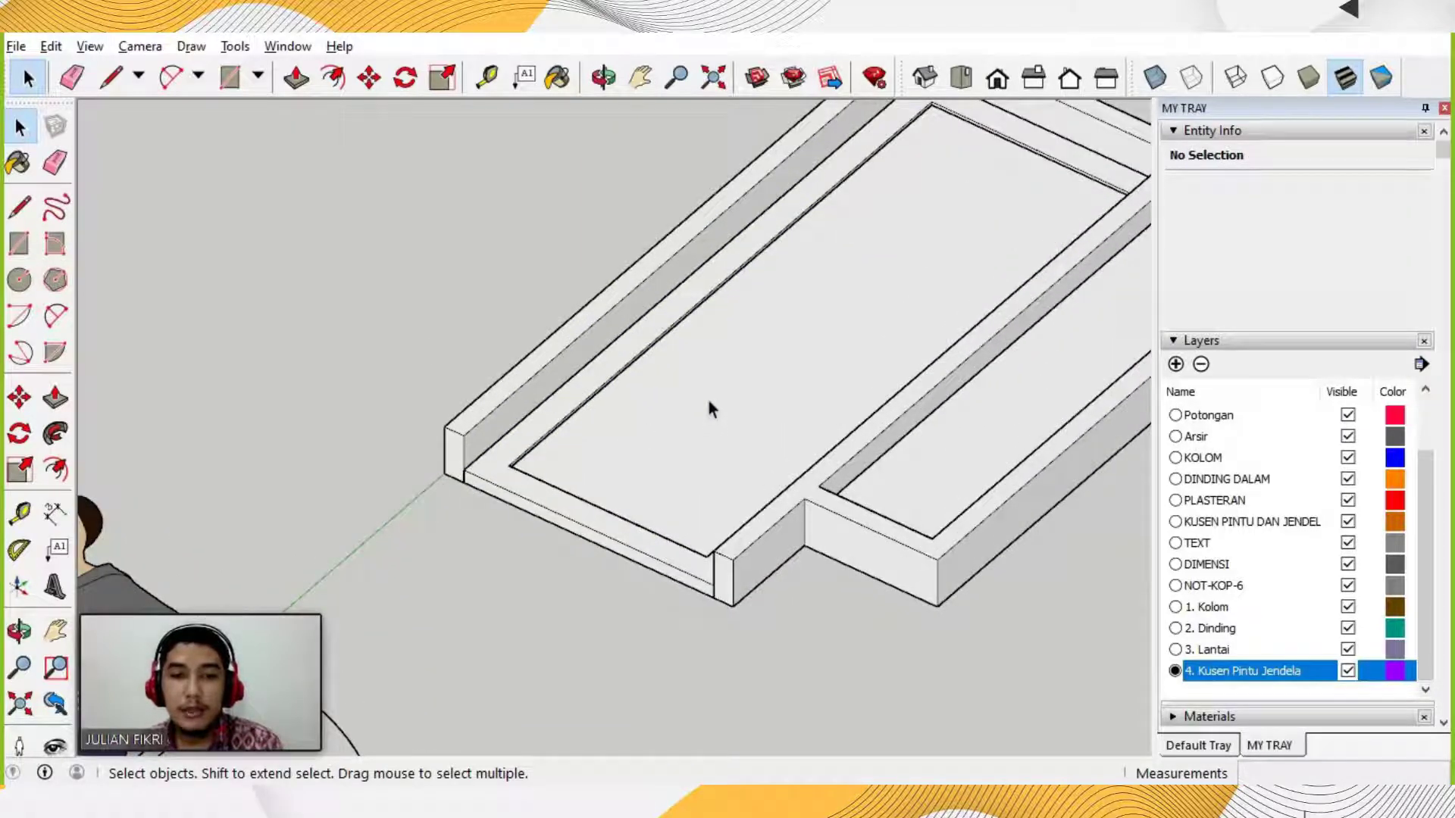
Combine the door panel and the surrounding leaf border into one group.
left_click(594, 442)
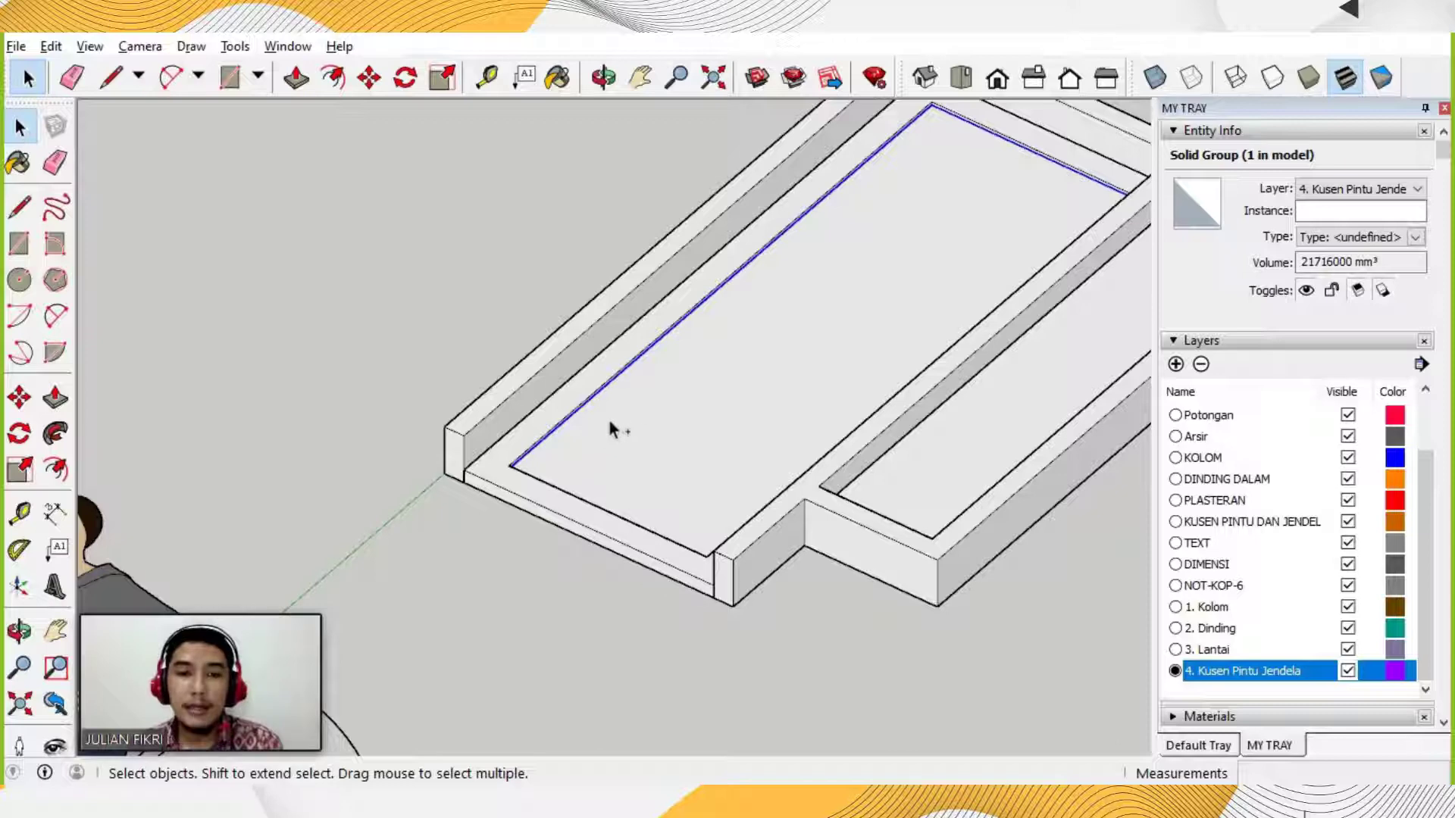
left_click(494, 479, "shift")
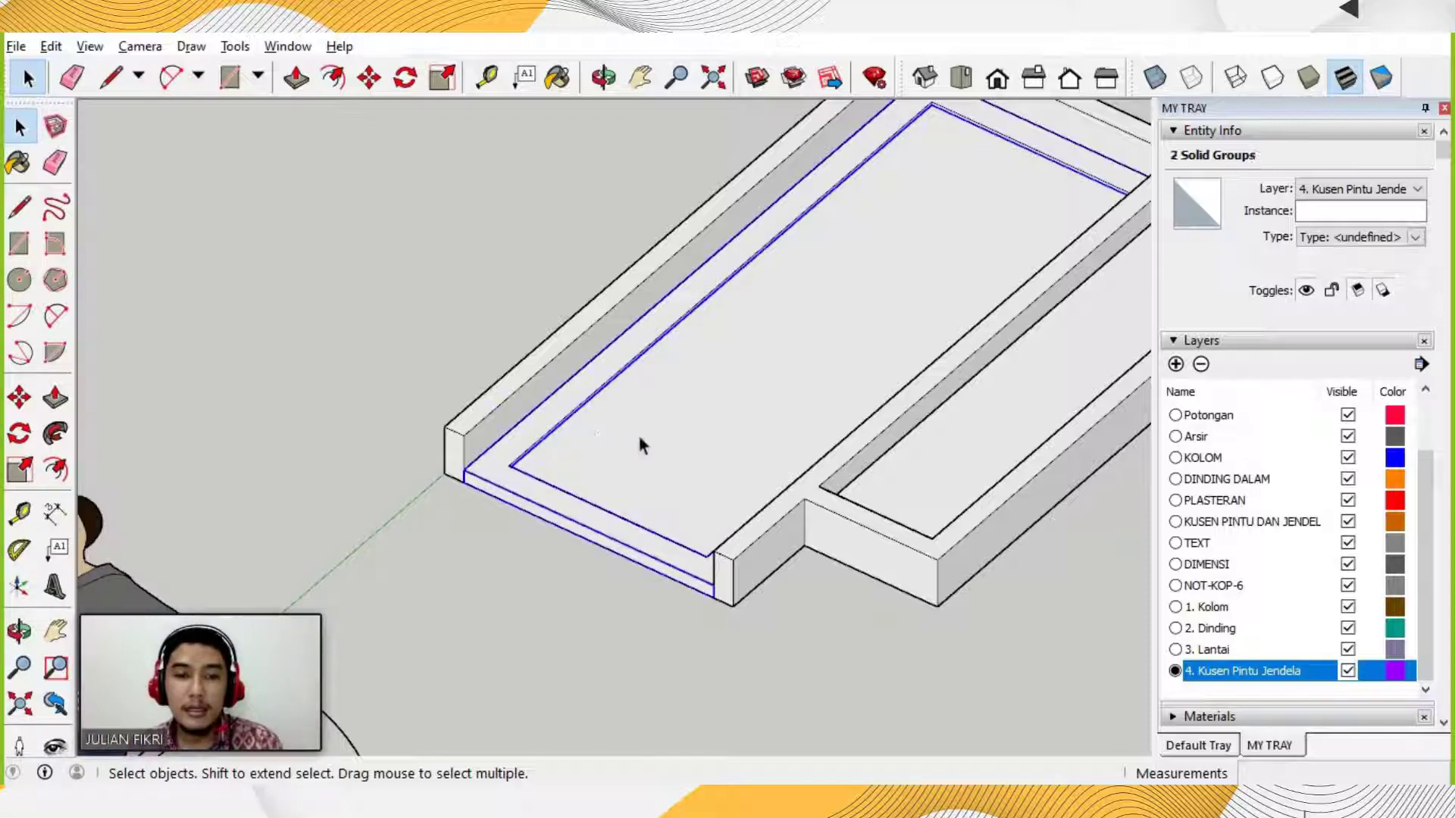
right_click(548, 503)
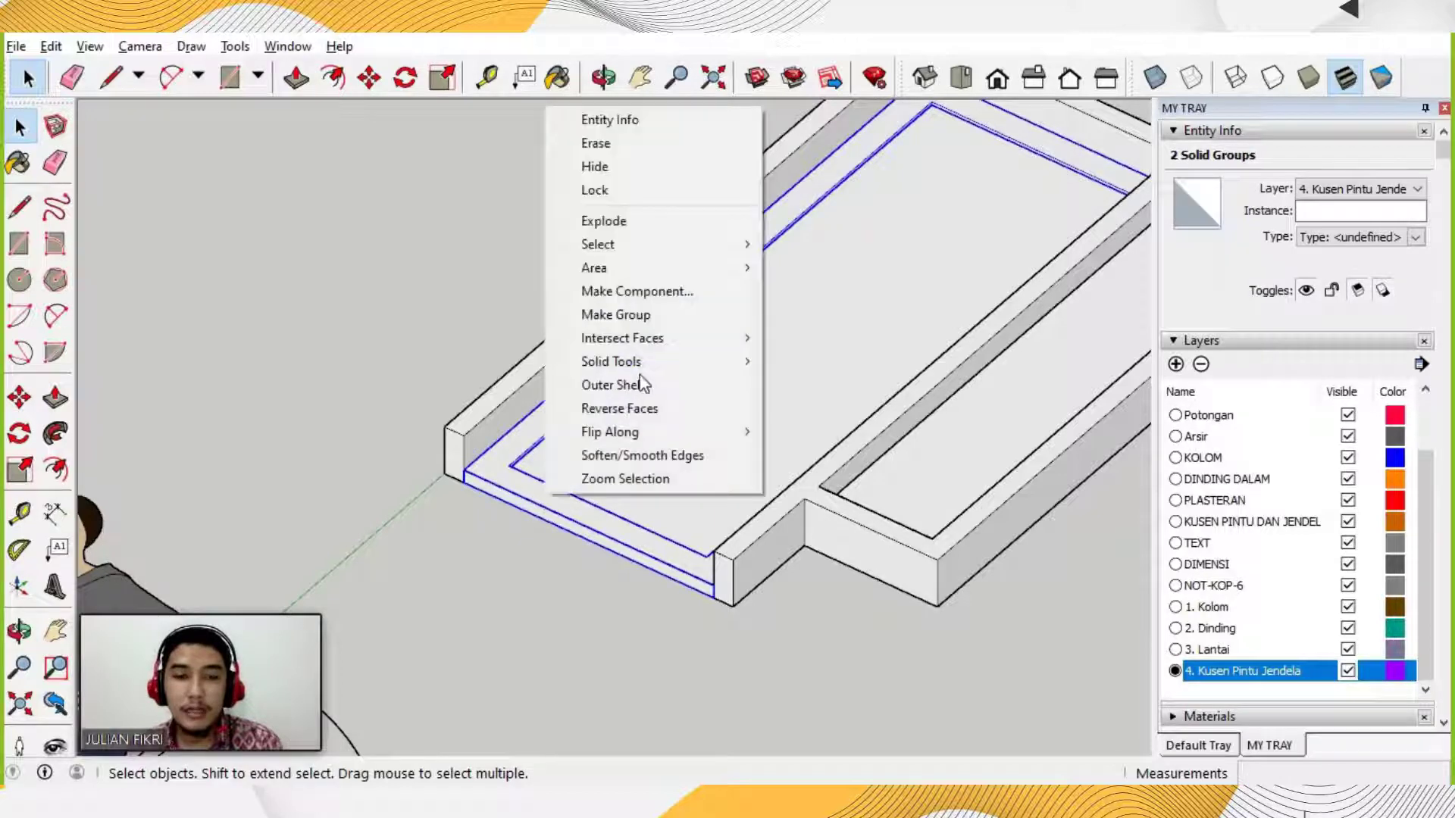
left_click(638, 313)
scroll(404, 403, "down", 2)
left_click(699, 542)
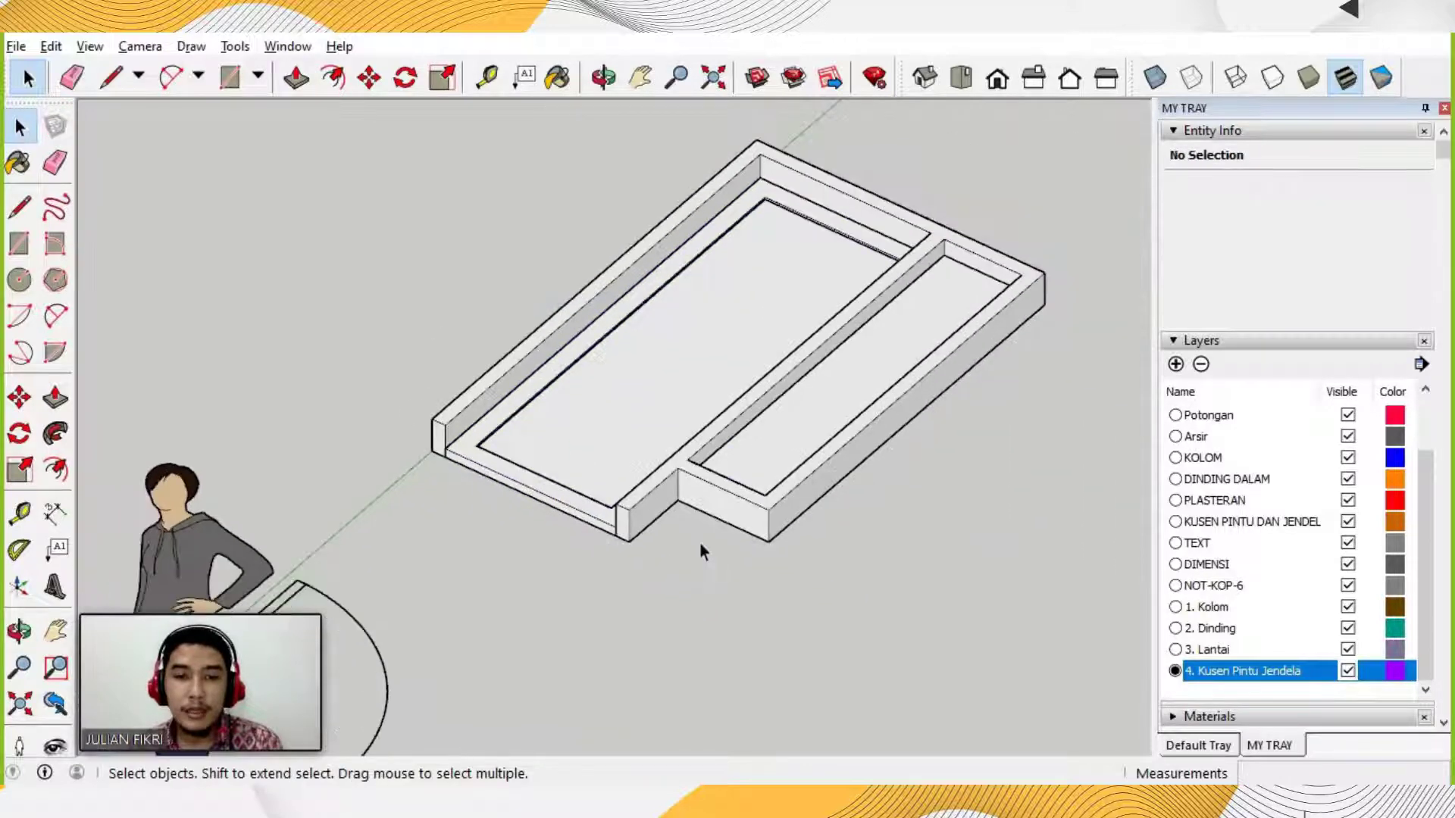
Combine the frame, door leaf and window panel into a single door-and-window group.
scroll(435, 220, "down", 2)
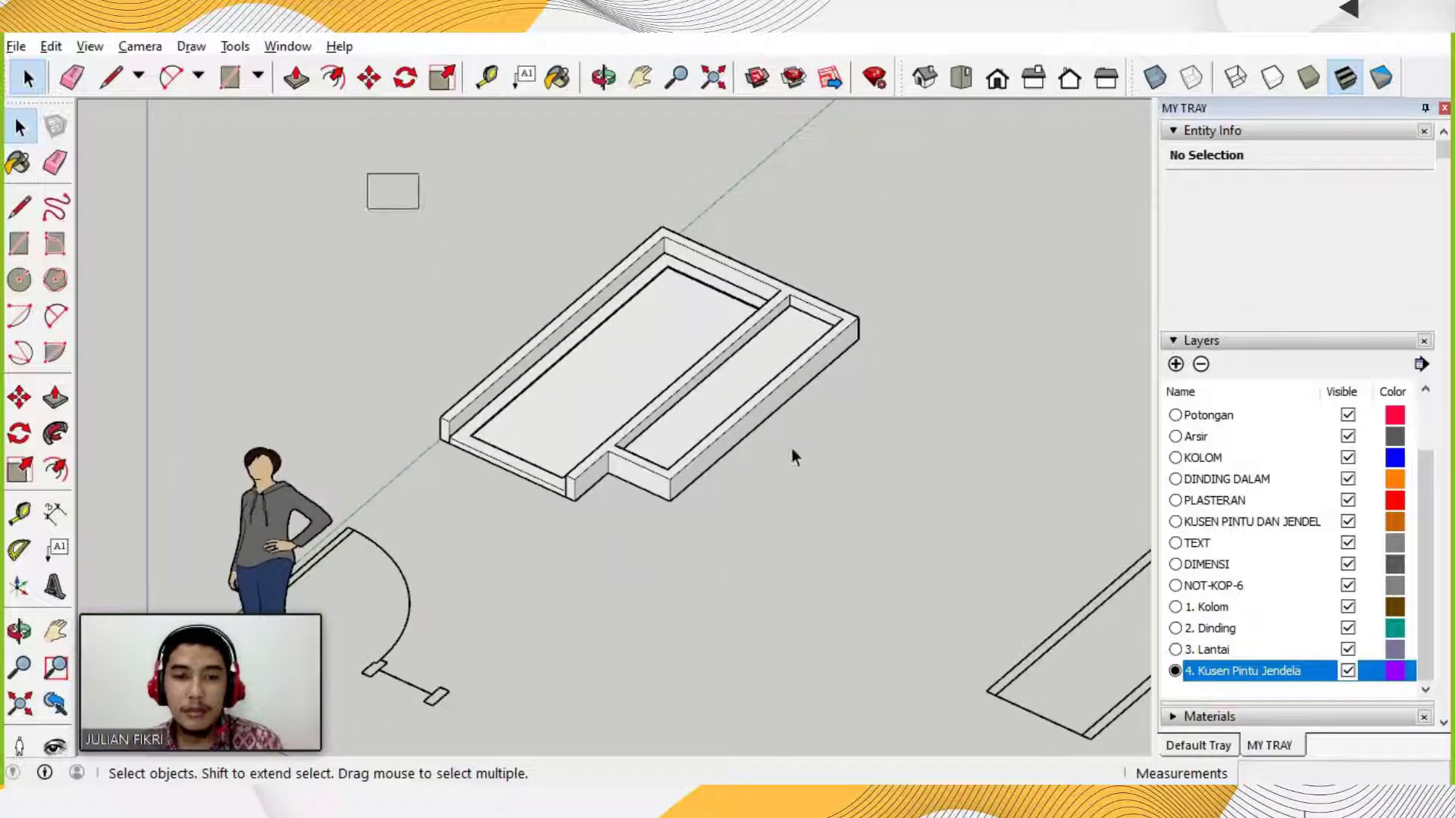
left_click_drag(792, 454, 929, 571)
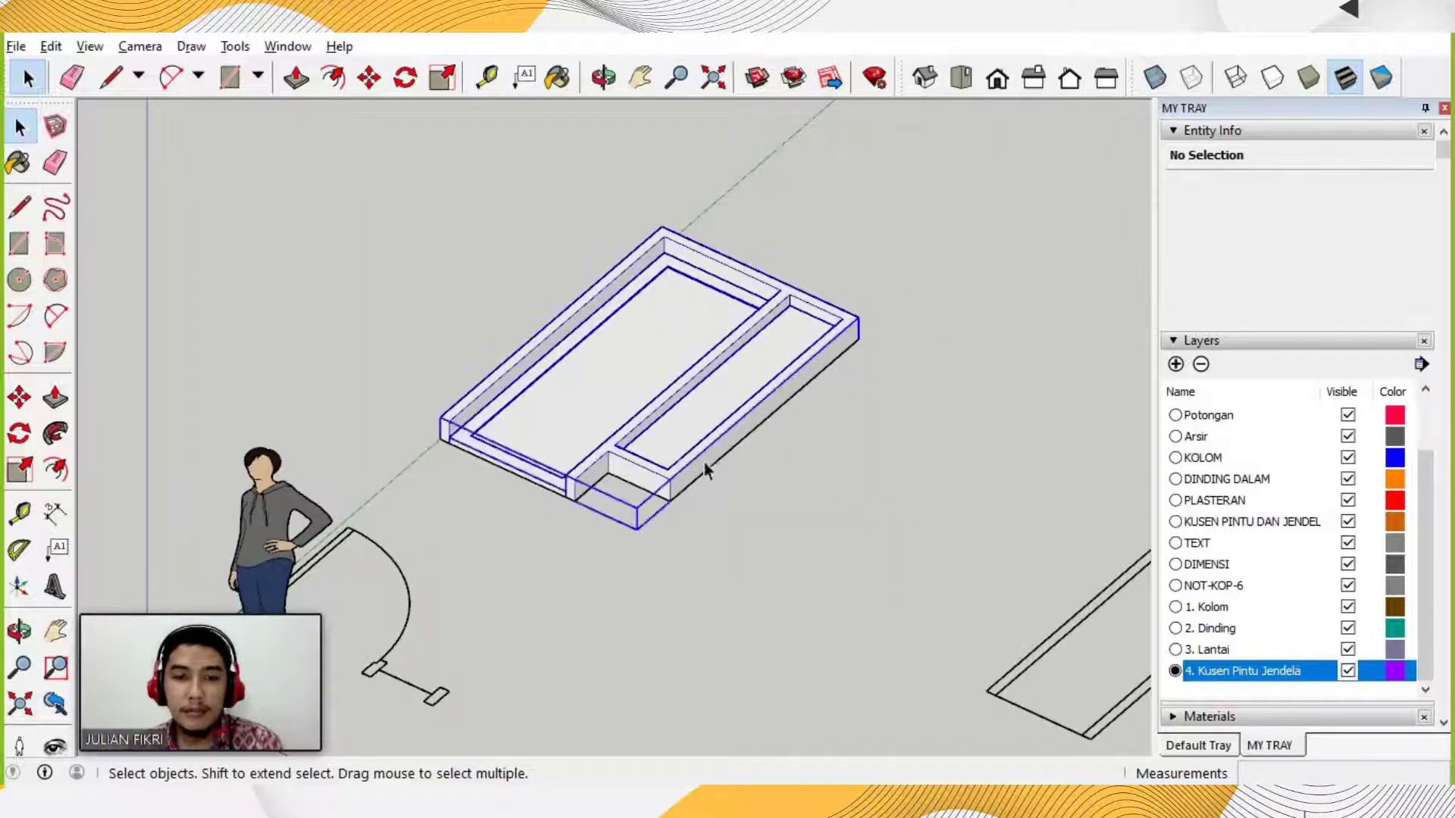
right_click(658, 468)
left_click(738, 325)
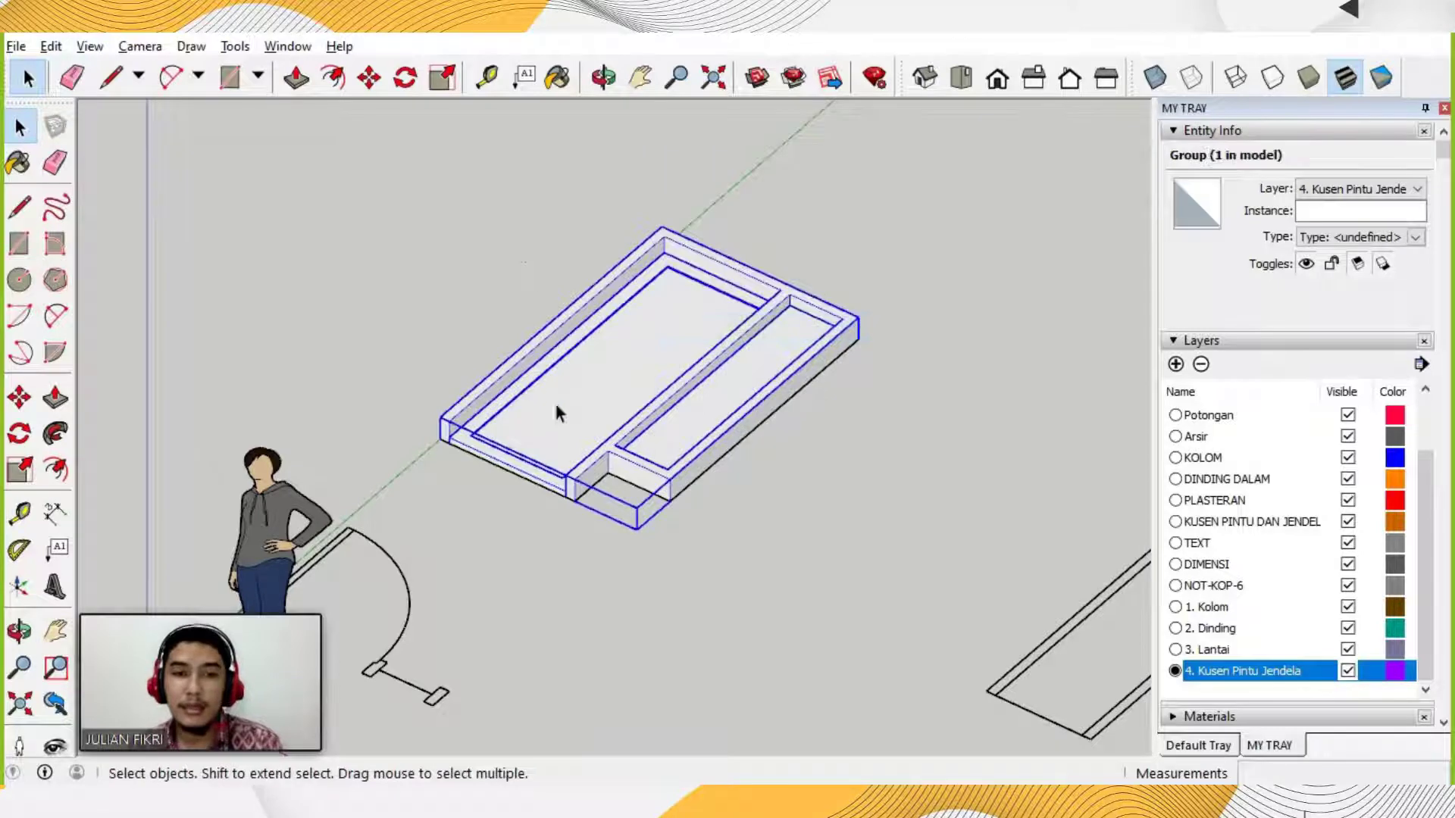
left_click(523, 263)
left_click(664, 407)
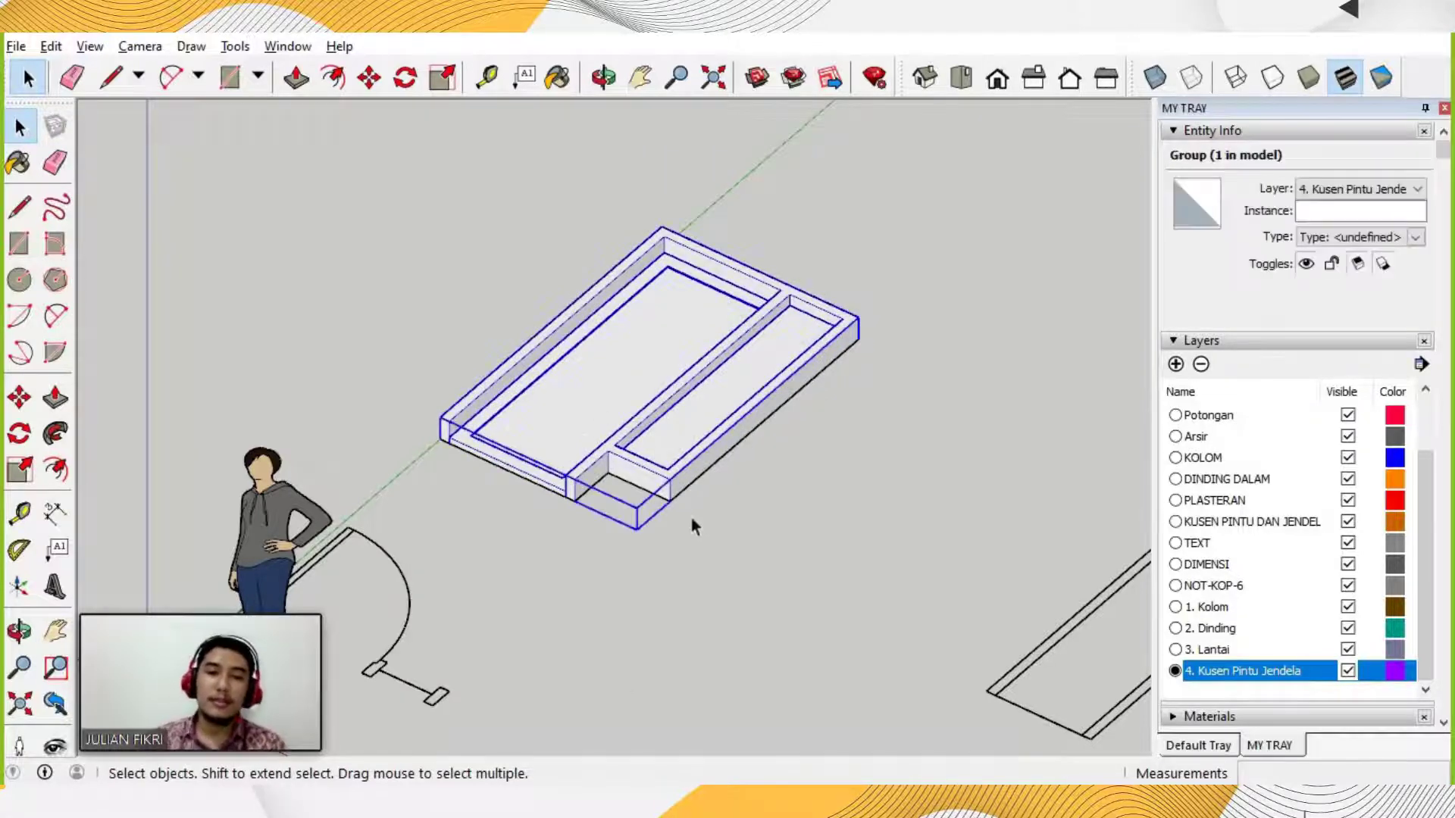
left_click(732, 468)
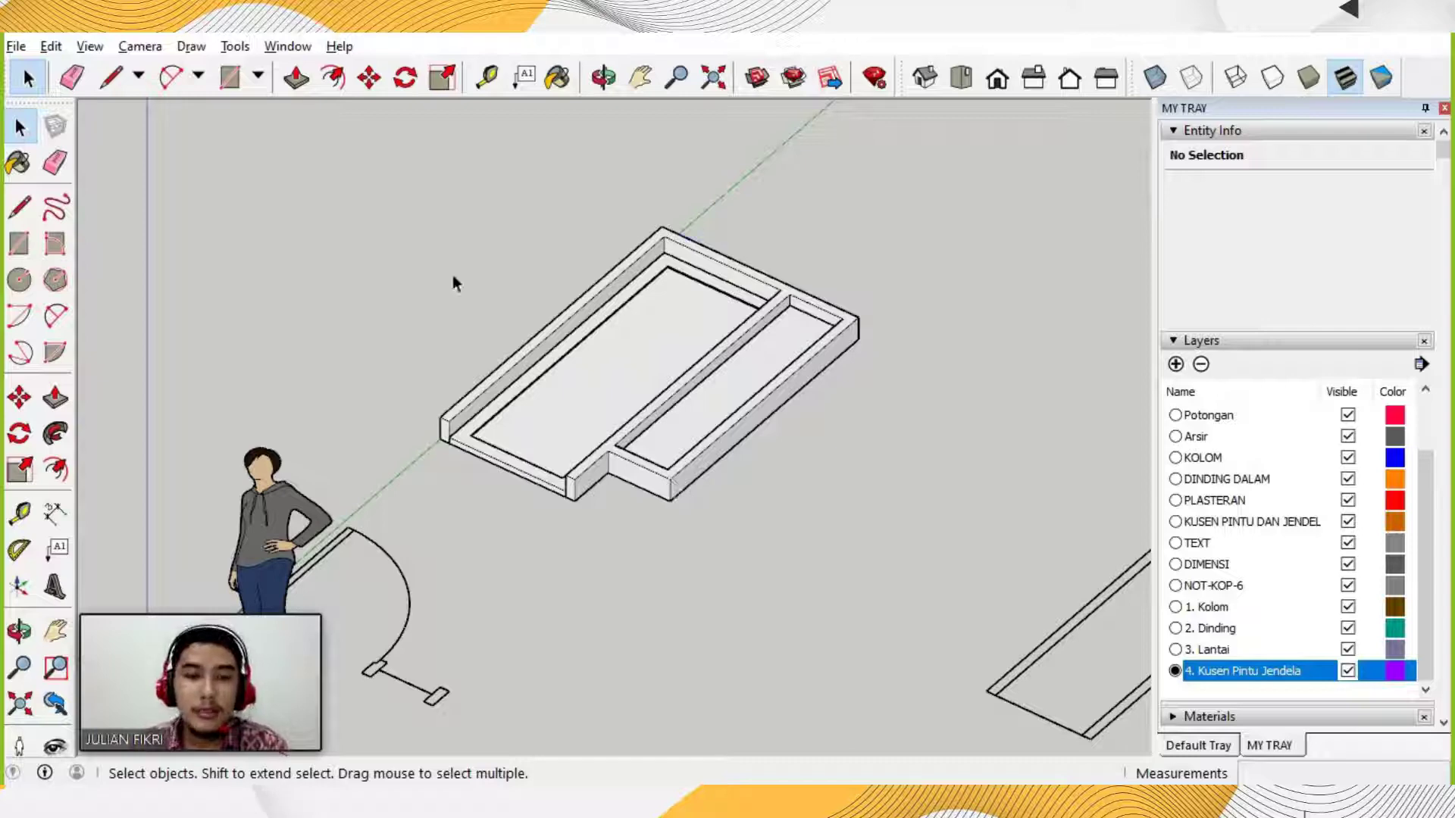
Try moving the combined door-and-window group away from its 2D outline.
left_click(653, 344)
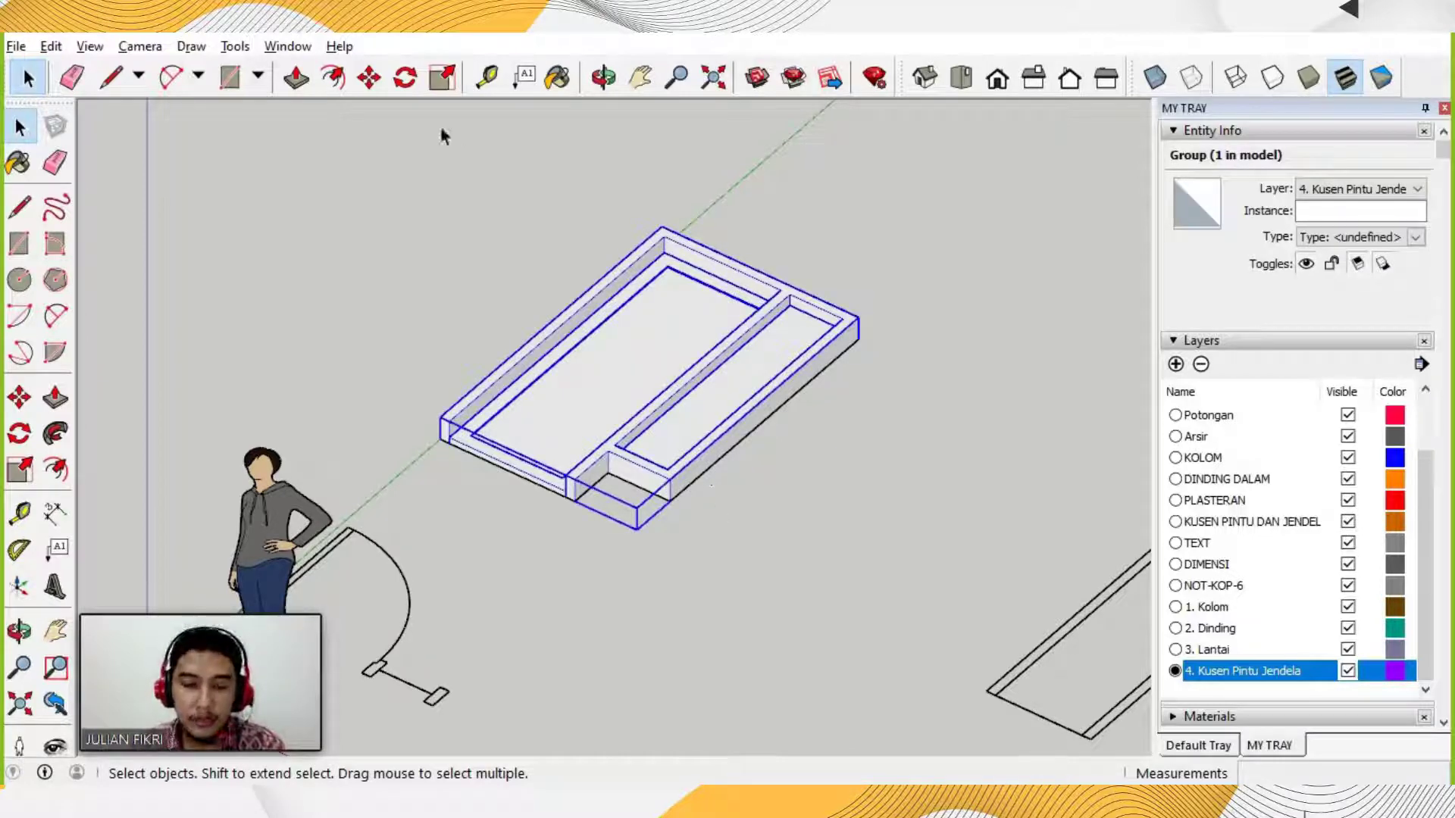
left_click(371, 82)
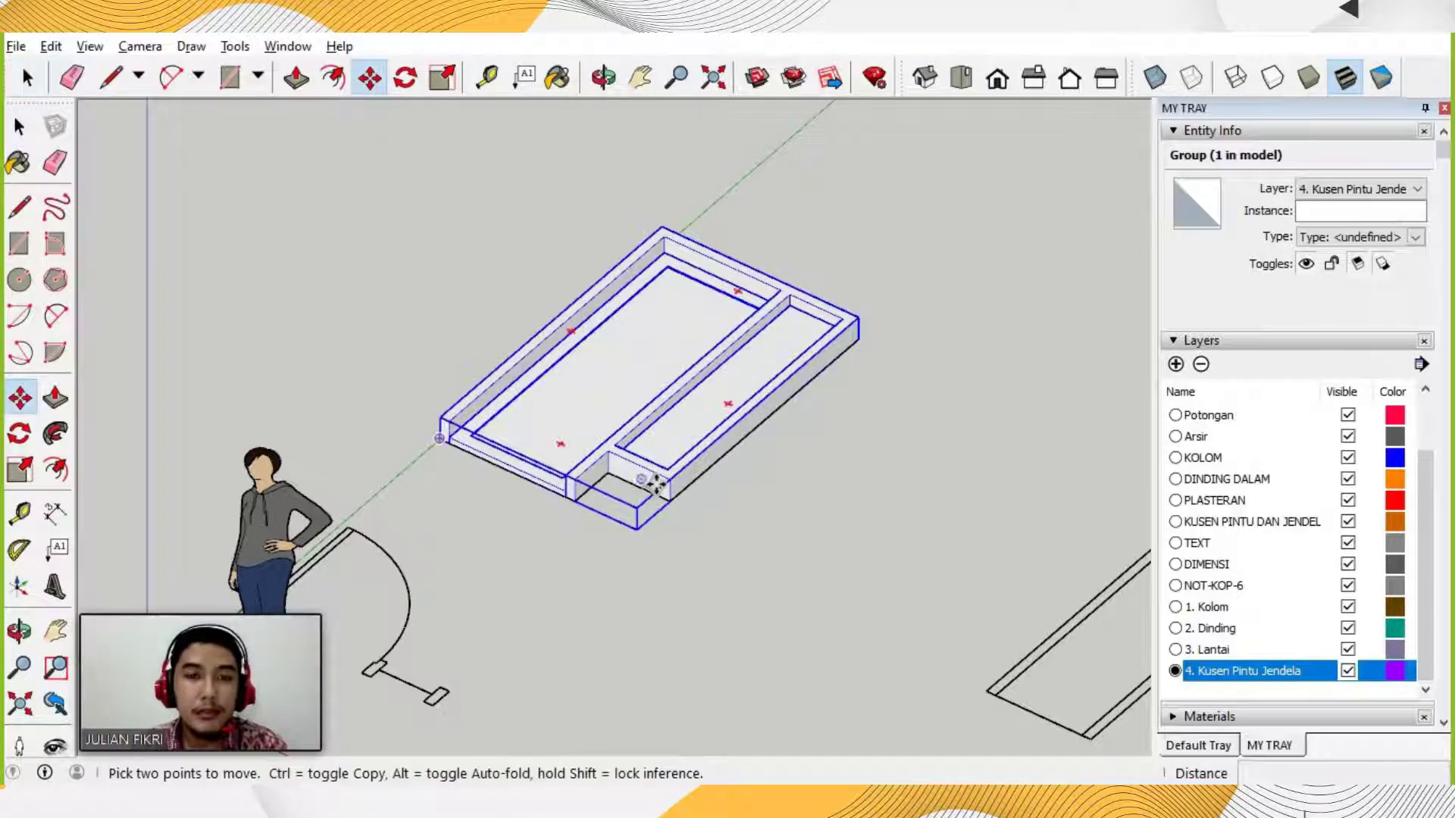
left_click(453, 318)
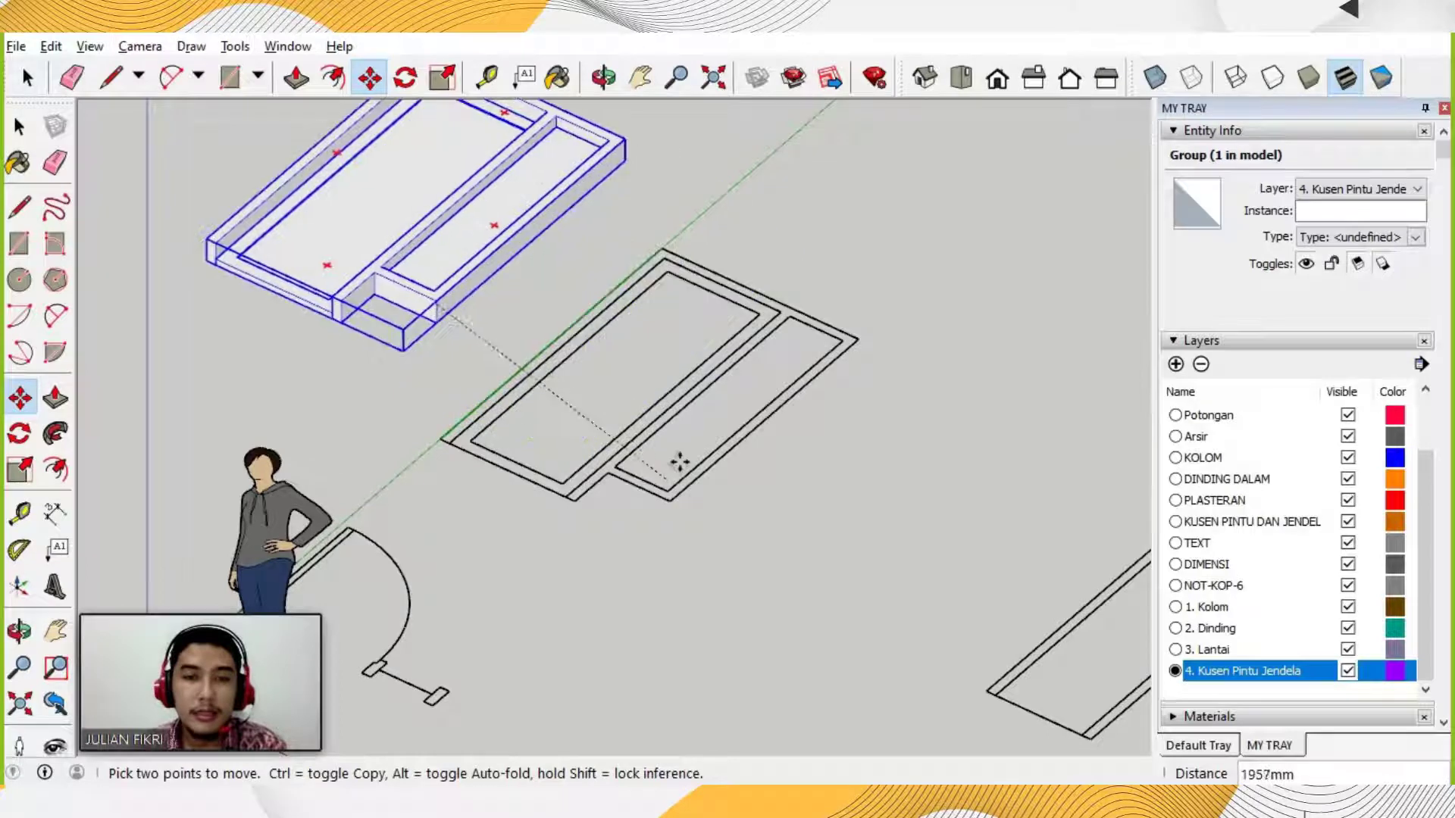
key("space")
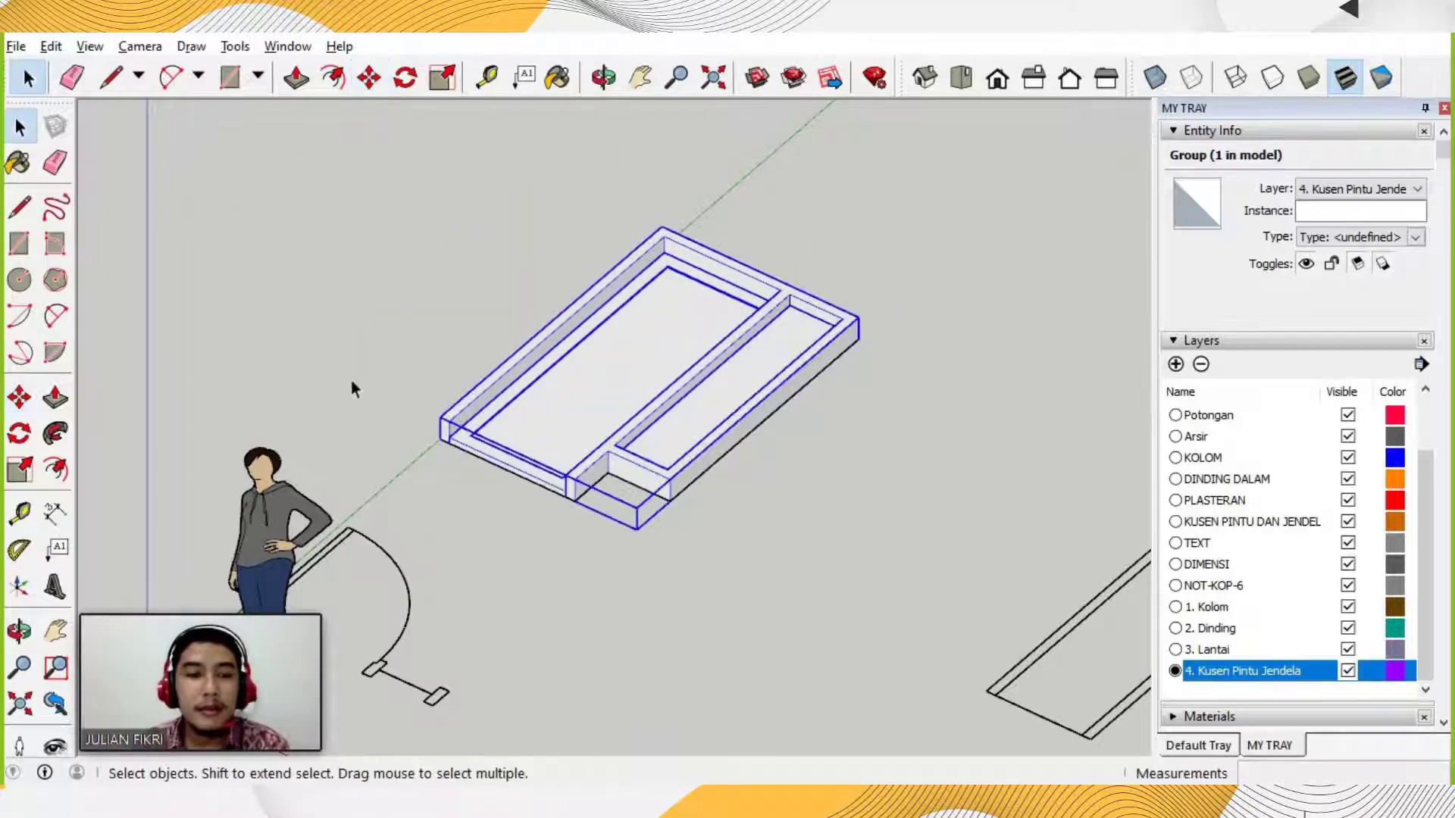
Trace the outer edges of the narrow single-door frame outline with the Line tool, corner to corner.
scroll(351, 383, "down", 3)
scroll(720, 516, "down", 2)
scroll(633, 455, "up", 5)
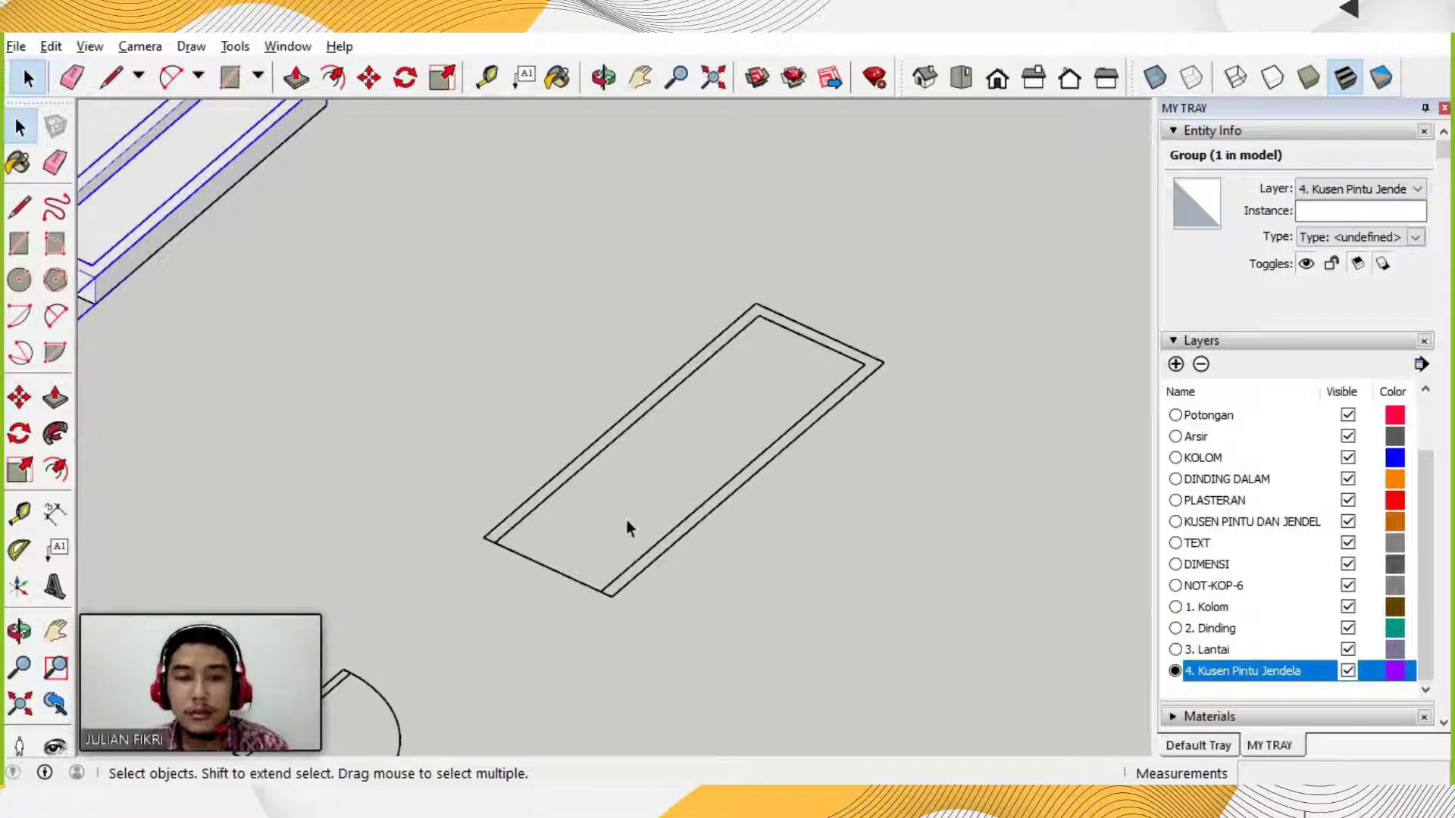
scroll(665, 554, "up", 1)
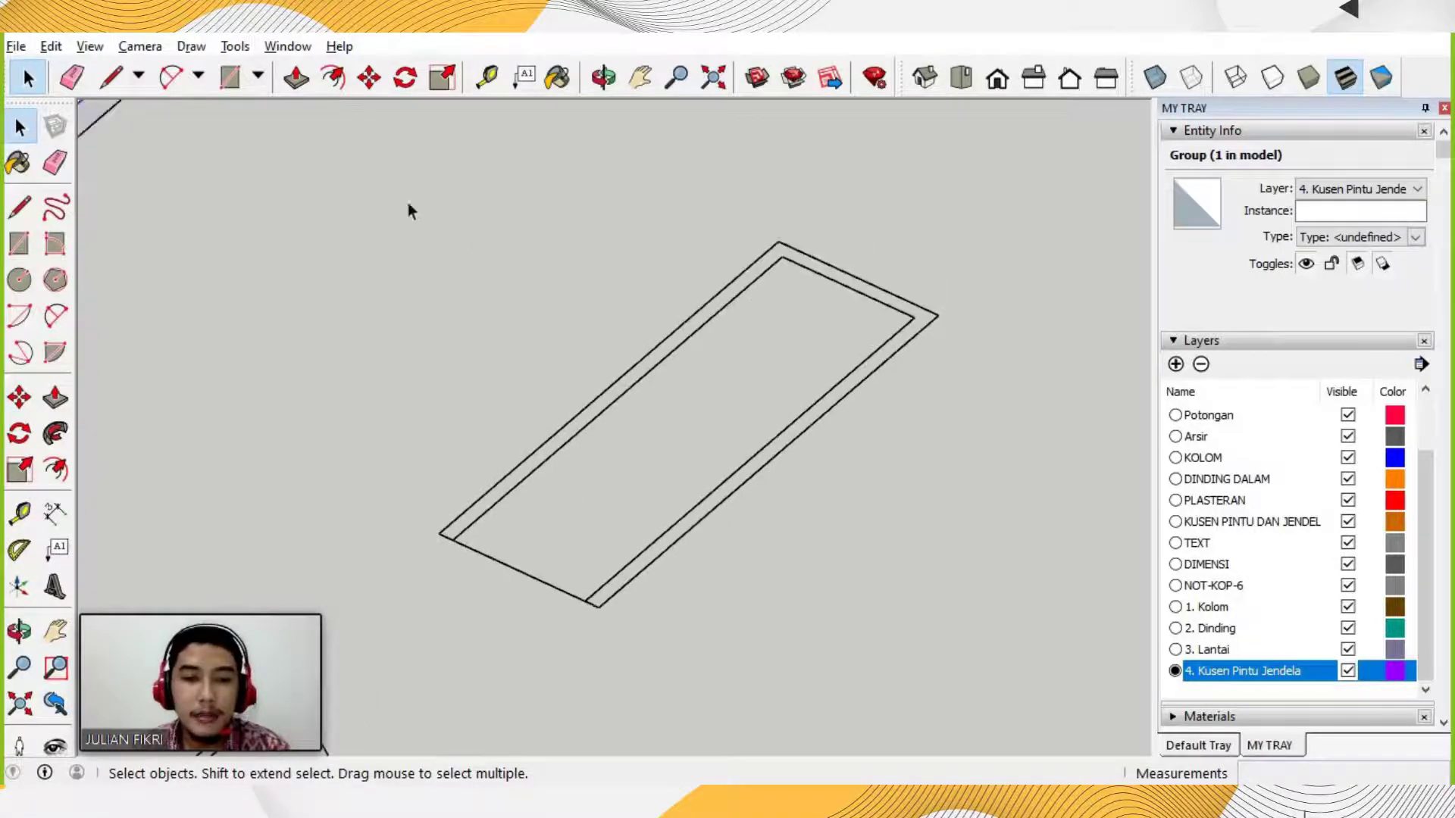
left_click(111, 76)
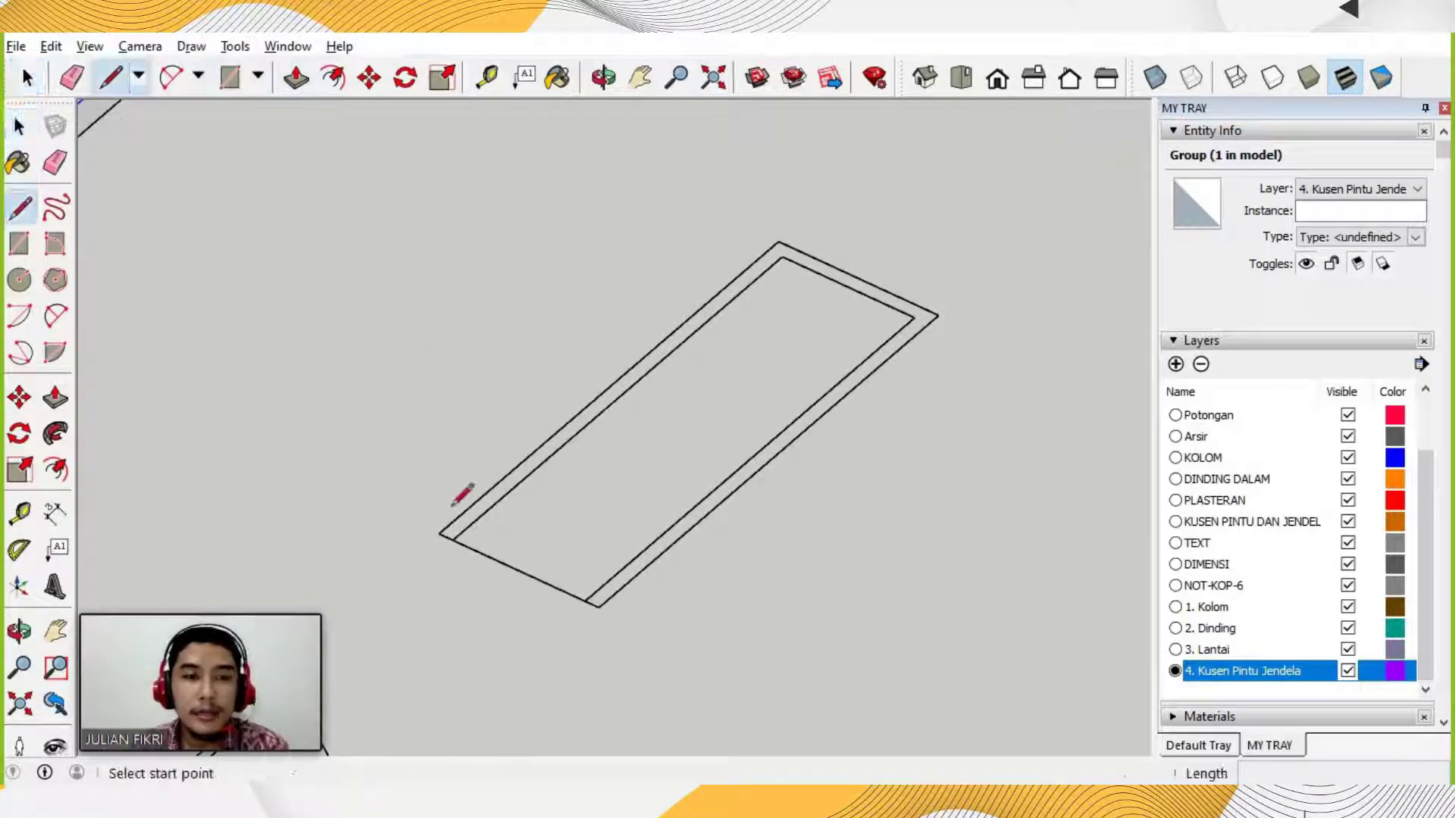
left_click(441, 530)
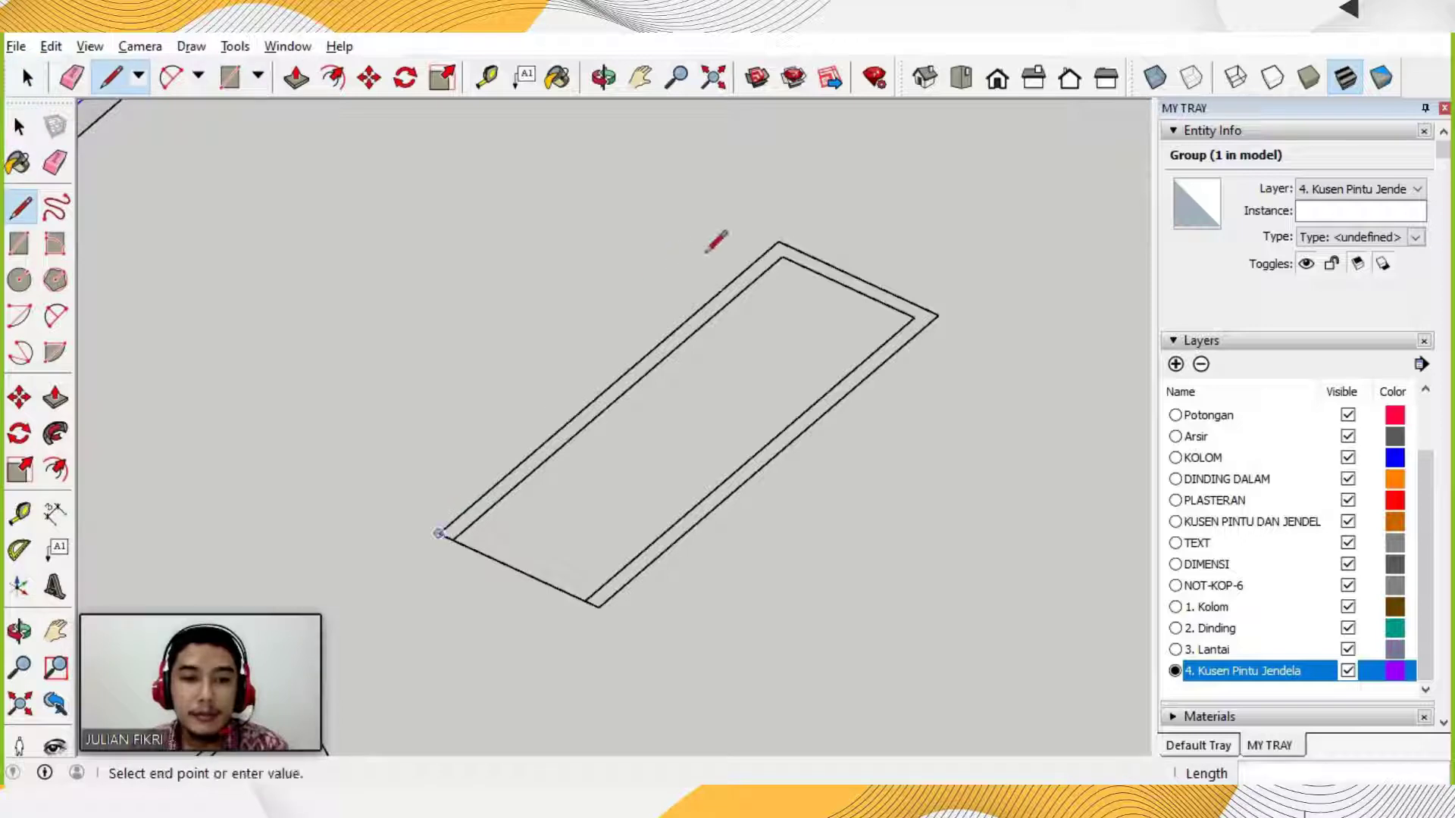
left_click(940, 315)
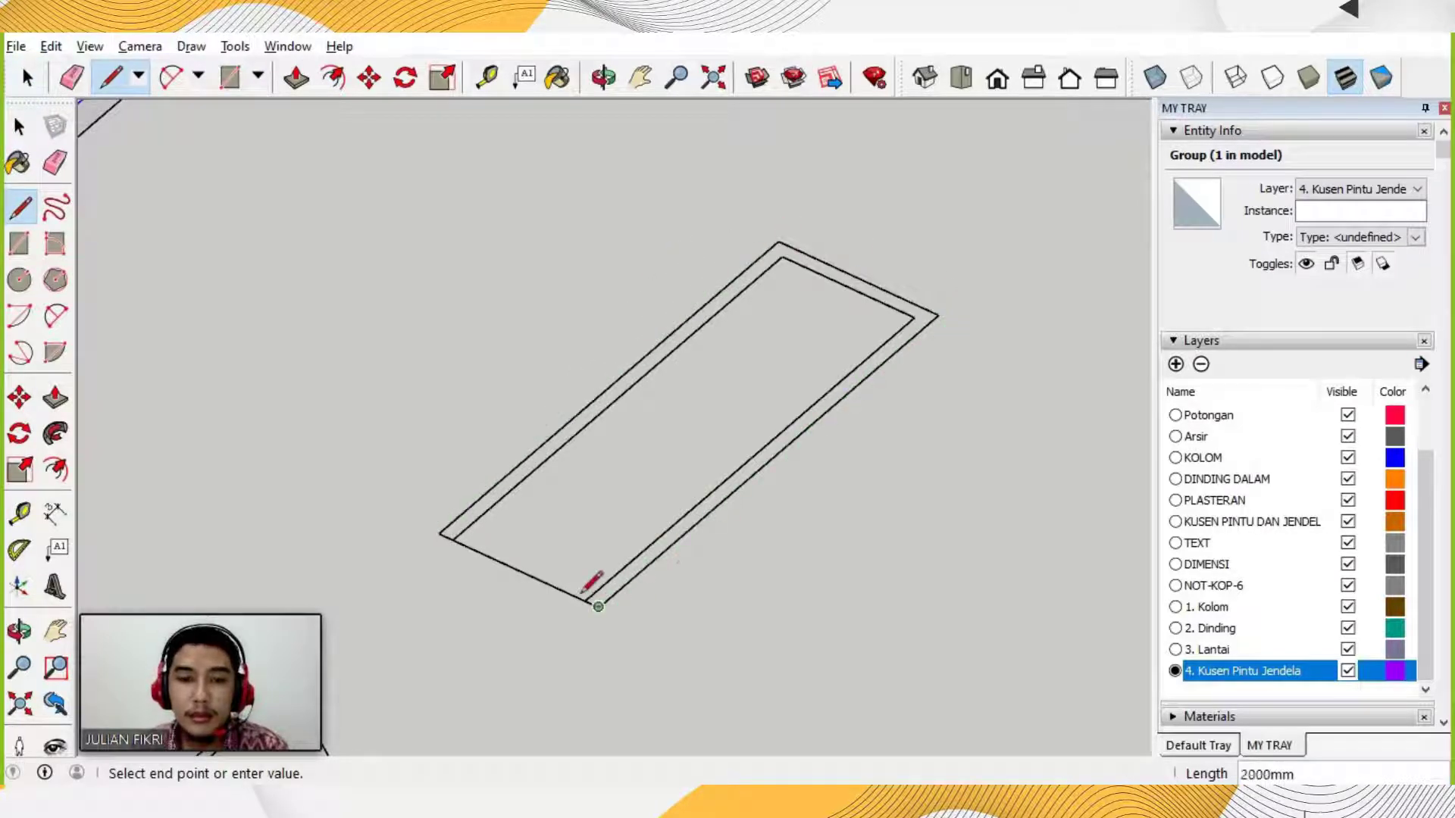
left_click(599, 606)
Trace the inner edges of the single-door frame outline to close the frame face.
scroll(595, 604, "up", 3)
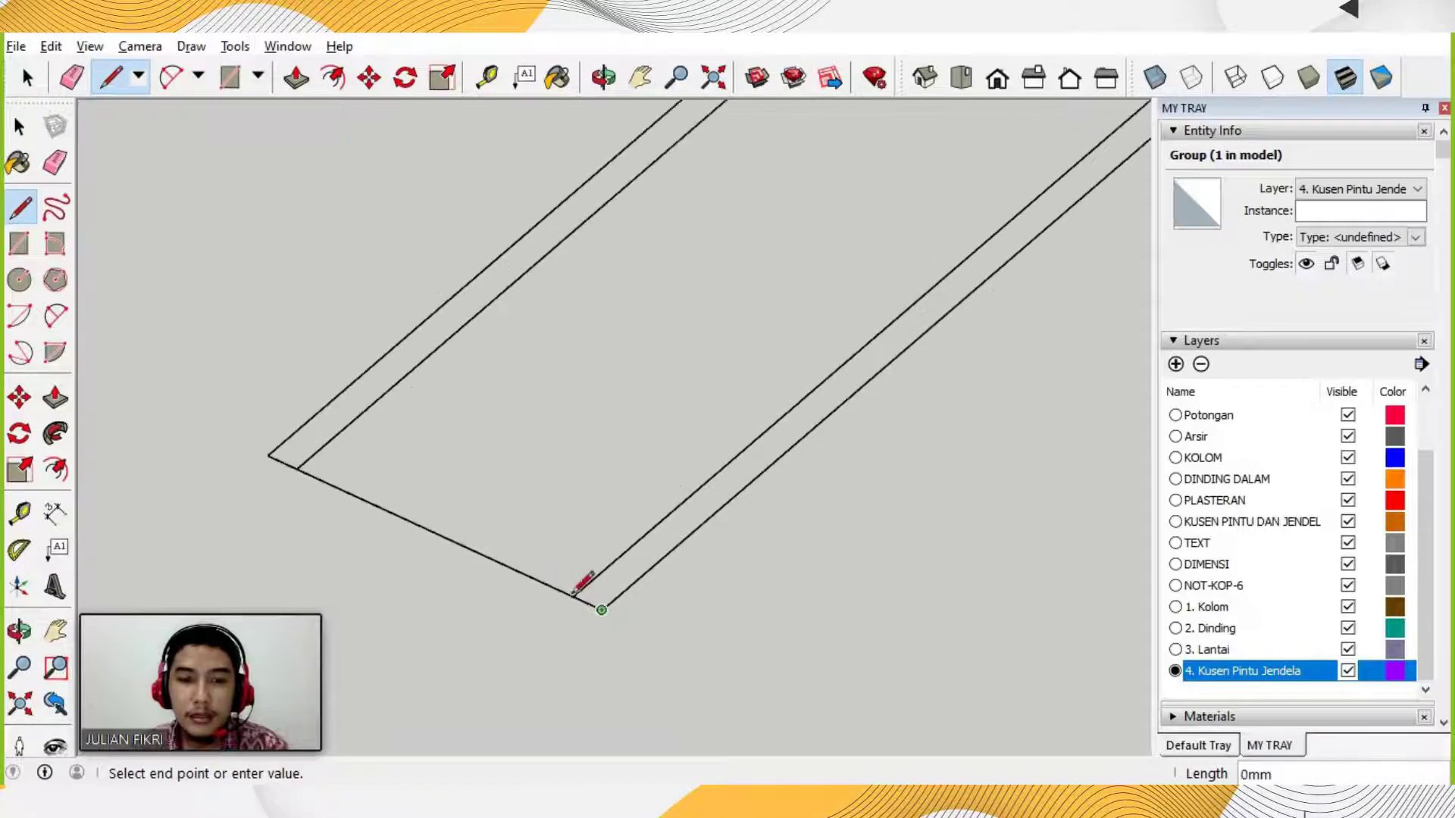
scroll(851, 386, "down", 3)
scroll(909, 303, "up", 1)
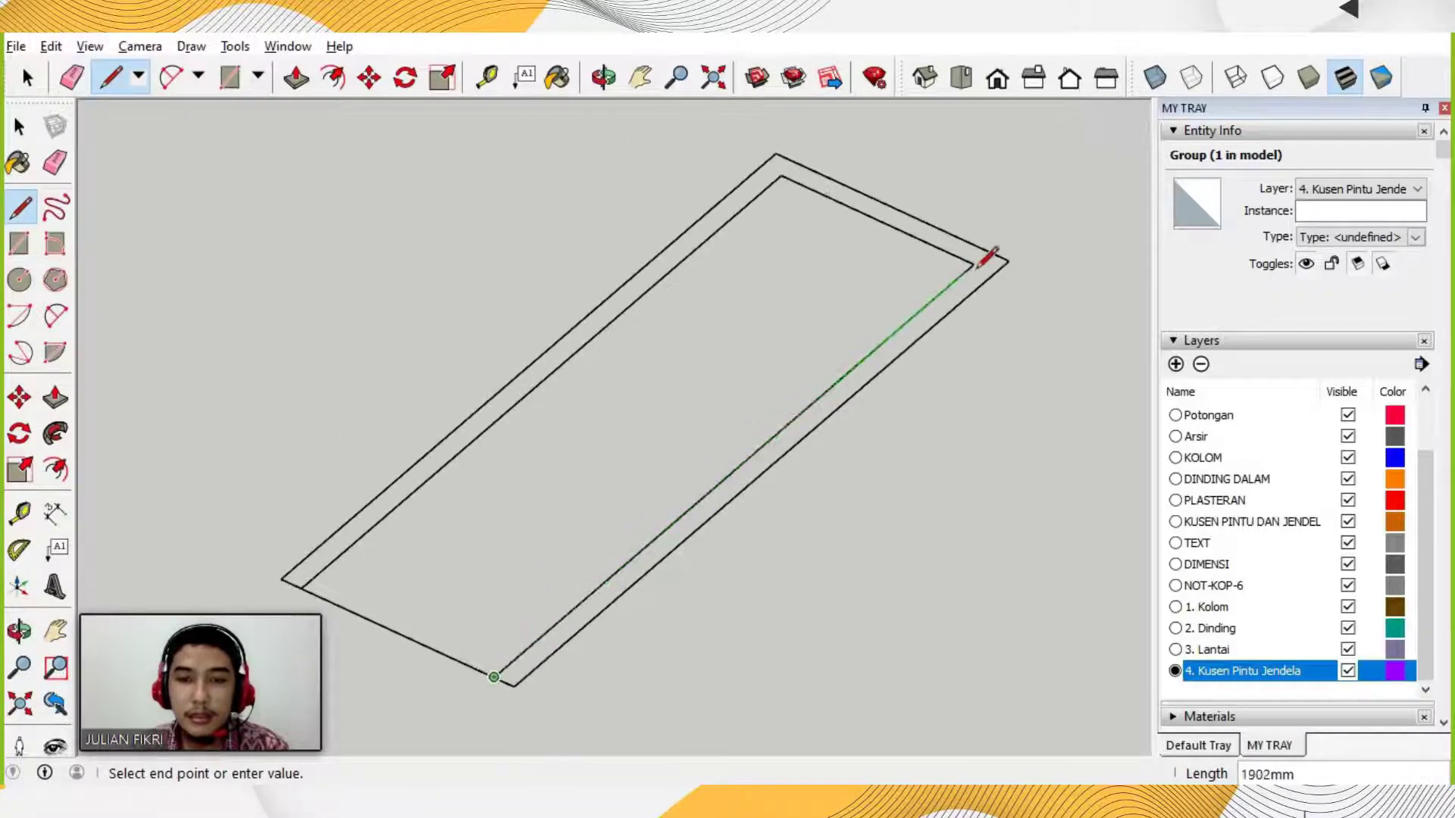
left_click(782, 176)
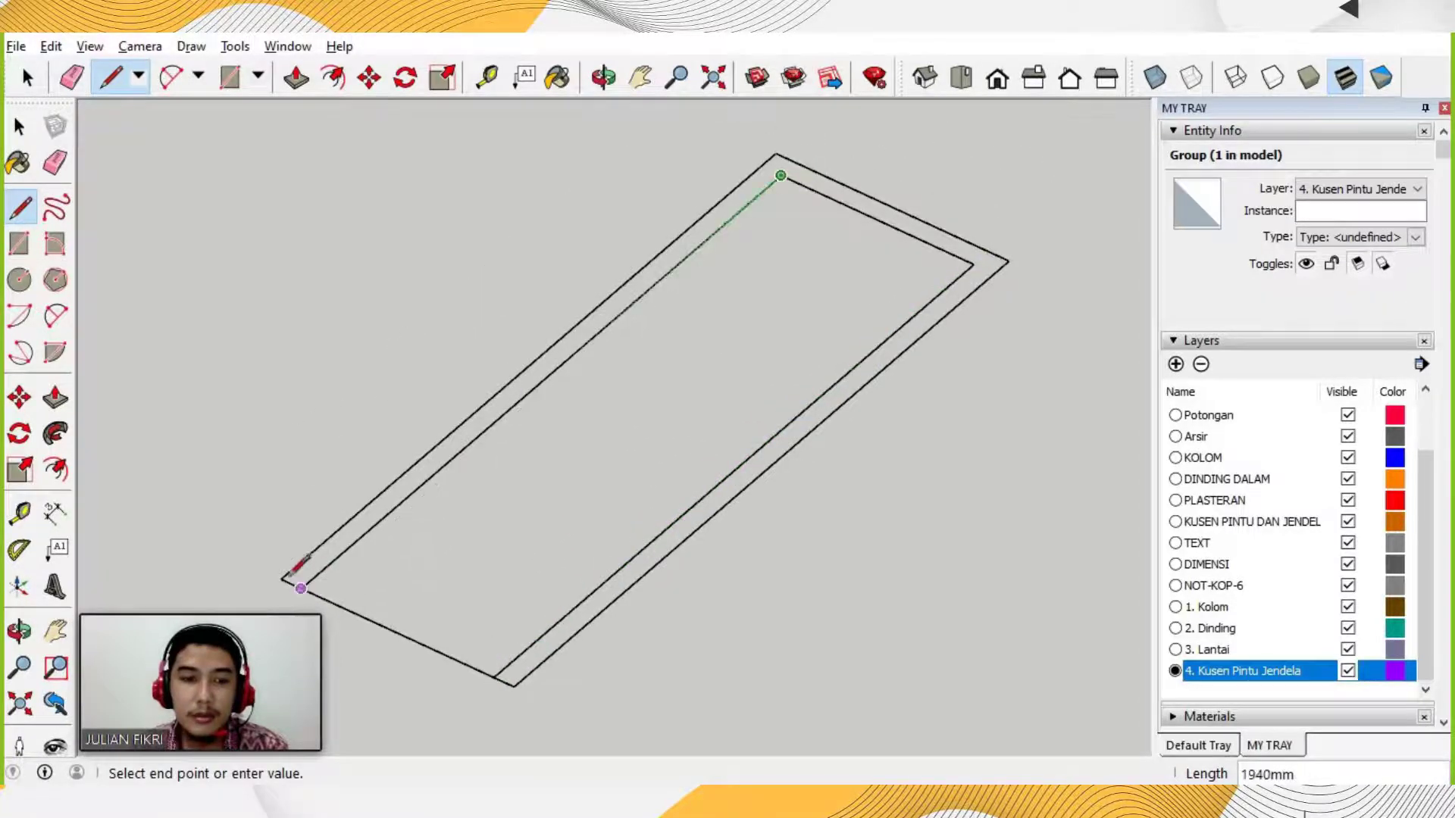
left_click(300, 589)
scroll(448, 604, "down", 1)
key("space")
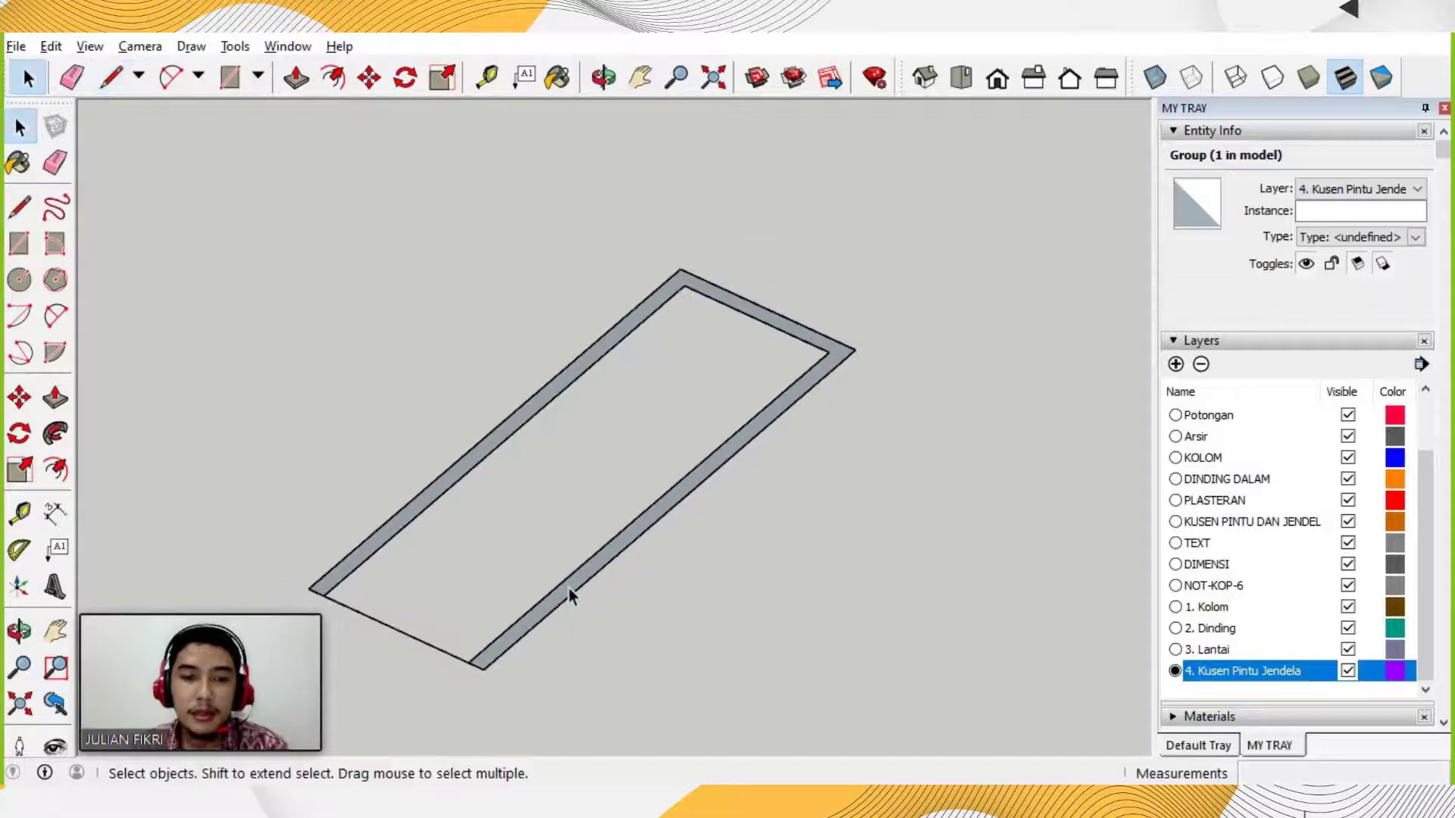
Group the single-door frame face with its edges and extrude it 150 mm inside the group.
double_click(570, 594)
right_click(569, 591)
left_click(617, 474)
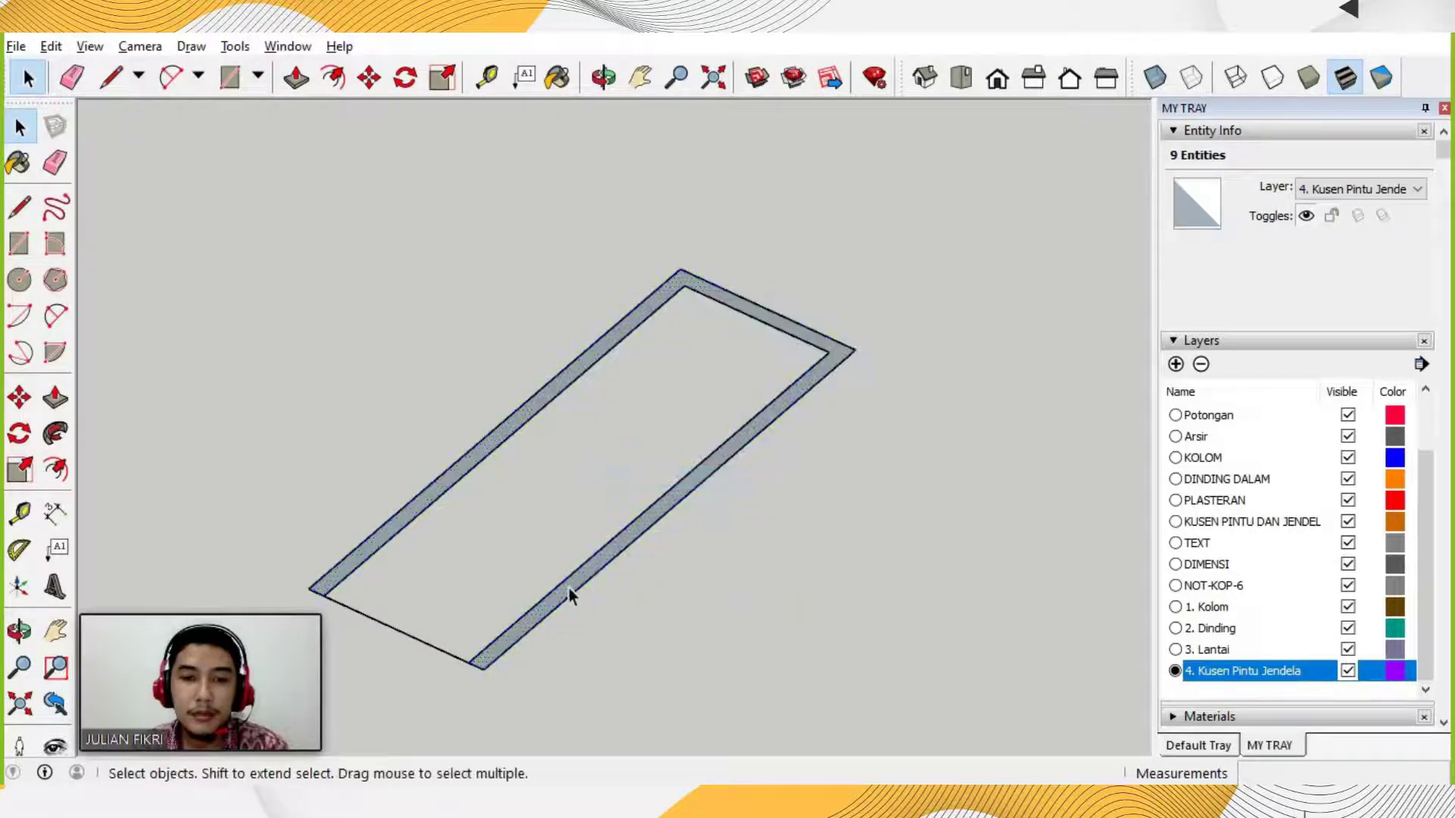
double_click(570, 588)
key("p")
left_click(572, 588)
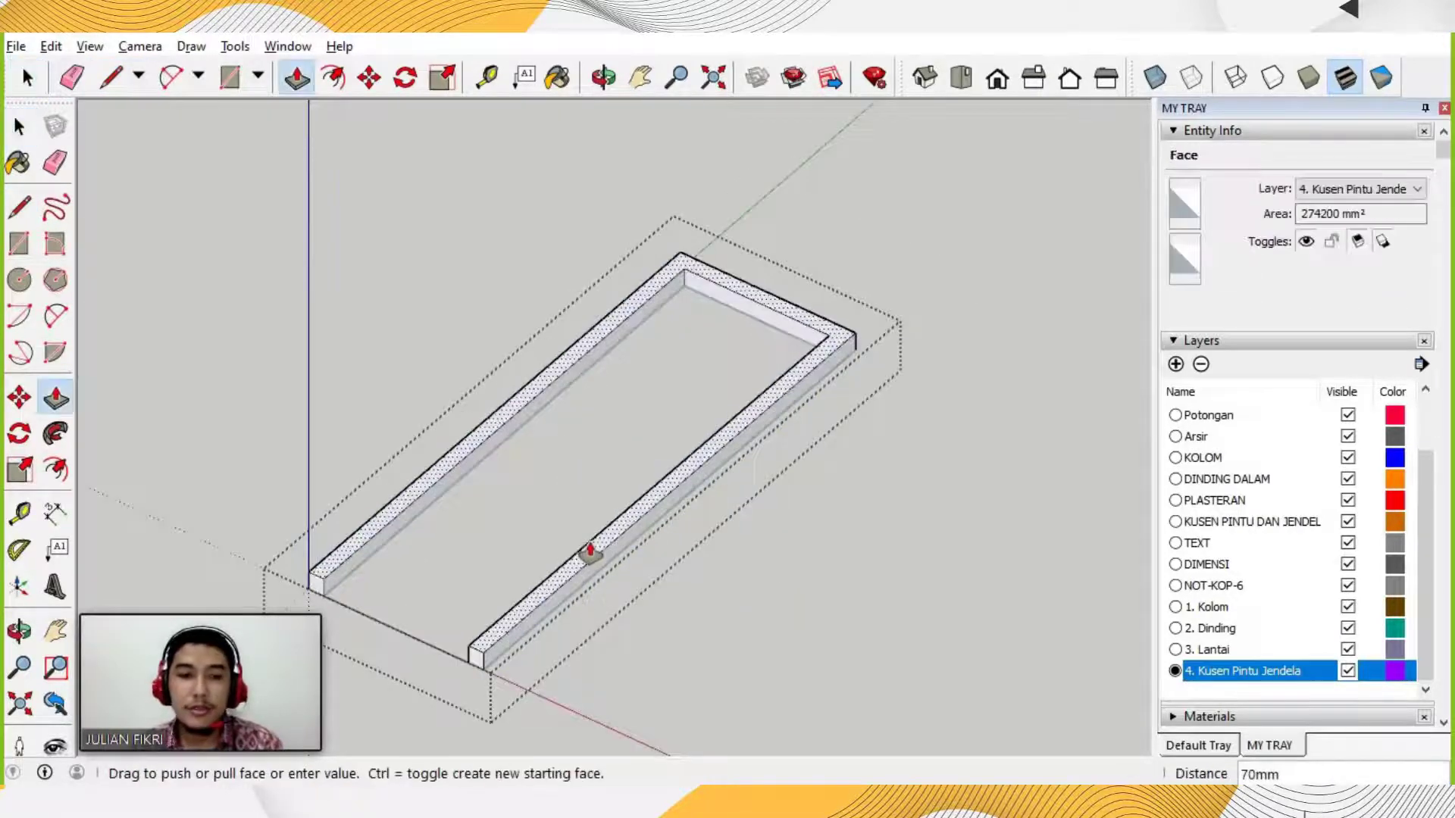
type("150")
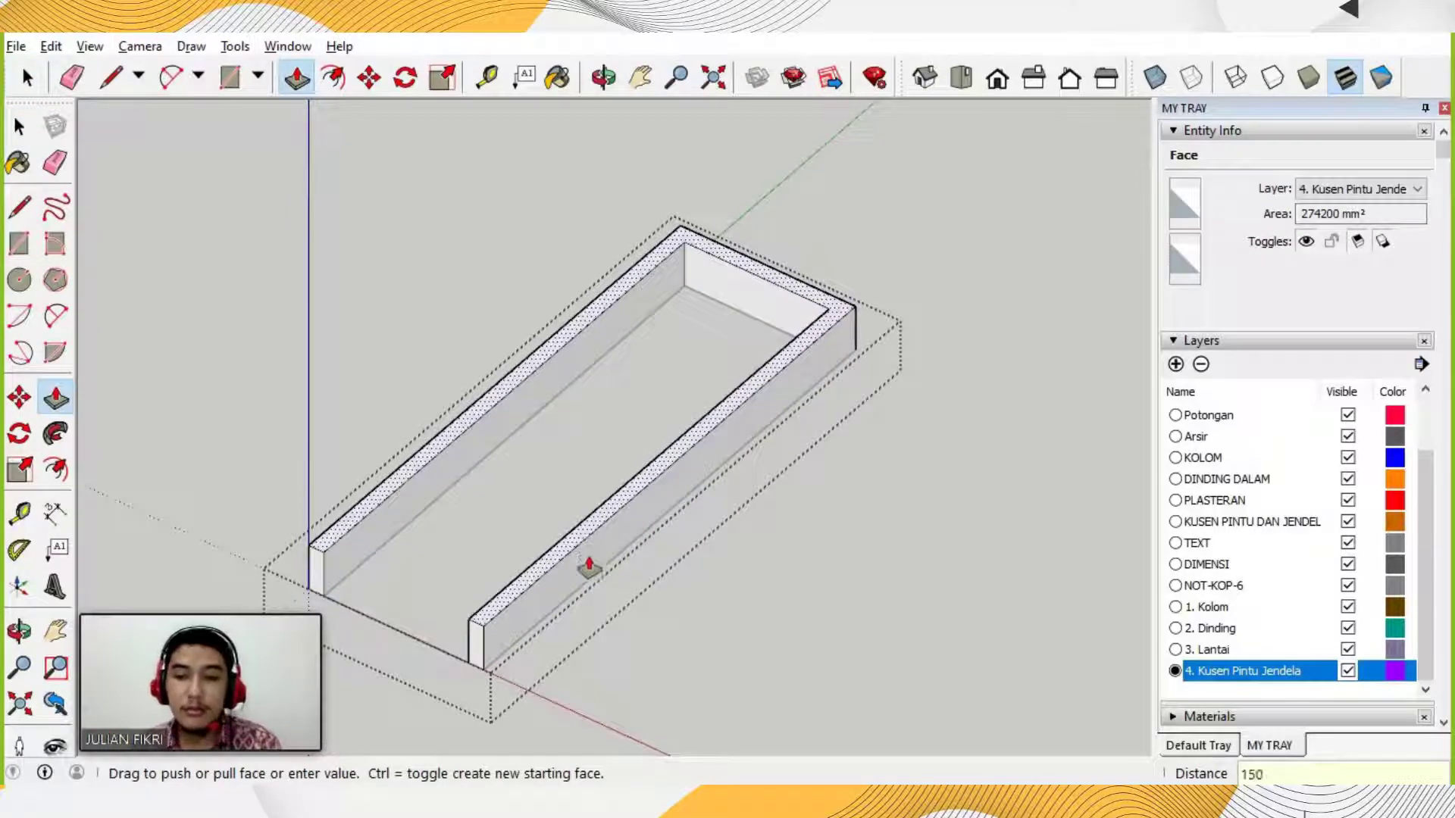
key("Return")
key("space")
key("Escape")
Draw a rectangle filling the base of the single-door frame opening and make it a separate group.
key("r")
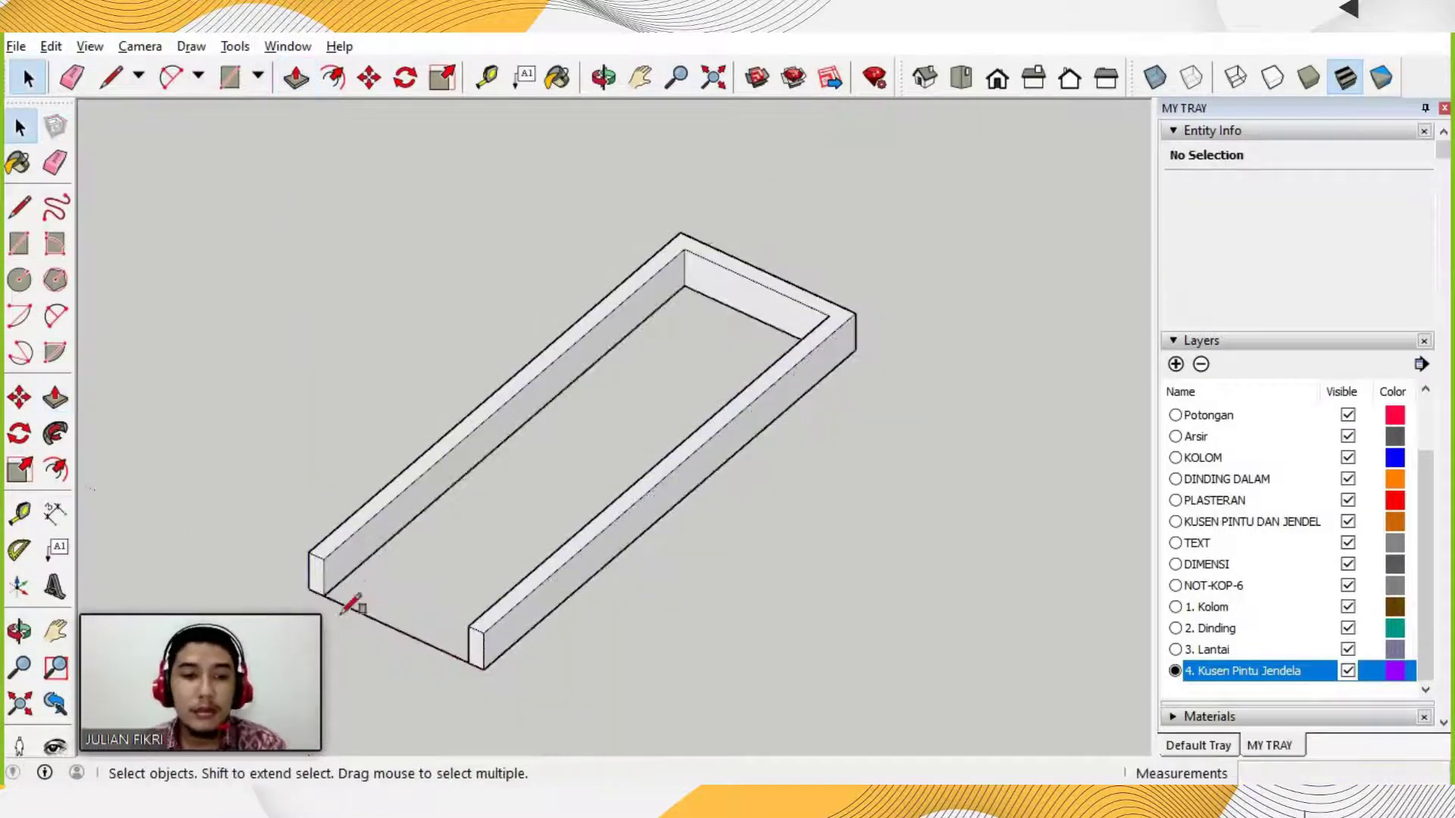
scroll(419, 635, "up", 1)
left_click(313, 591)
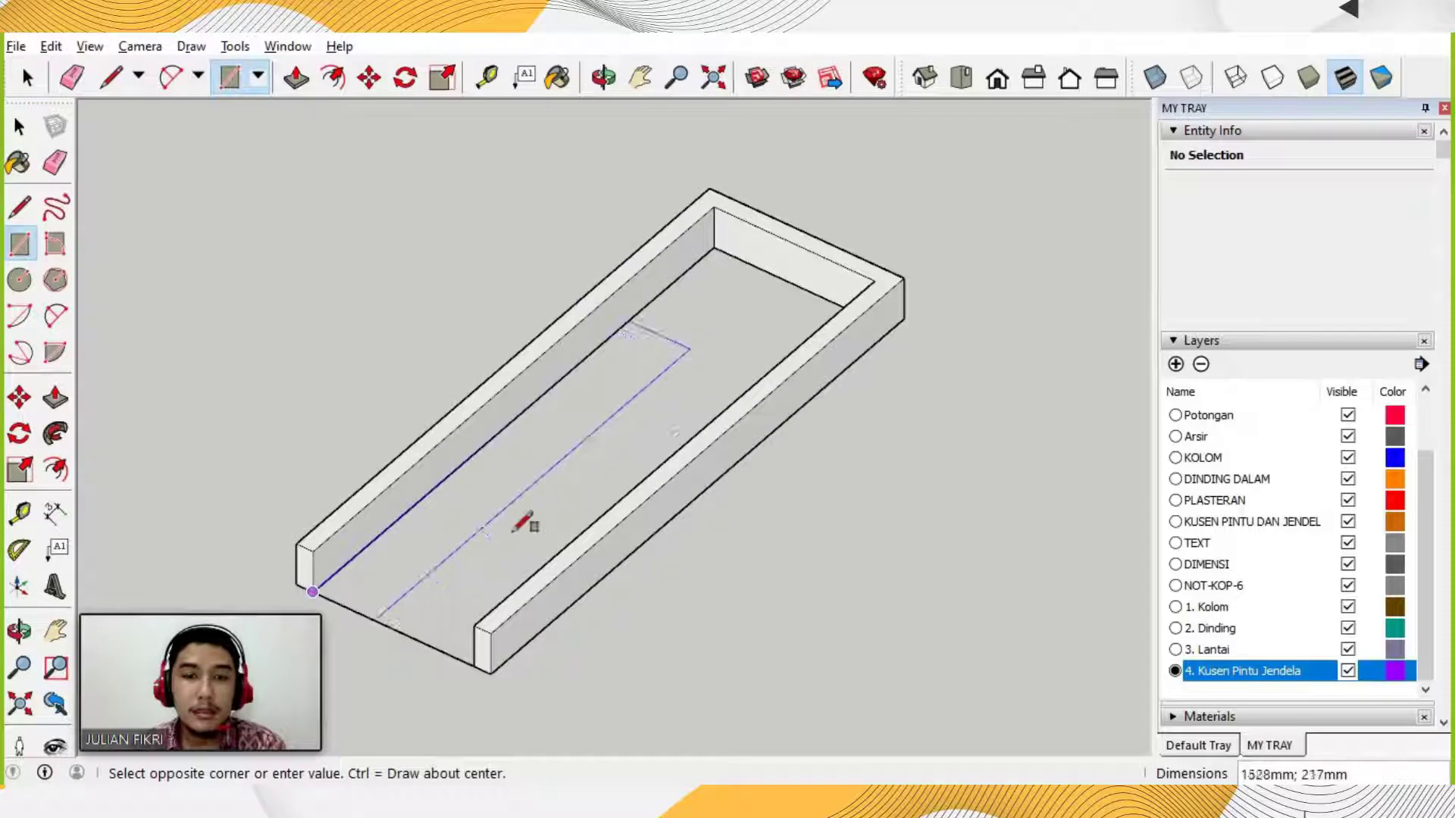
key("Escape")
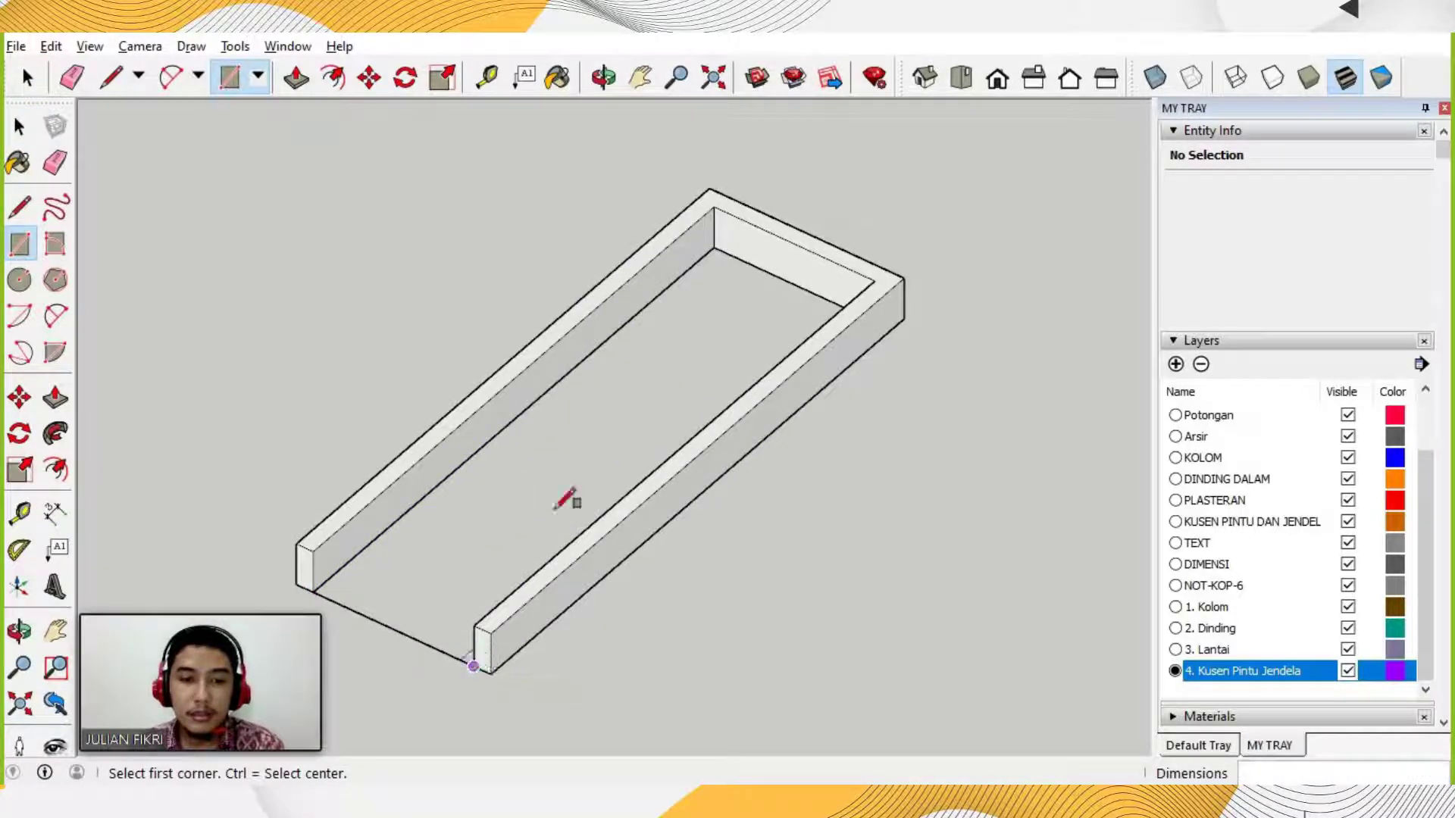
left_click(478, 652)
left_click(714, 250)
key("space")
double_click(689, 326)
right_click(689, 326)
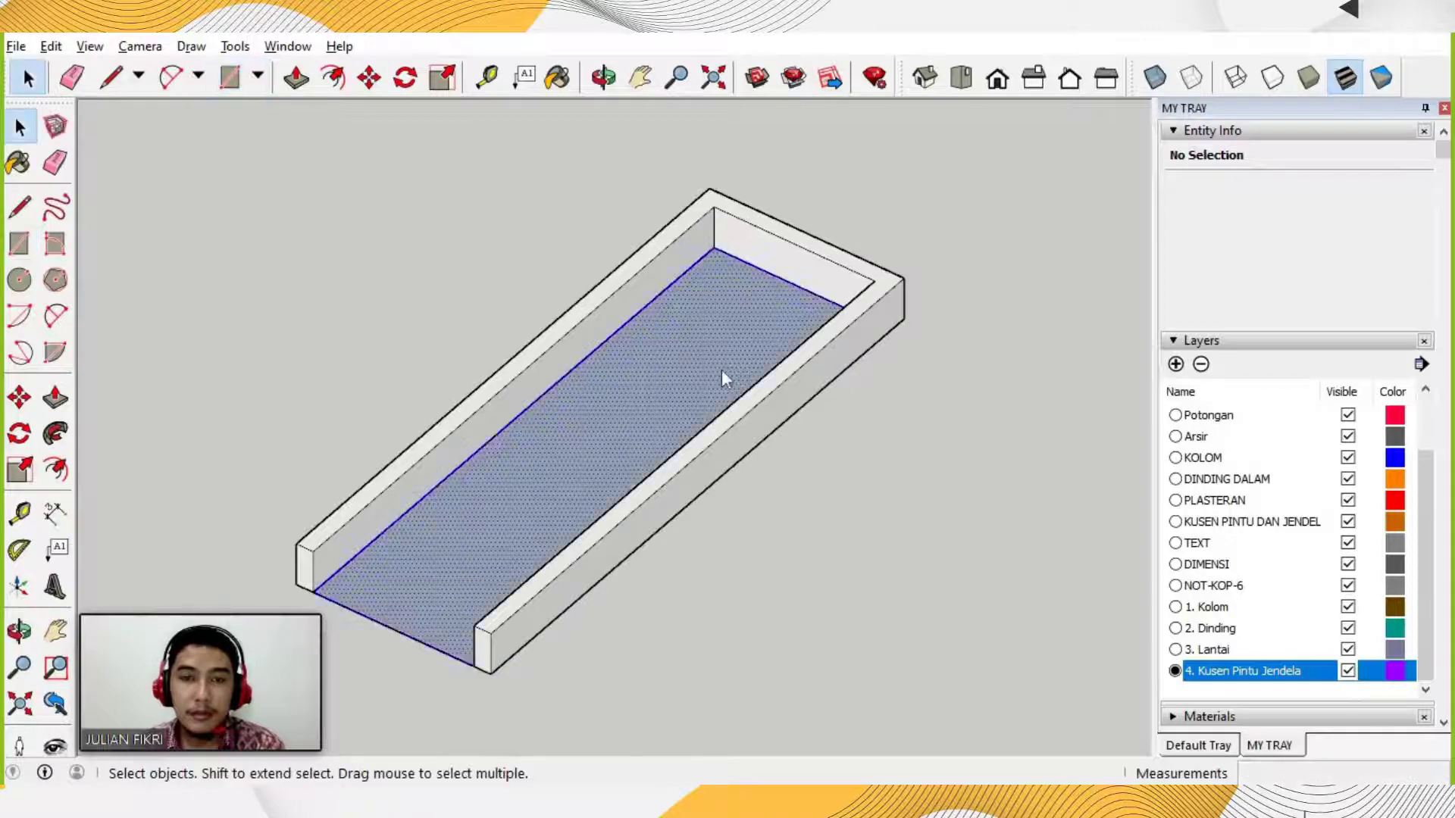
left_click(747, 515)
Extrude the single-door leaf face 40 mm inside its group.
double_click(626, 443)
key("p")
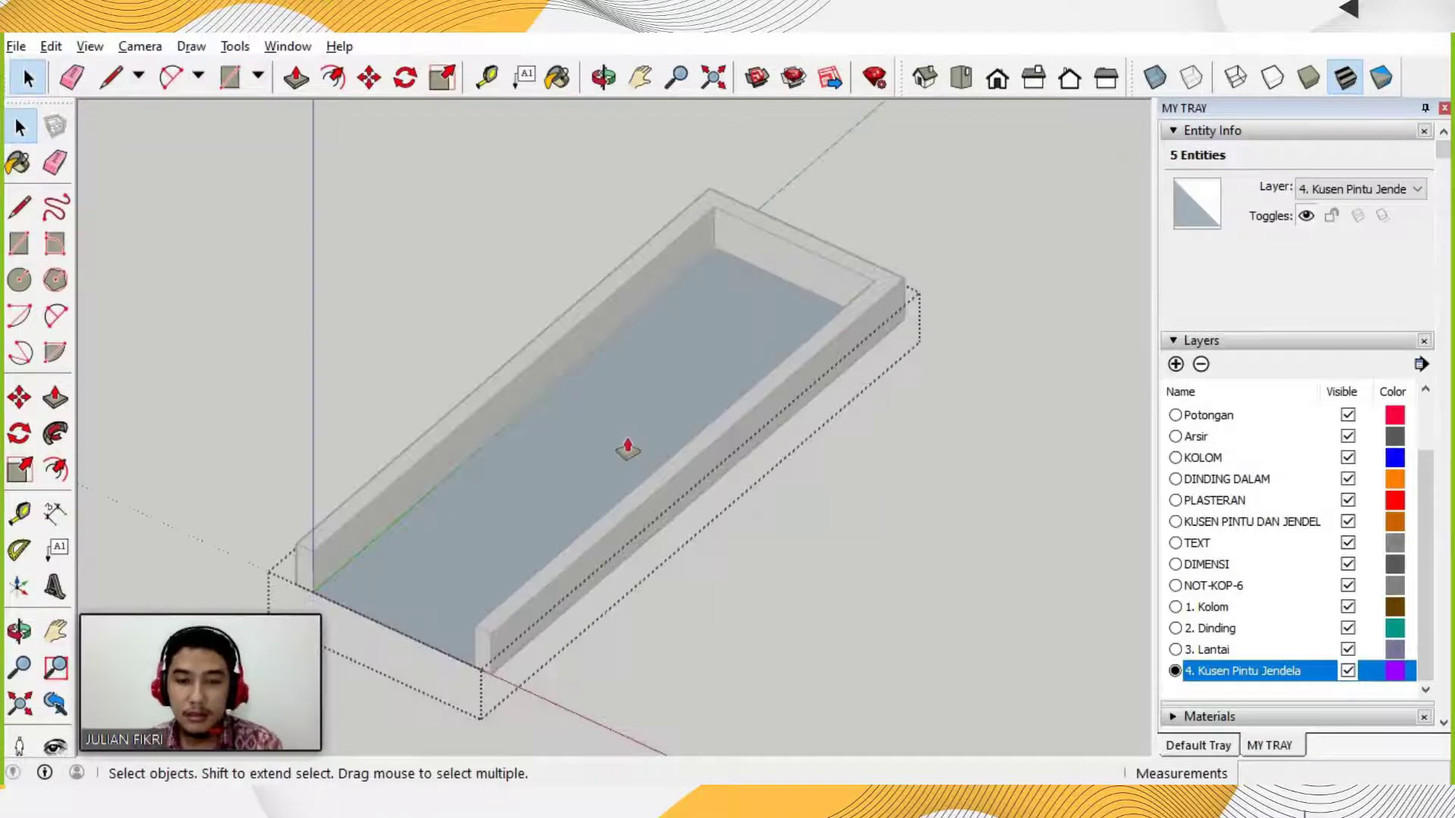
left_click(626, 444)
type("40")
key("Return")
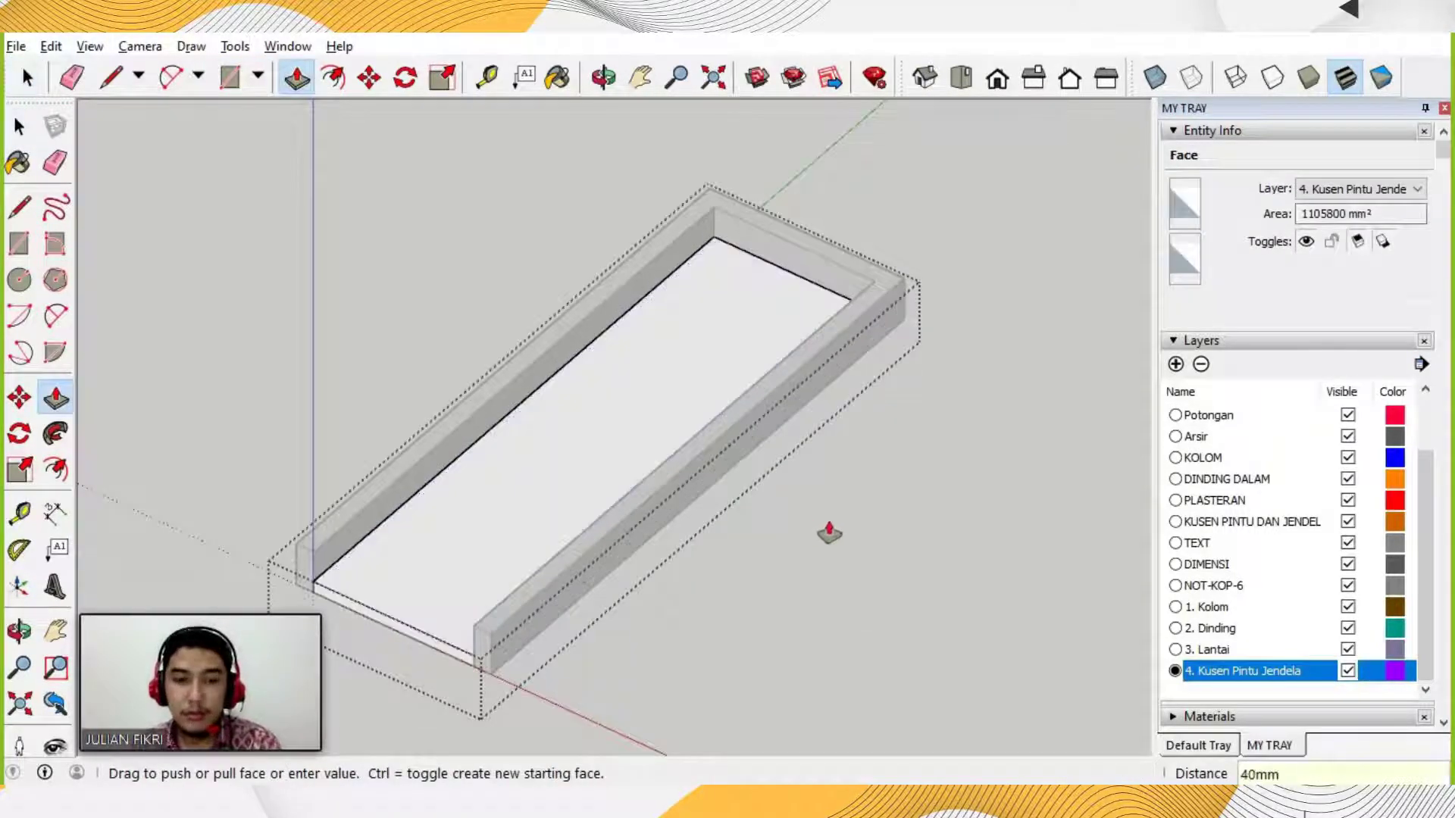
key("space")
key("Escape")
Examine the lower edge of the grouped door-and-window unit, the single door, and the multi-pane frame outline.
scroll(778, 345, "down", 4)
scroll(778, 344, "down", 1)
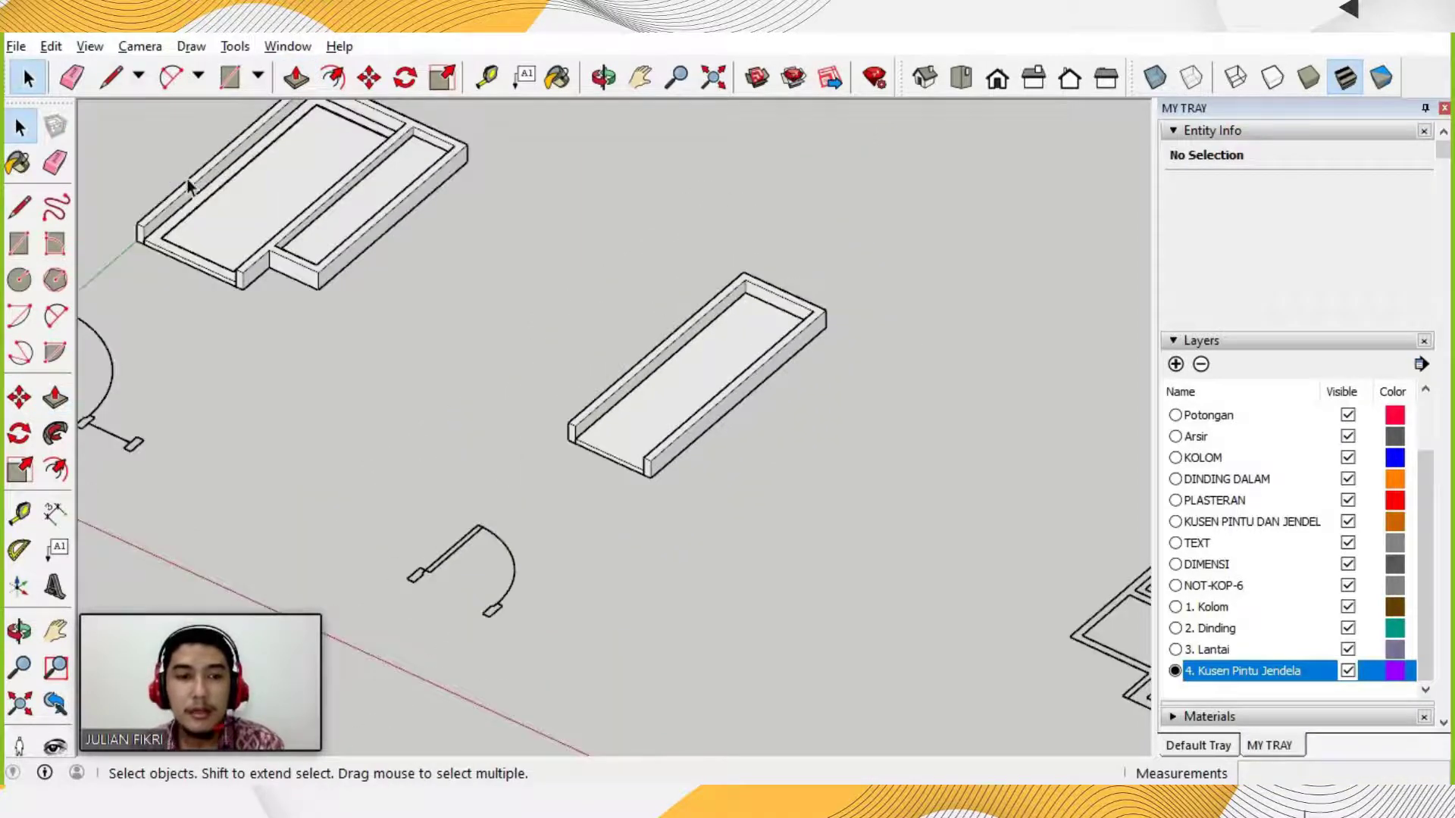
scroll(288, 205, "up", 2)
scroll(284, 215, "down", 1)
scroll(219, 216, "up", 2)
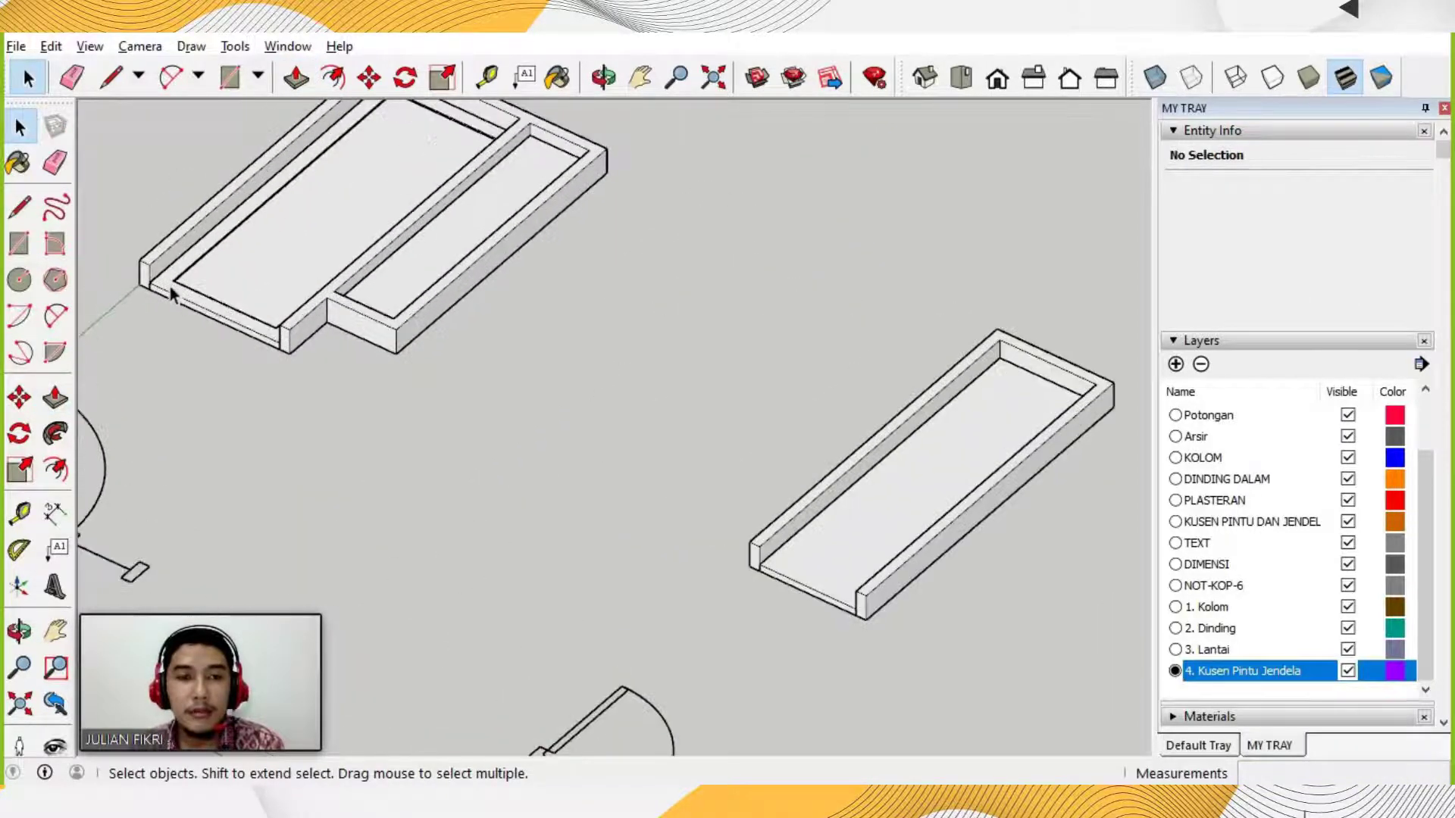
scroll(171, 294, "up", 3)
left_click(200, 288)
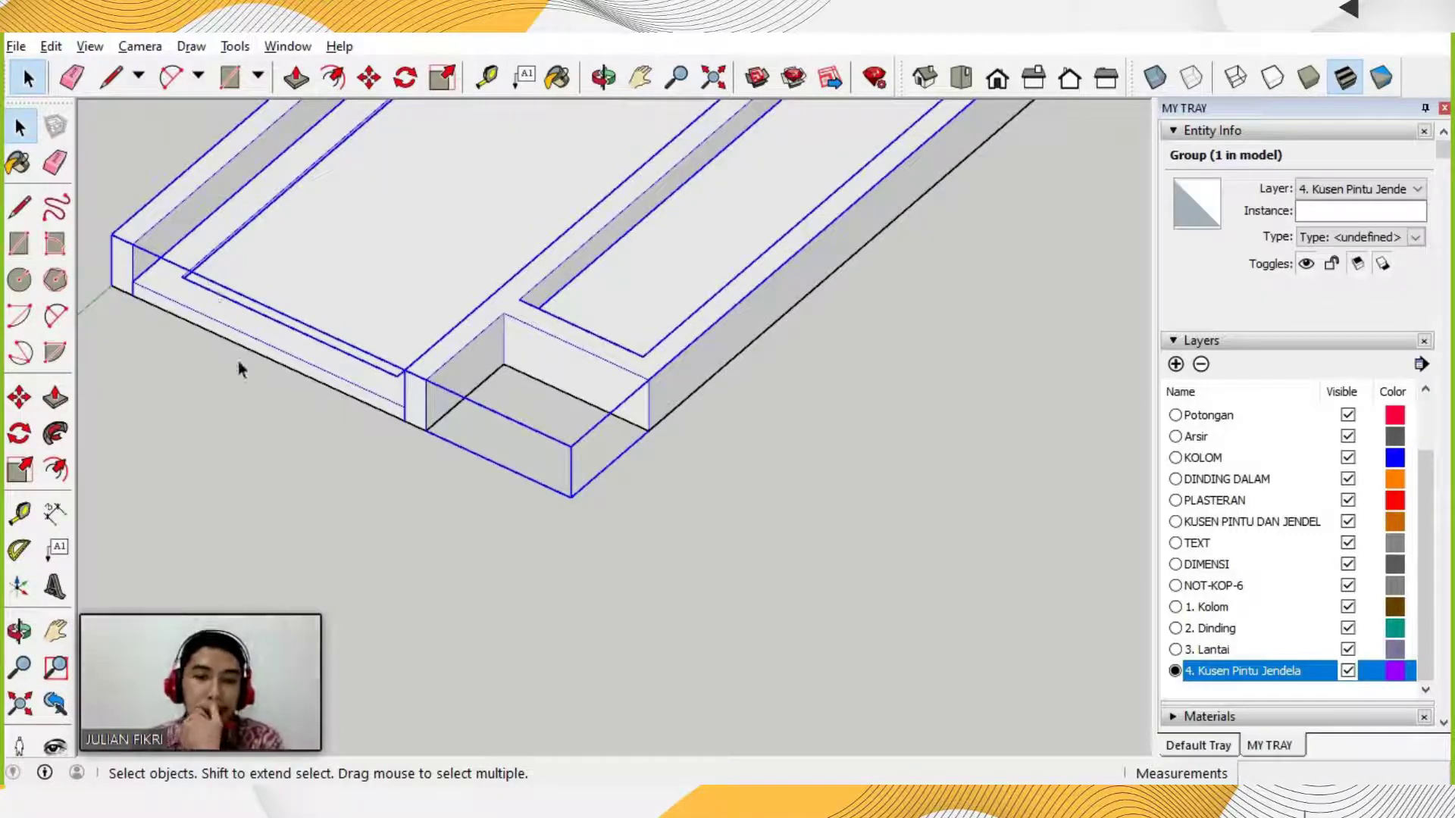
scroll(530, 424, "down", 3)
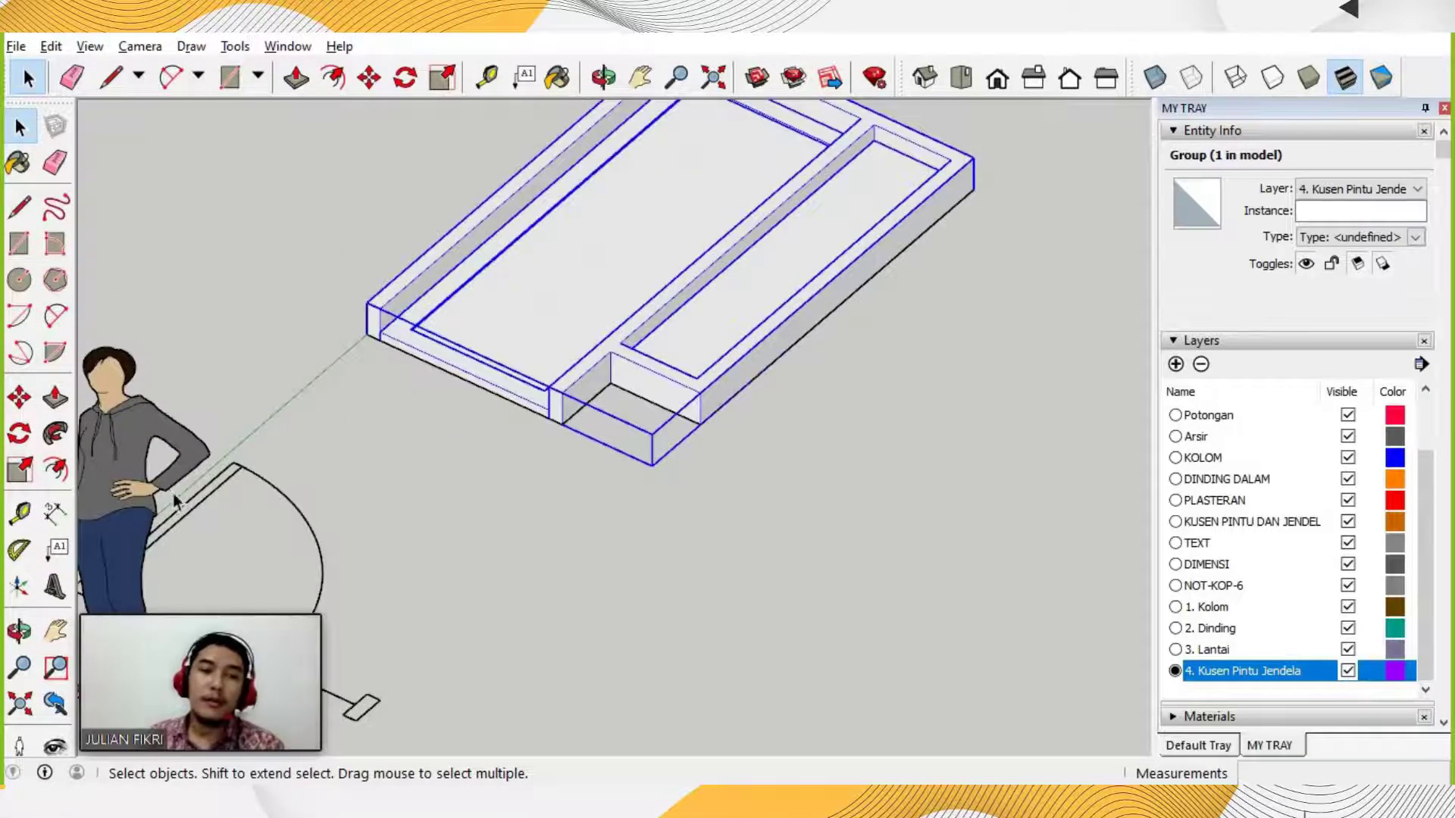
scroll(465, 383, "up", 2)
scroll(473, 301, "up", 3)
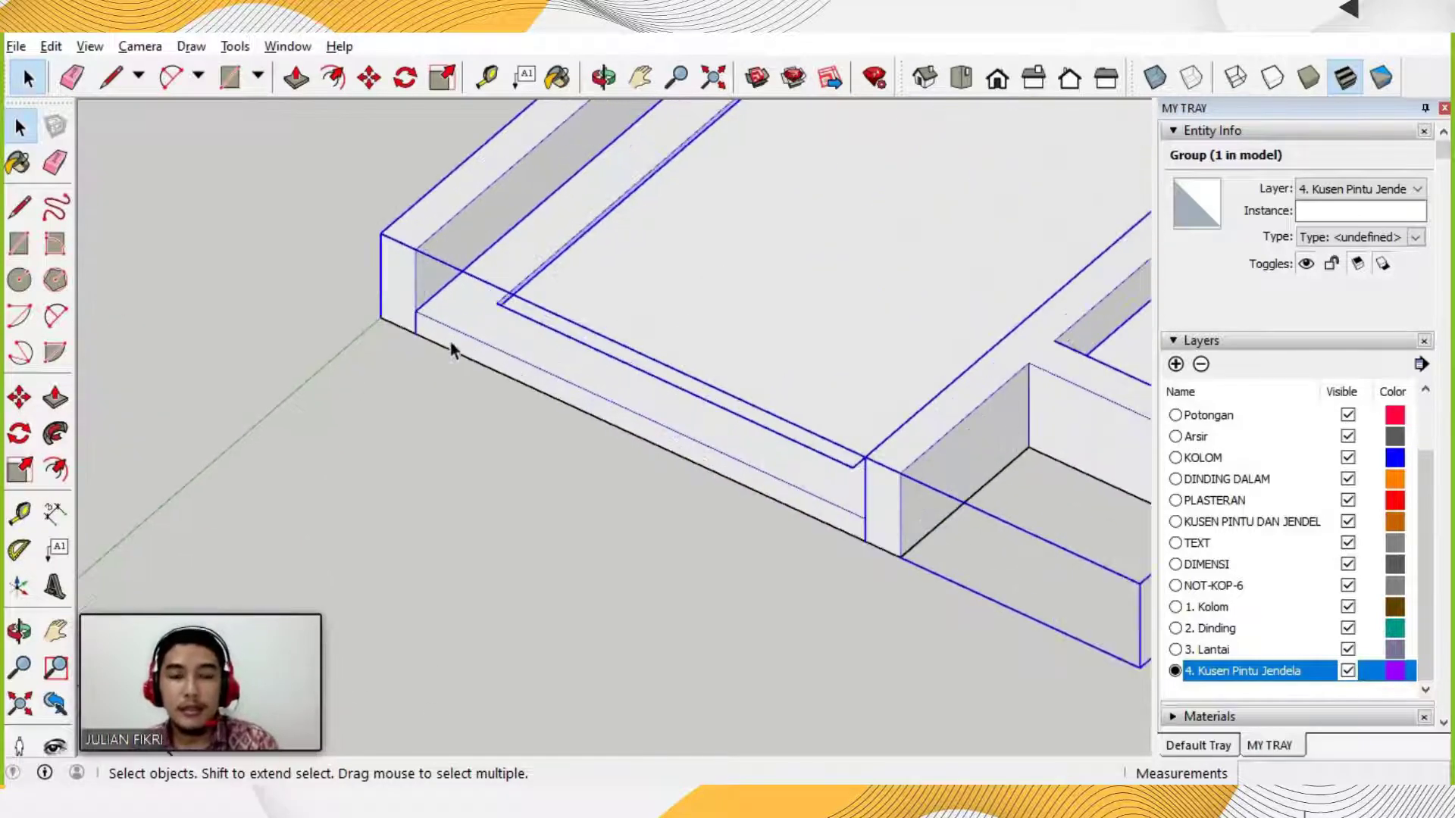
scroll(470, 303, "down", 5)
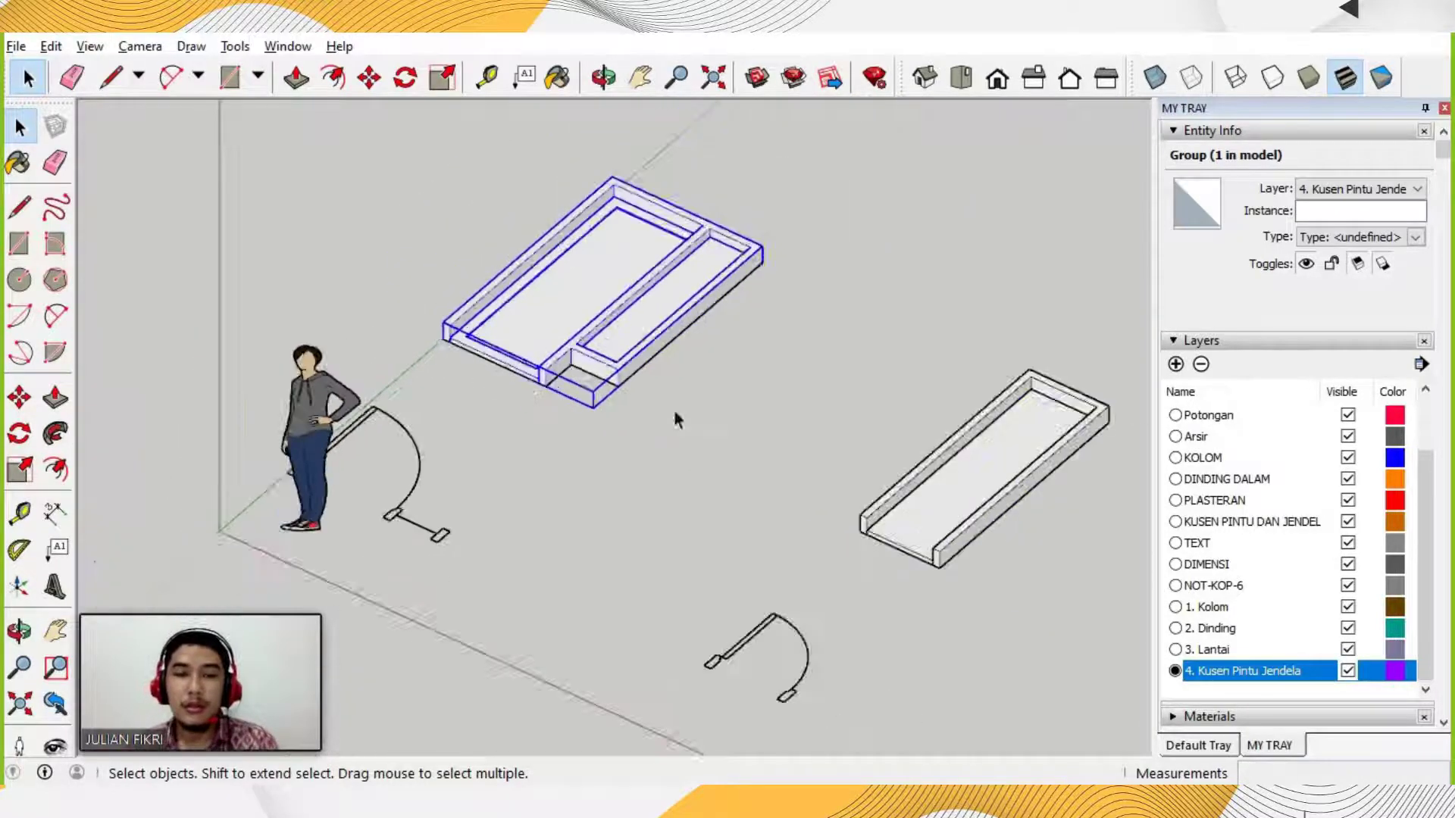
scroll(198, 416, "down", 2)
scroll(887, 557, "up", 5)
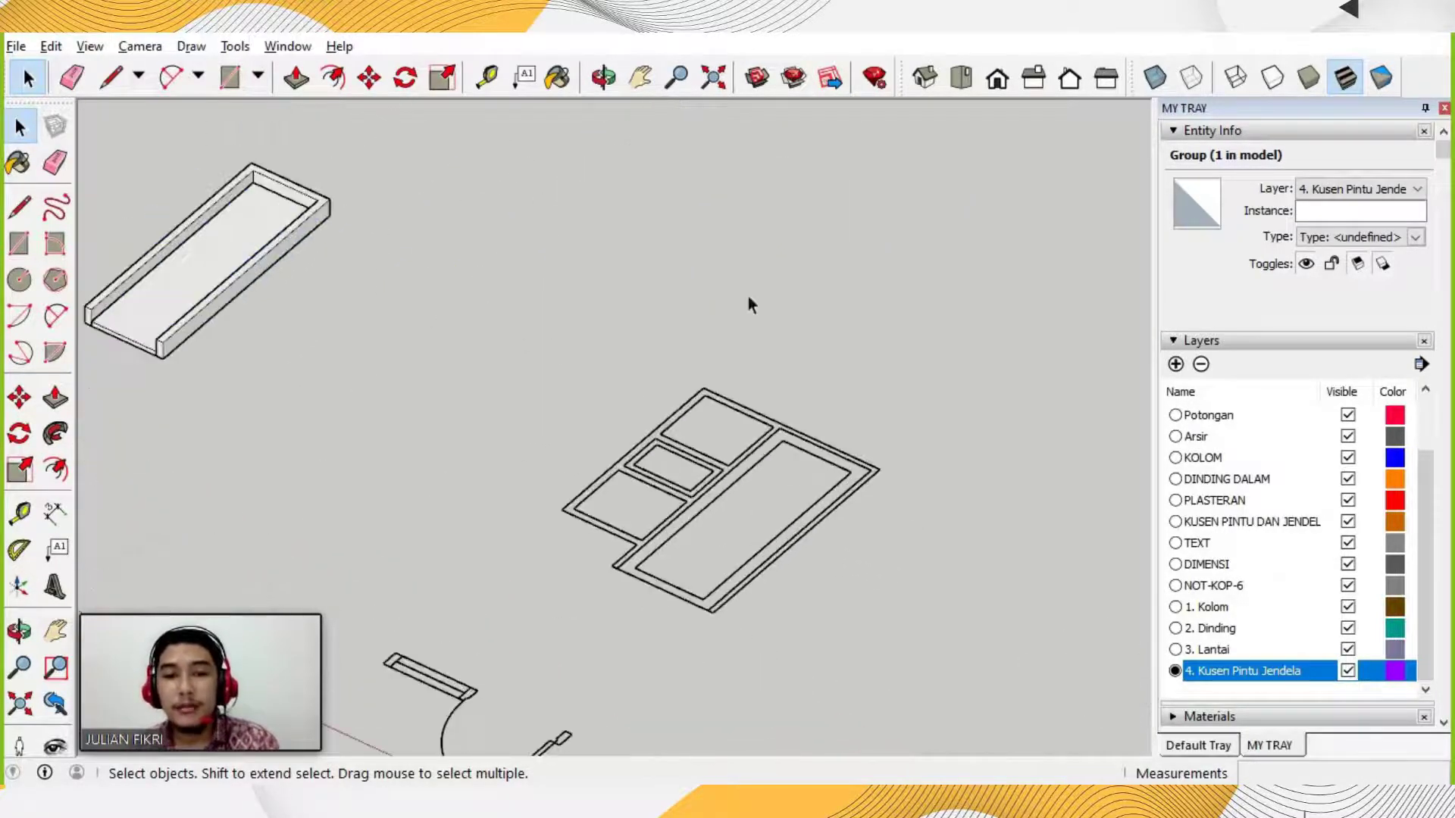
scroll(383, 466, "down", 5)
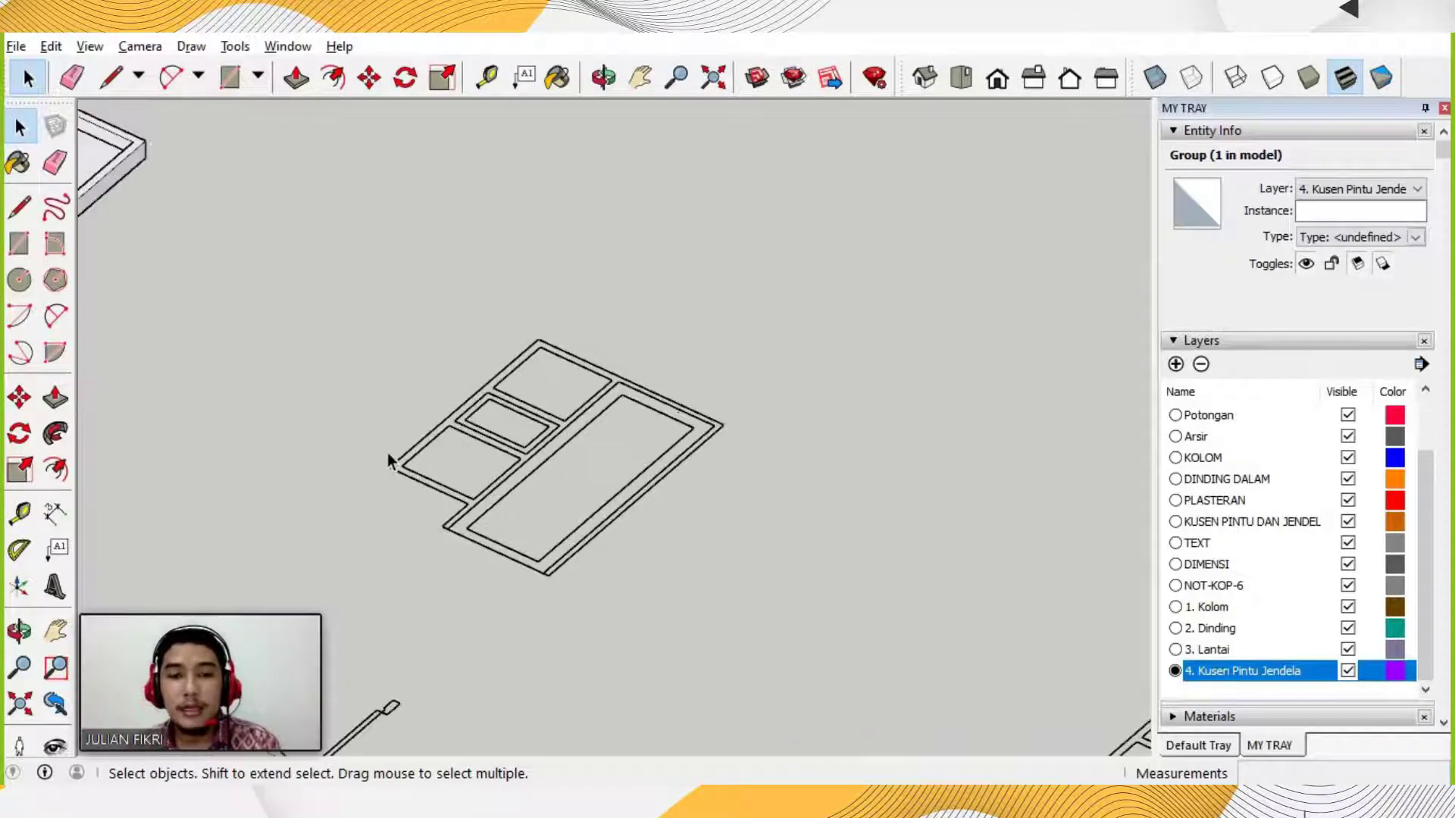
Trace the outer outline of the six-pane window frame with a 1200 by 1700 mm rectangle.
scroll(792, 634, "up", 5)
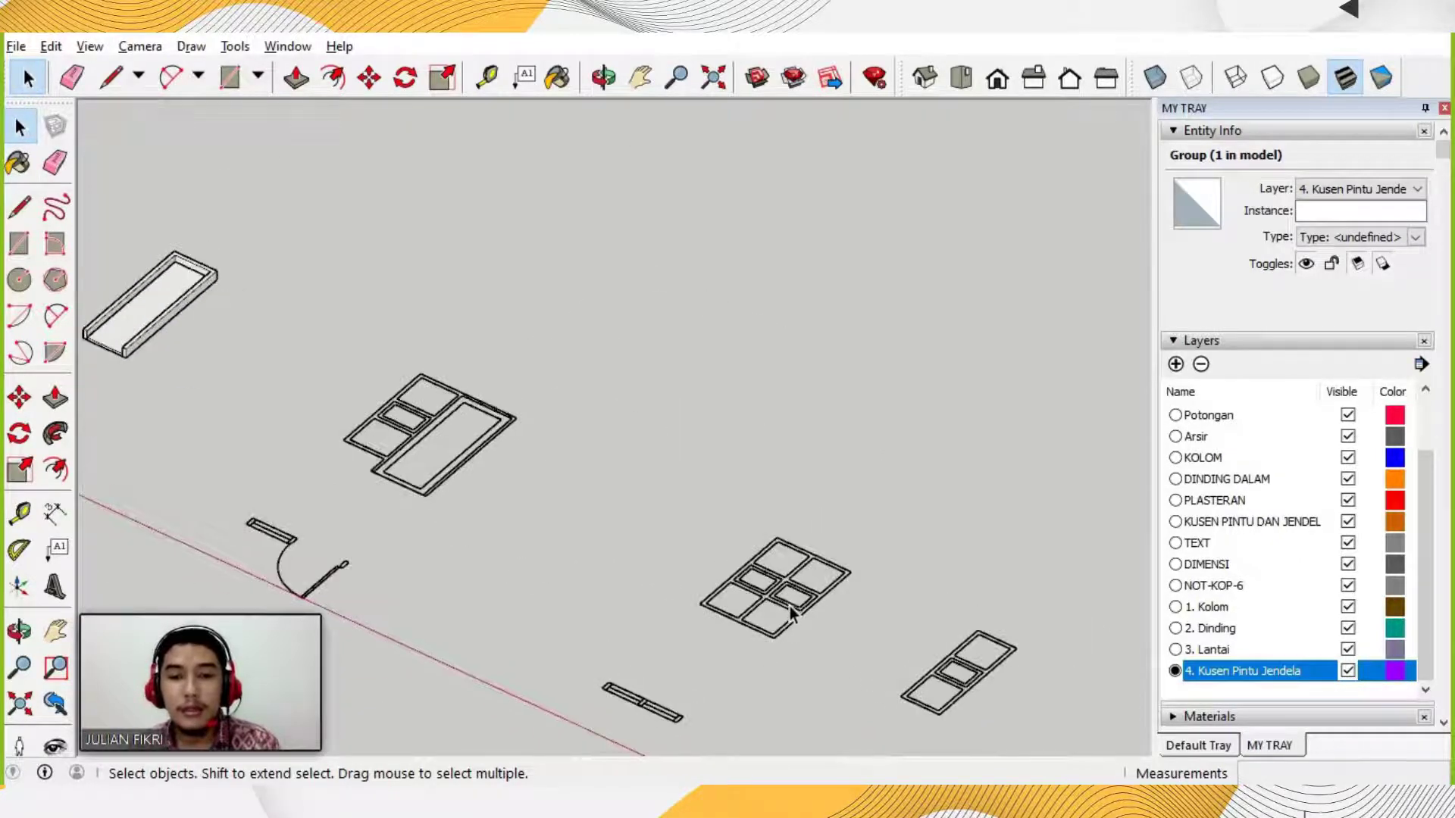
scroll(557, 629, "down", 2)
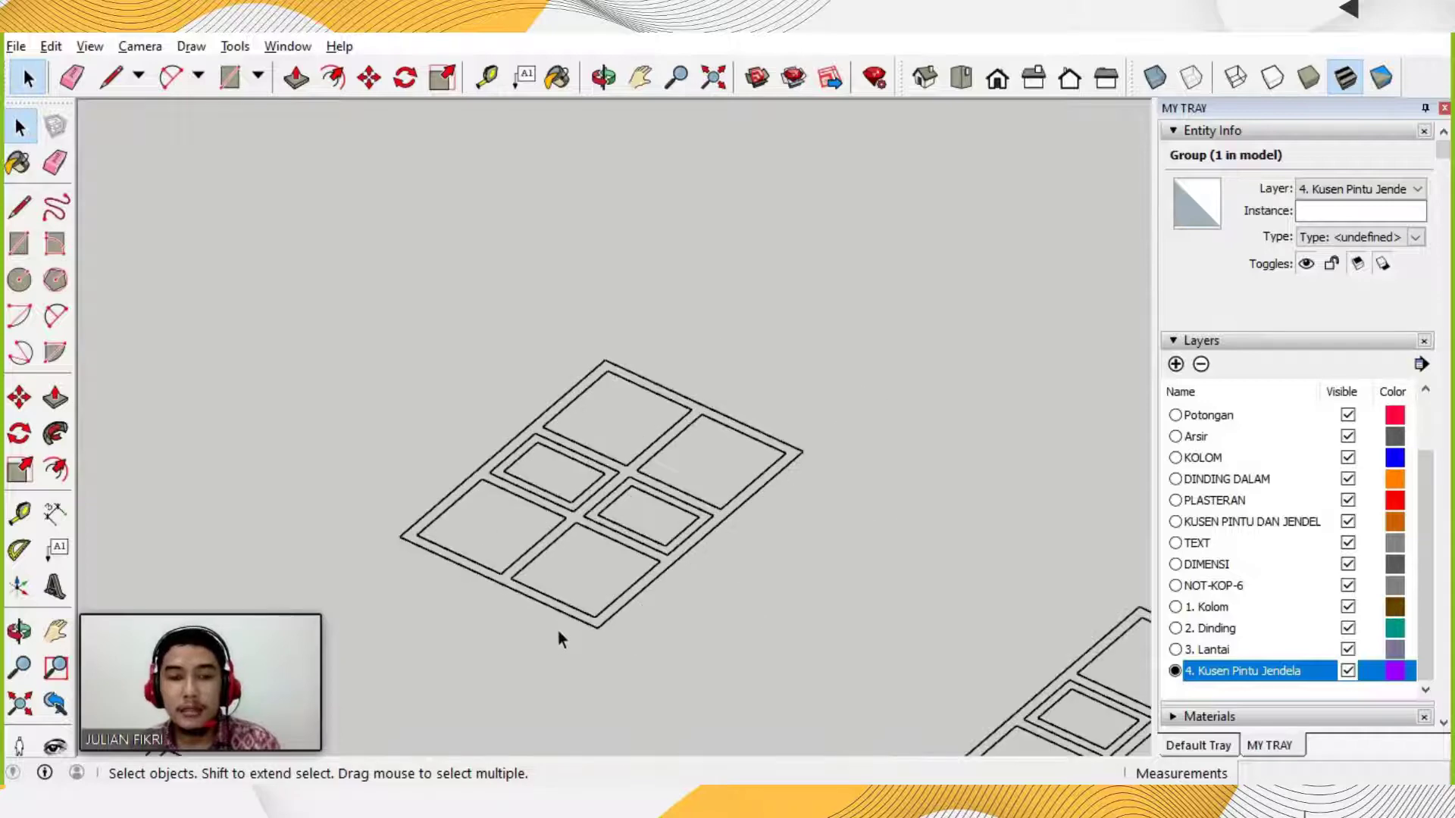
scroll(558, 623, "up", 1)
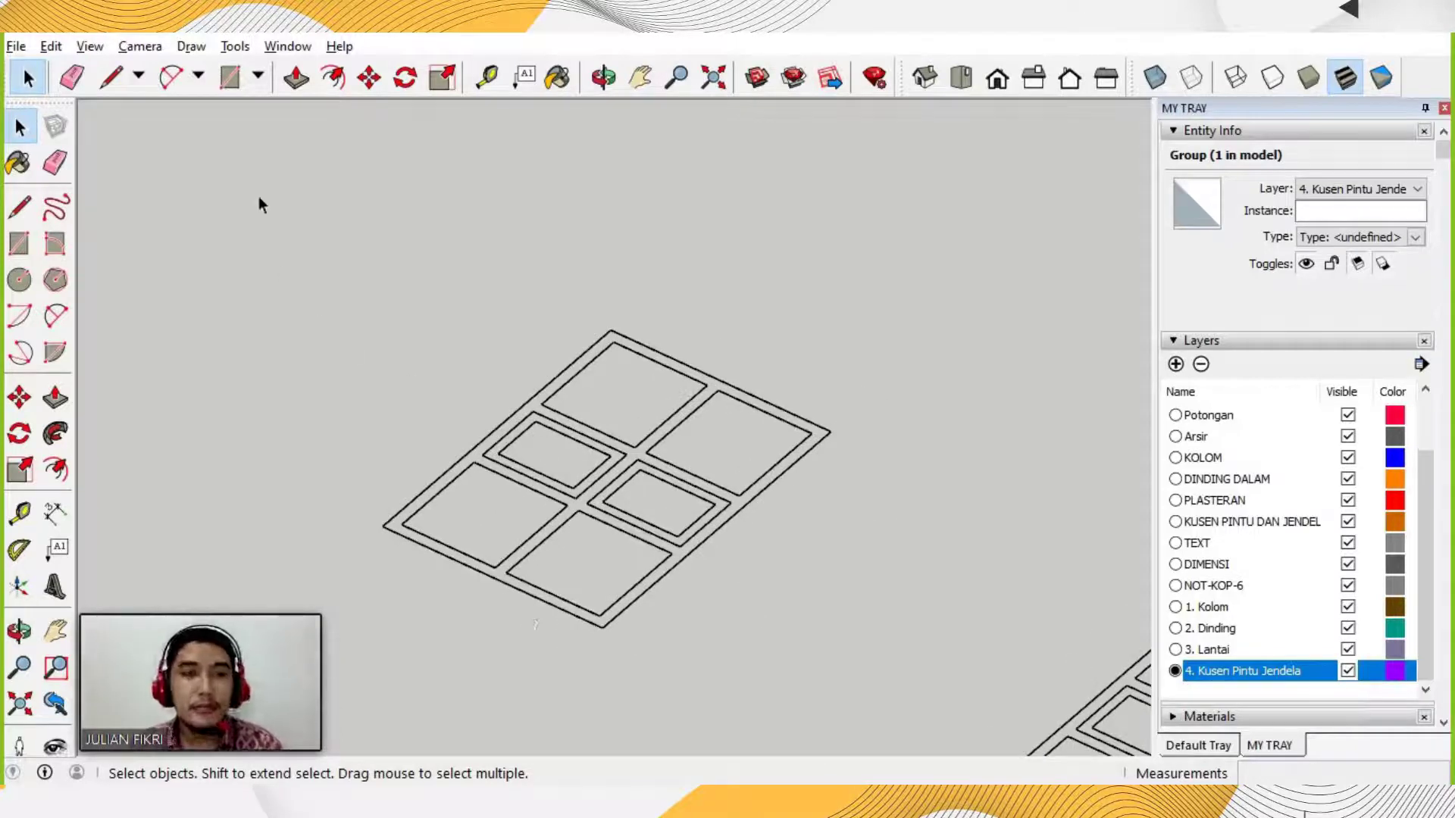
scroll(561, 465, "up", 1)
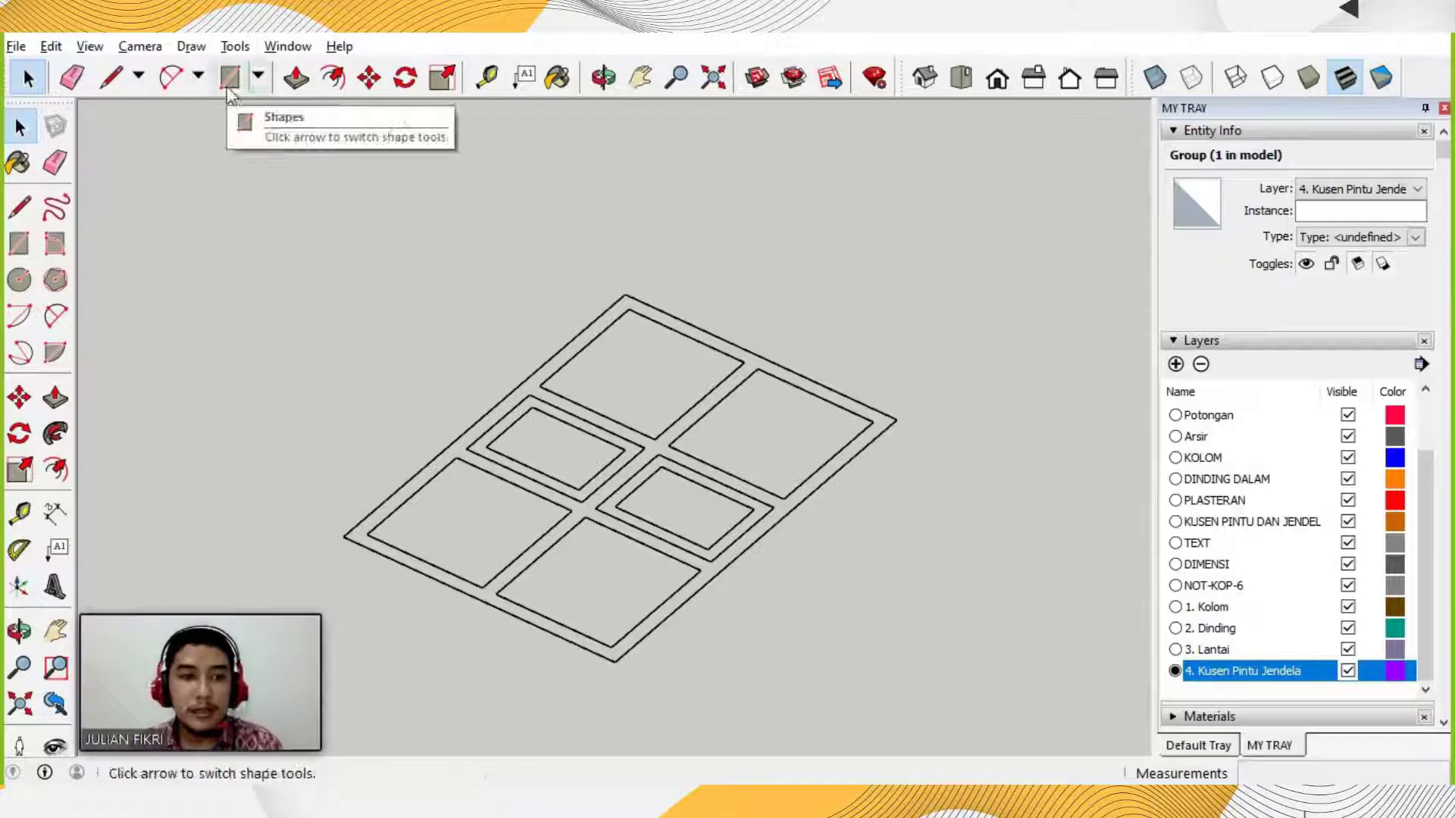
left_click(343, 537)
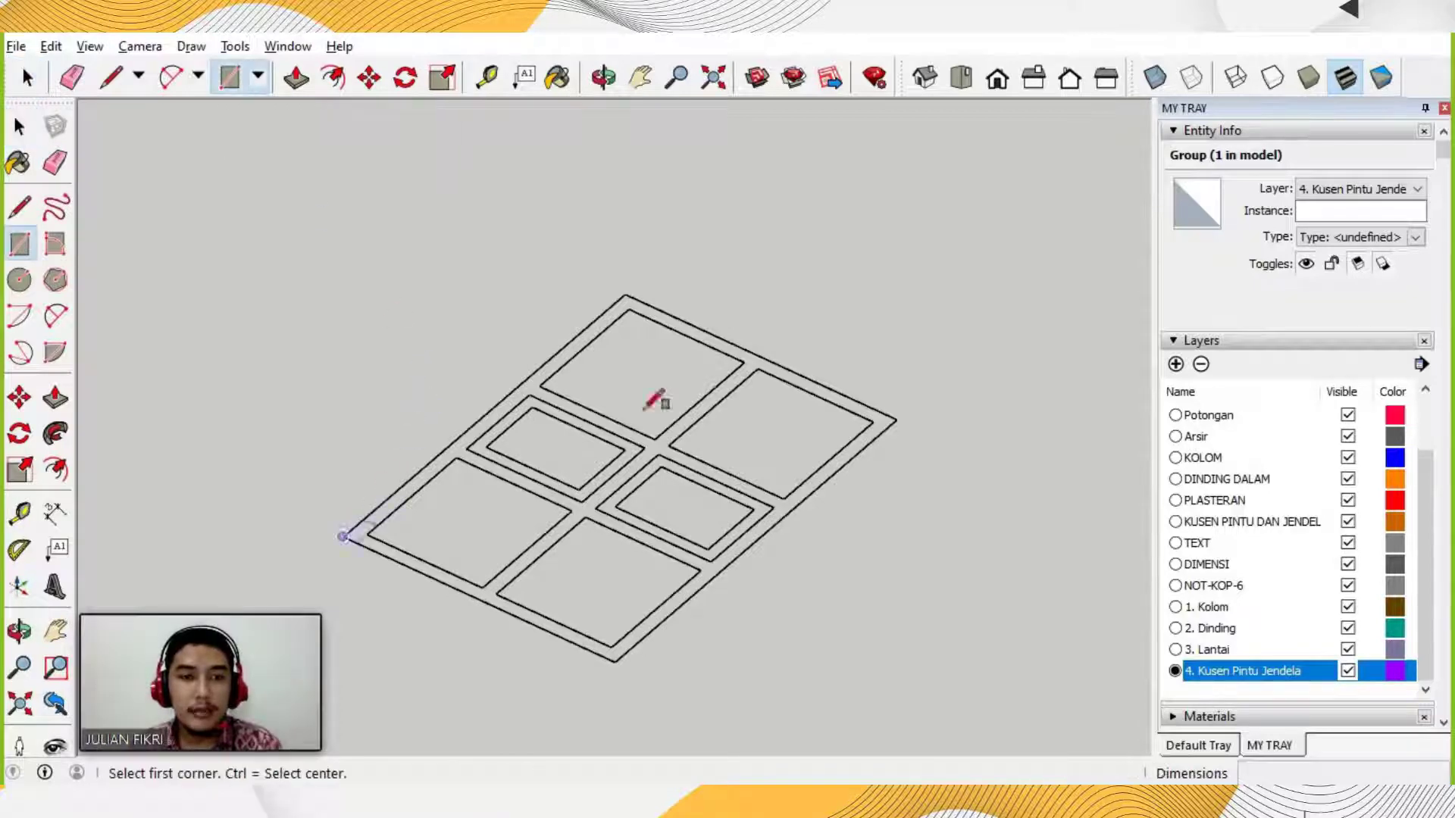
left_click(896, 419)
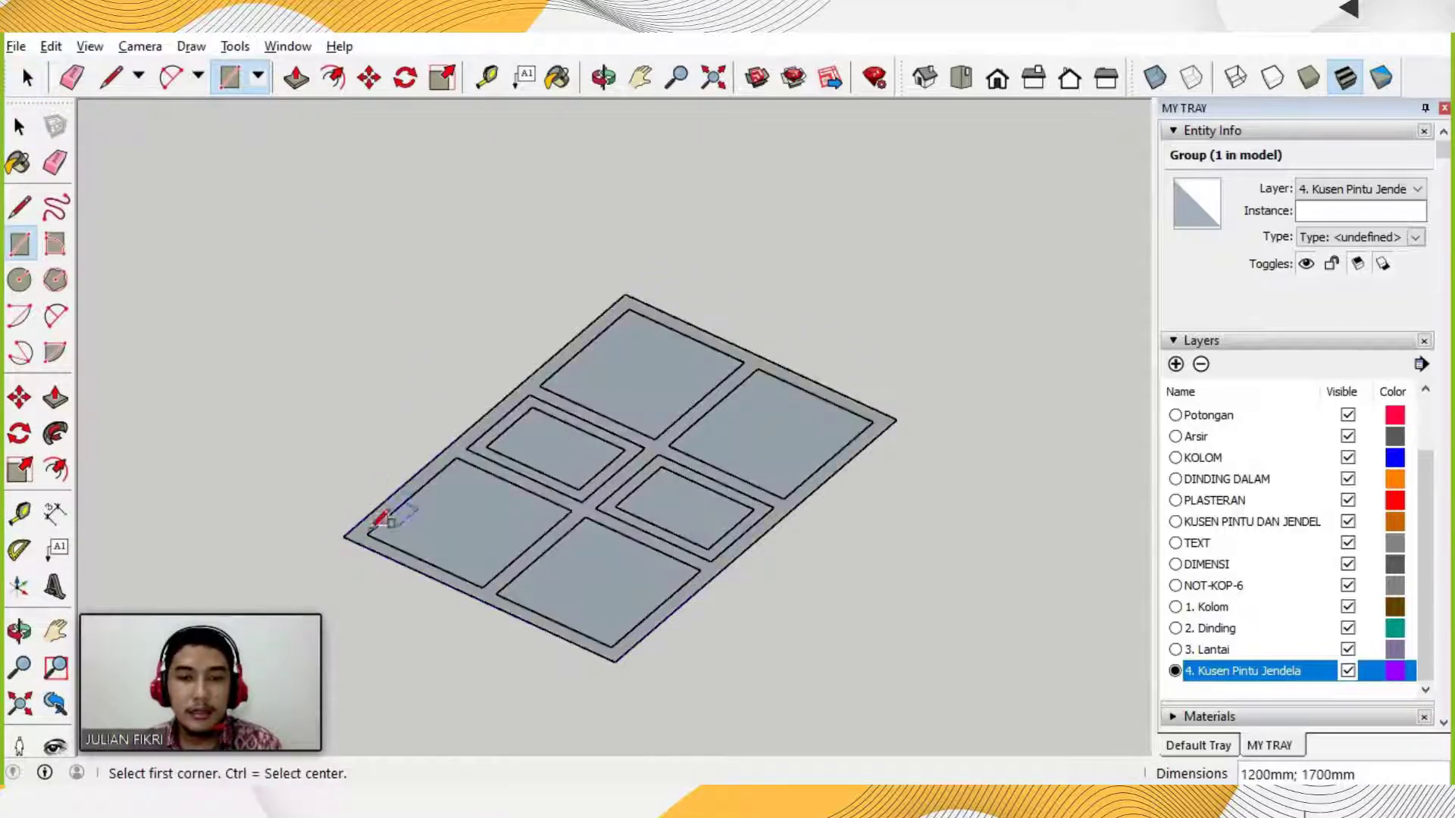
Trace rectangles over all six openings of the window frame, the four large panes and the two middle ones.
left_click(367, 534)
left_click(497, 428)
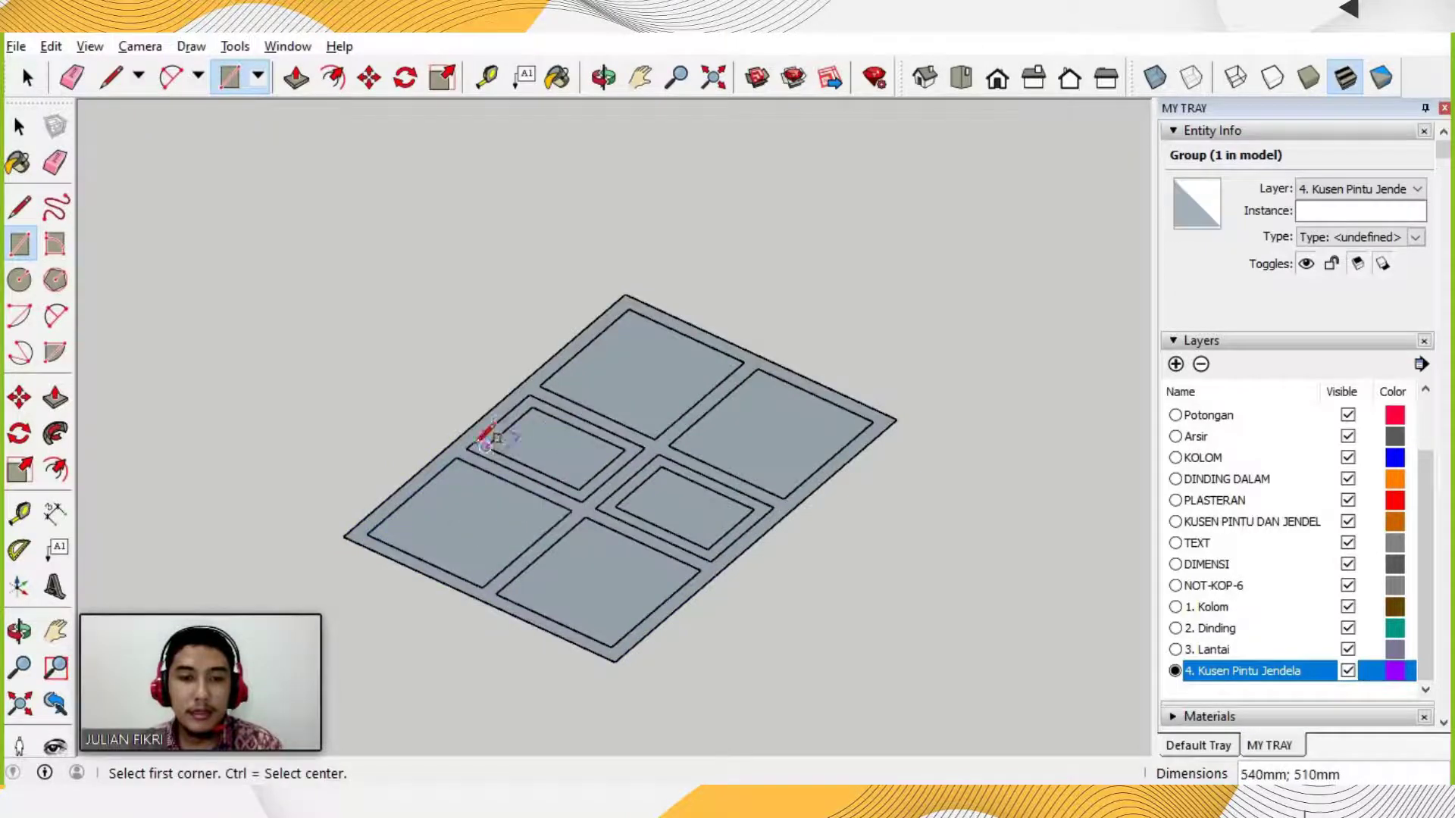
left_click(466, 449)
left_click(644, 448)
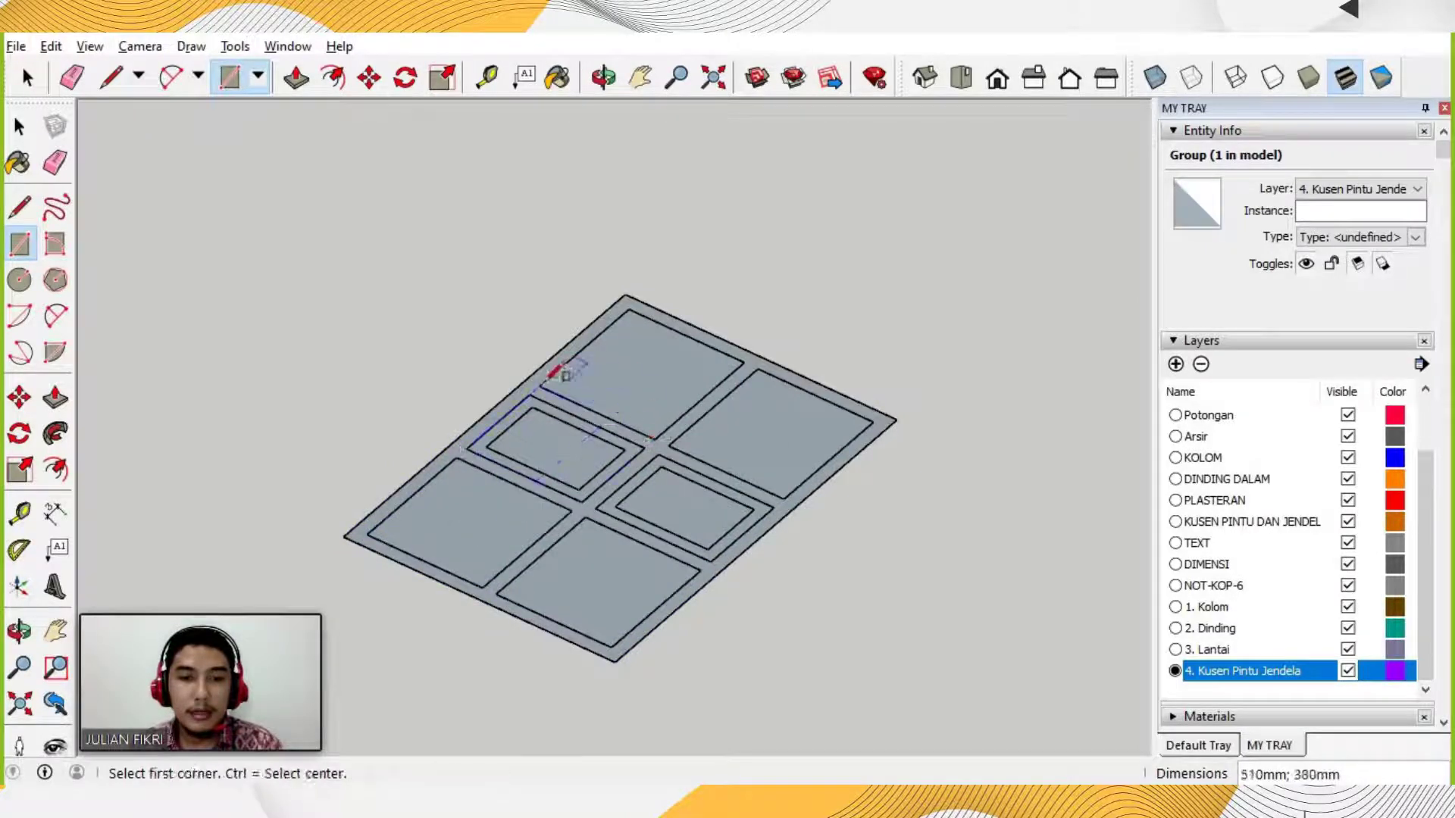
left_click(539, 387)
left_click(742, 360)
left_click(668, 446)
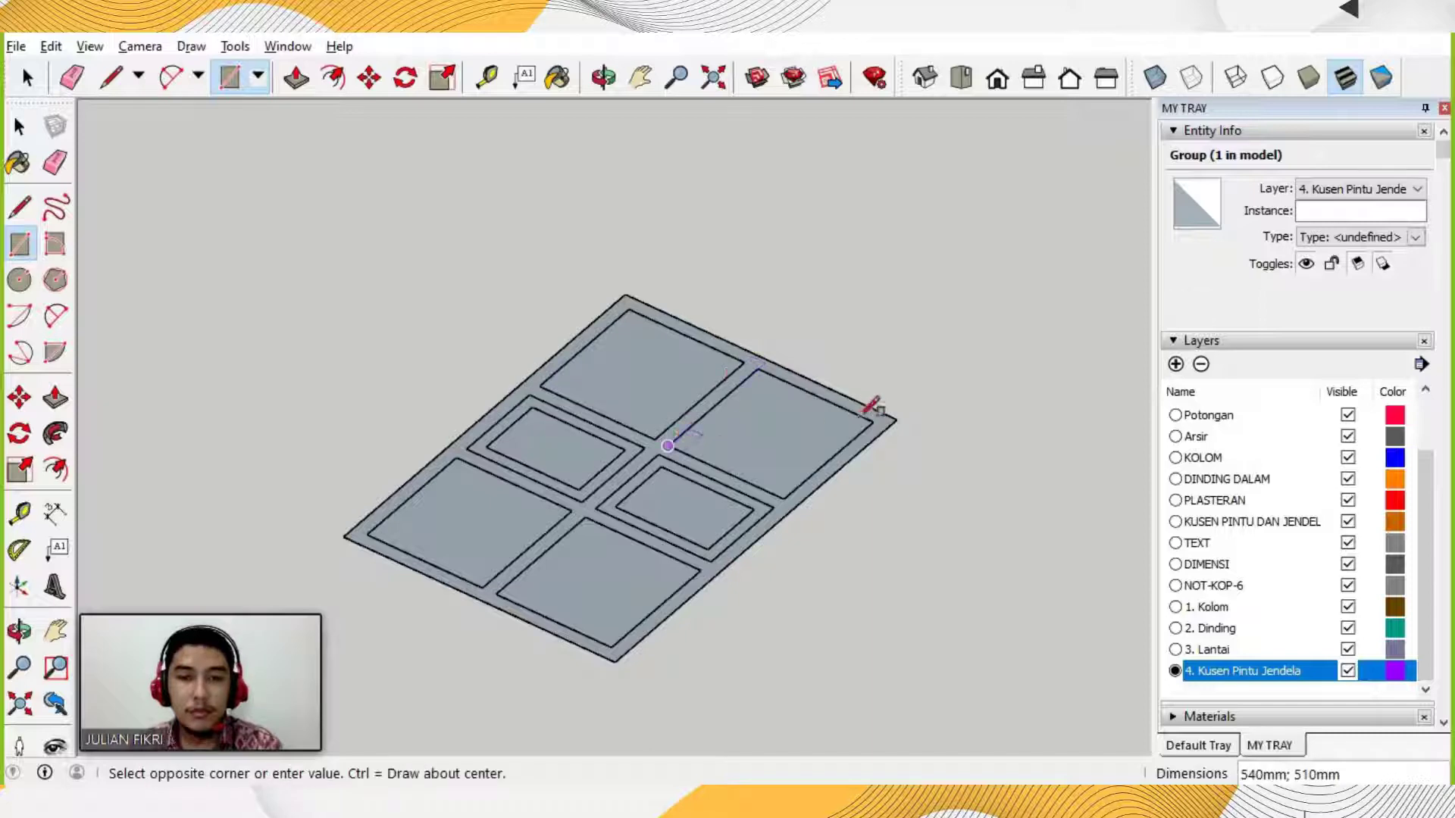
left_click(873, 416)
left_click(595, 508)
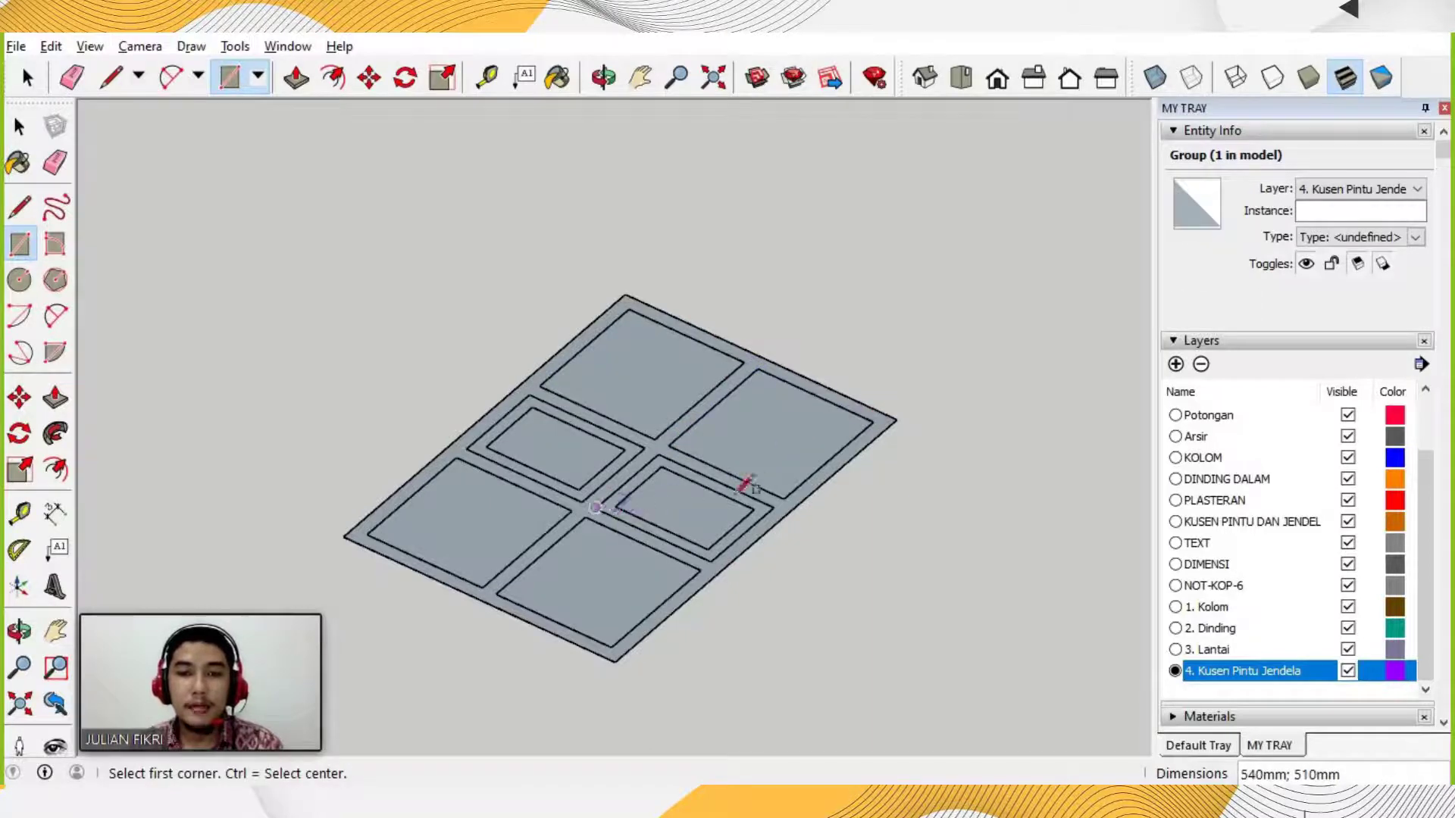
left_click(773, 508)
left_click(496, 594)
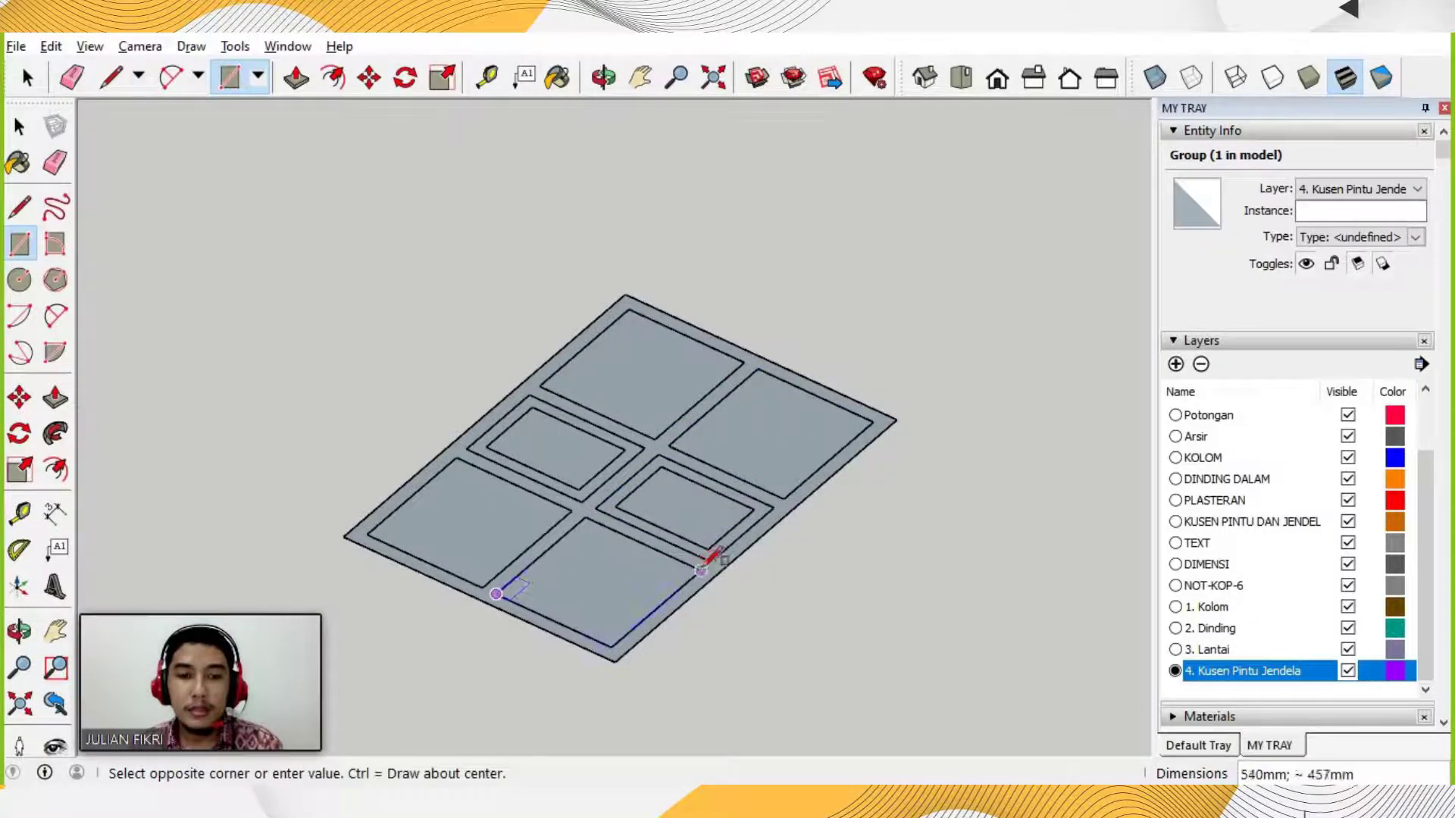
left_click(700, 571)
key("space")
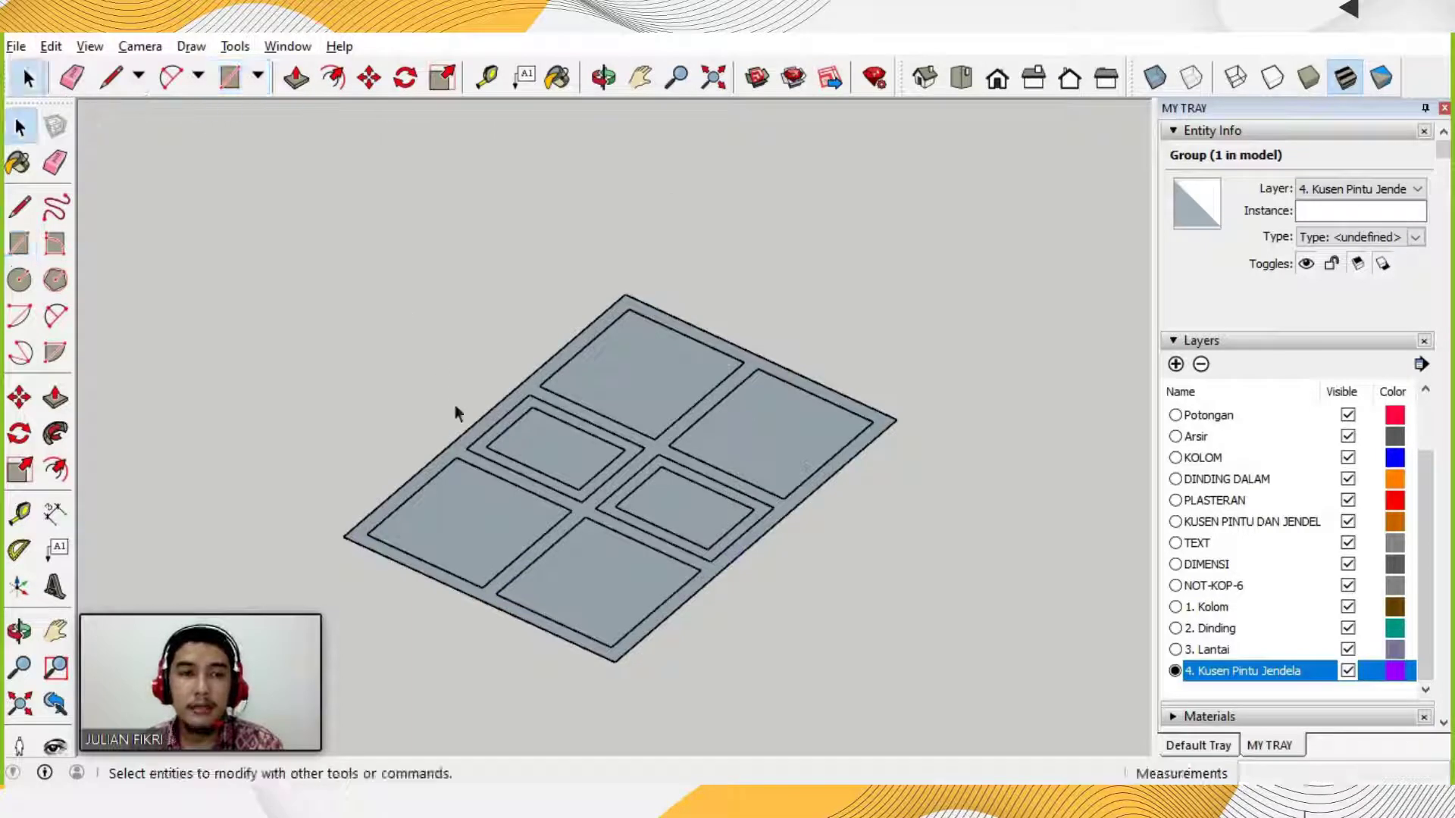
Delete the six faces inside the frame openings so only the frame face is left.
left_click(458, 485)
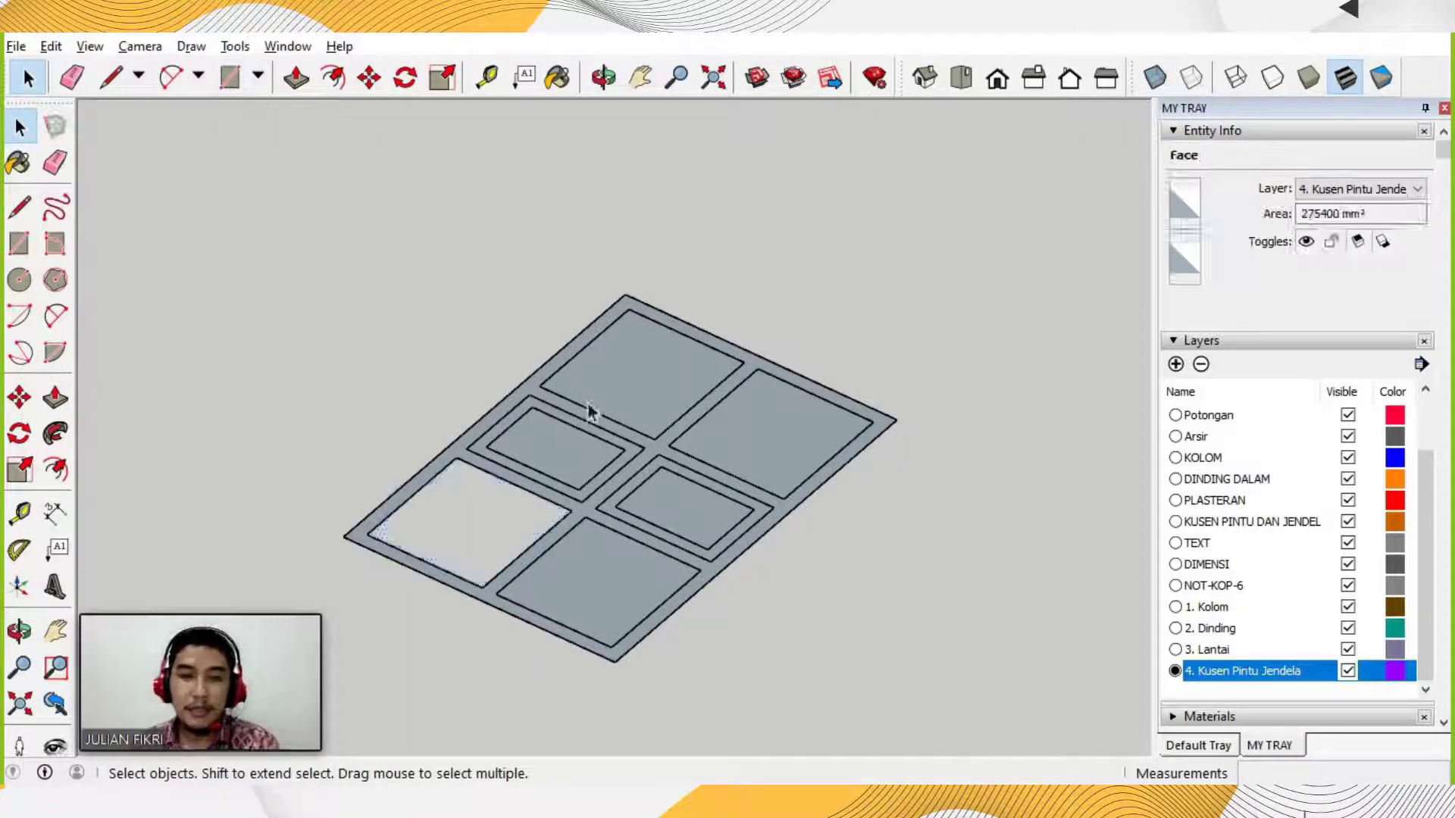
left_click(570, 441)
key("Delete")
left_click(625, 371)
key("Delete")
left_click(747, 425)
key("Delete")
left_click(699, 497)
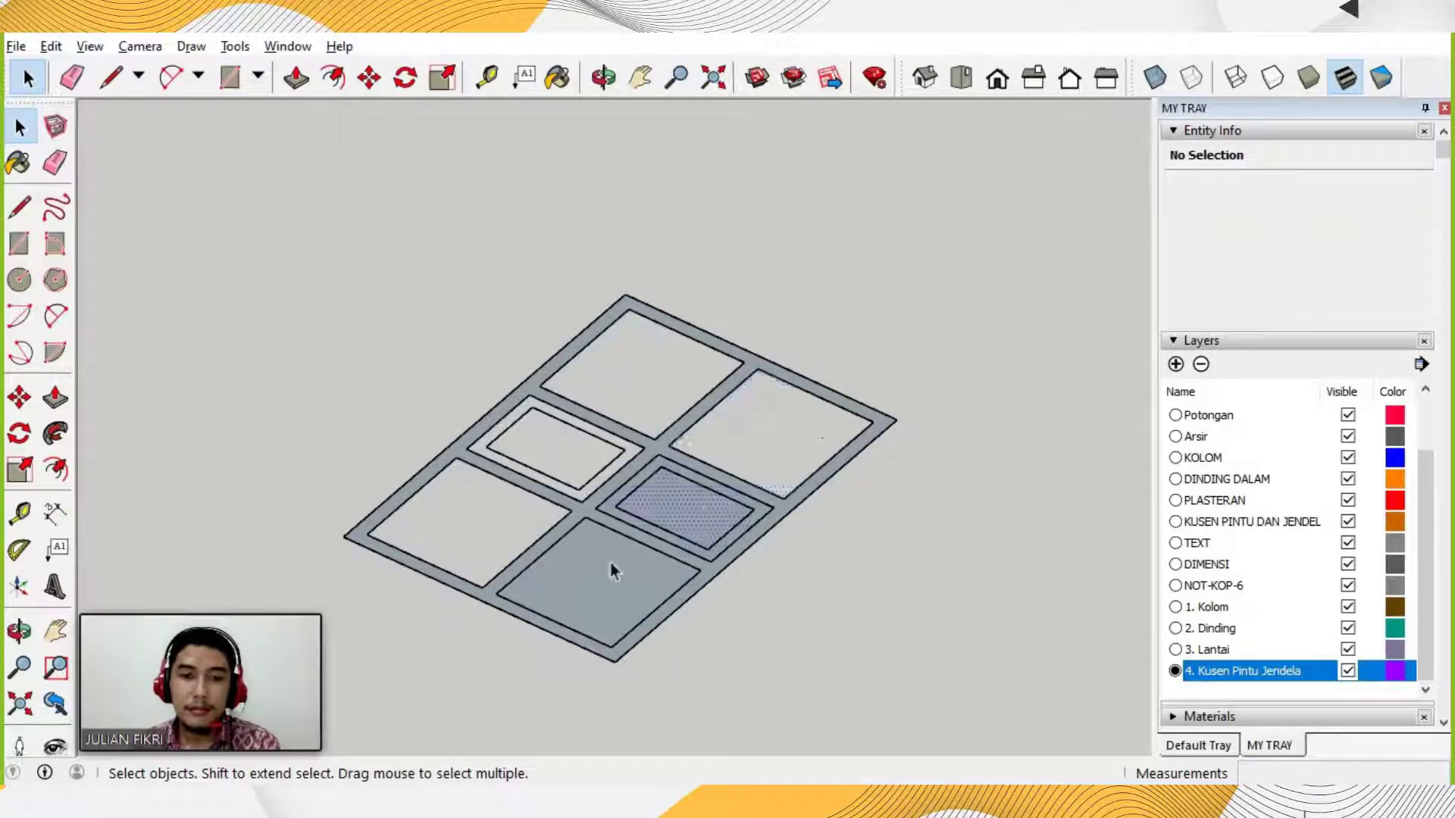
key("Delete")
left_click(607, 581)
key("Delete")
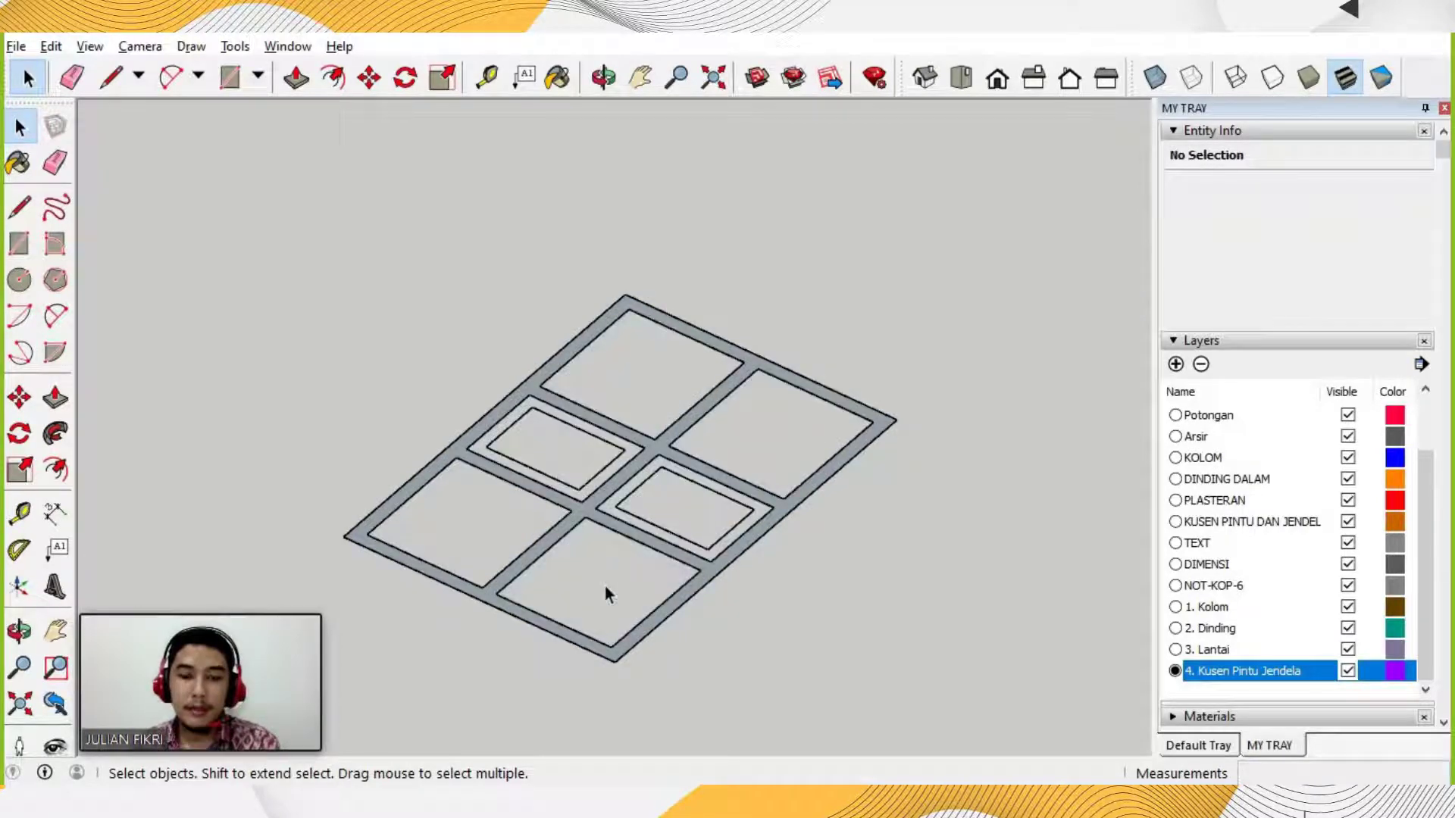
Group the six-opening frame face with its edges and extrude it upward inside the group.
triple_click(491, 598)
right_click(491, 598)
left_click(561, 486)
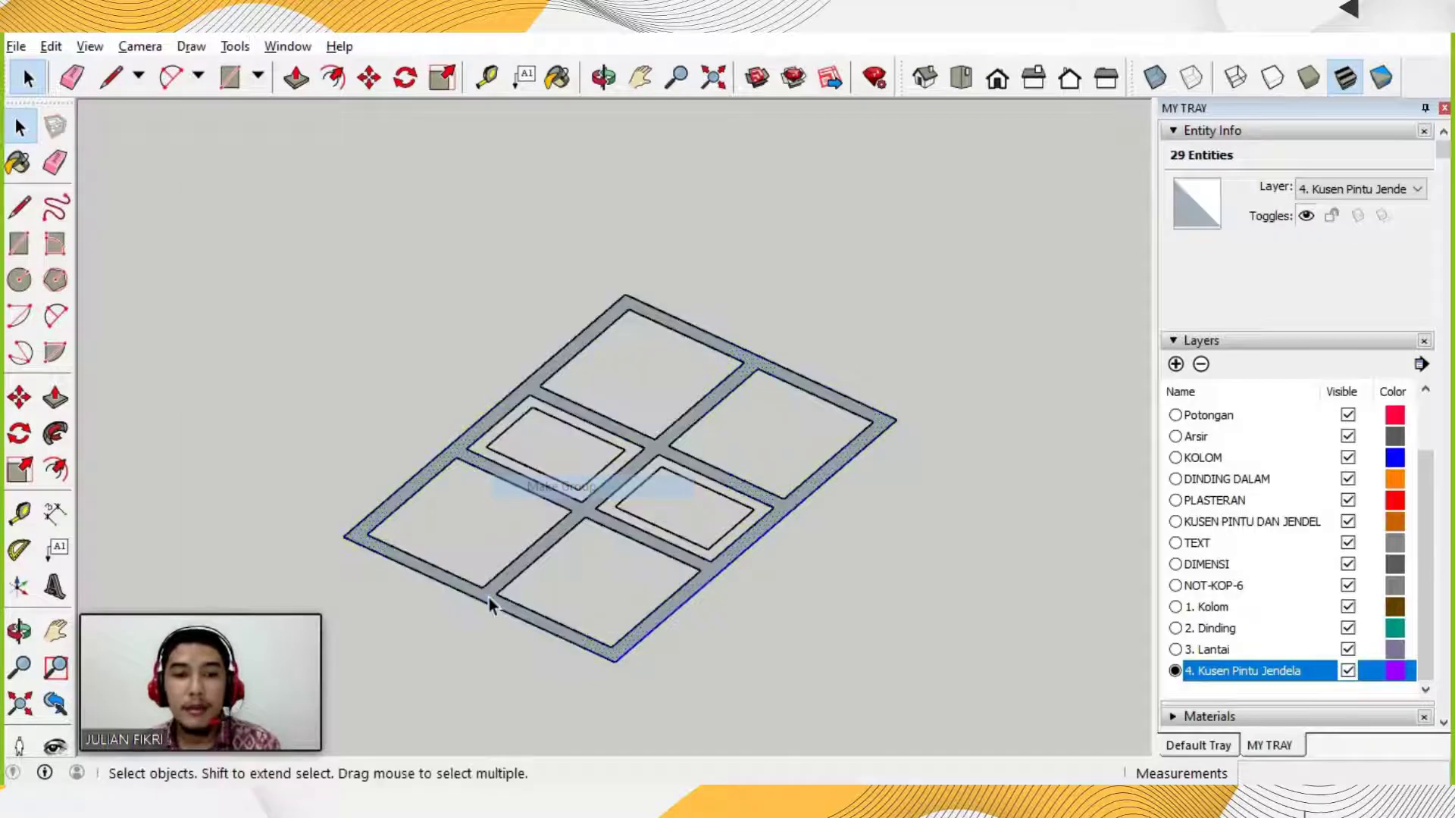
double_click(490, 602)
key("p")
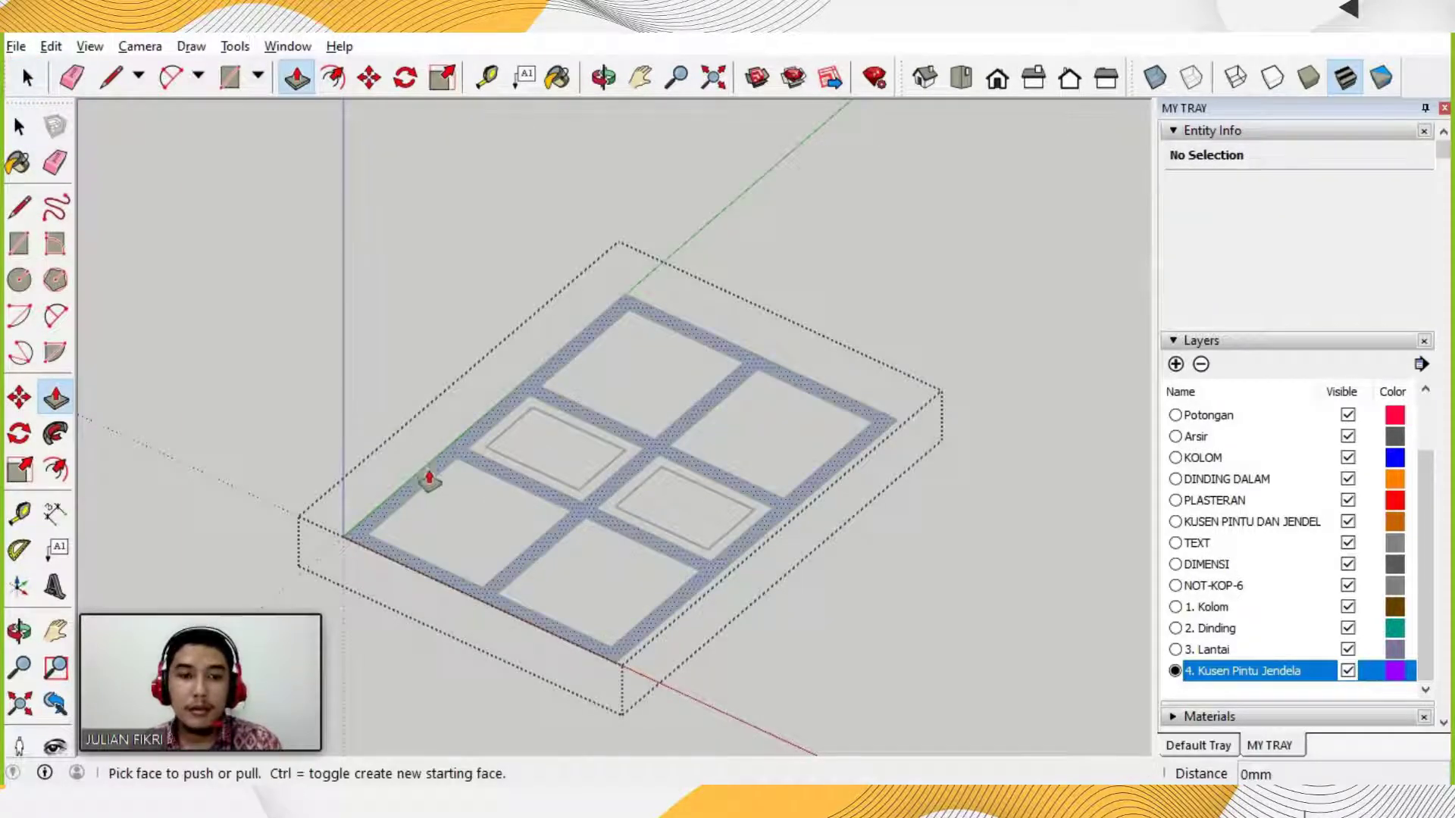
left_click(428, 468)
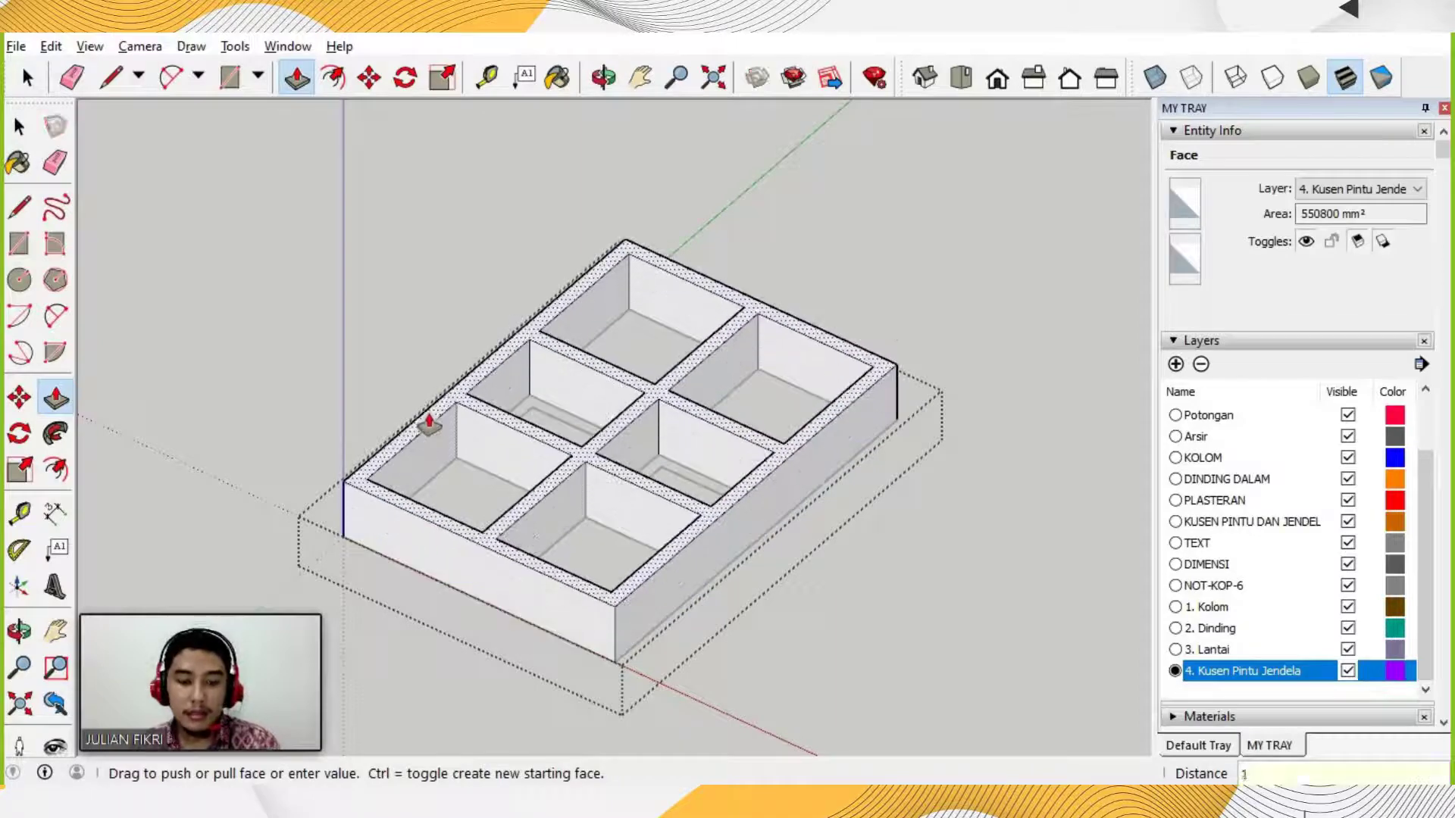
key("Return")
key("space")
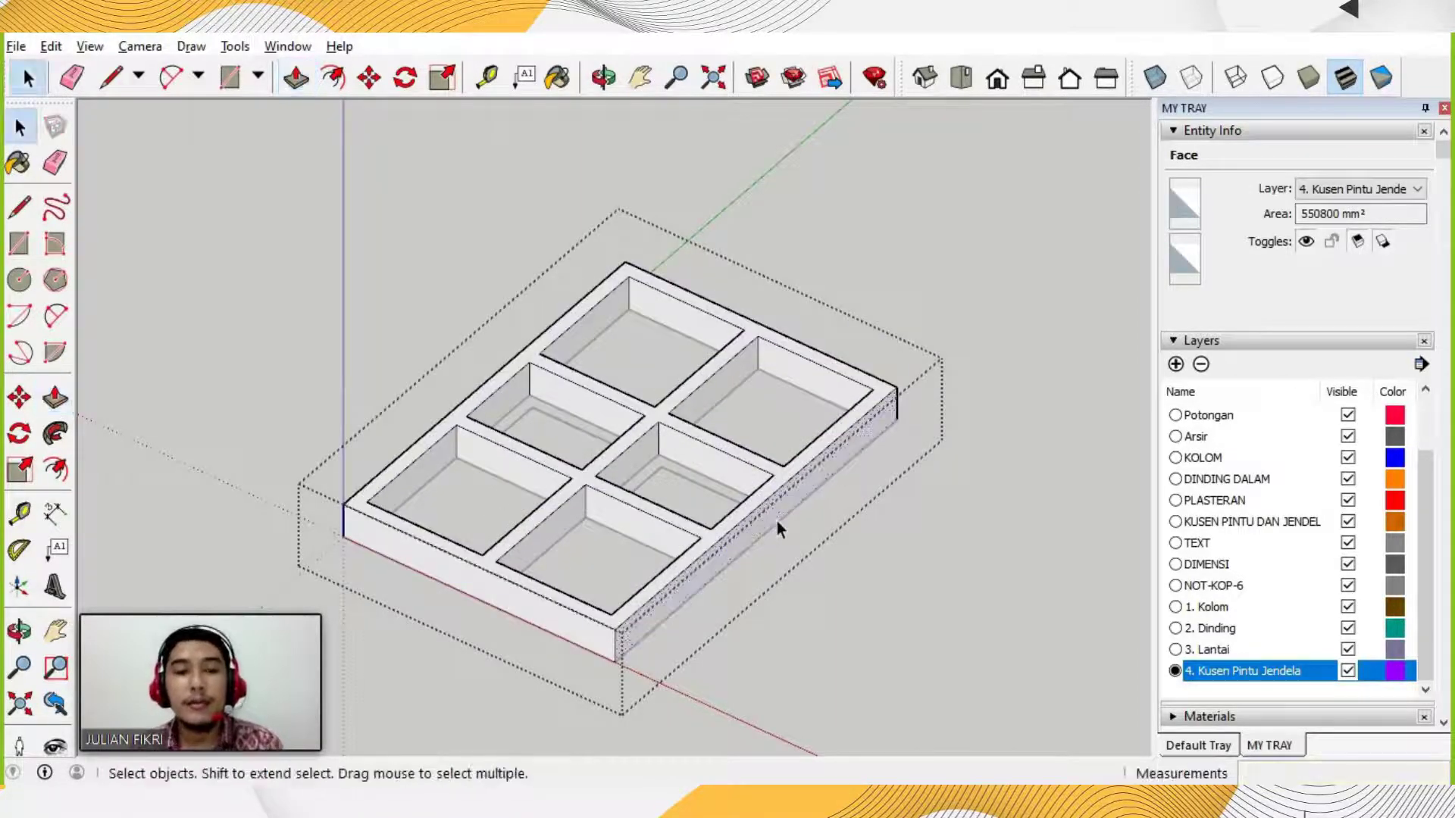
key("Escape")
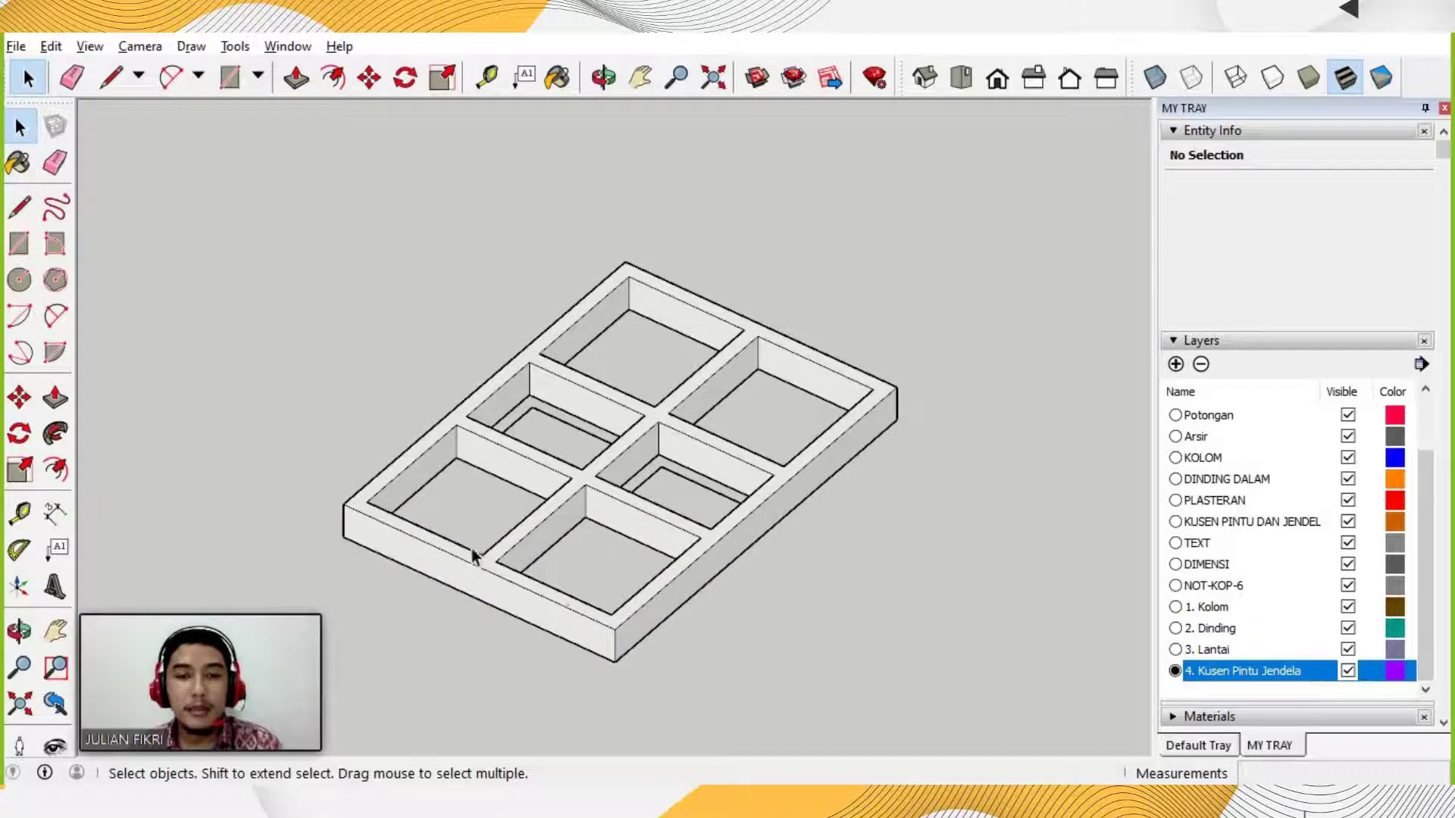
Draw rectangles covering the four large openings on the upper face of the extruded window frame.
scroll(472, 555, "up", 3)
key("r")
left_click(343, 490)
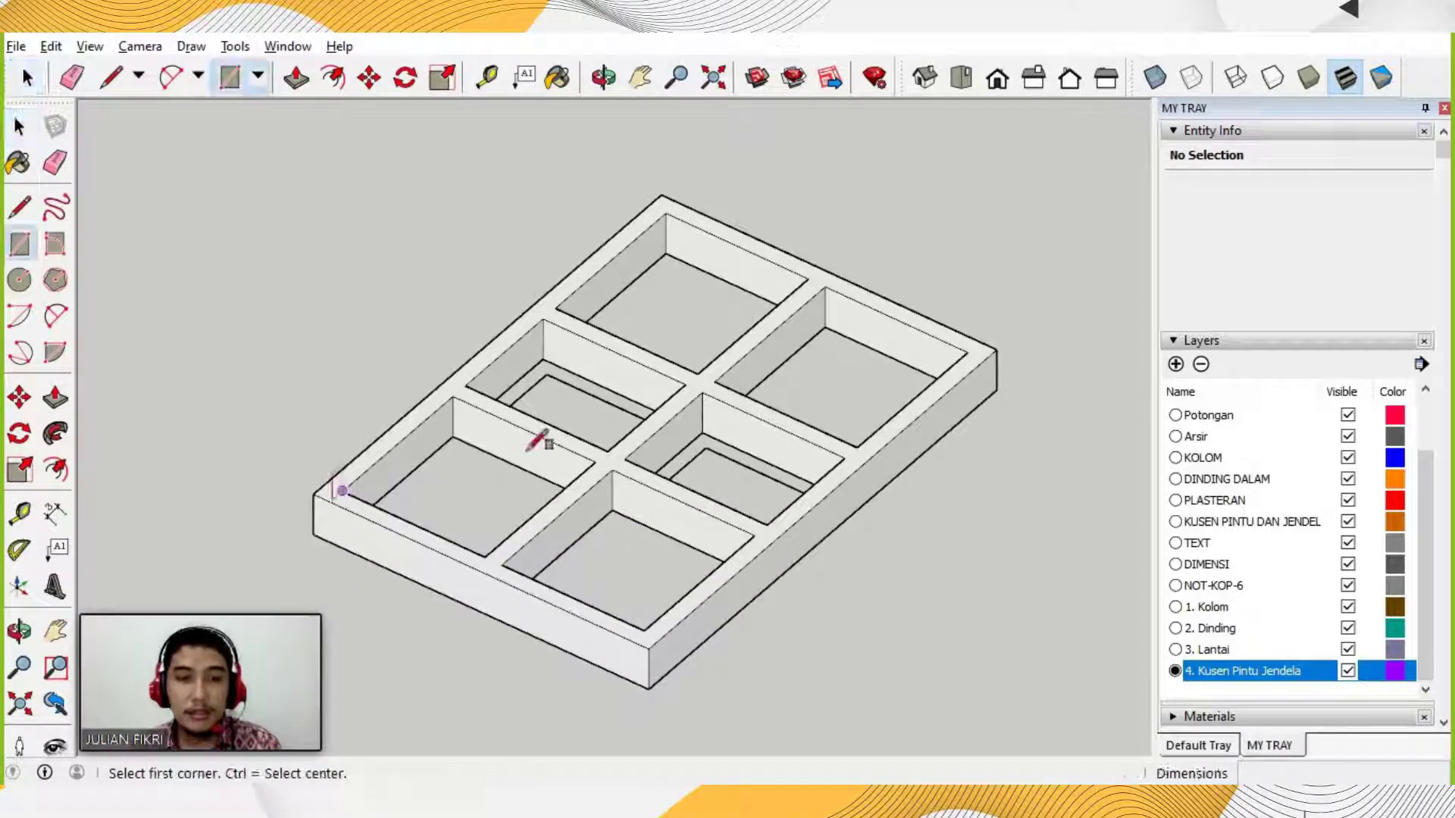
left_click(596, 458)
left_click(555, 307)
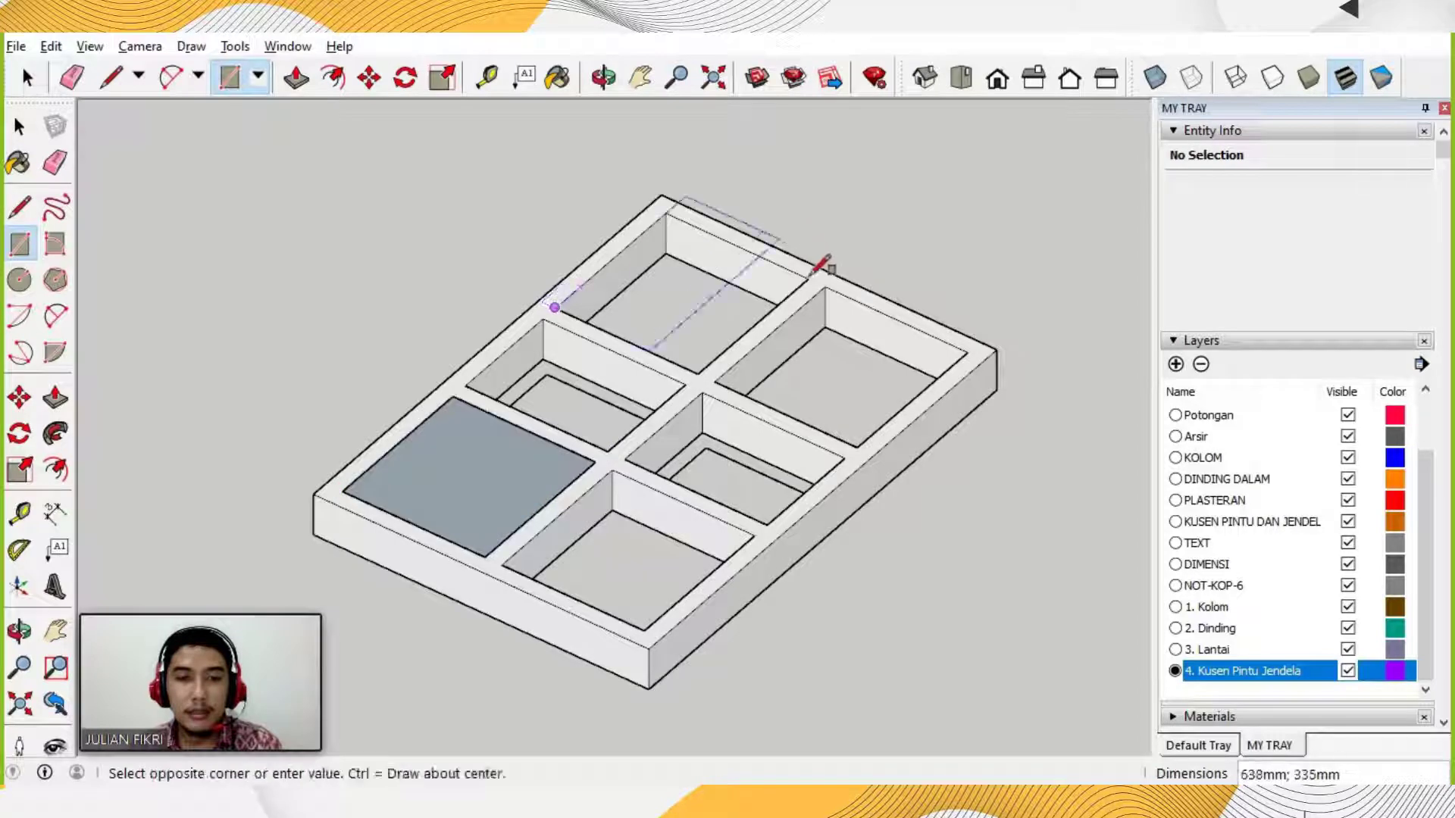
left_click(808, 278)
left_click(714, 381)
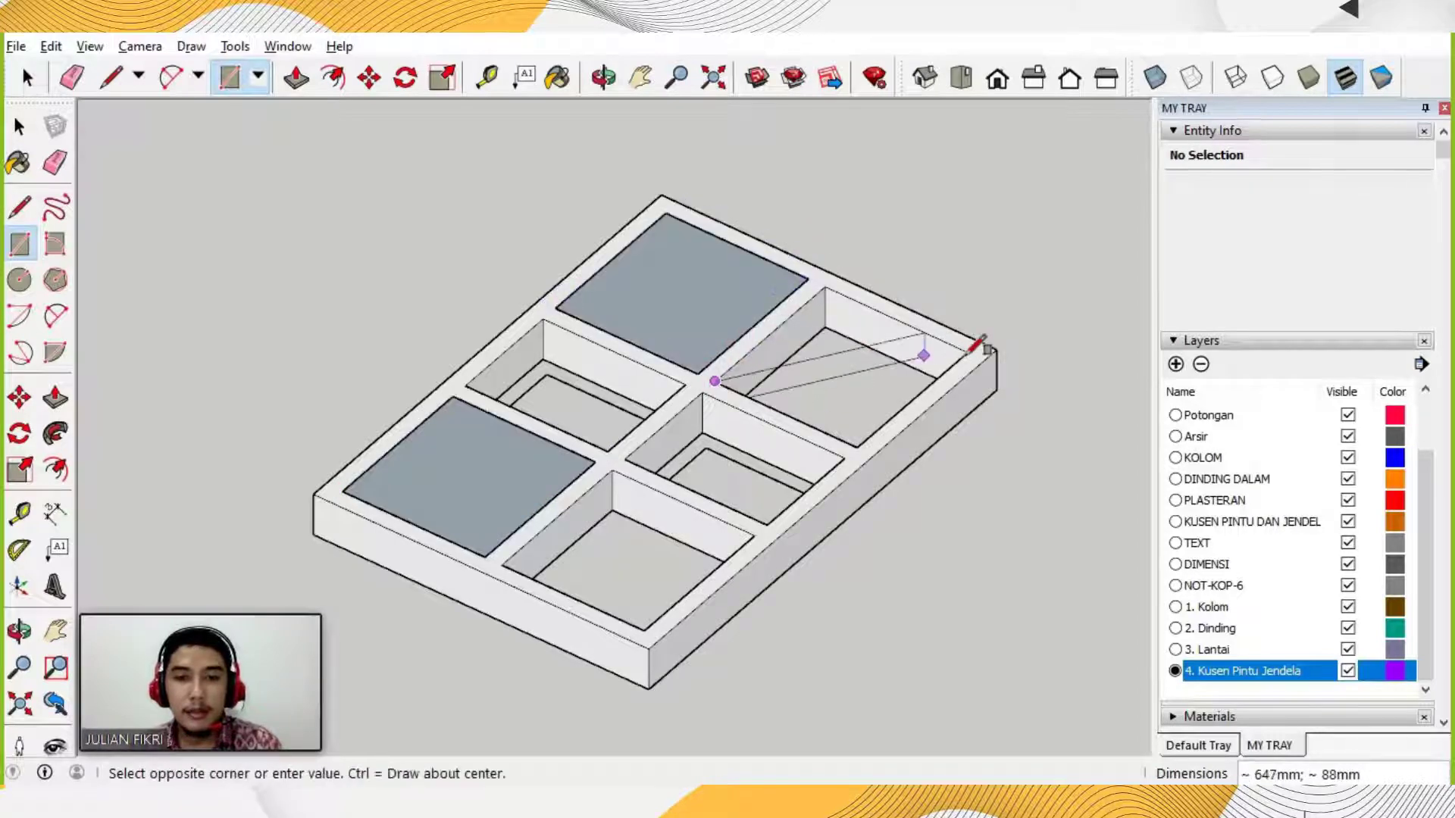
left_click(967, 352)
left_click(502, 564)
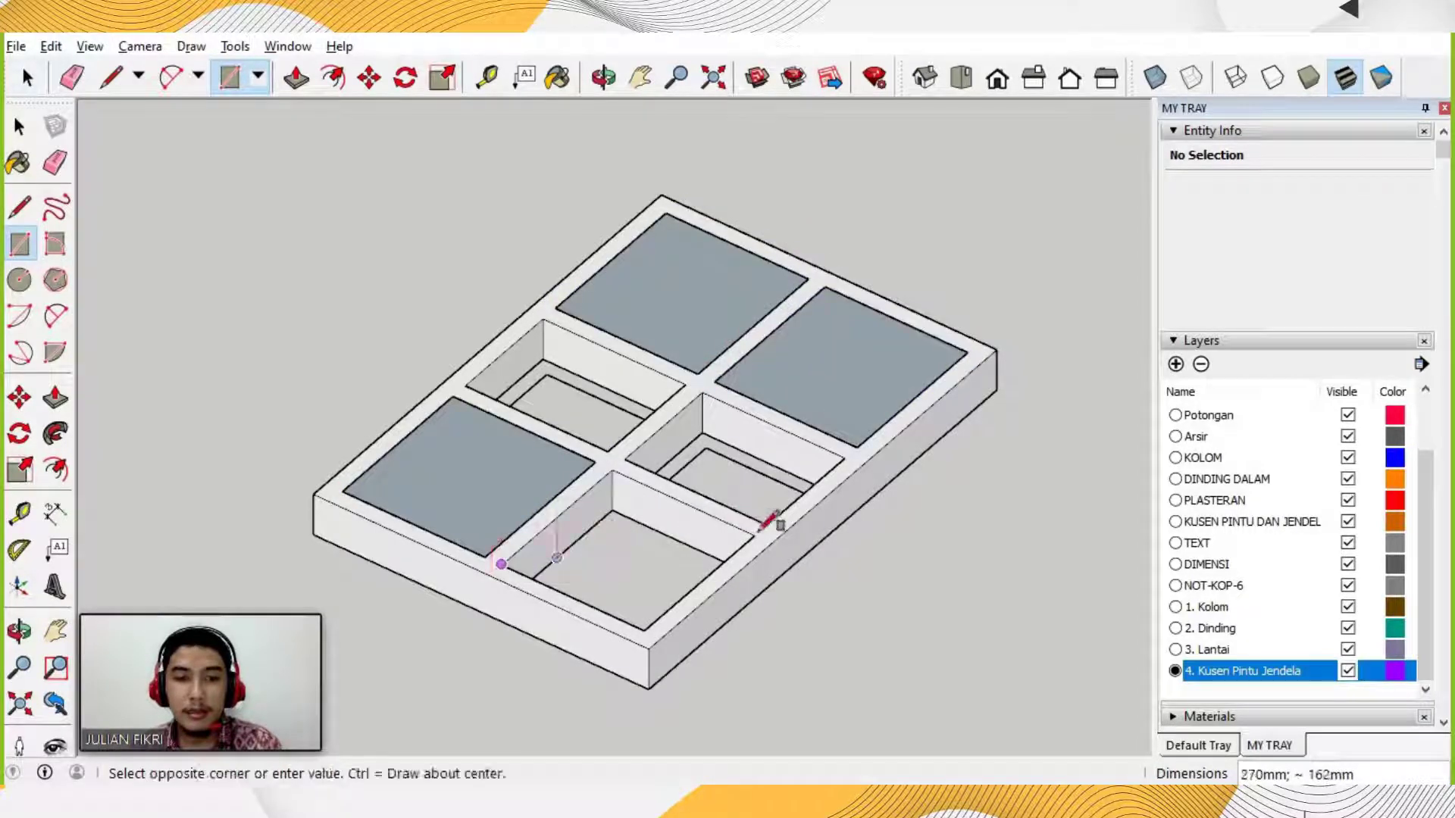
left_click(755, 534)
key("space")
Make the four pane faces and their edges one group.
left_click(644, 543)
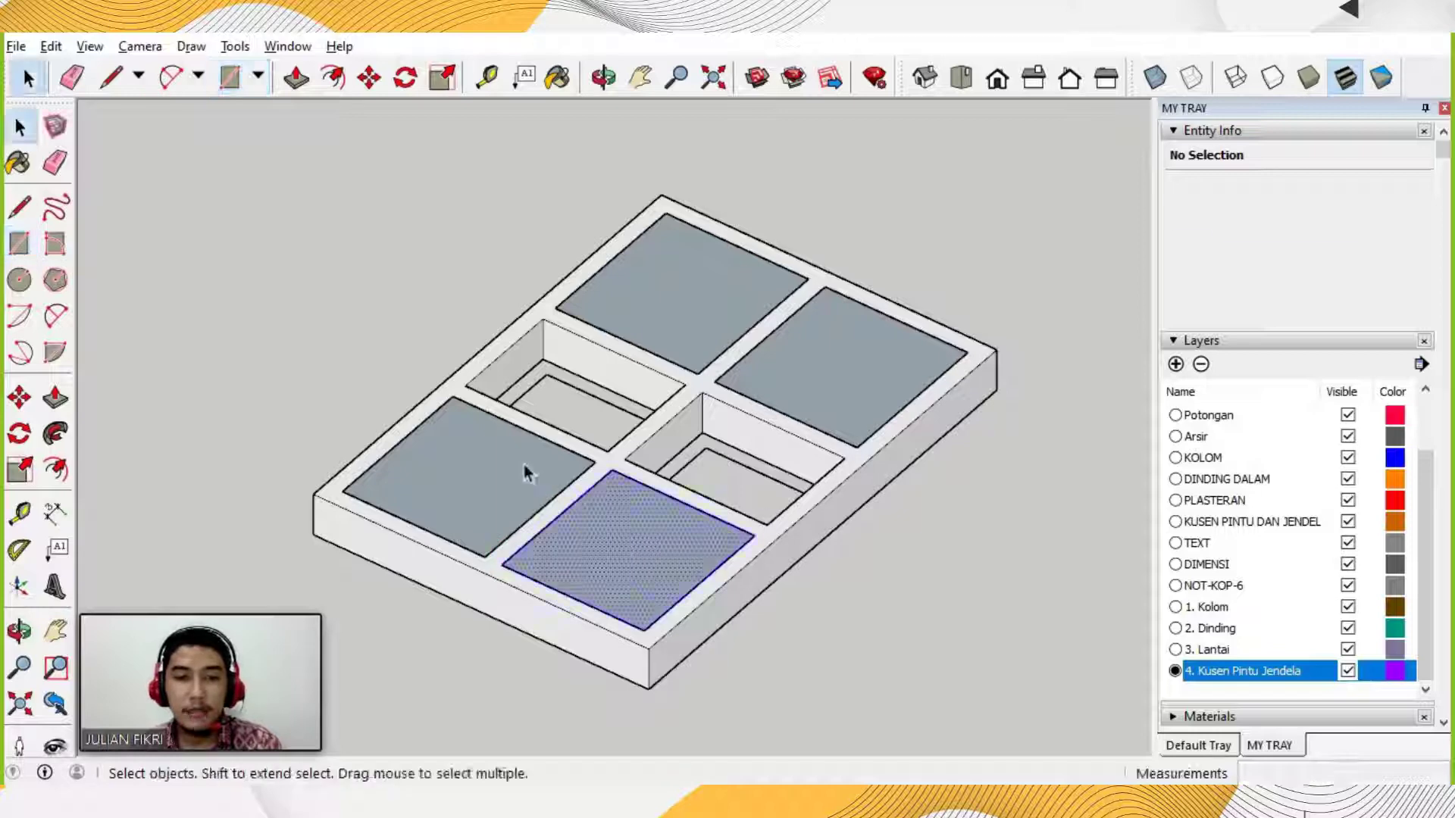
left_click(511, 465, "shift")
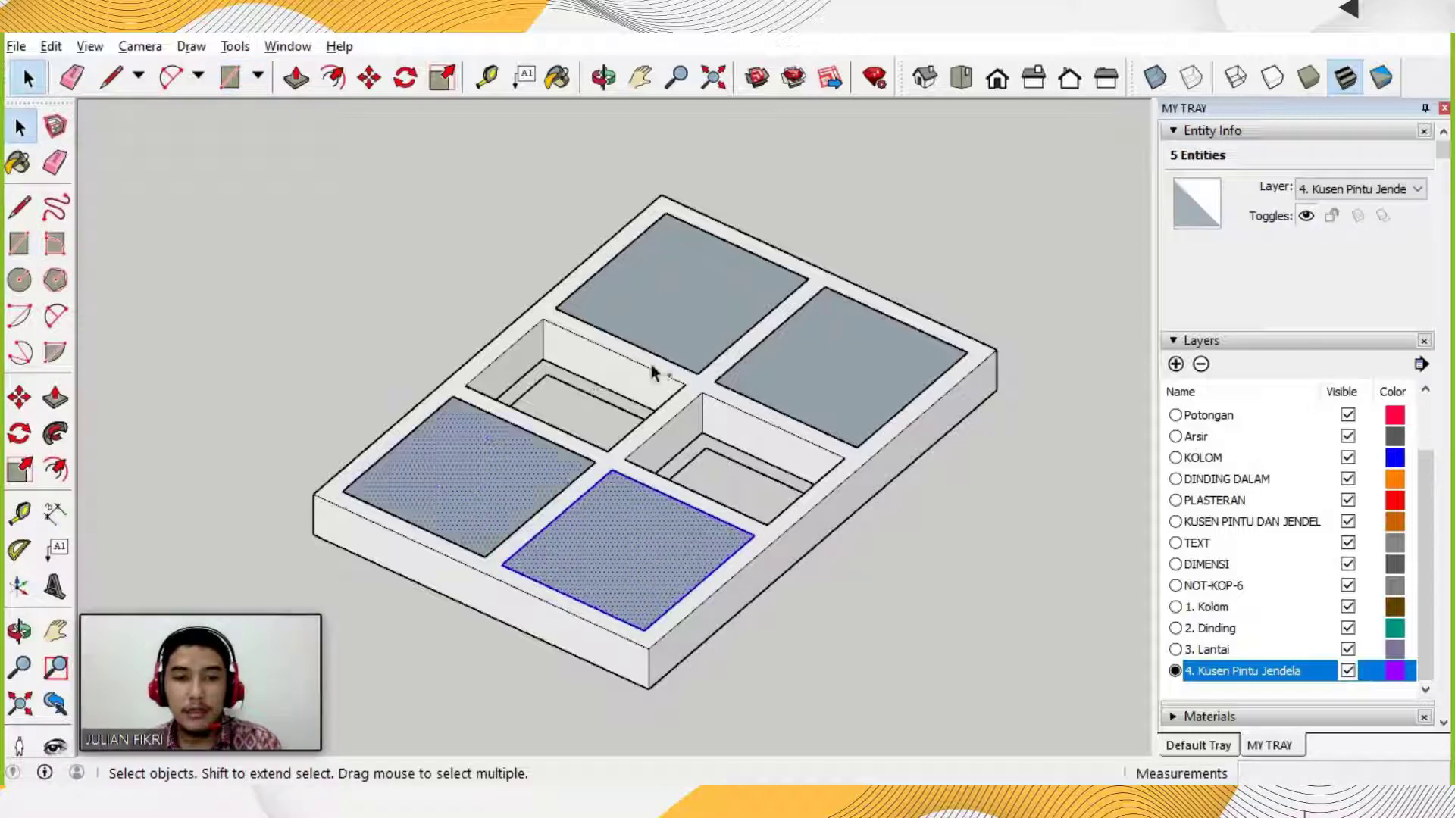
left_click(712, 295, "shift")
left_click(849, 362, "shift")
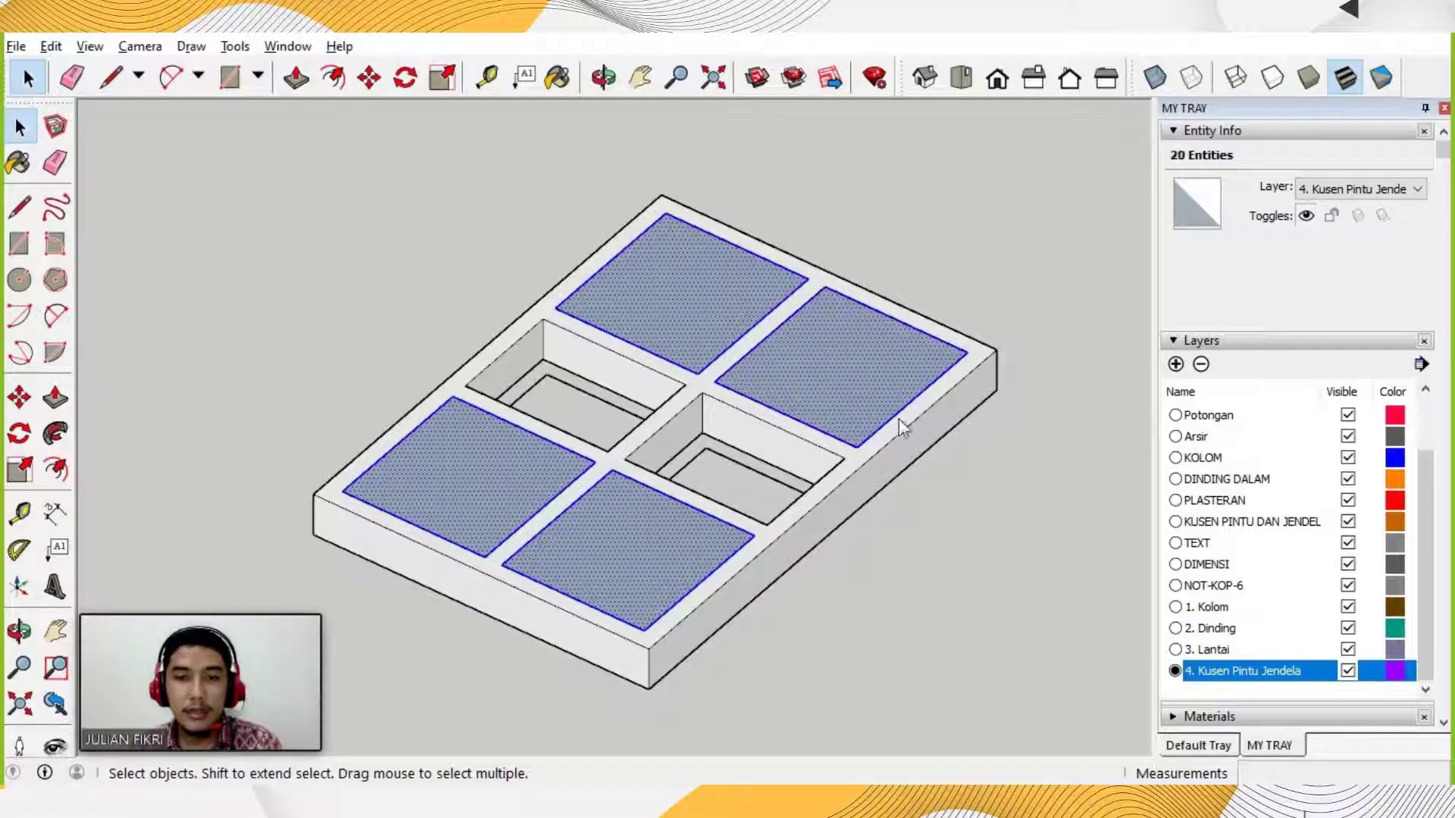
right_click(849, 362)
left_click(936, 544)
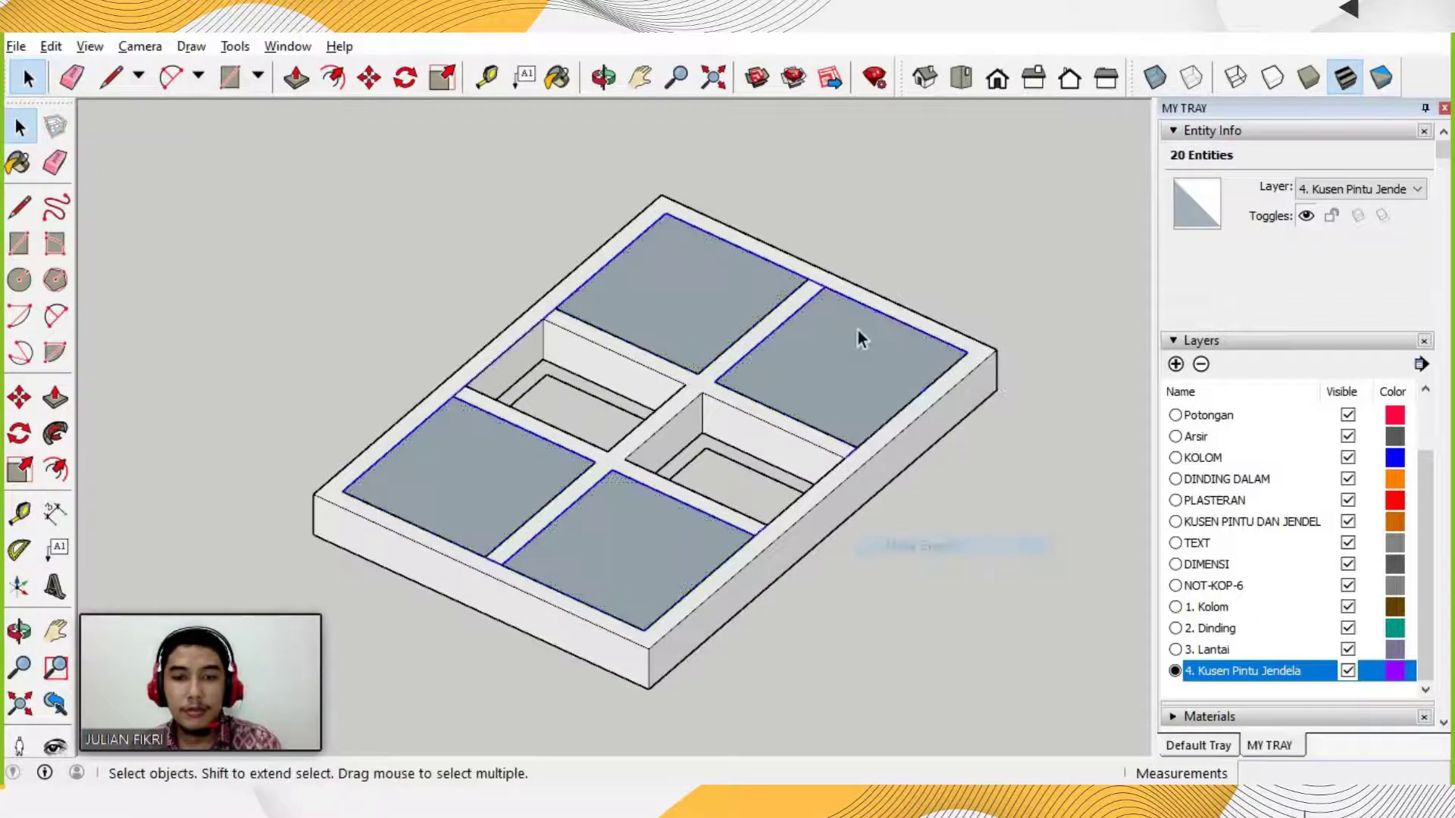
Extrude each of the four pane faces 5 mm inside their group.
key("Return")
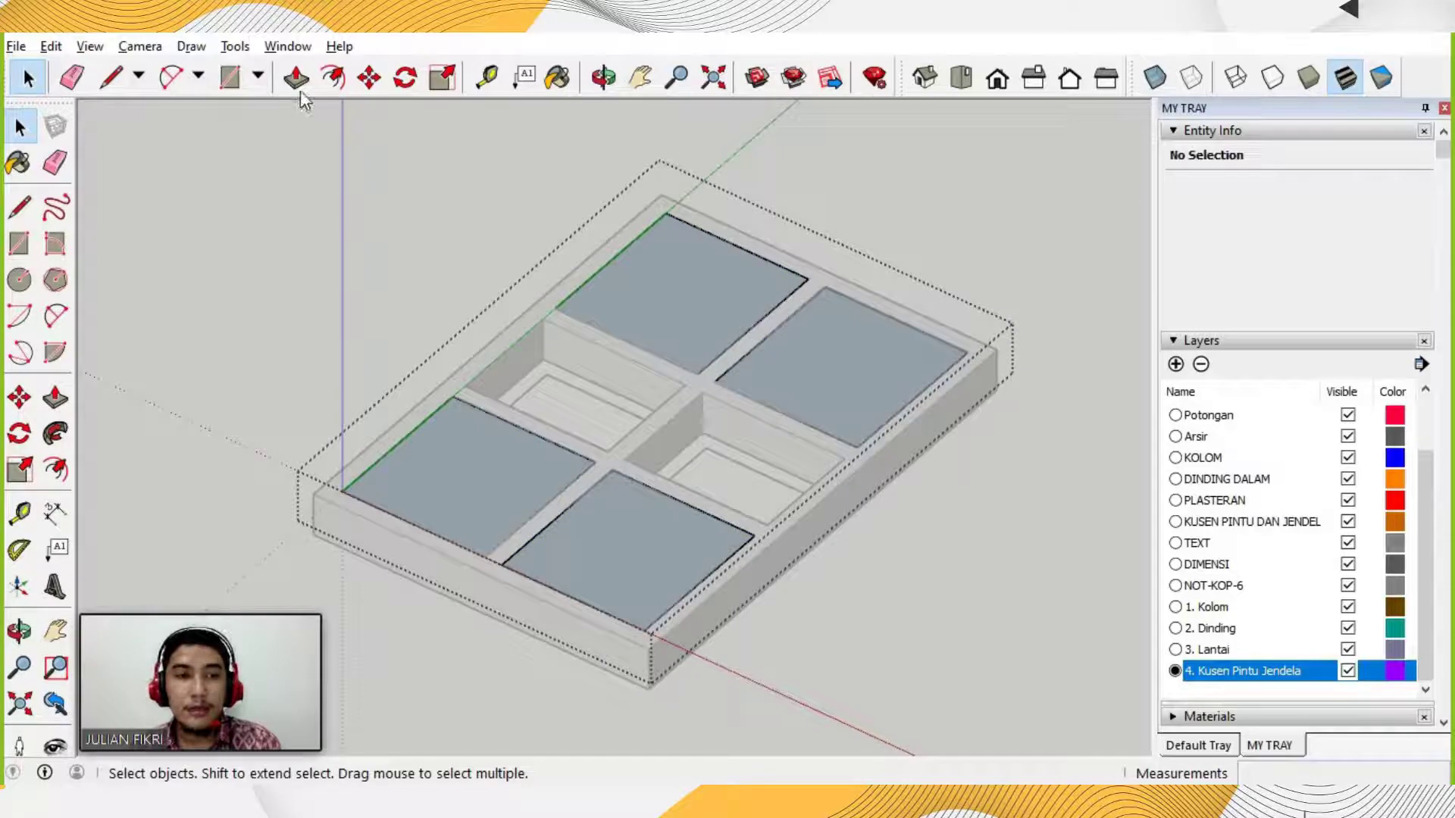
left_click(296, 76)
left_click(458, 497)
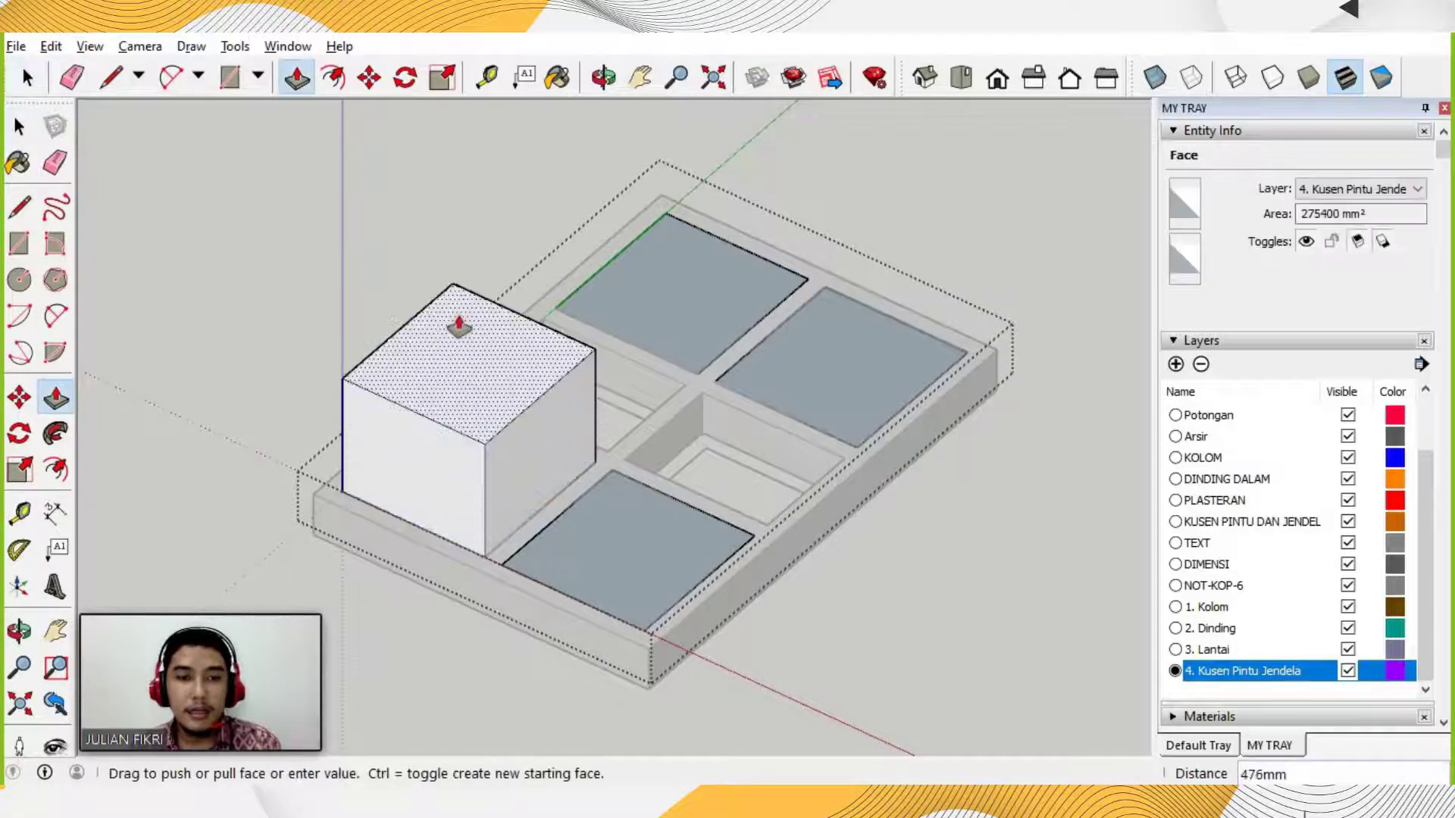
type("5mm")
key("Return")
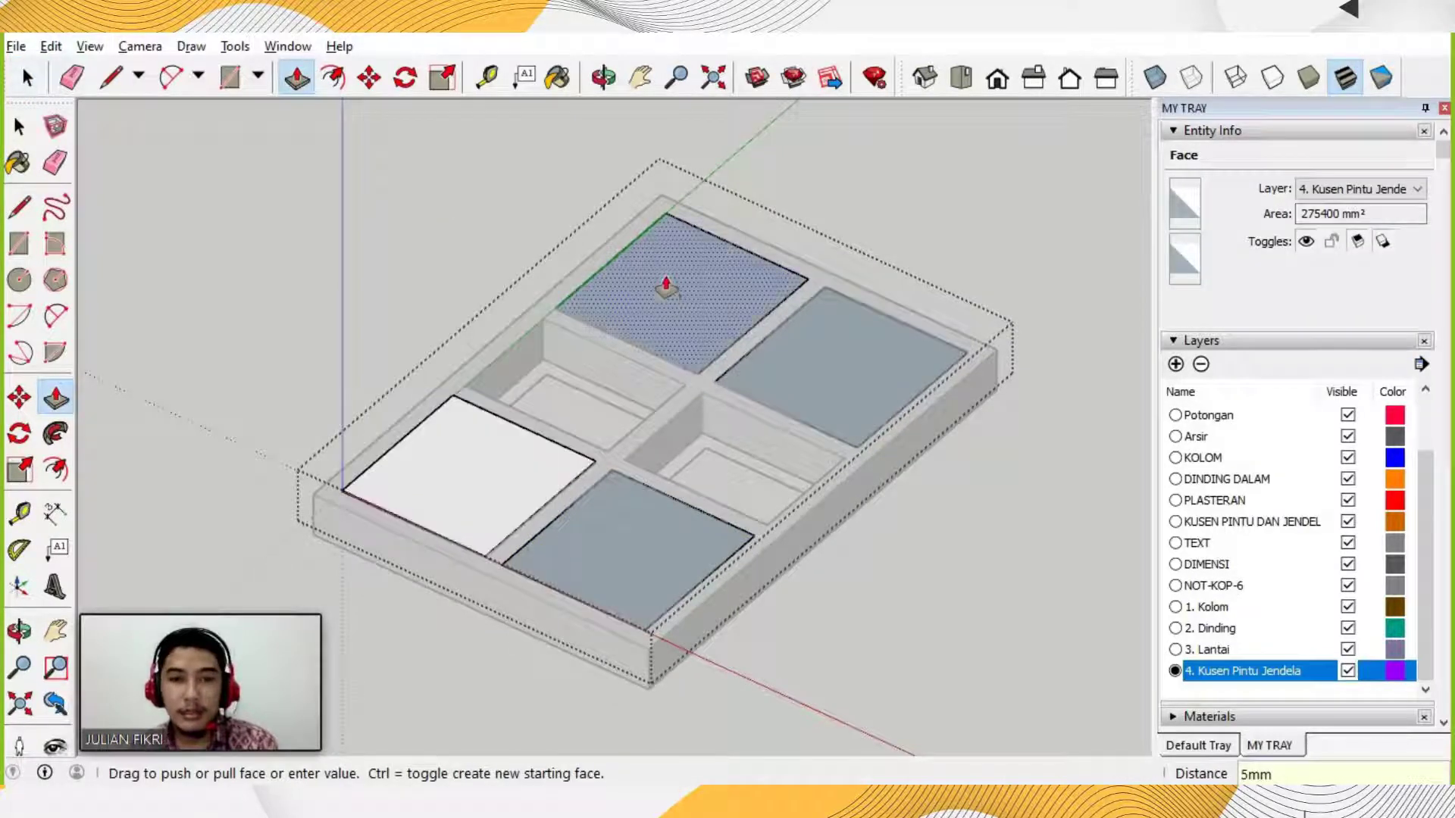
left_click(667, 244)
type("5mm")
key("Return")
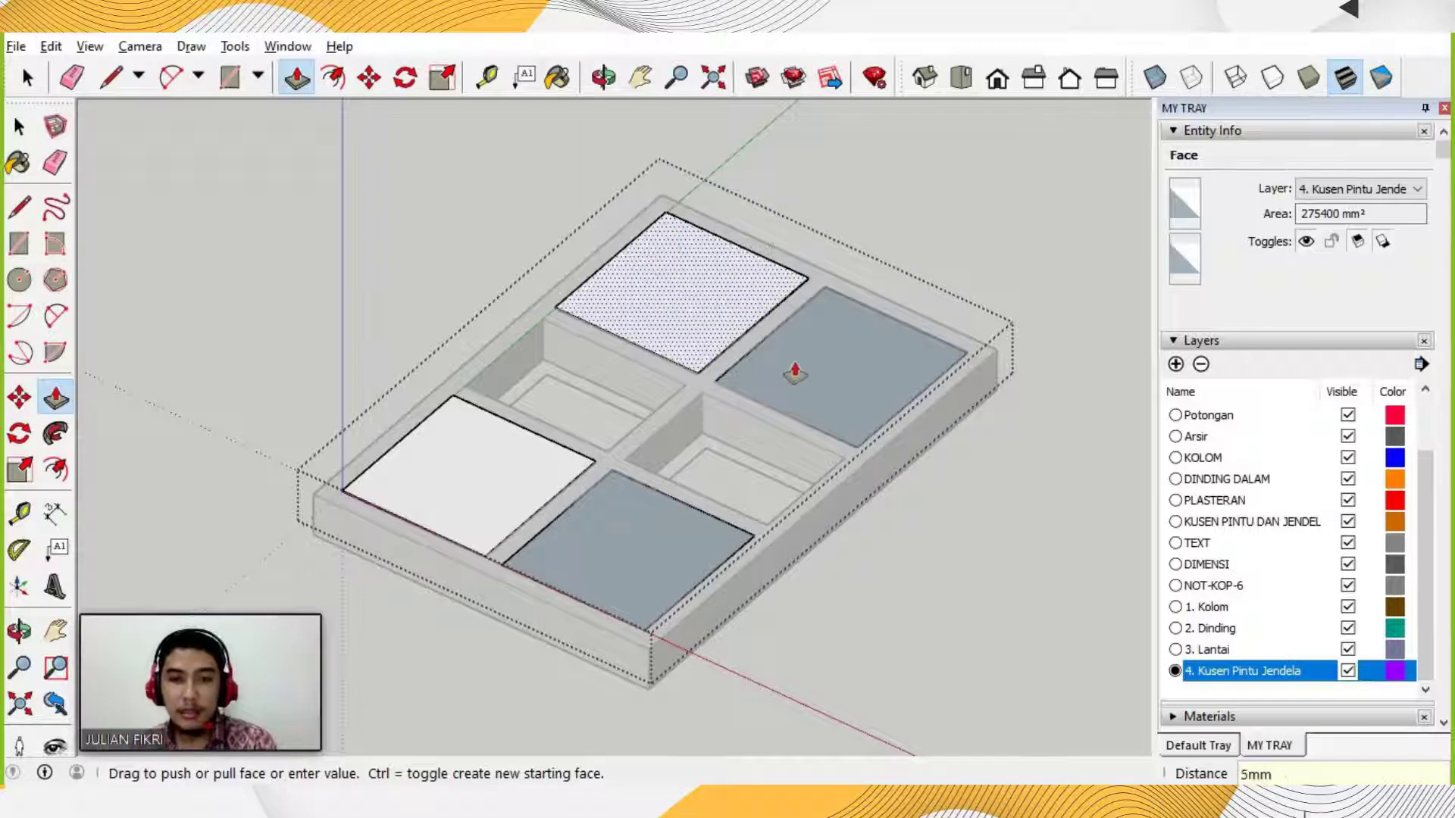
left_click(848, 373)
type("5mm")
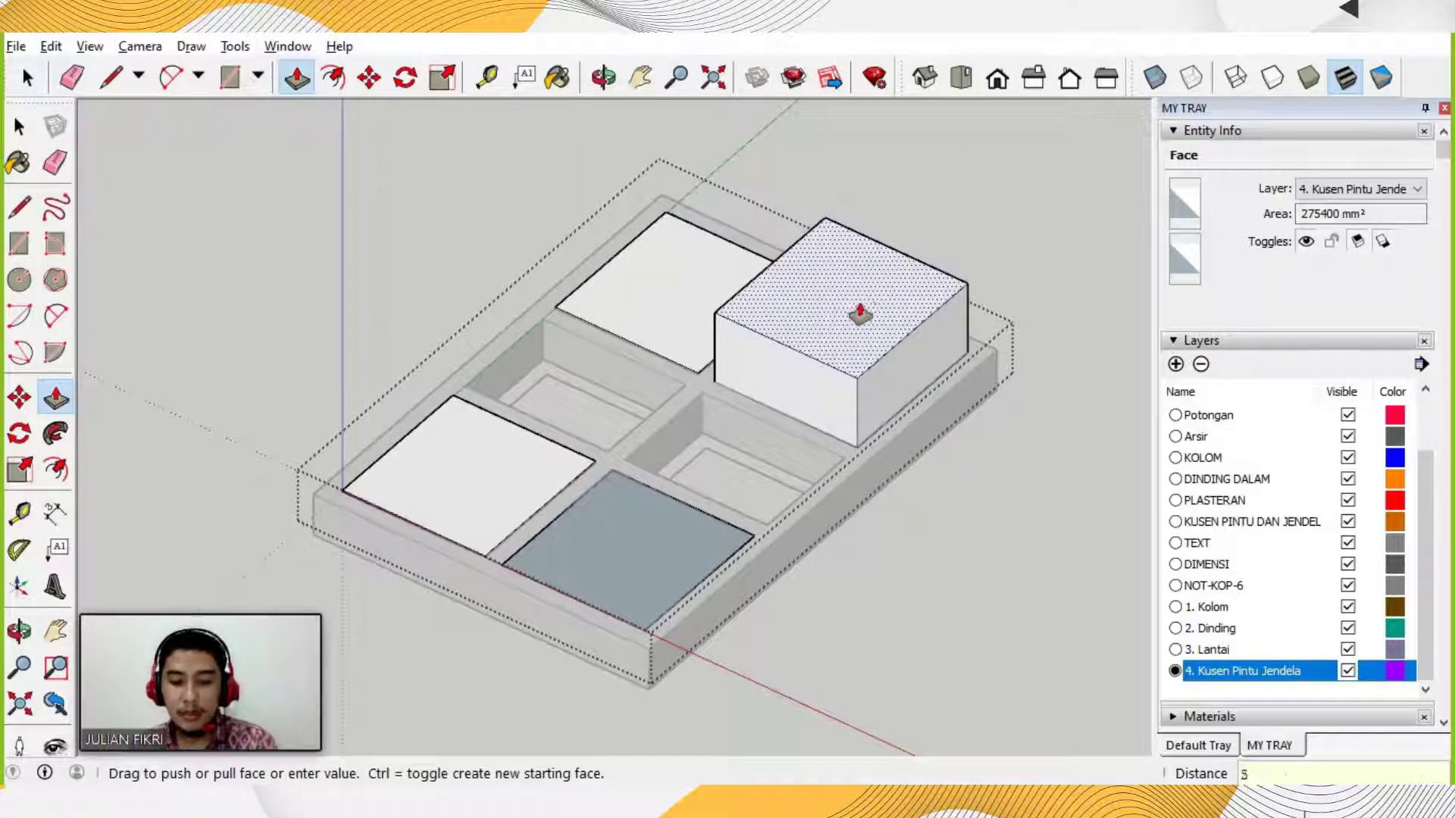
key("Return")
left_click(669, 500)
type("5mm")
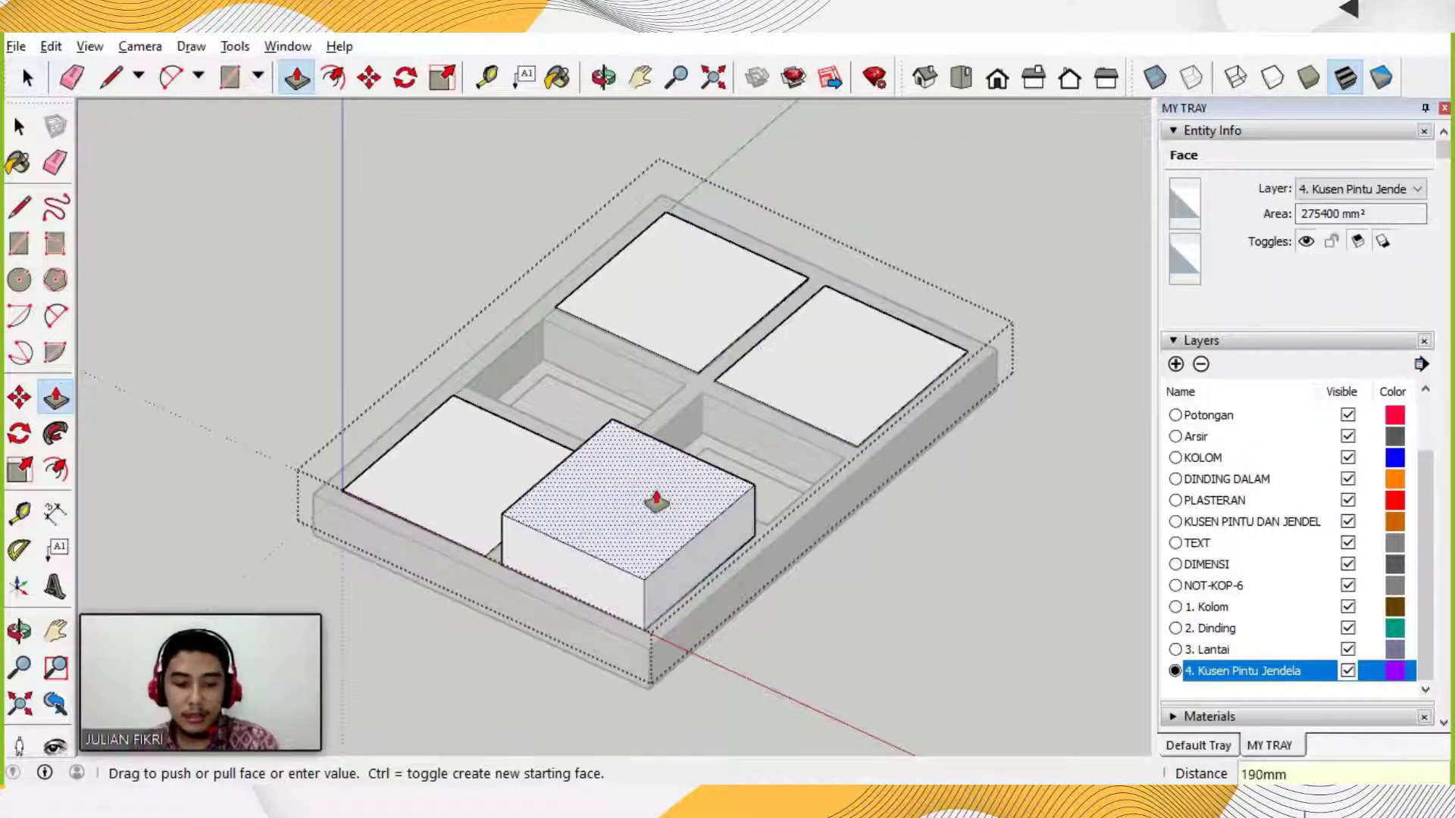
key("Return")
key("space")
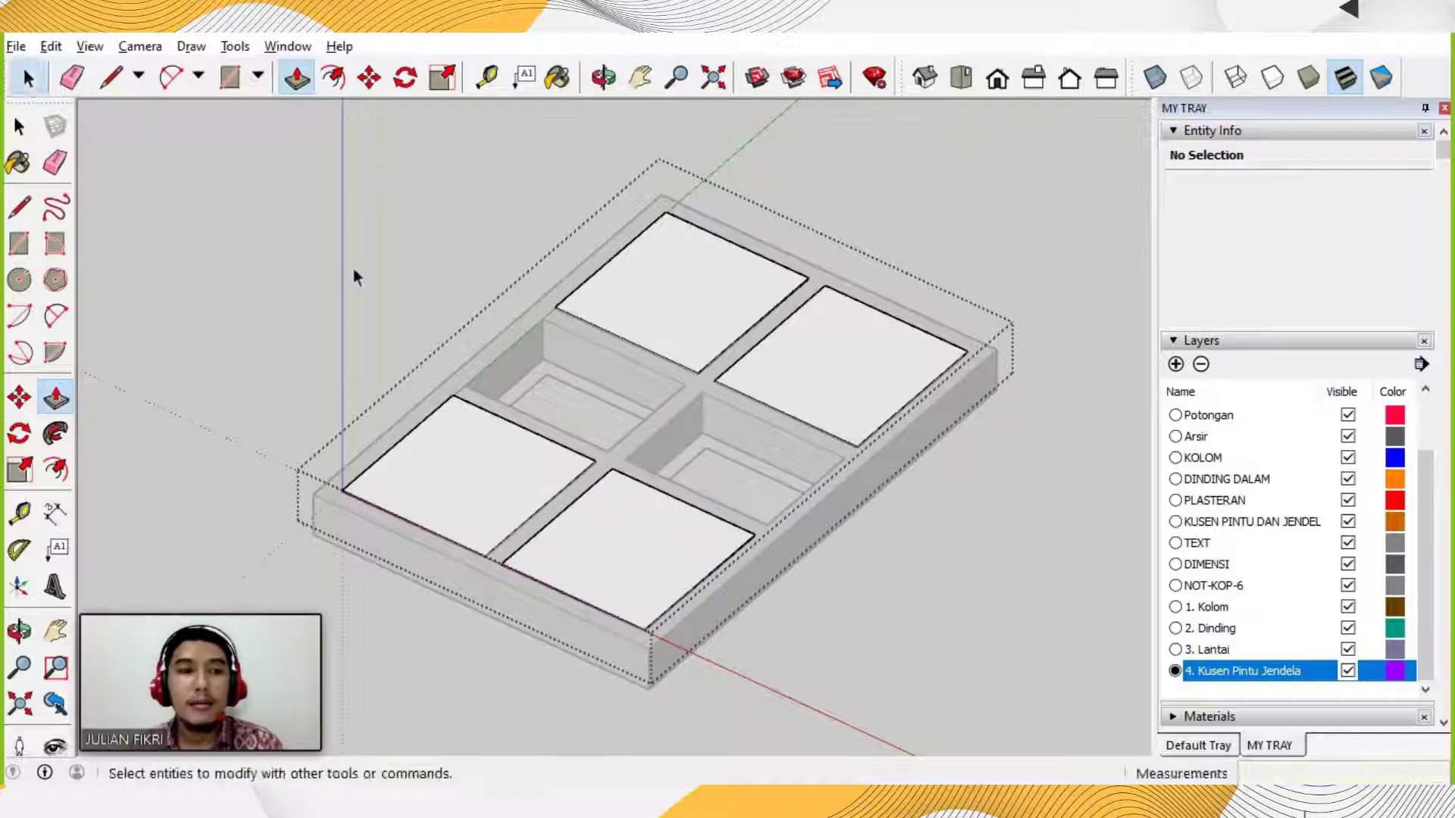
left_click(353, 267)
left_click(661, 334)
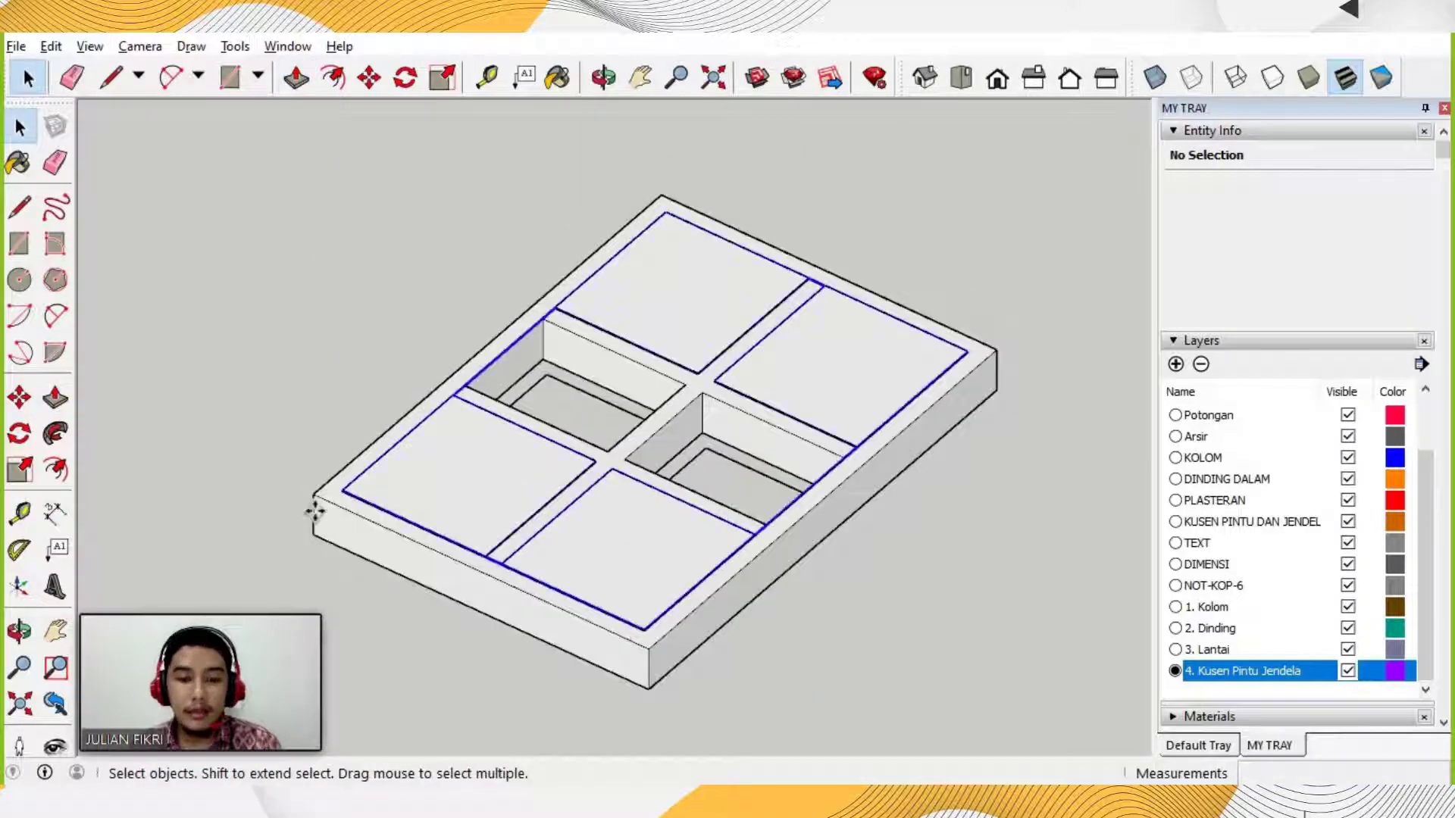
key("m")
left_click(298, 584)
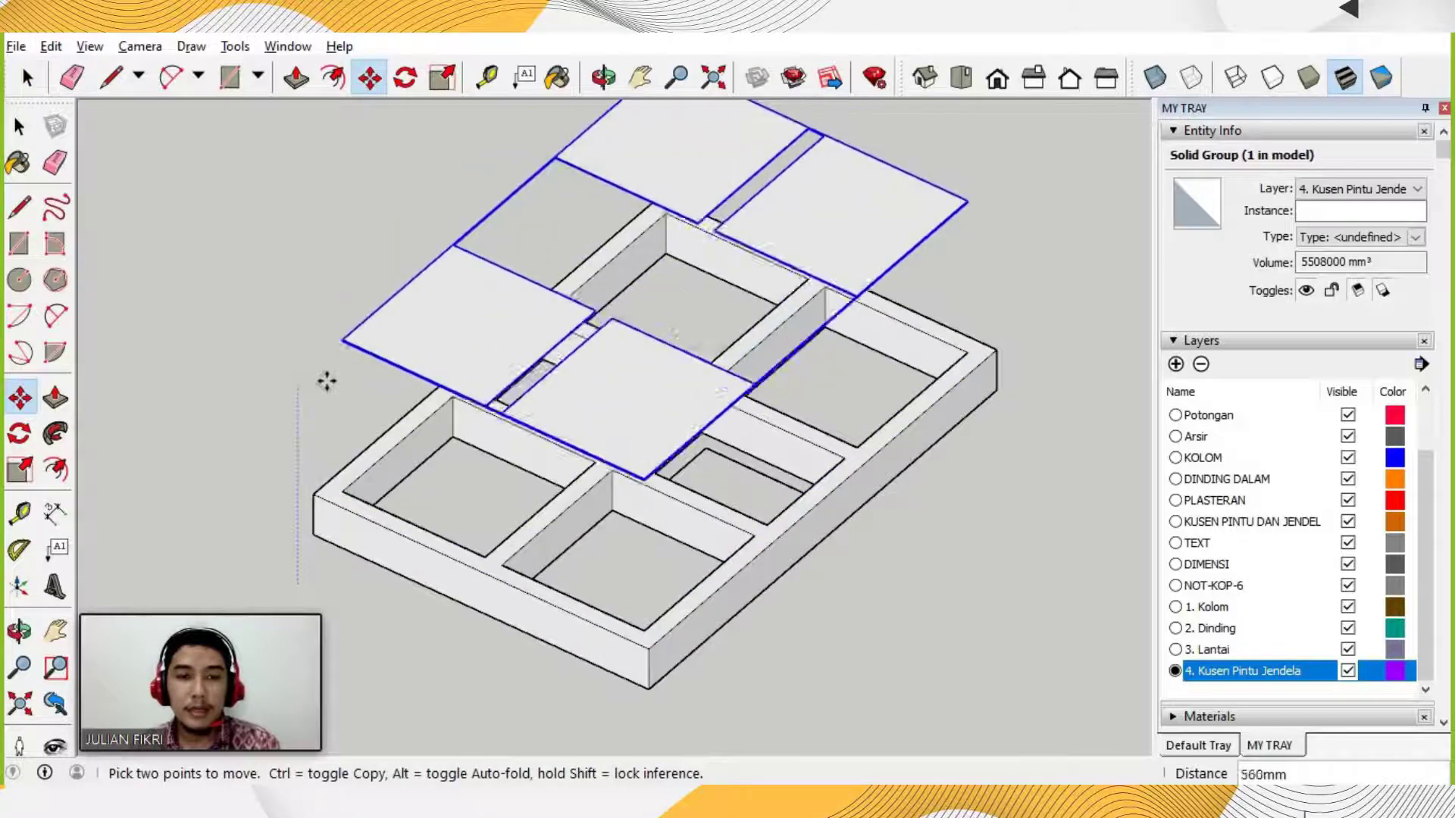
key("Escape")
scroll(877, 552, "down", 2)
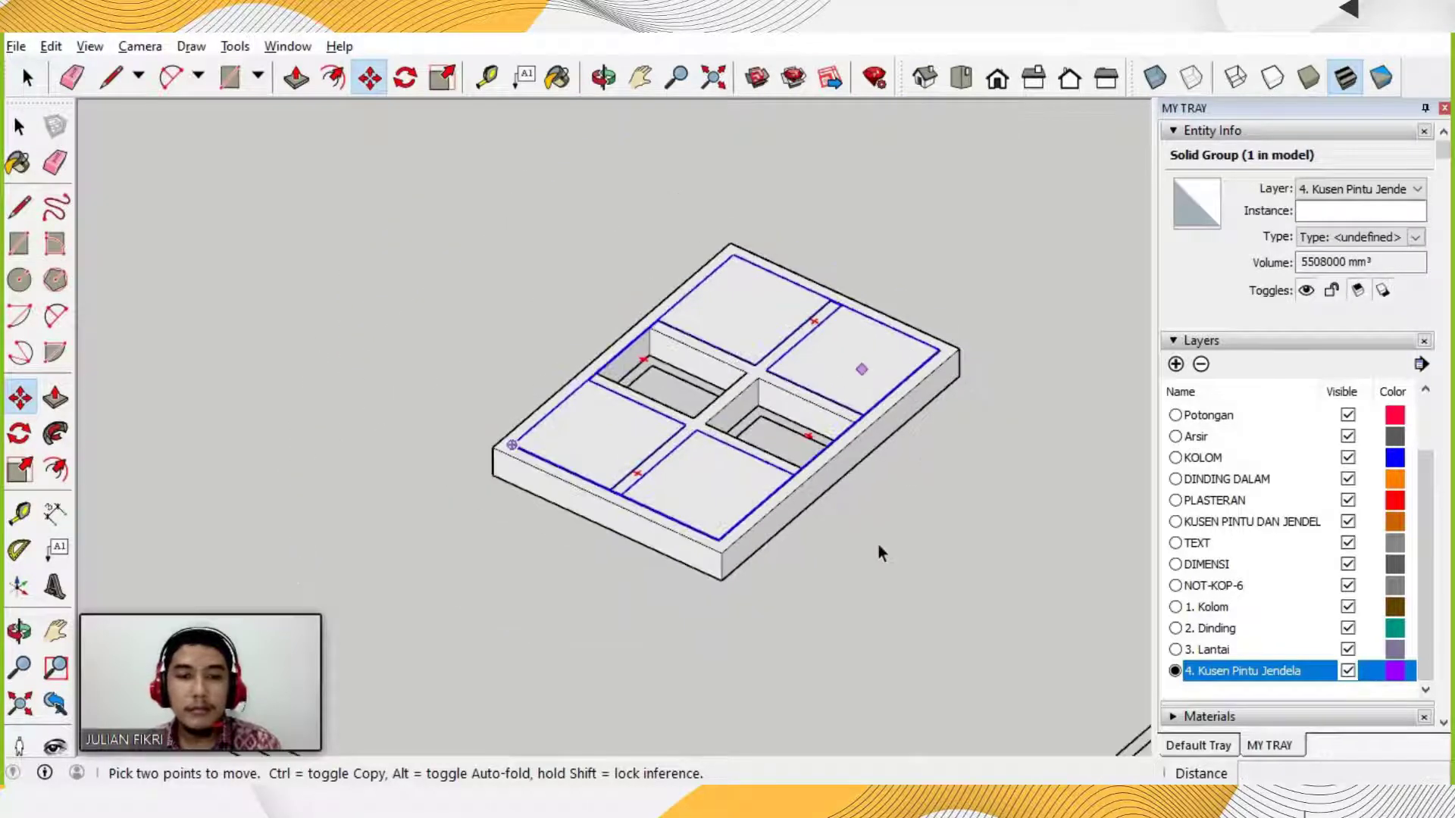
key("space")
Move the group of four panes straight down 80 mm along the blue axis so it sits inside the window frame.
left_click(821, 549)
scroll(788, 493, "up", 2)
left_click(633, 519)
scroll(629, 514, "up", 2)
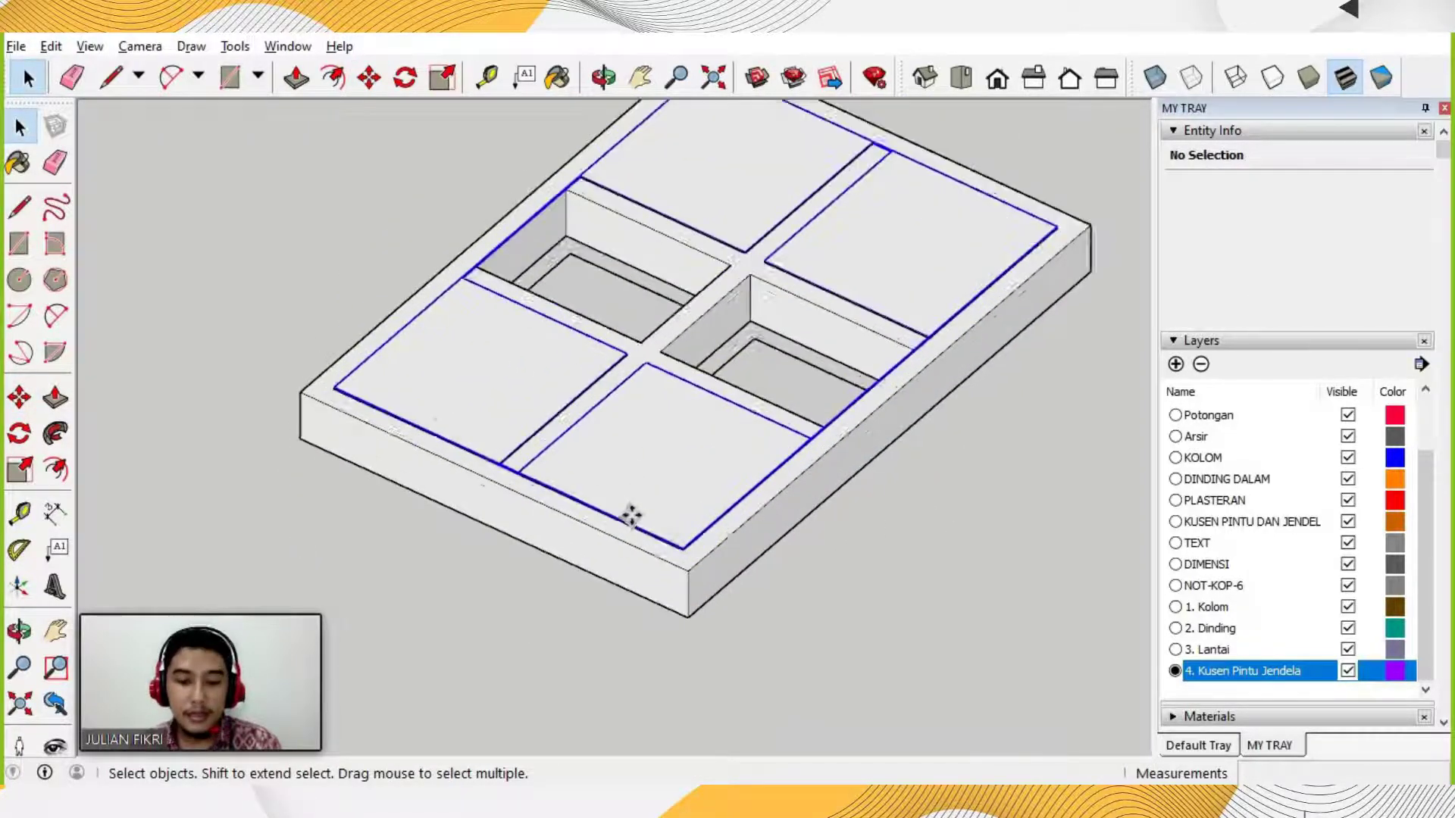
key("m")
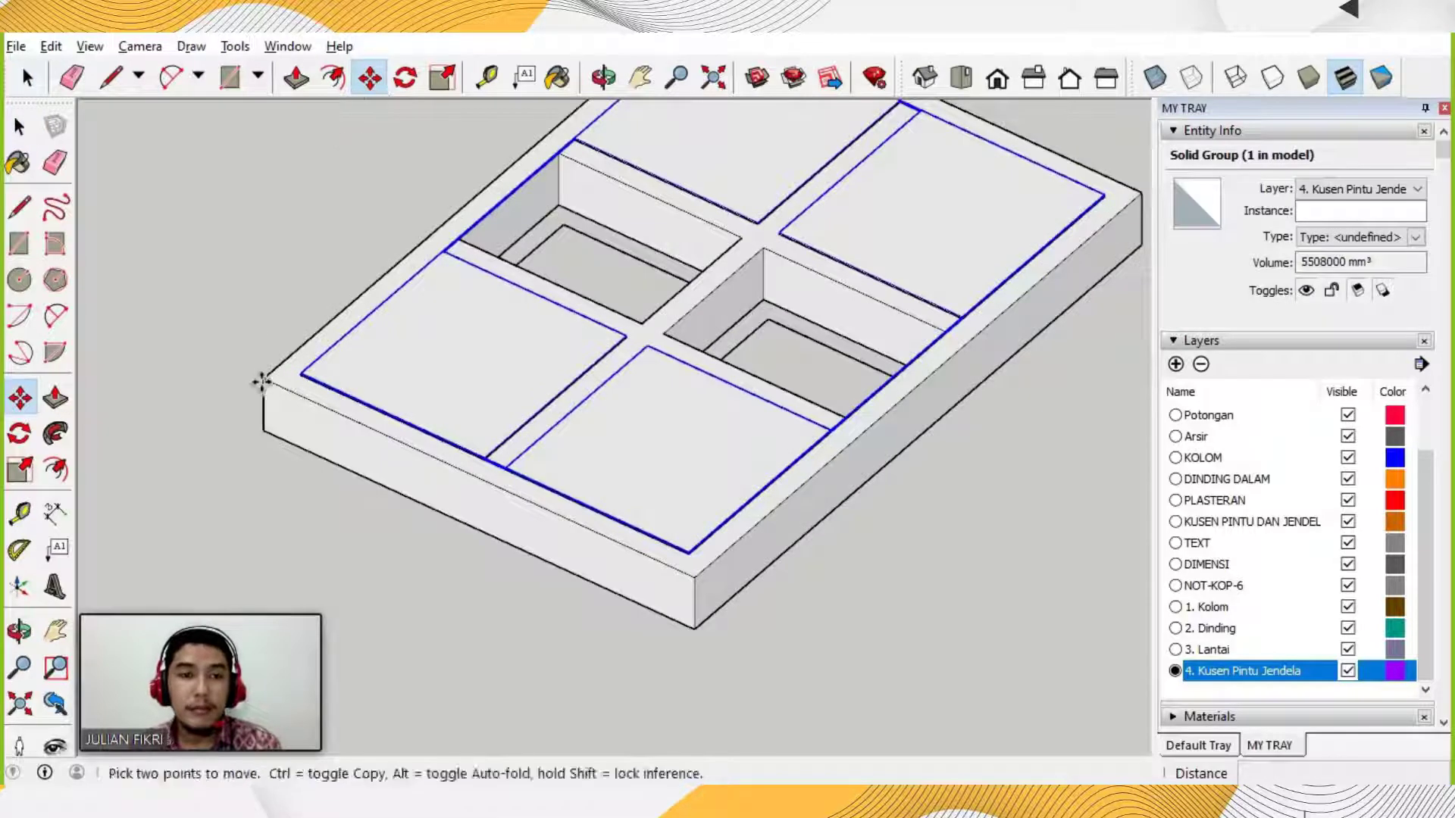
left_click(261, 385)
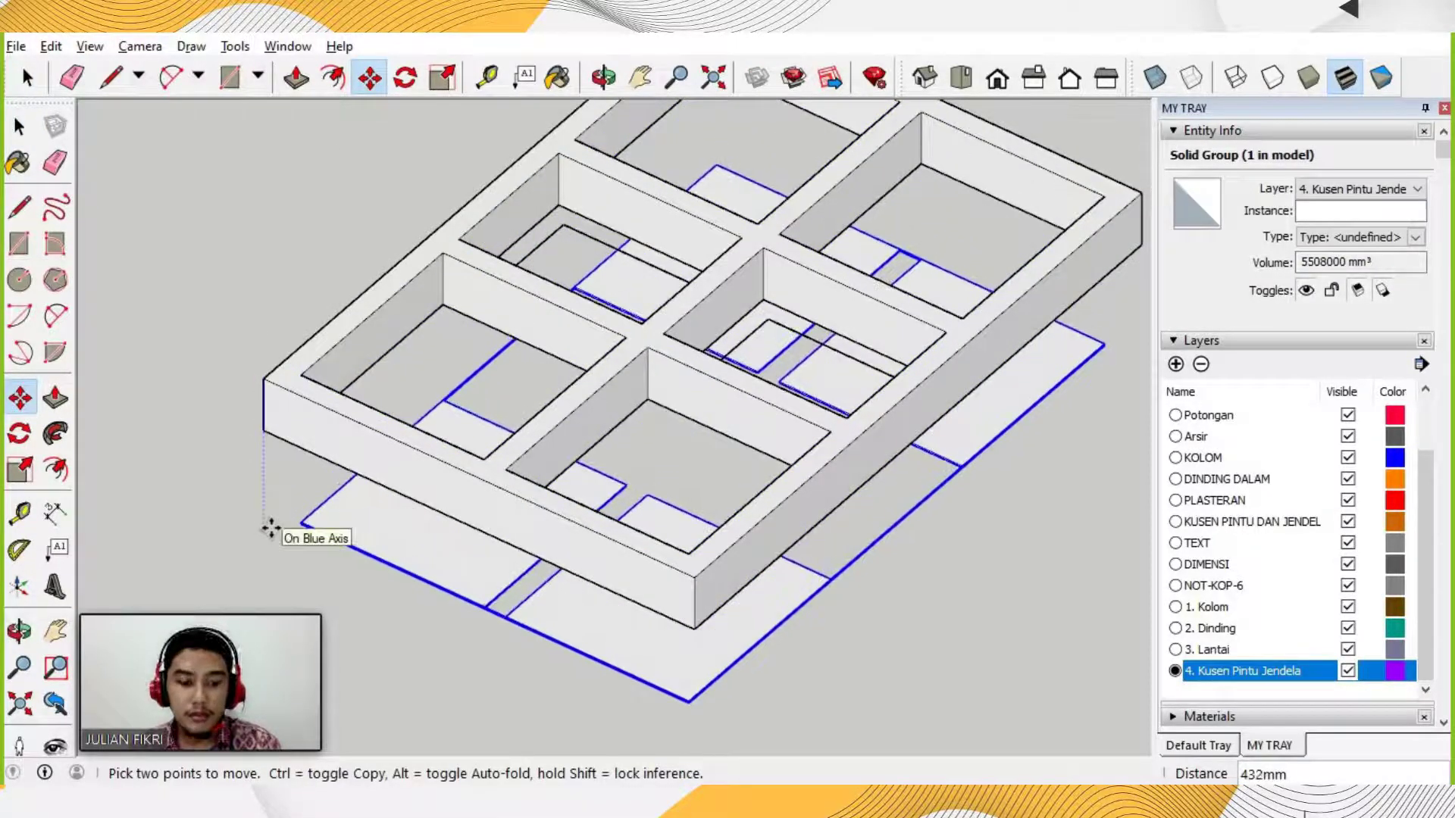
key("Return")
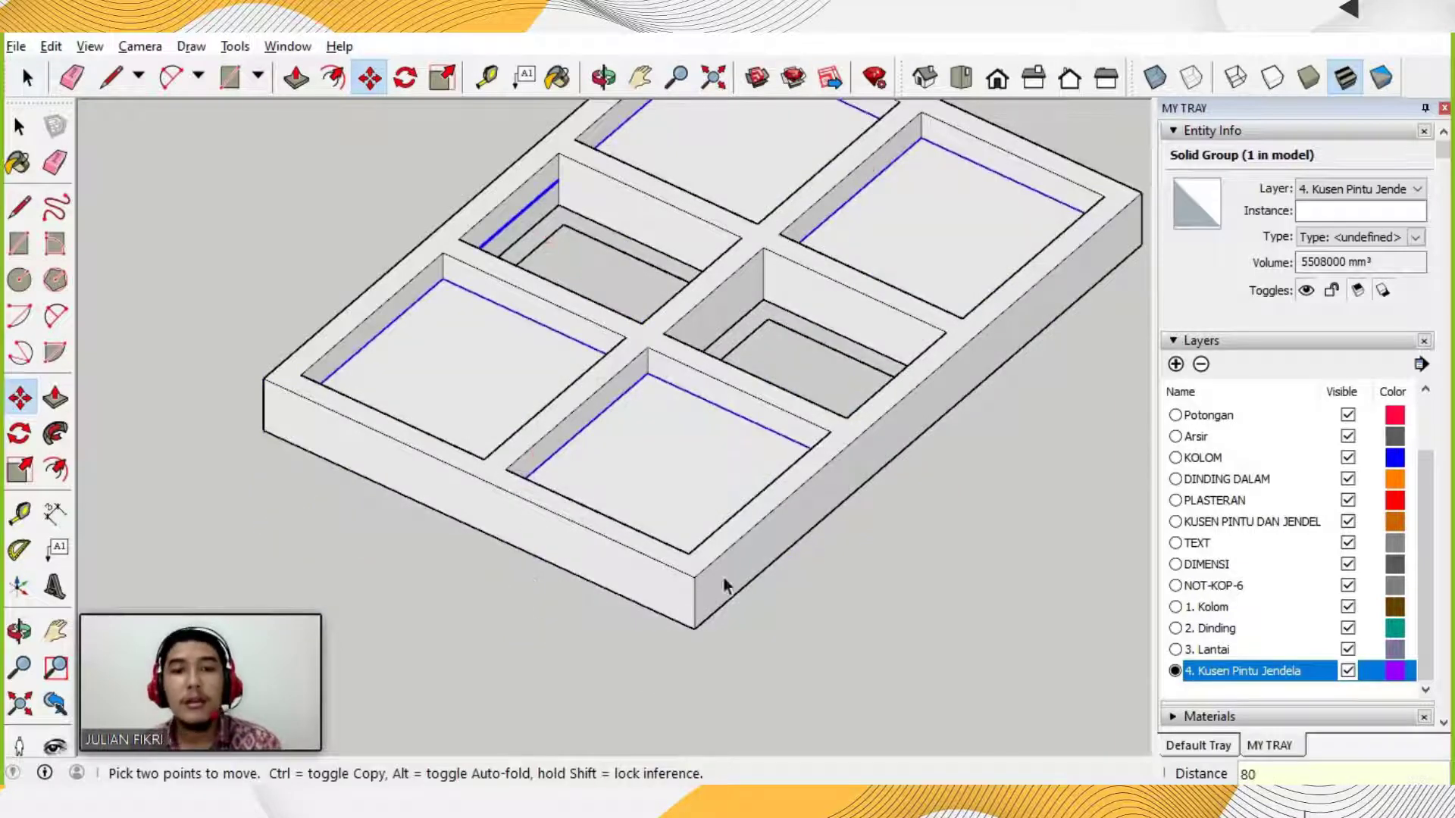
key("space")
key("Escape")
Measure the width of the inner sash border drawn below the small window opening.
scroll(701, 429, "up", 3)
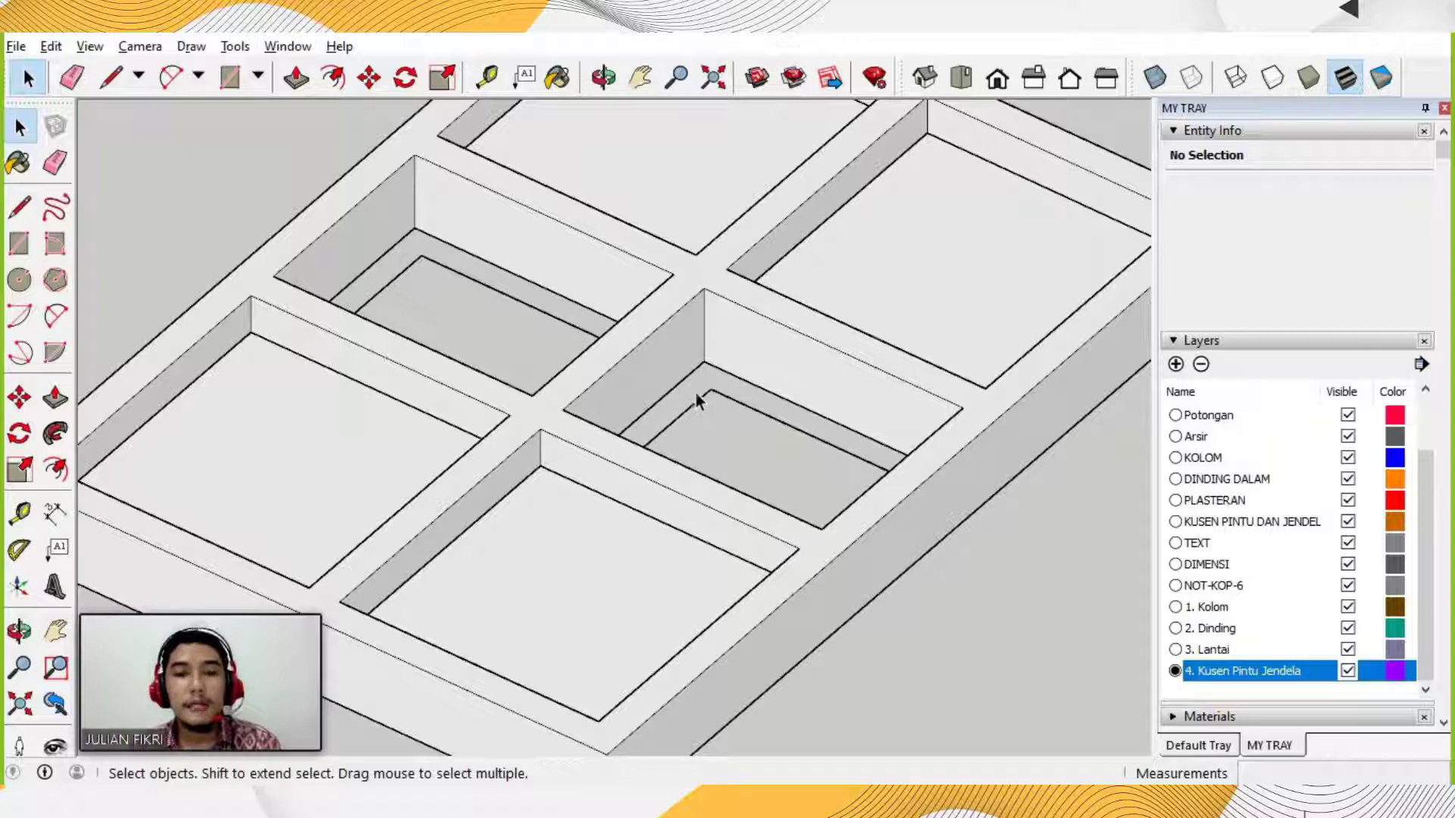
scroll(671, 434, "down", 6)
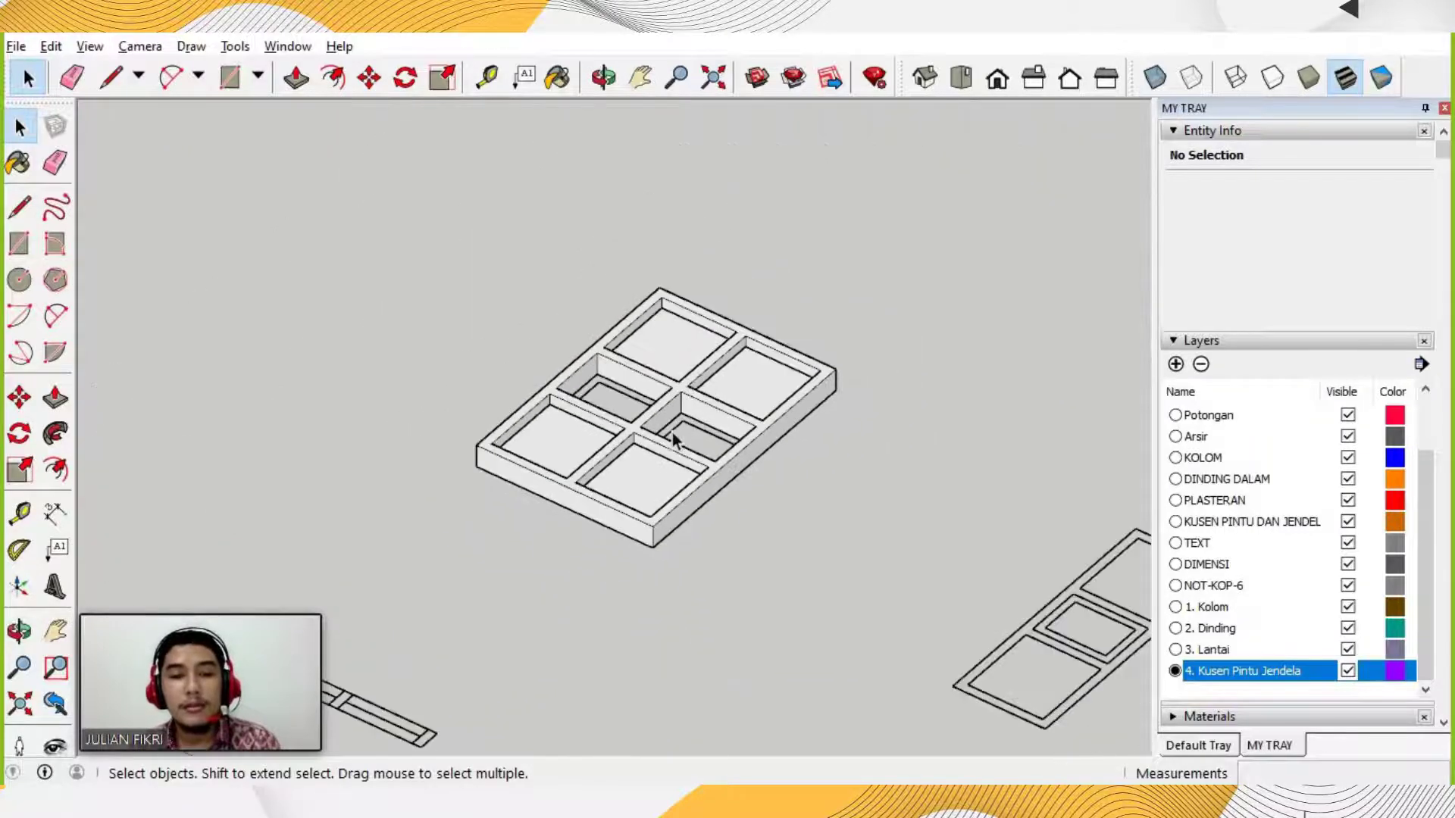
scroll(672, 437, "up", 6)
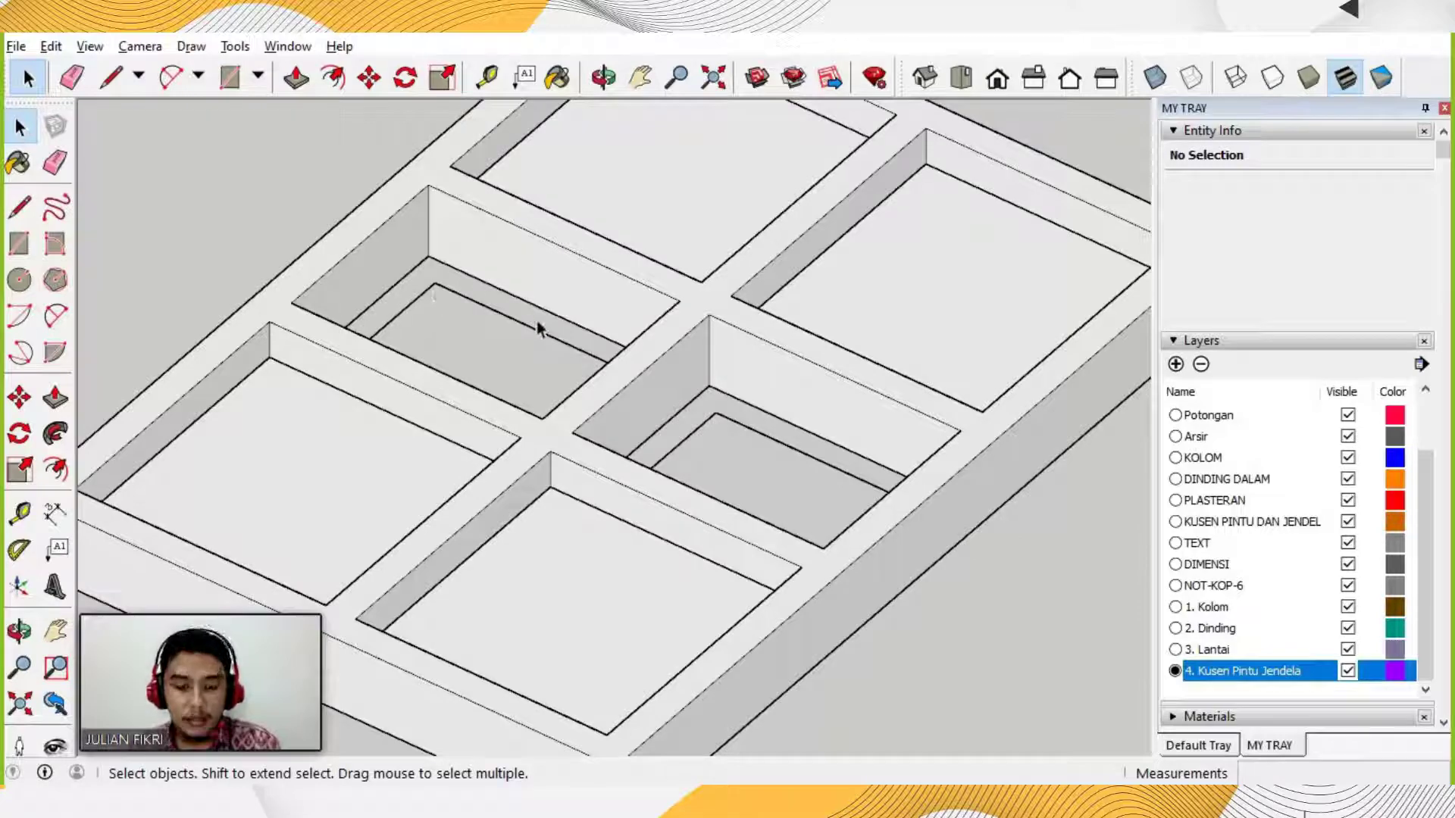
left_click(614, 84)
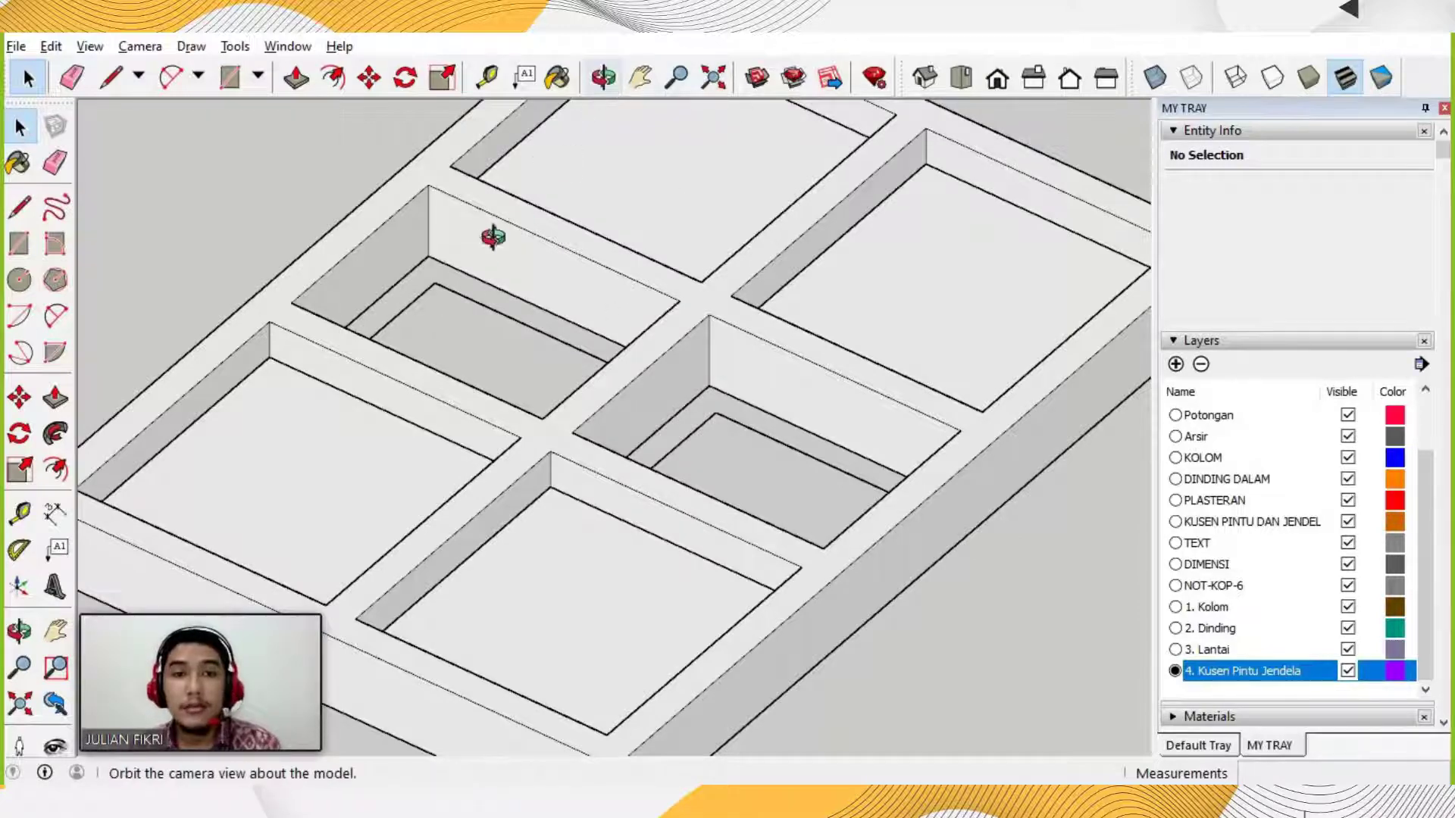
left_click_drag(487, 331, 379, 214)
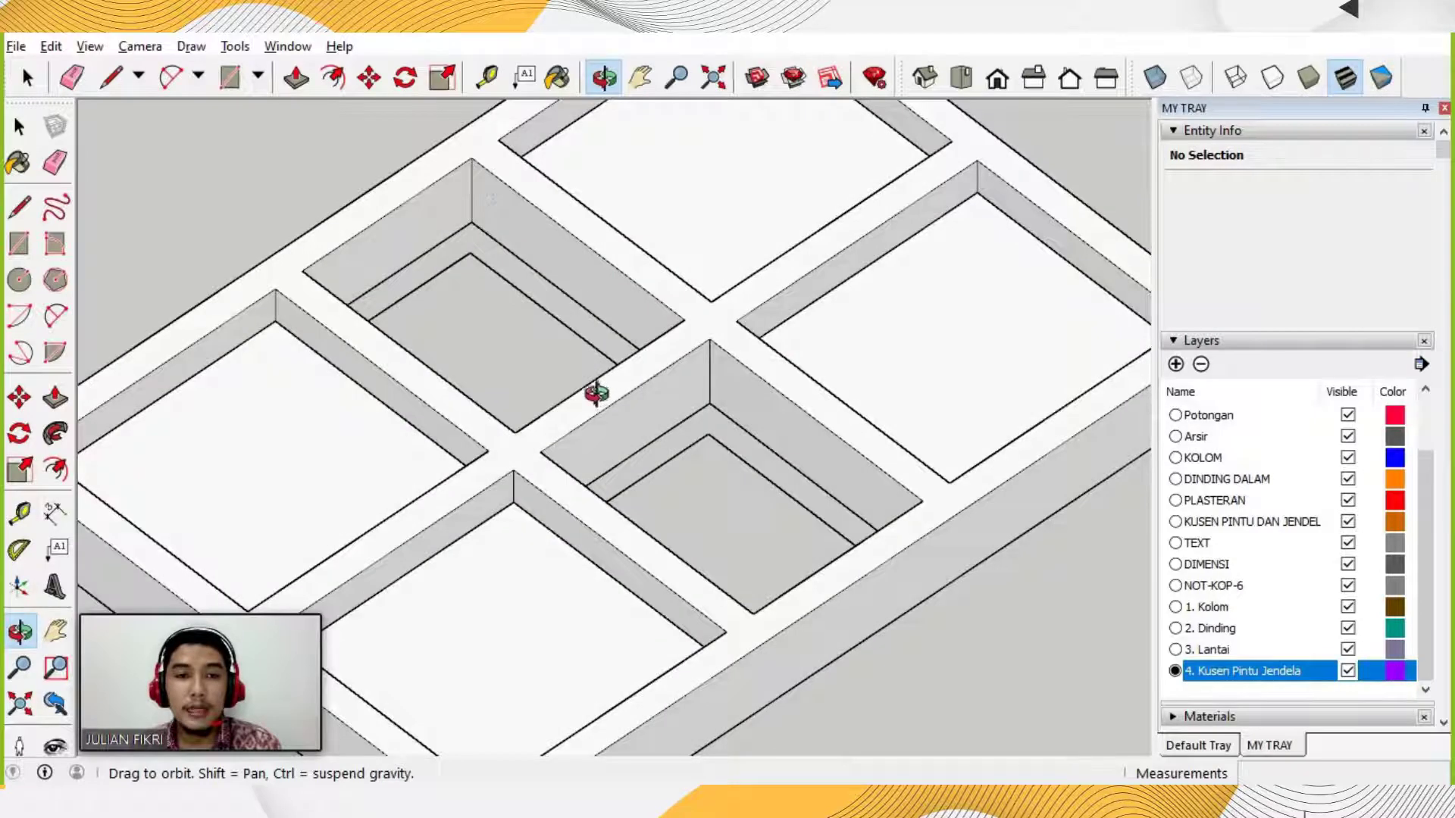
scroll(389, 276, "up", 3)
key("space")
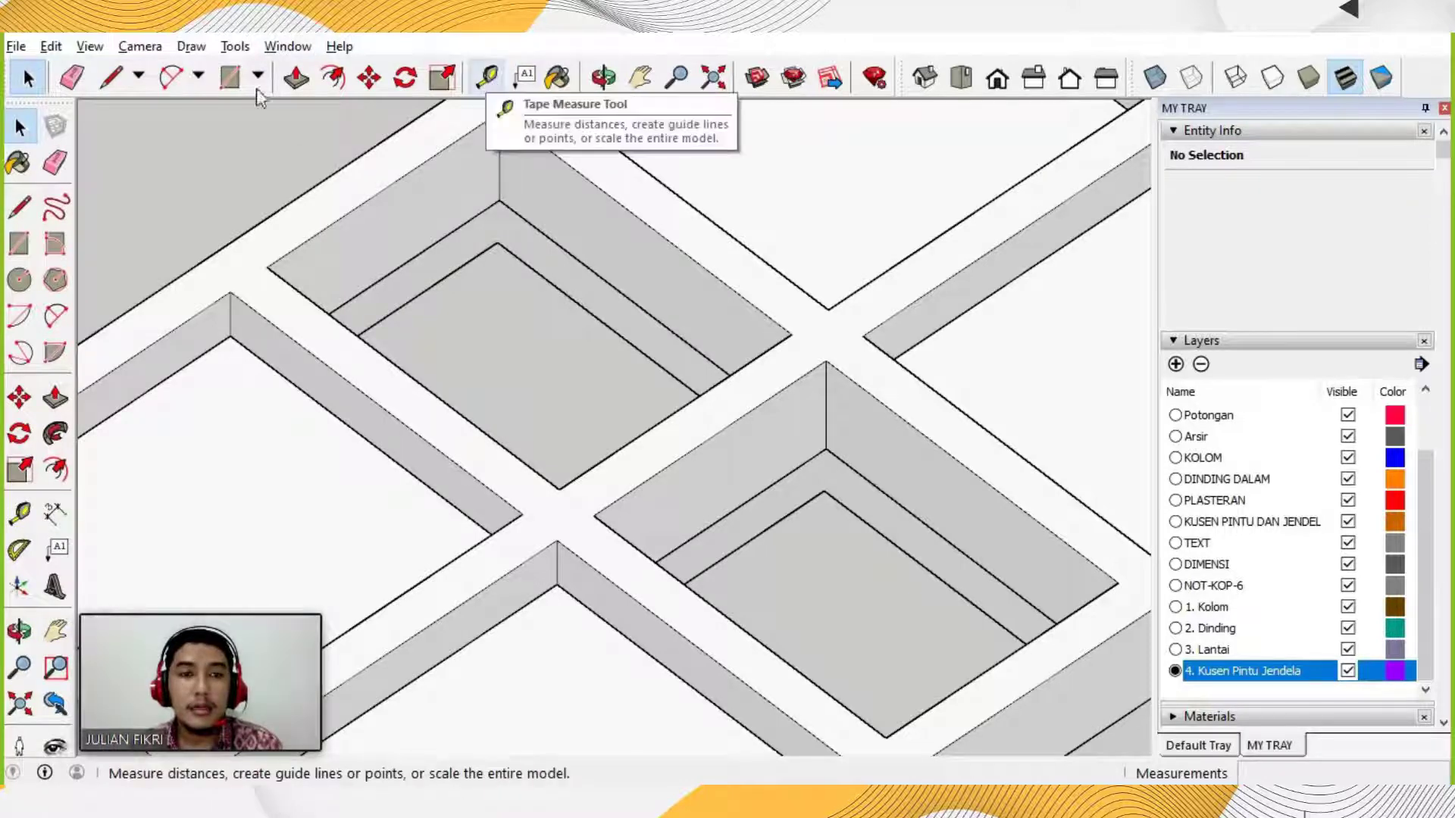
left_click(111, 80)
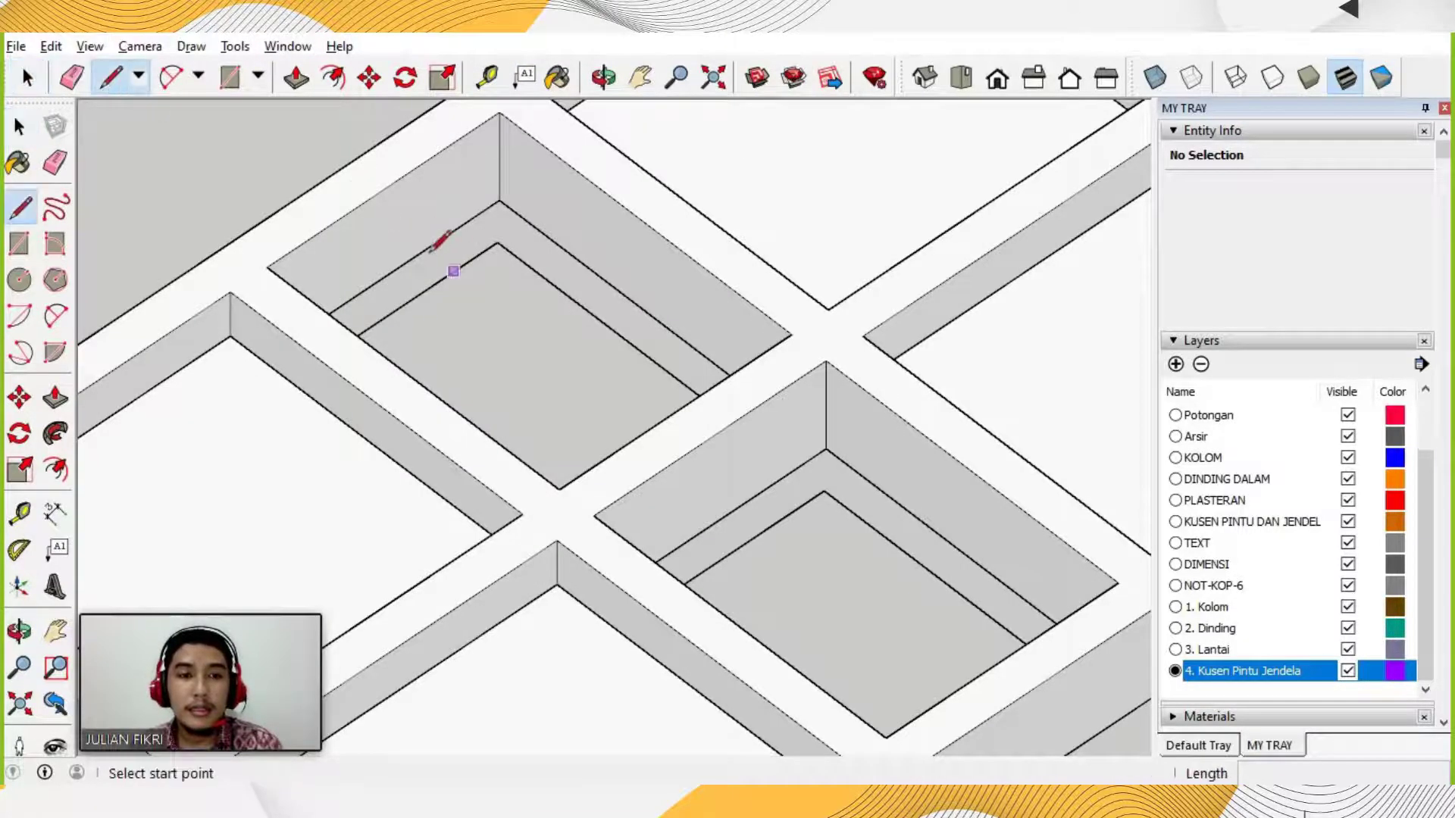
left_click(425, 249)
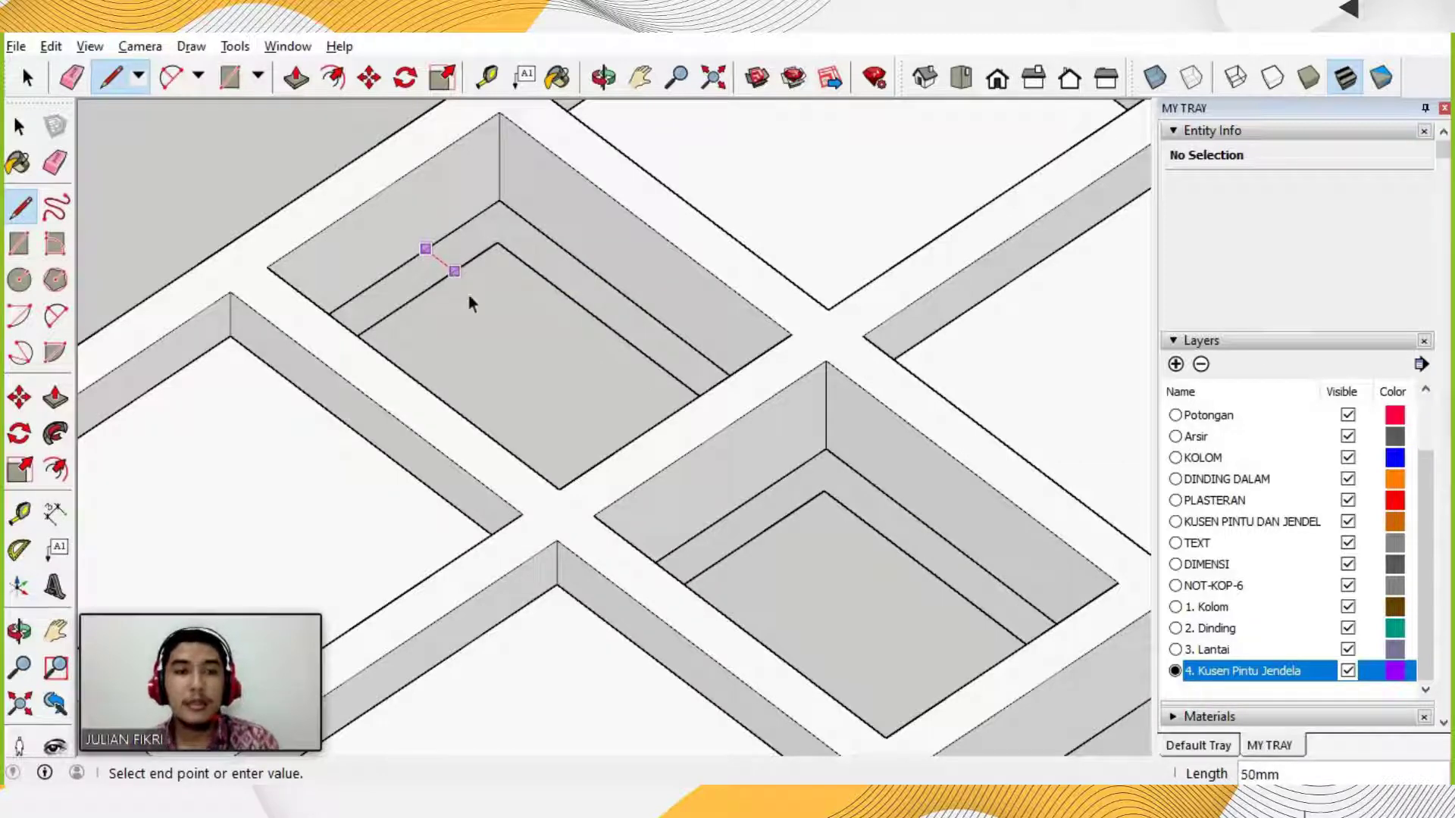
key("space")
Draw a 510 by 380 mm rectangle covering the farther small opening and make it a group opened for editing.
scroll(503, 362, "down", 5)
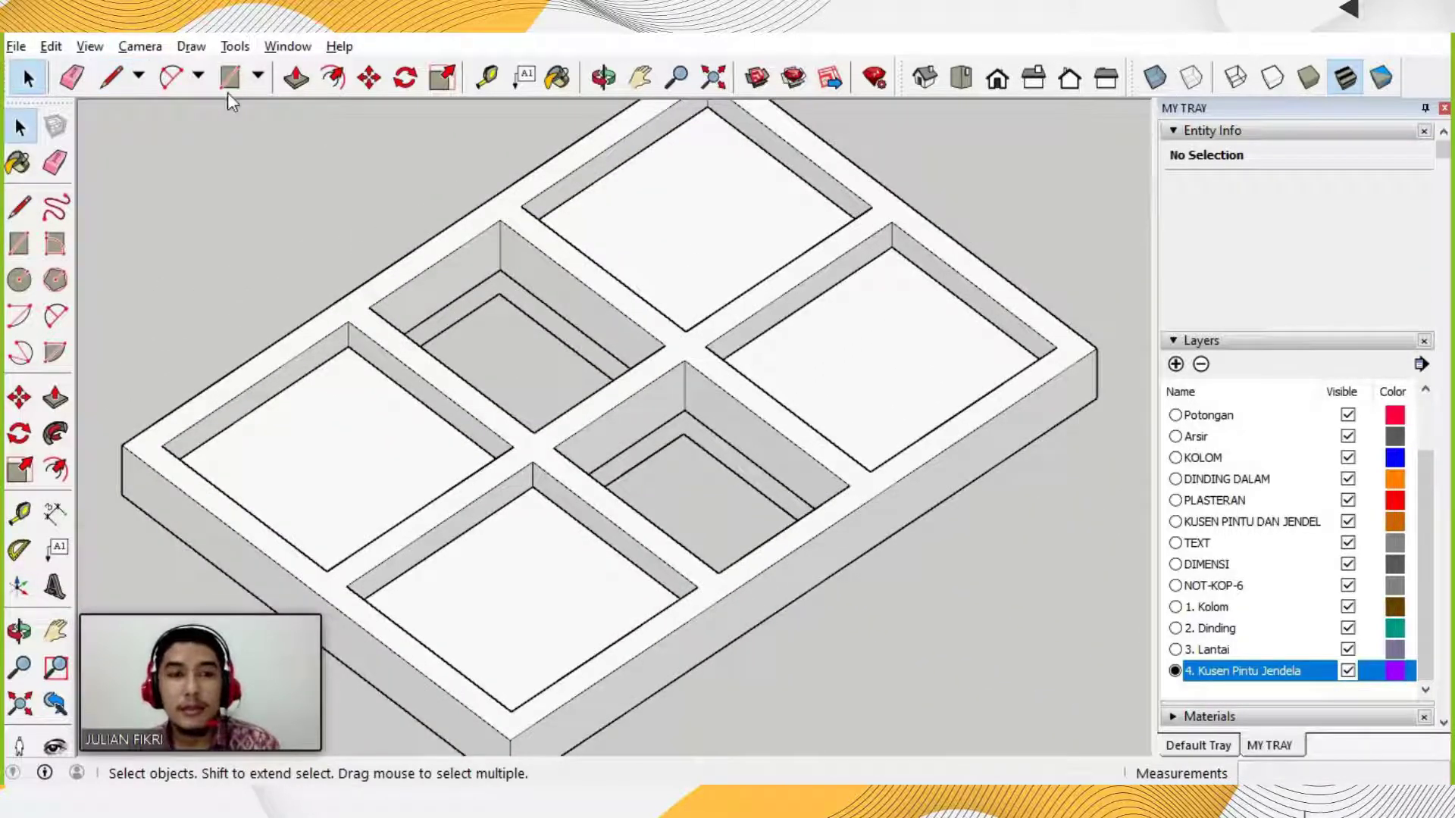
left_click(230, 77)
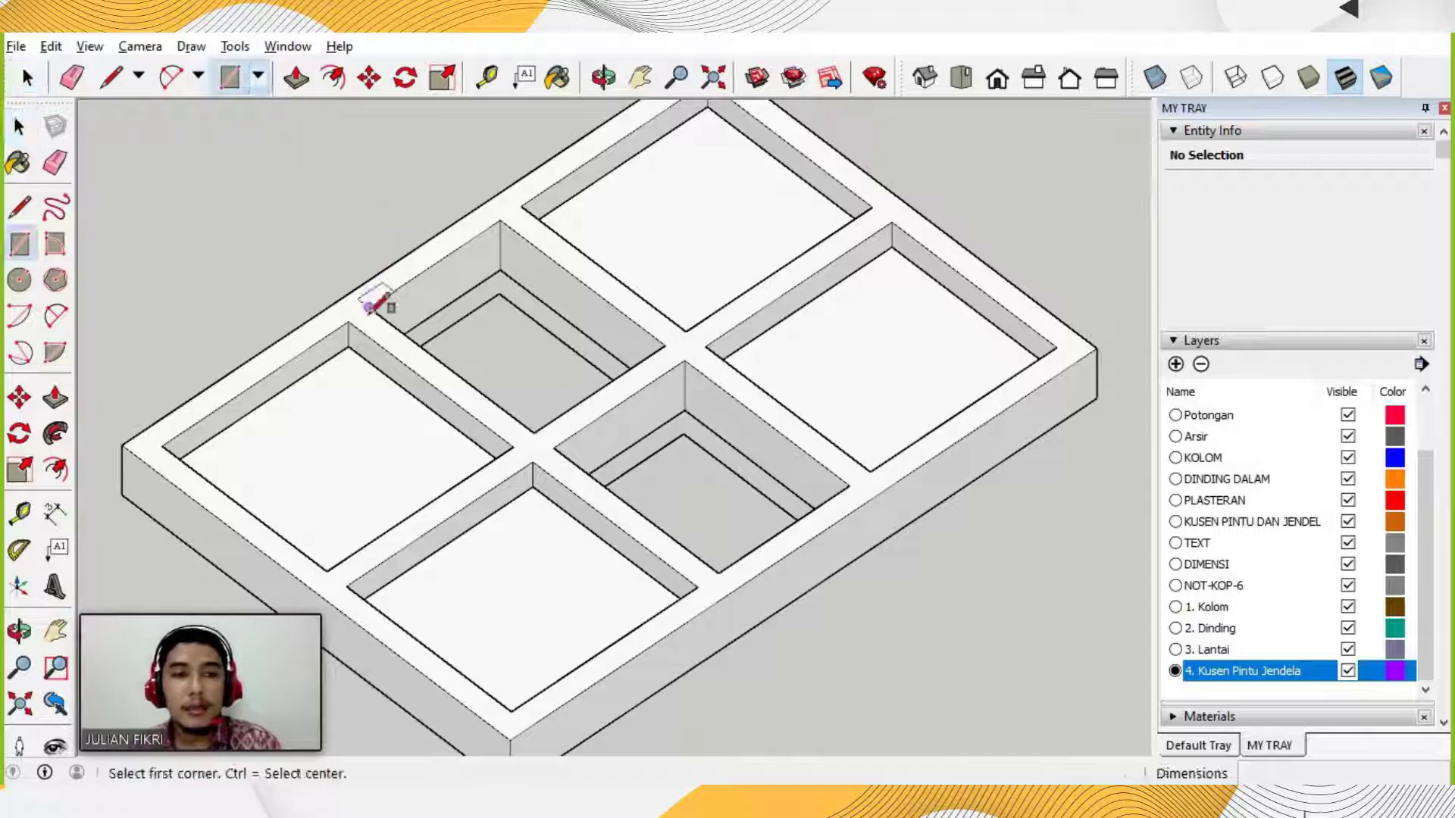
left_click(369, 307)
left_click(663, 340)
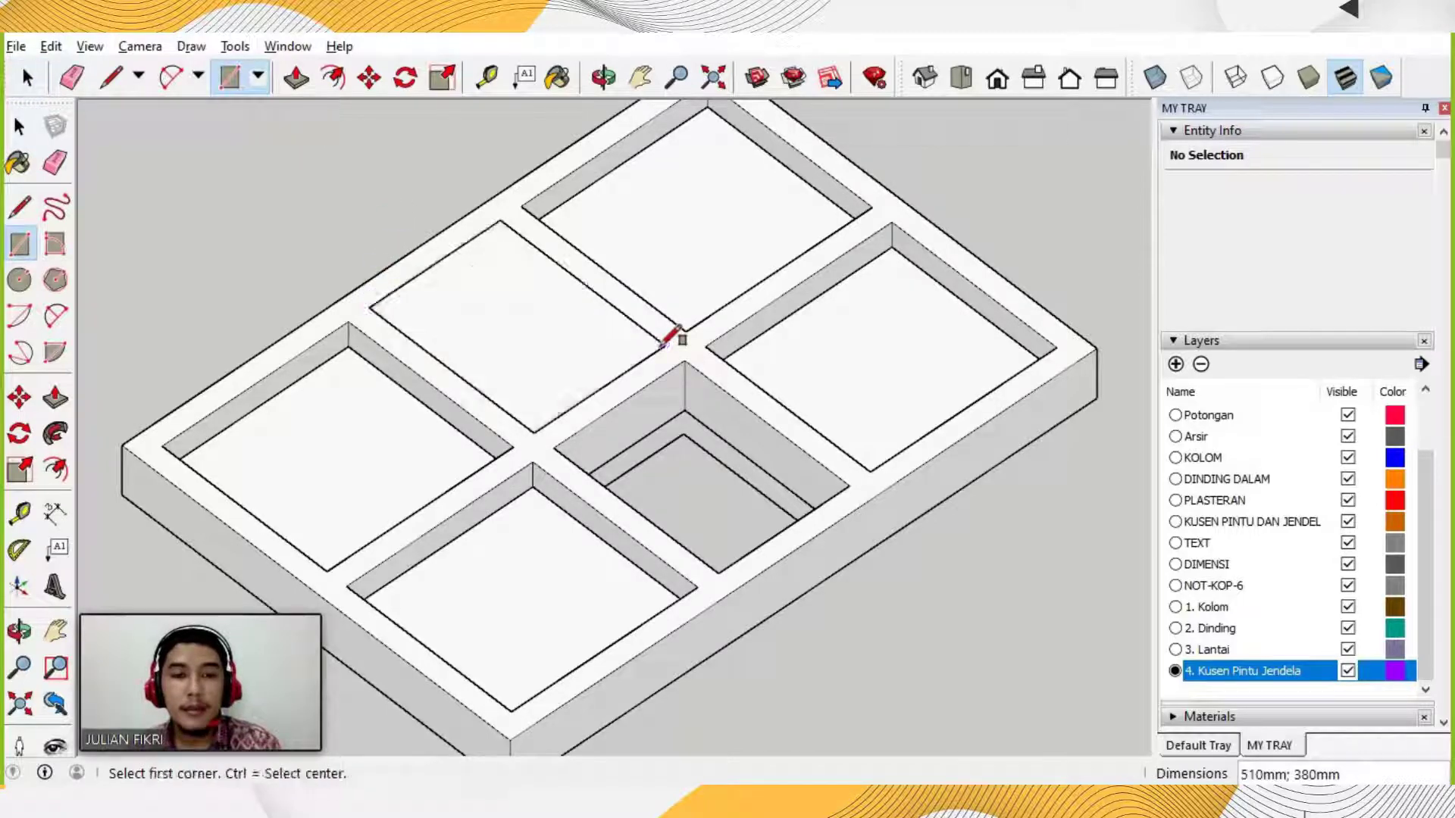
key("space")
left_click(539, 325)
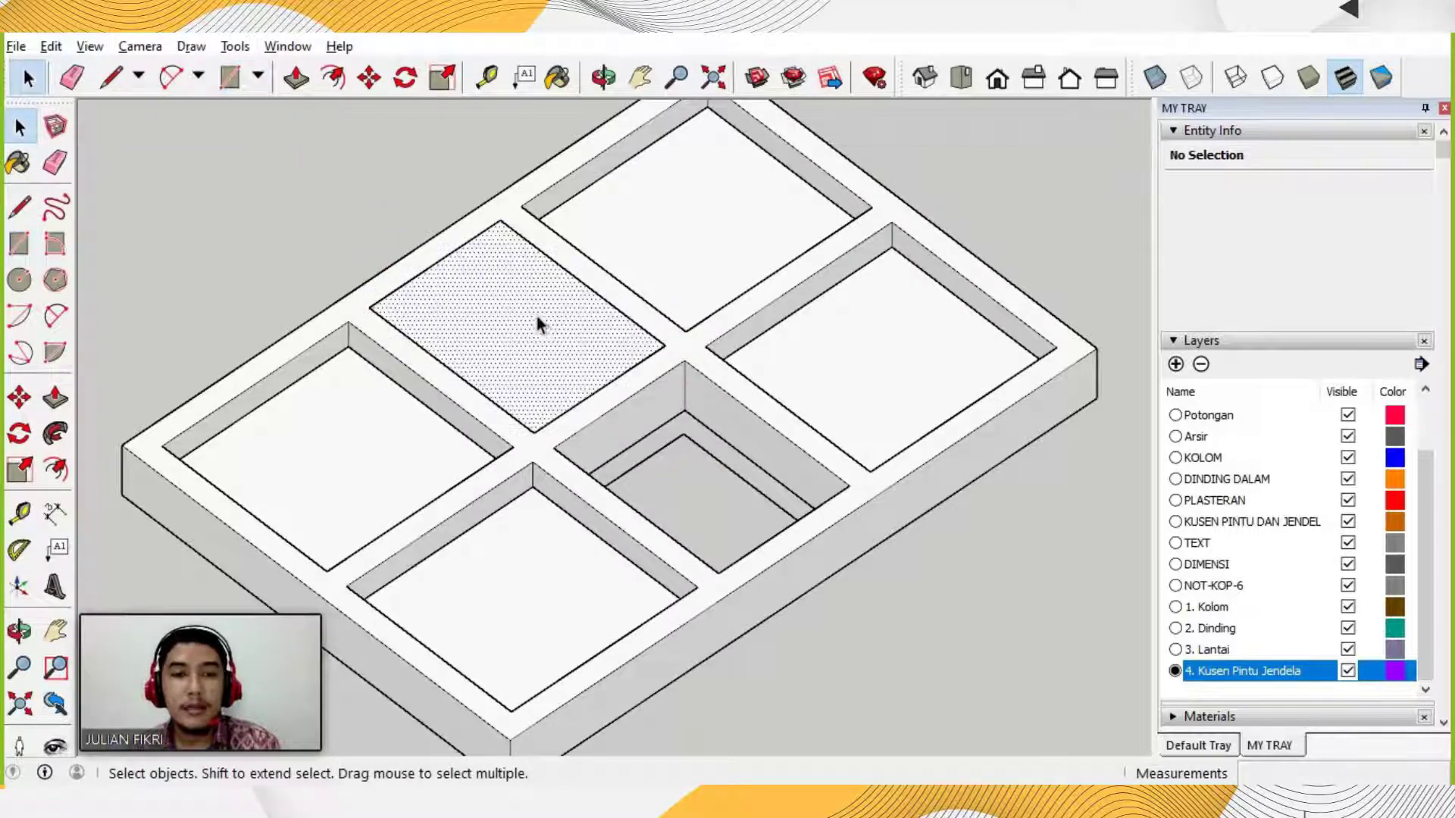
right_click(638, 416)
left_click(639, 496)
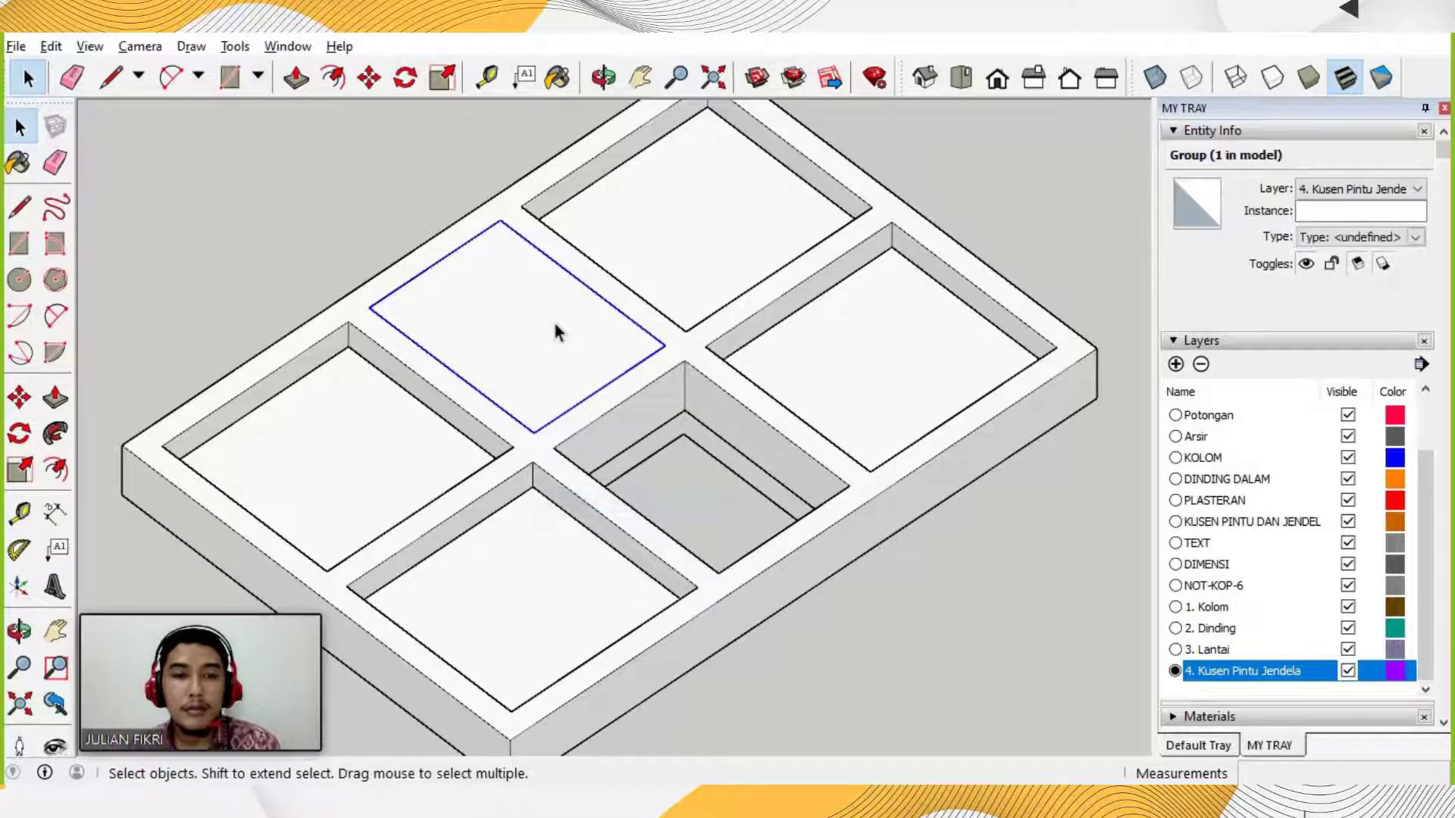
double_click(556, 332)
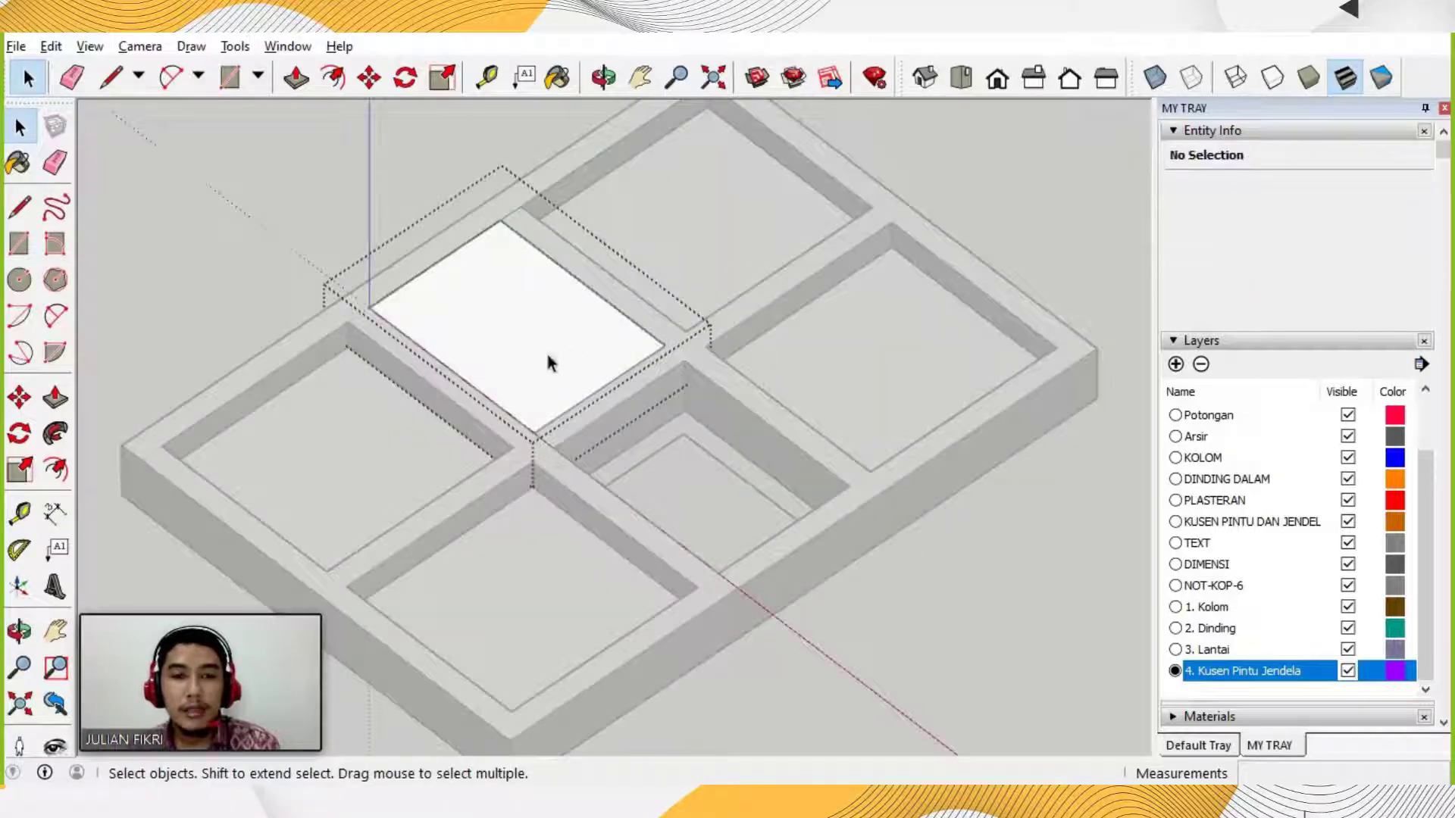
Try a 50 mm inward offset of the rectangle's outline, then discard it.
left_click(334, 79)
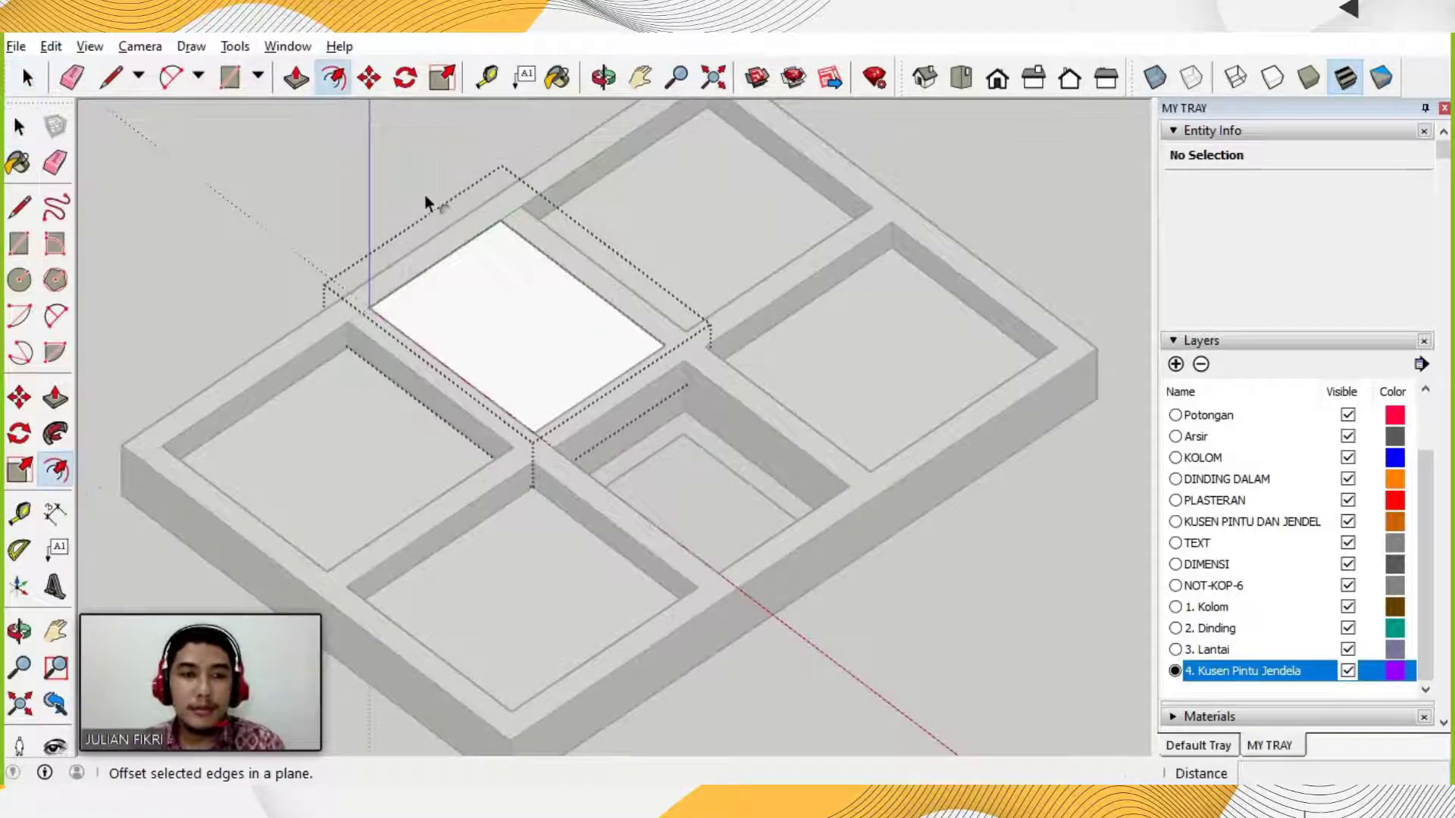
left_click(447, 256)
left_click(460, 267)
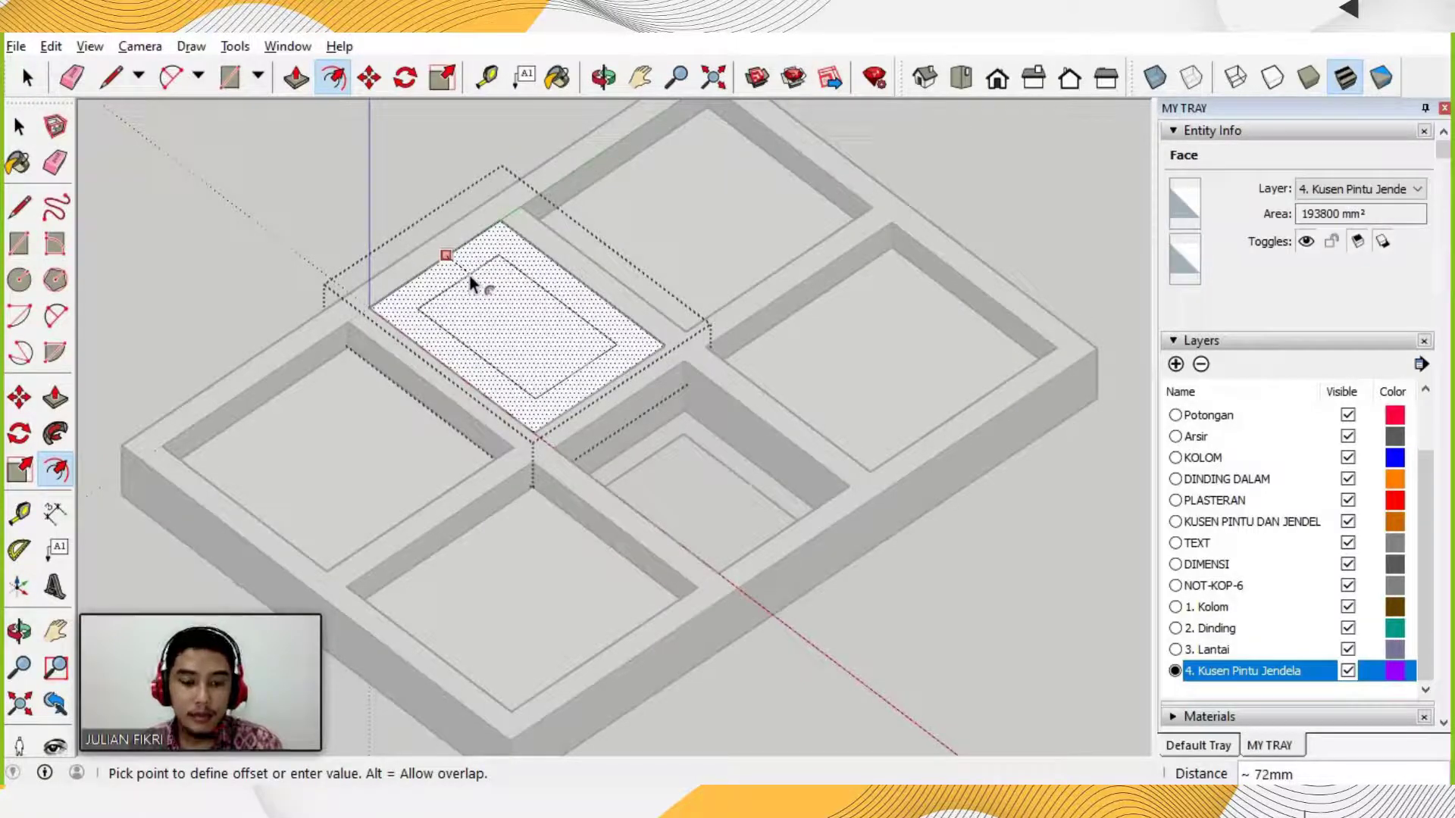
type("50")
key("Return")
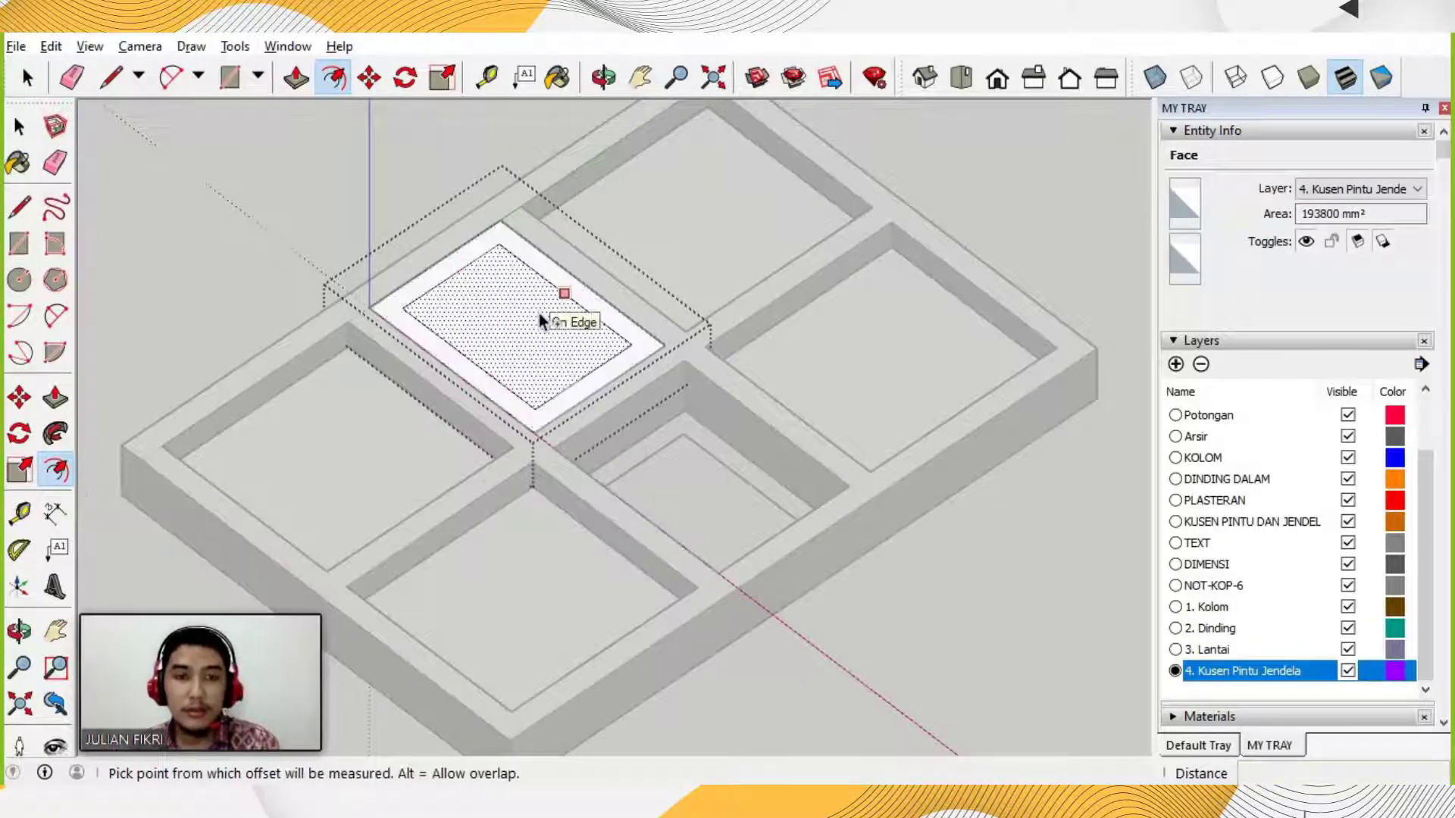
key("space")
left_click(455, 199)
Offset the grouped rectangle's edges 50 mm inward and delete the inner face to leave a sash outline.
left_click(334, 77)
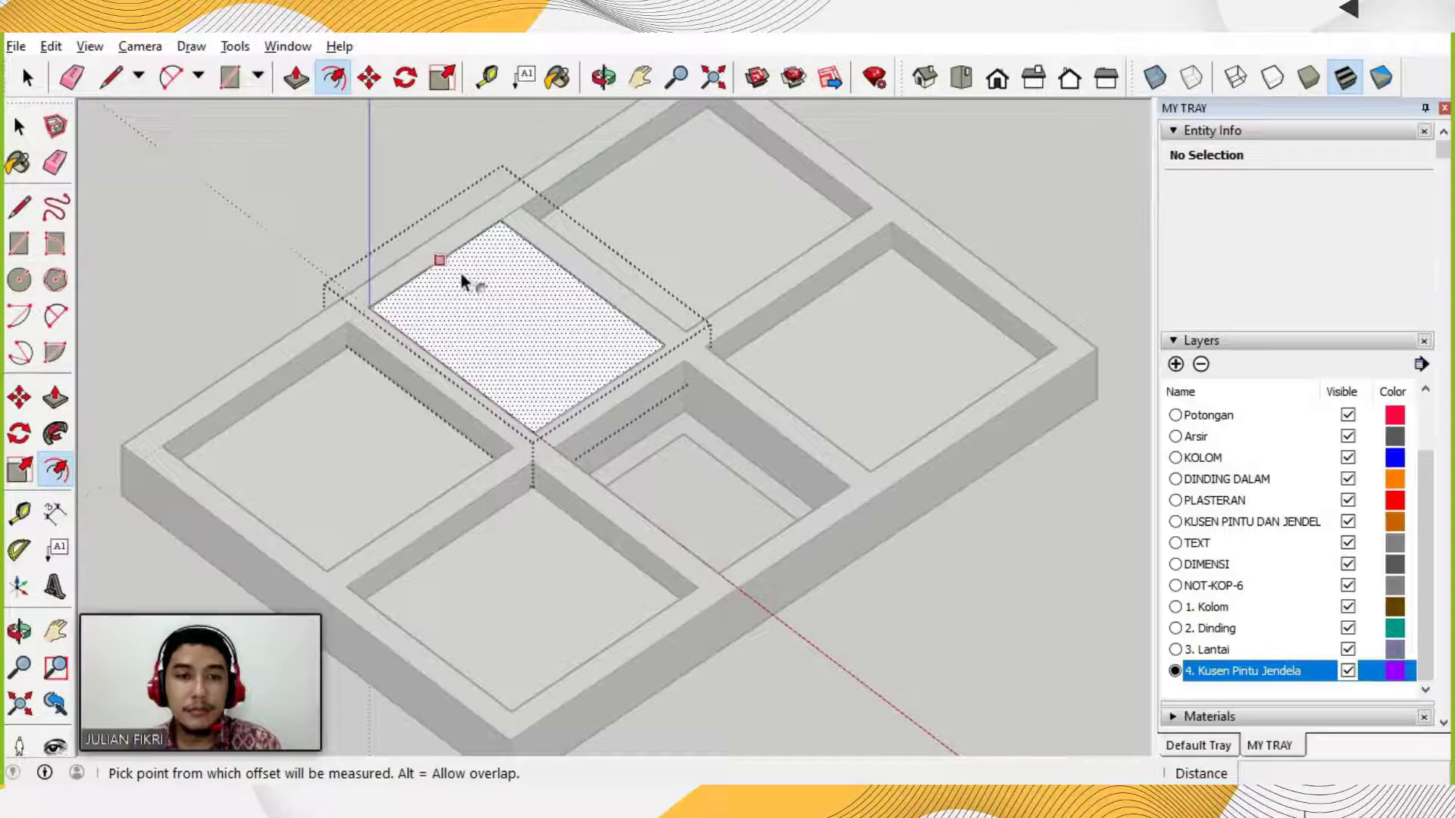
left_click(460, 272)
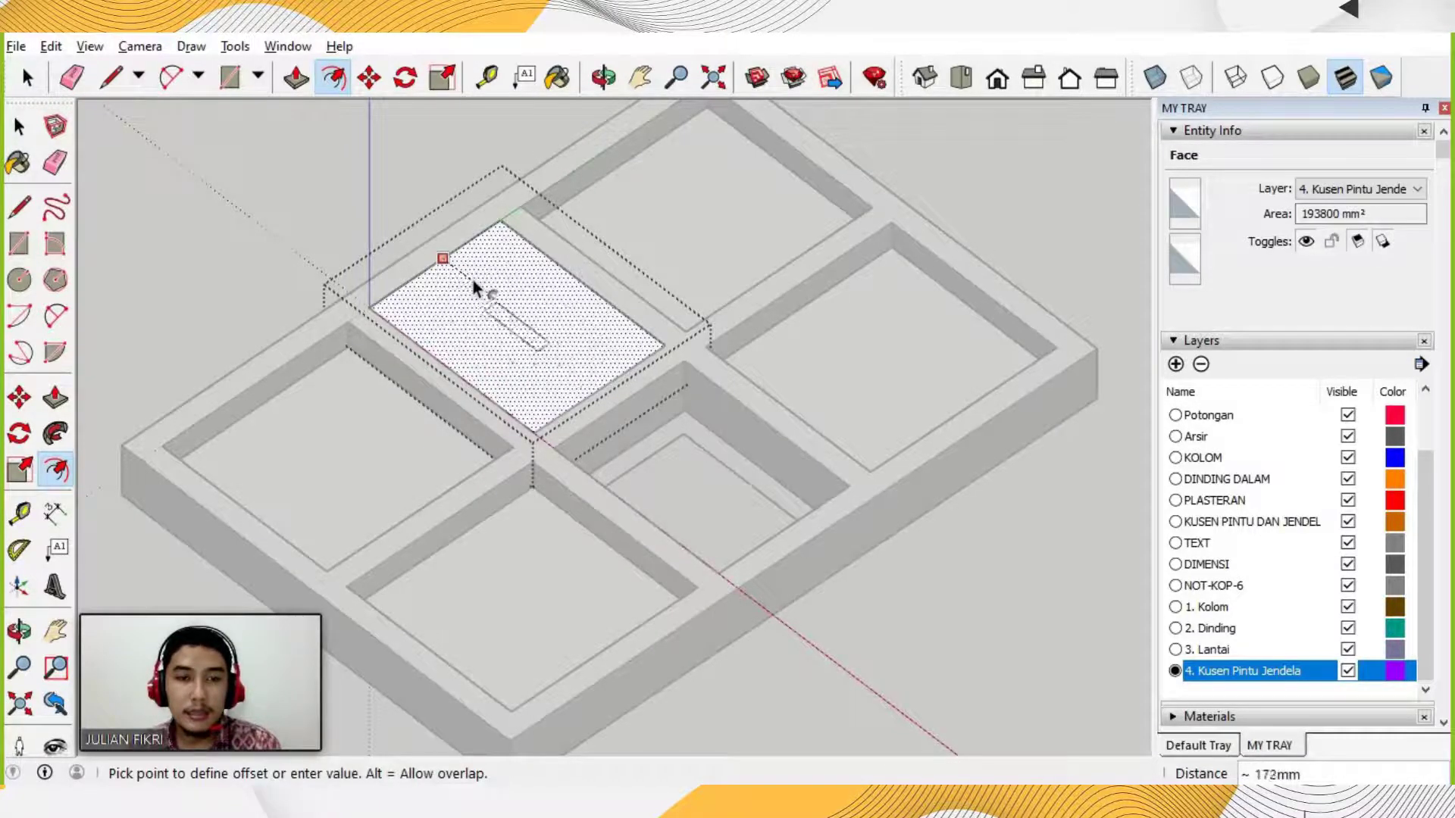
type("50")
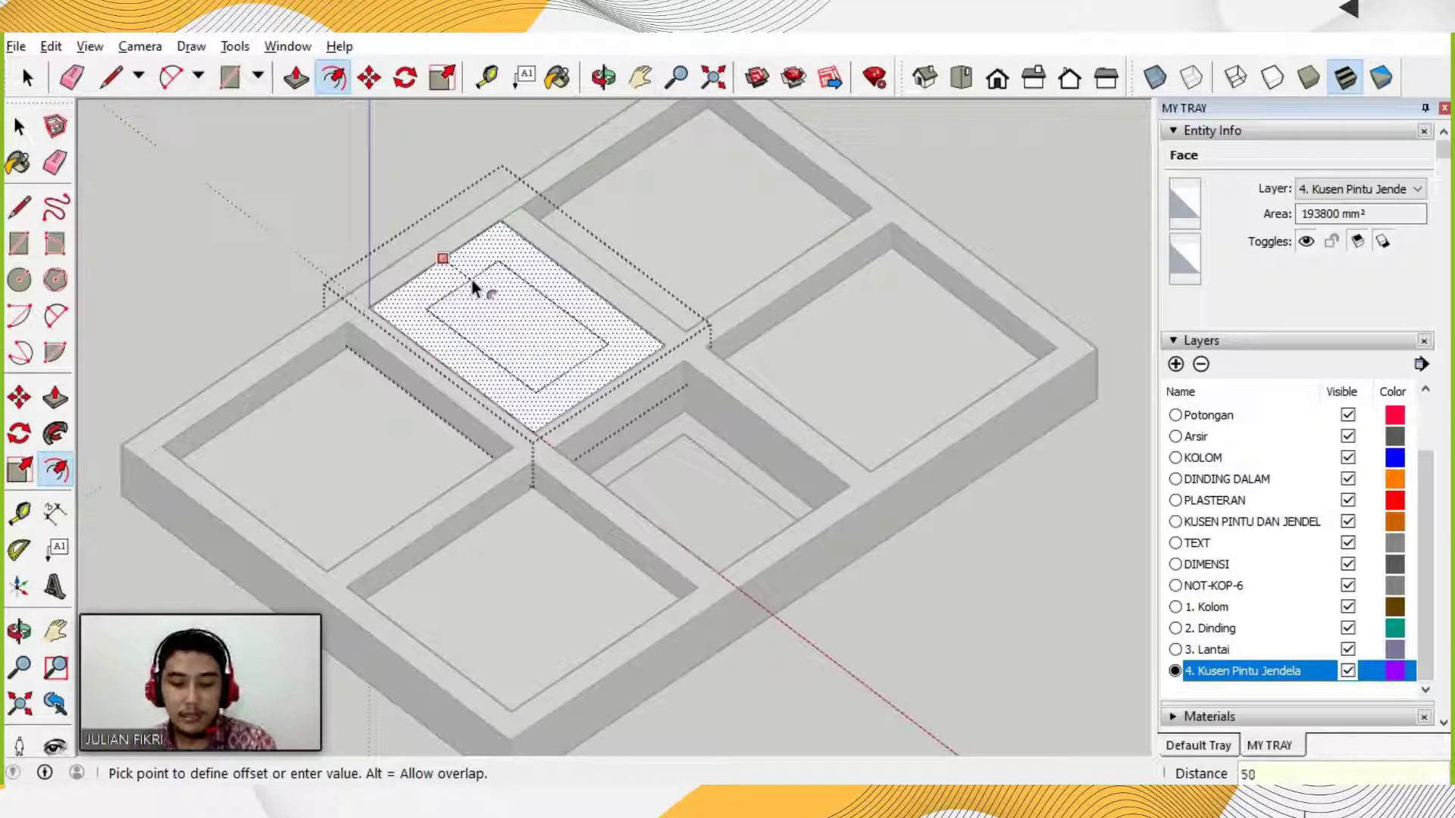
key("Return")
key("space")
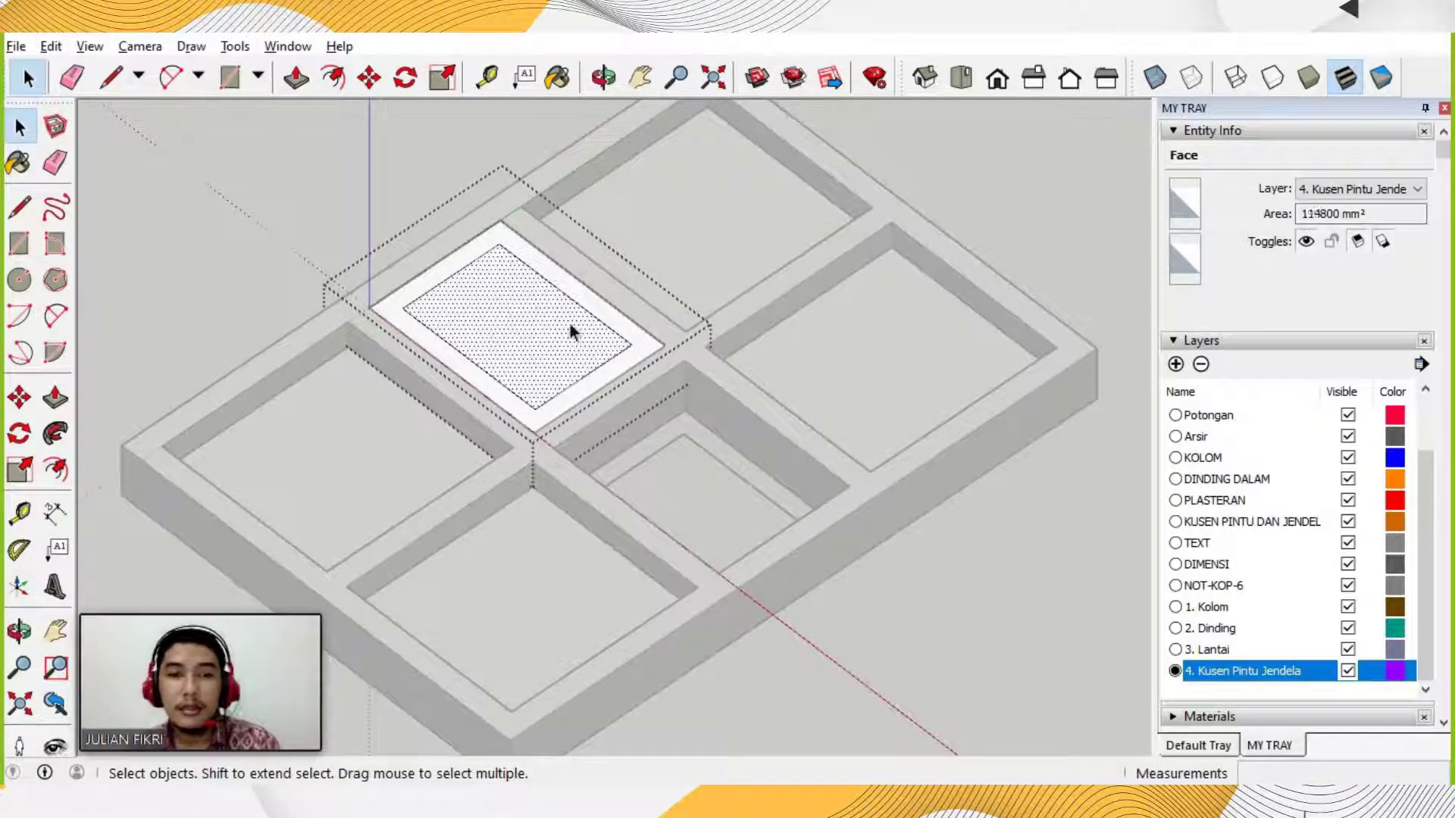
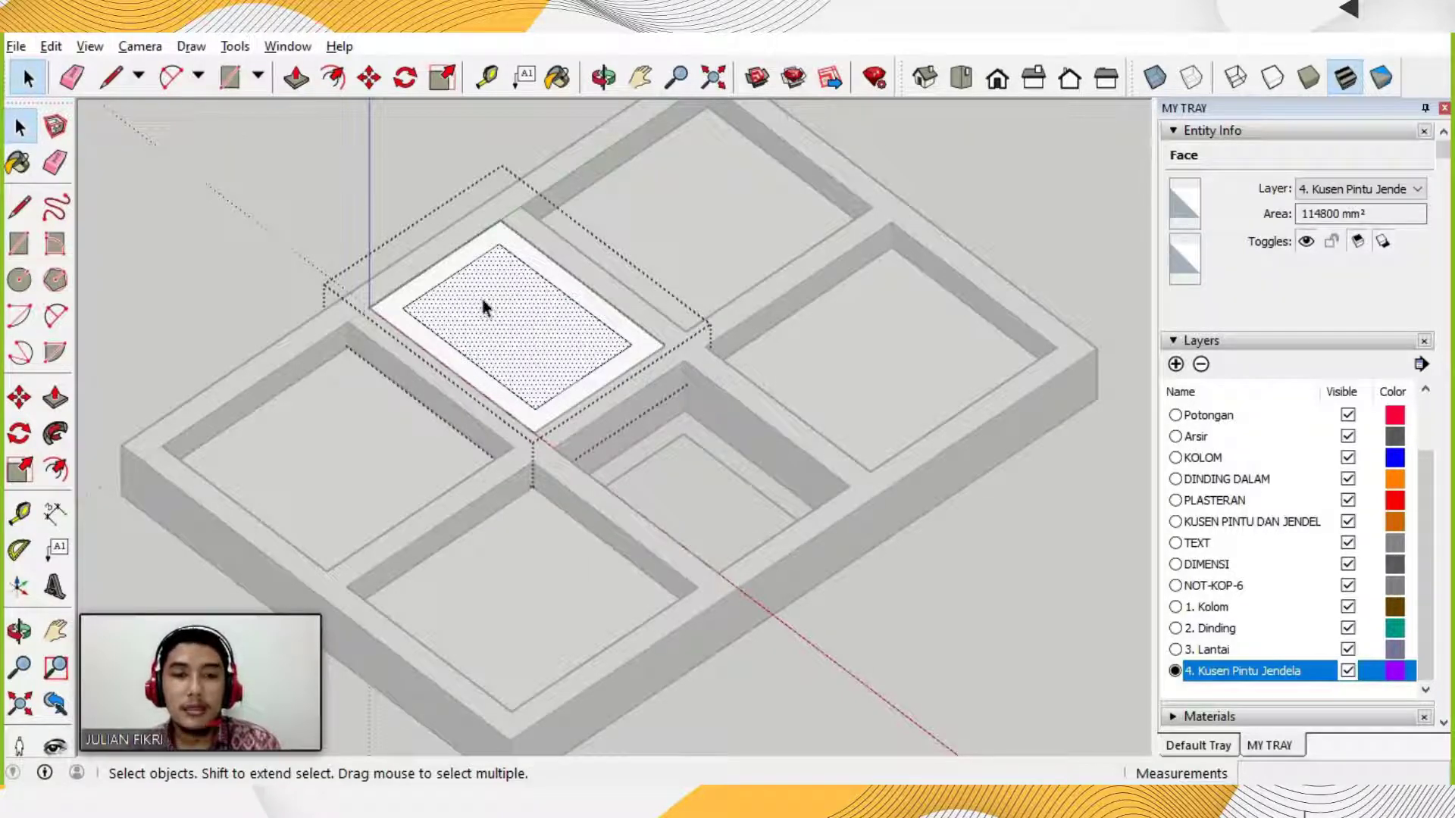
key("Delete")
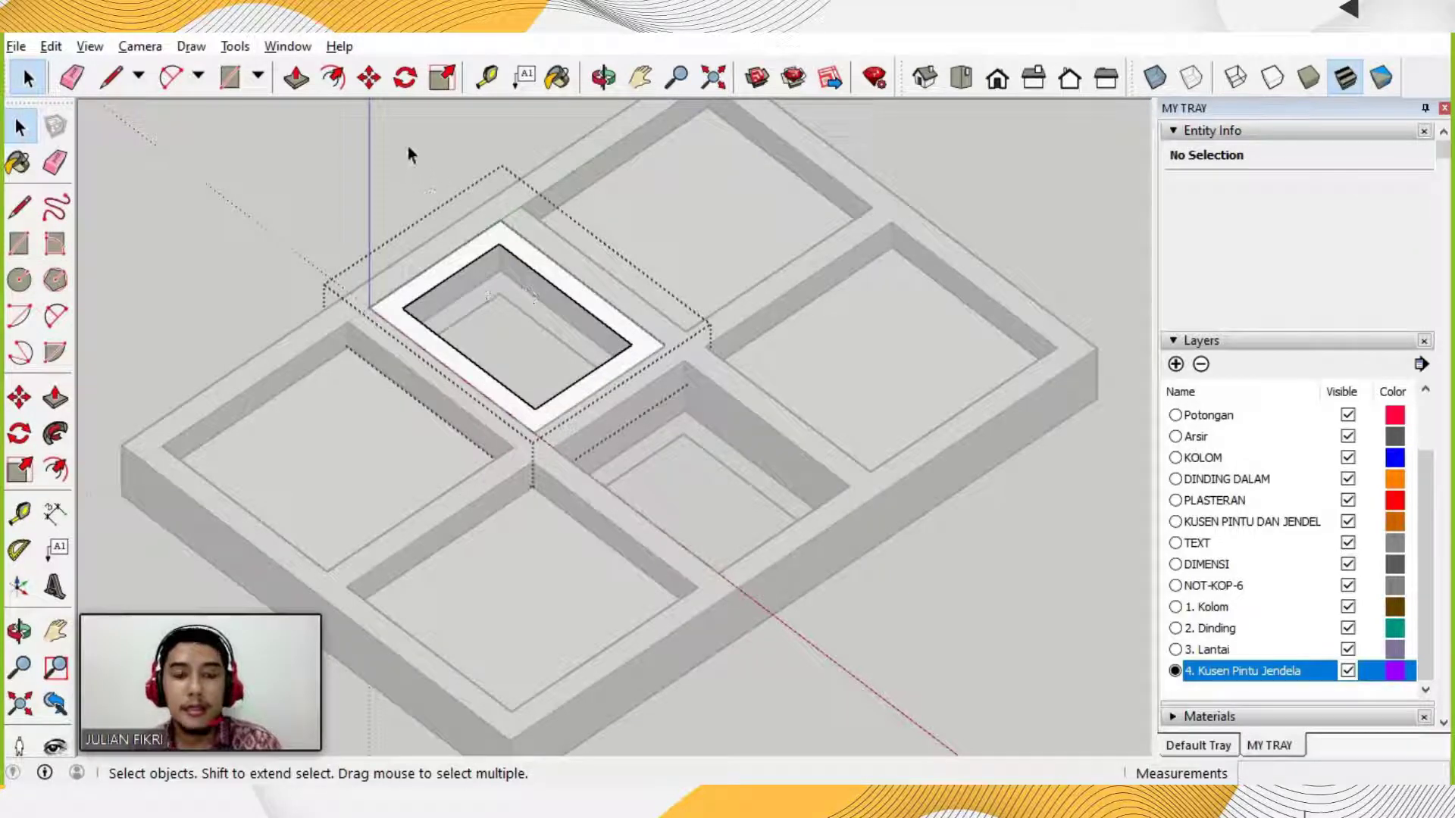
Extrude the sash border face upward 30 mm and close its group.
left_click(295, 78)
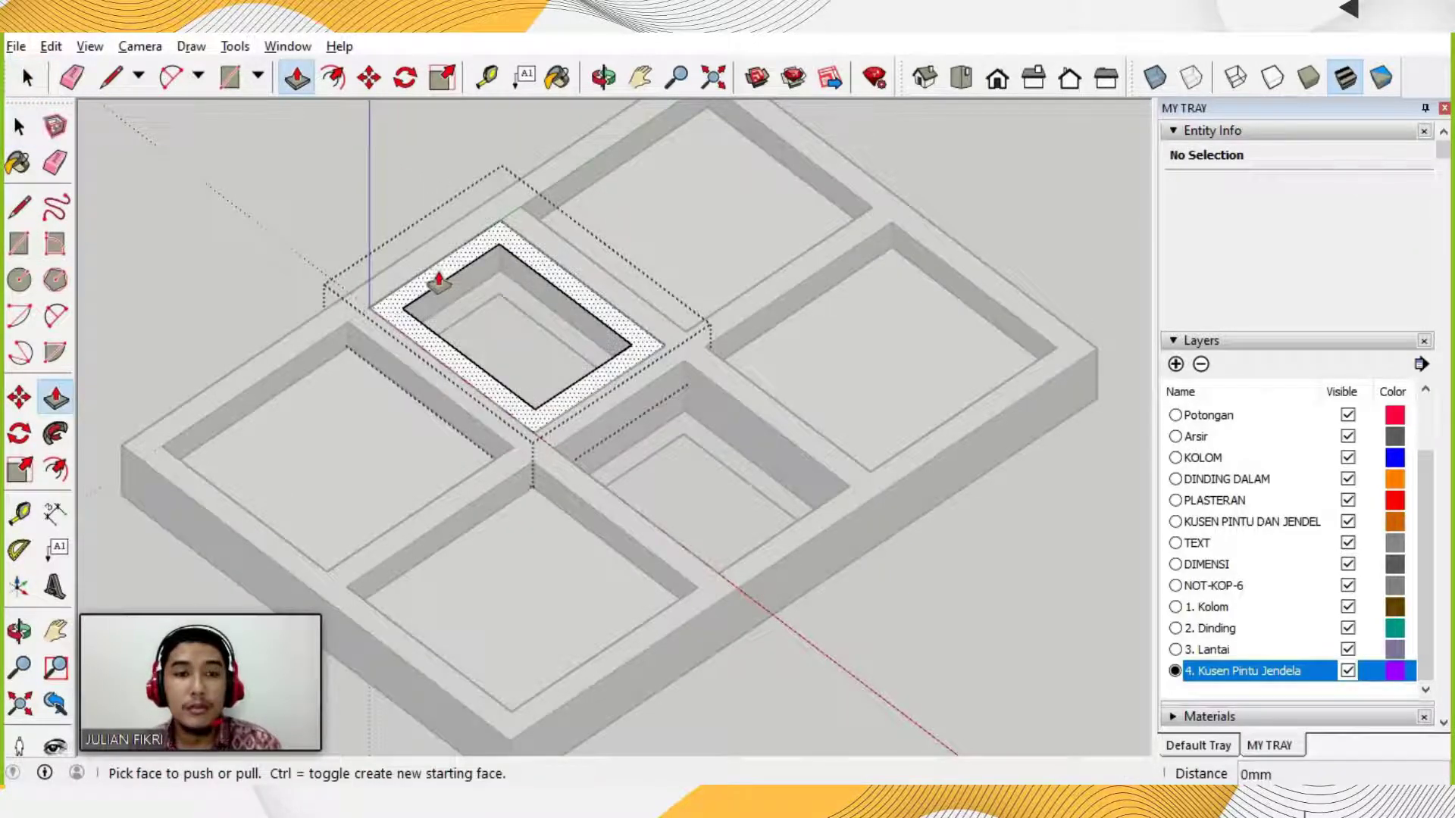
left_click(436, 259)
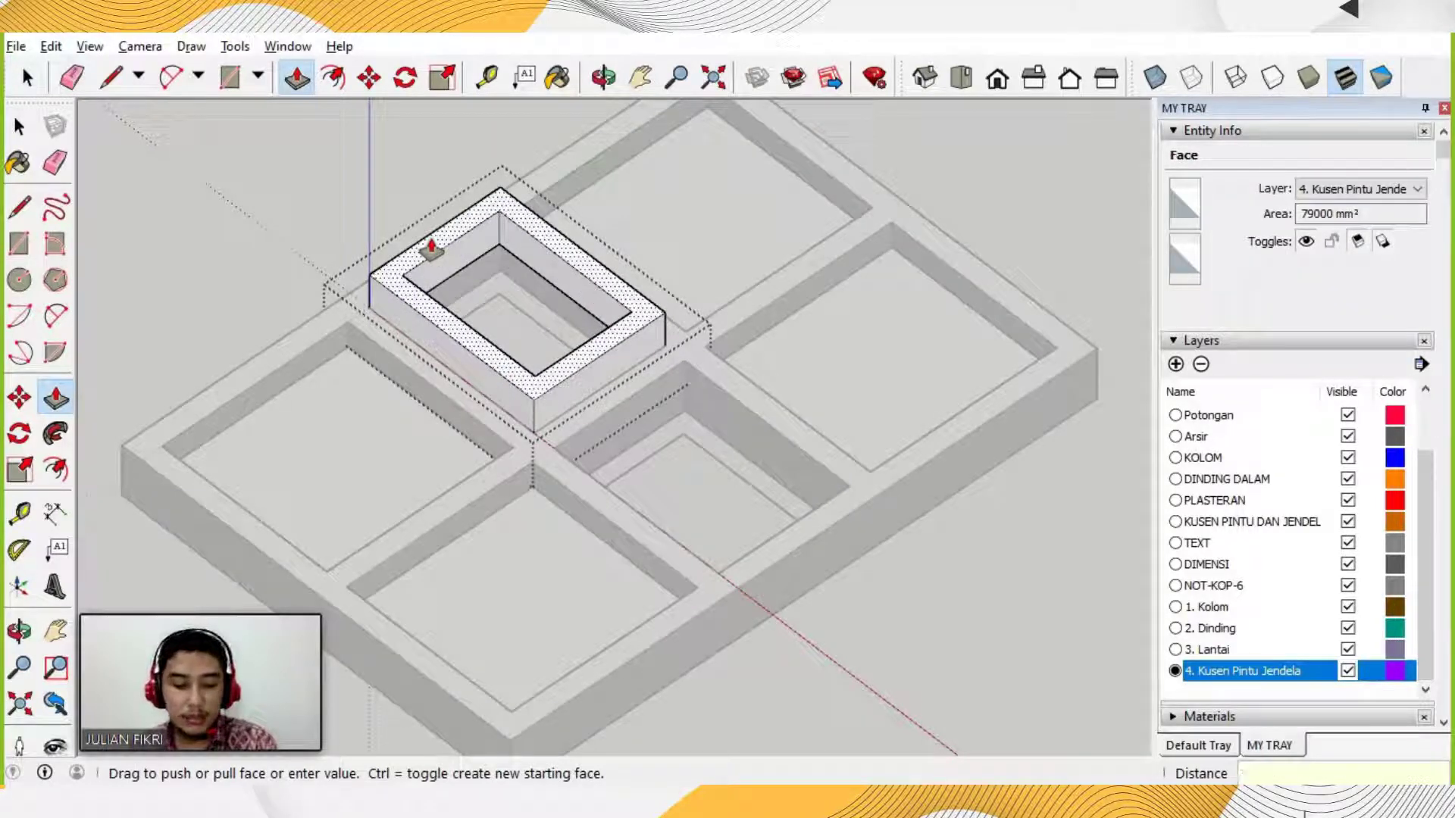
type("30")
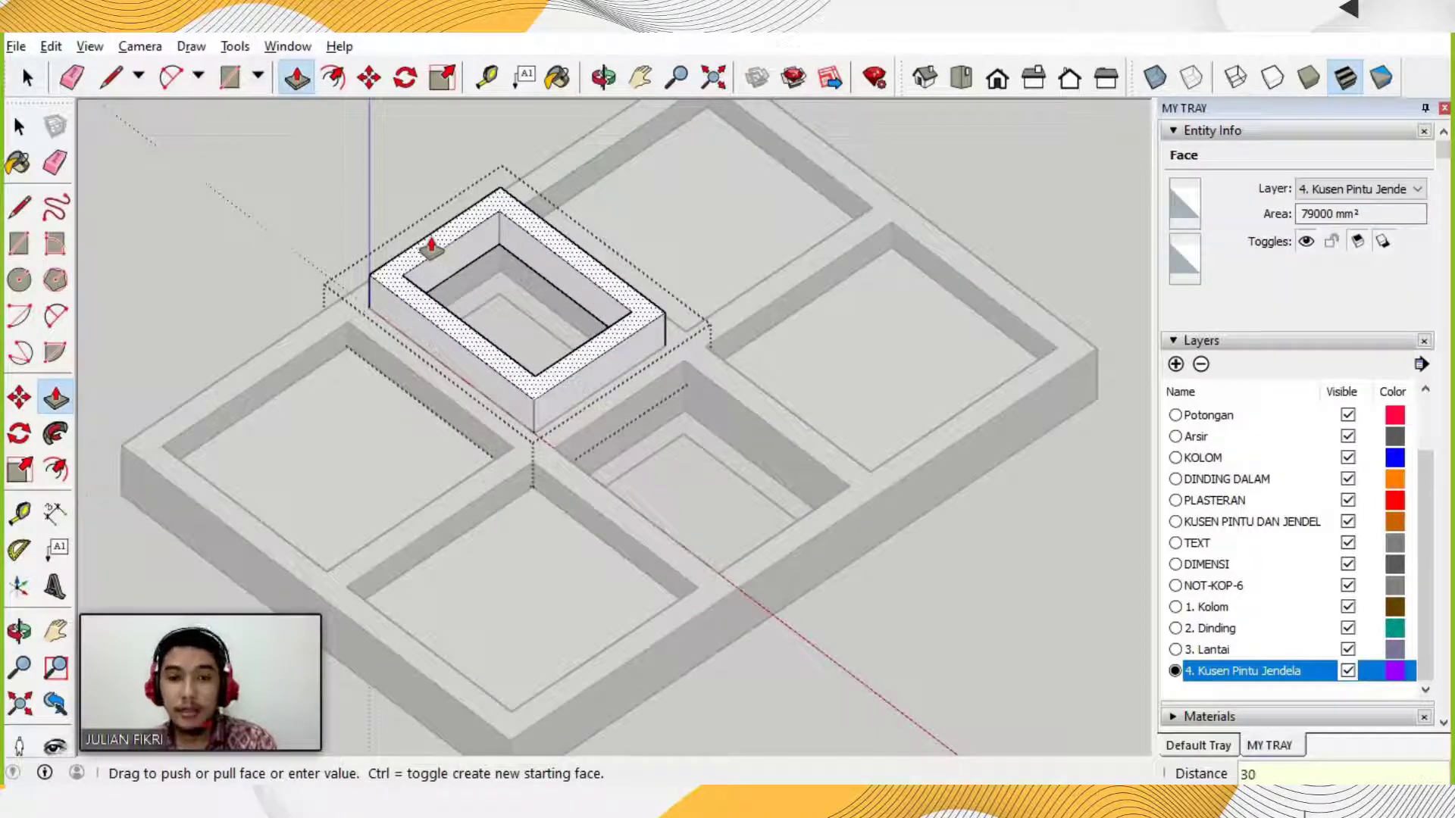
key("Return")
key("space")
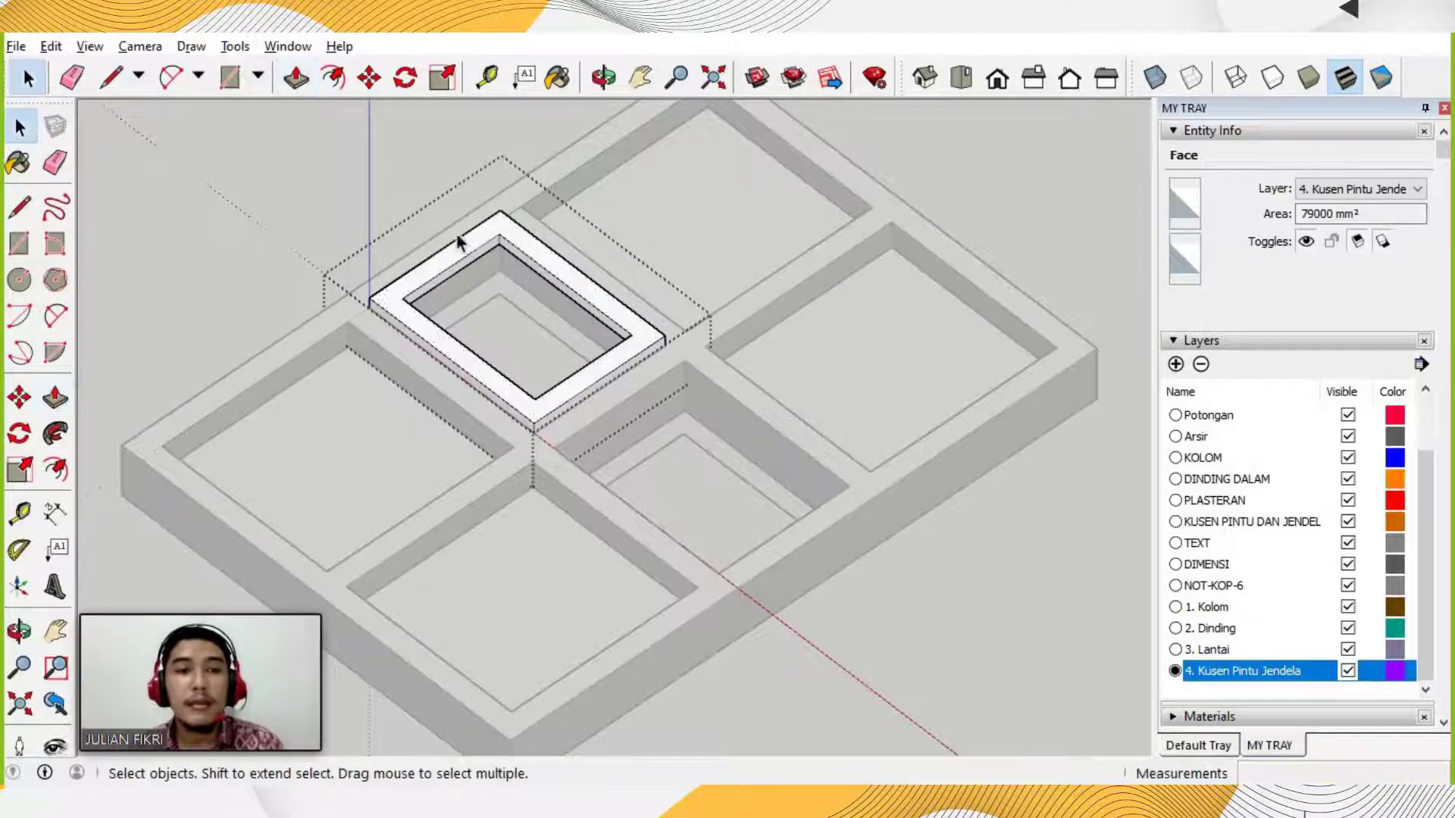
left_click(390, 226)
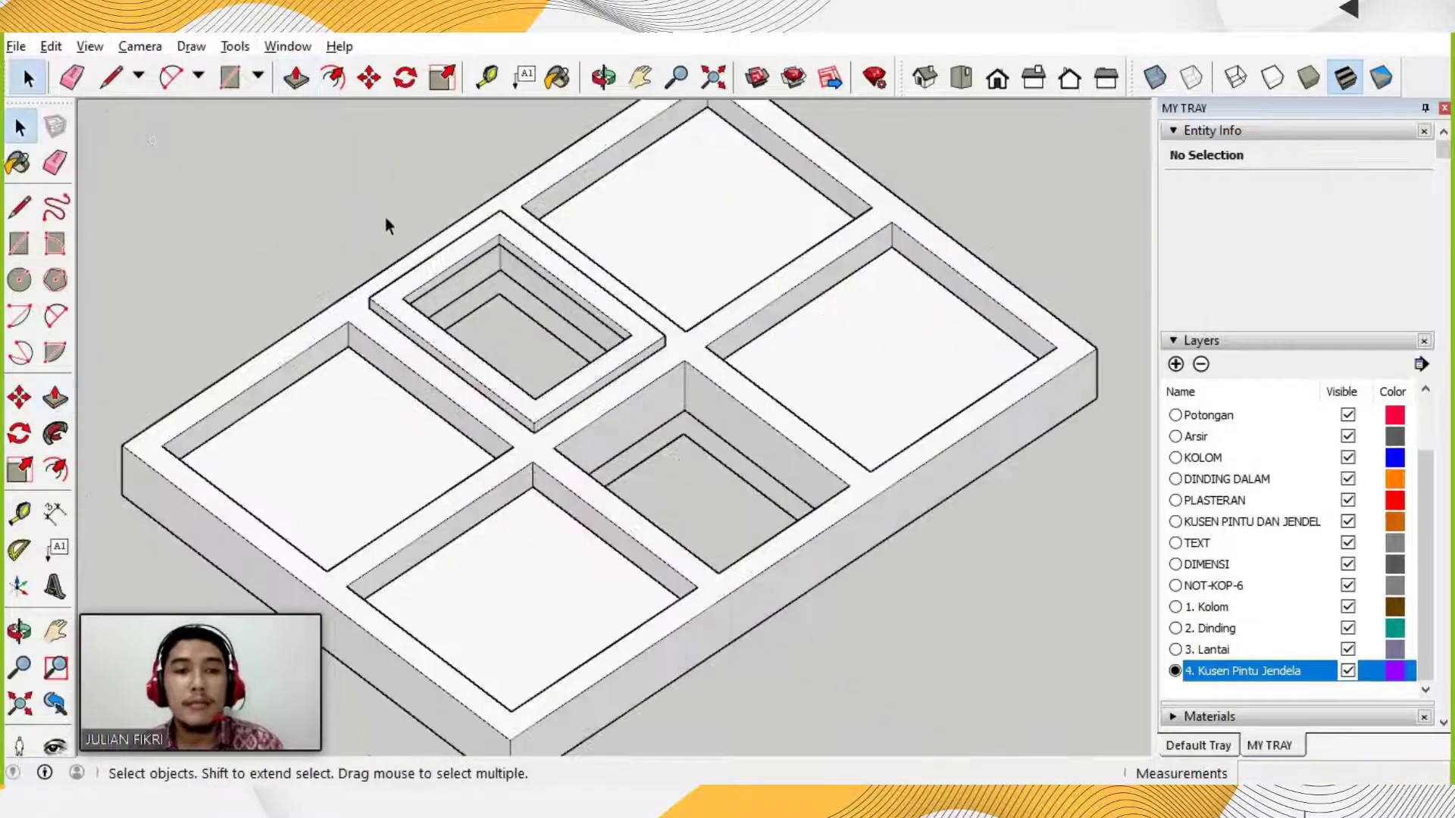
Draw a rectangle from corner to corner across the inner opening of the raised window sash.
left_click(374, 307)
scroll(379, 311, "up", 5)
scroll(647, 361, "down", 5)
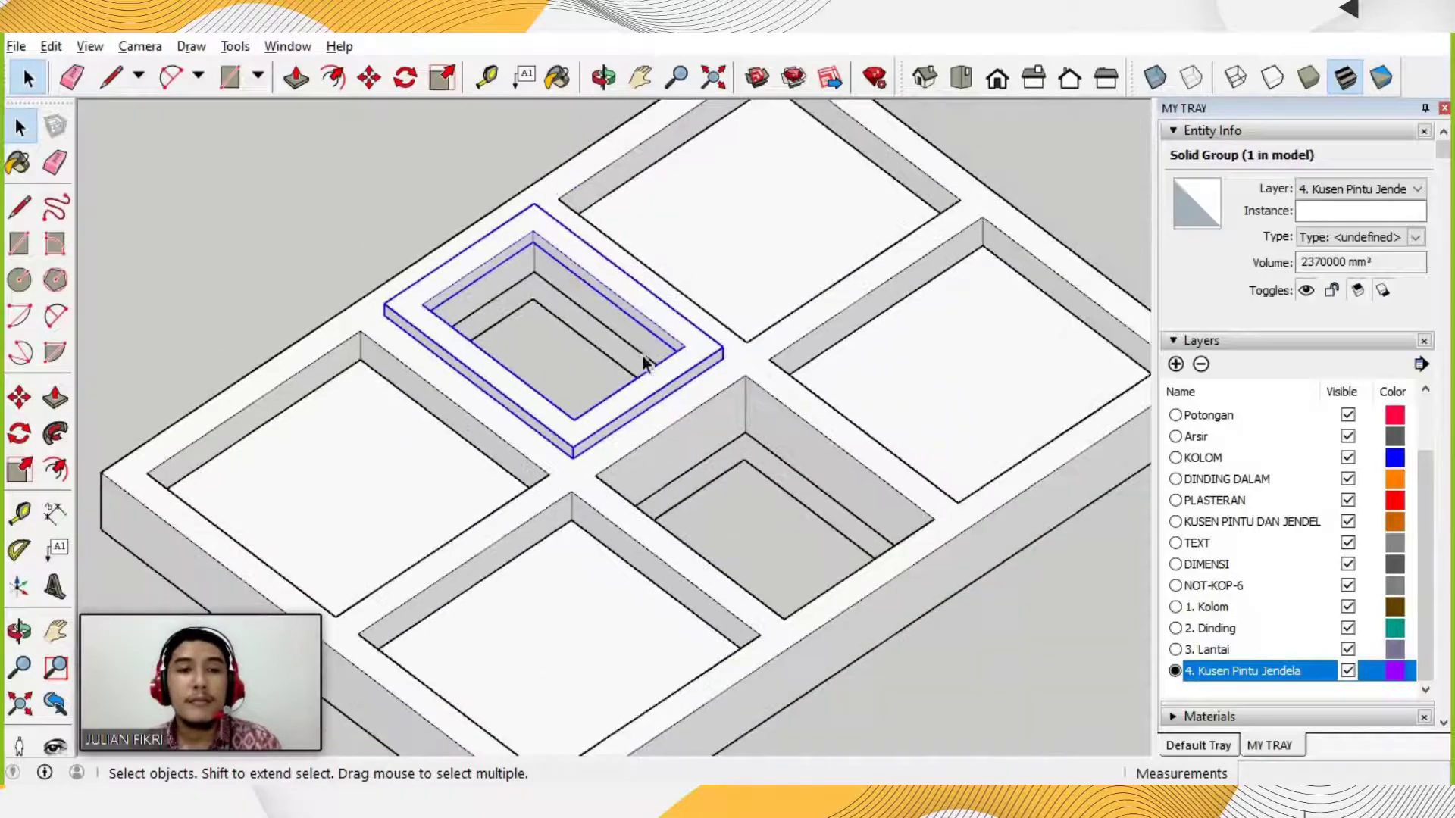
scroll(510, 302, "up", 5)
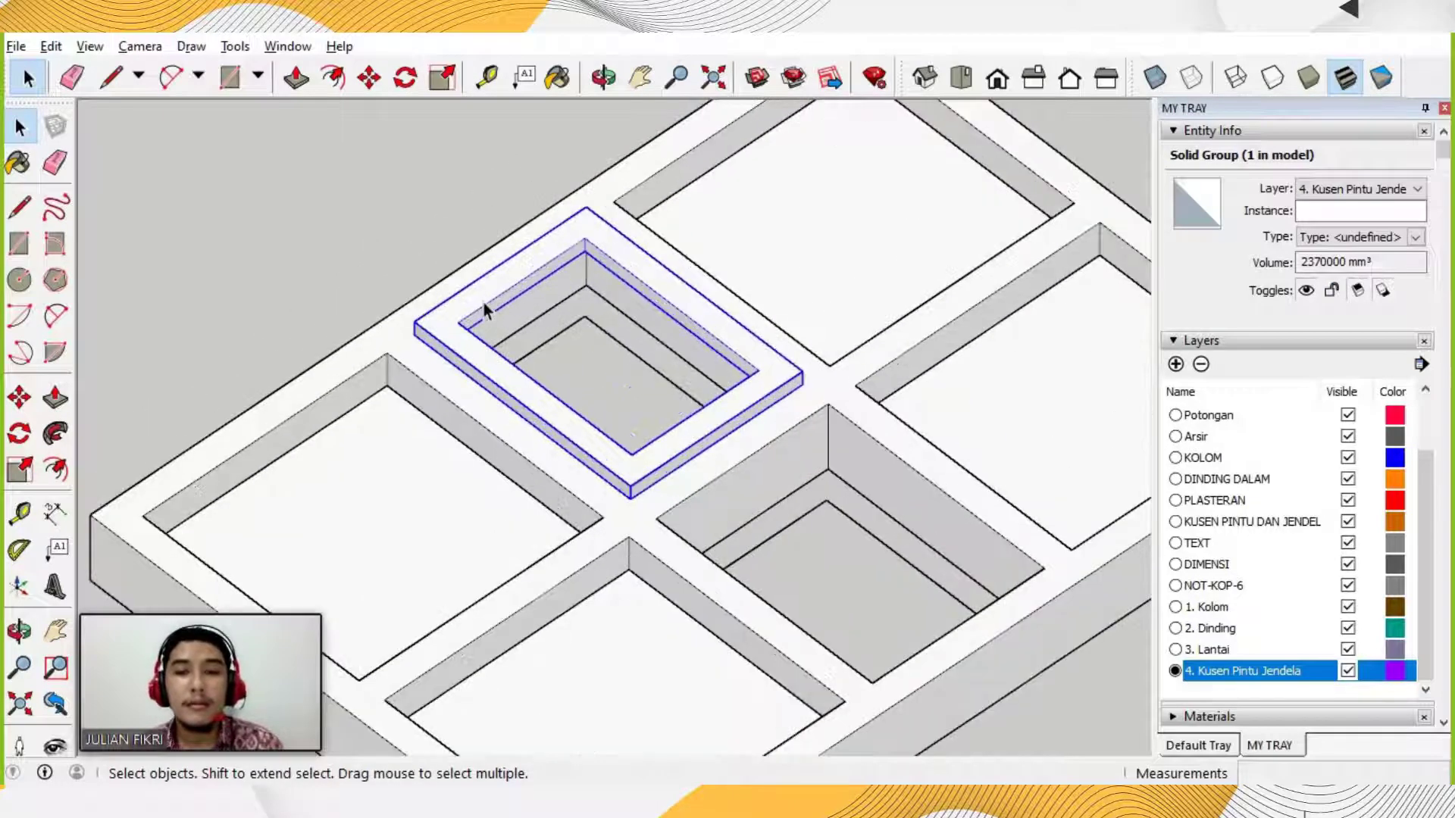
scroll(484, 300, "down", 2)
scroll(512, 261, "up", 2)
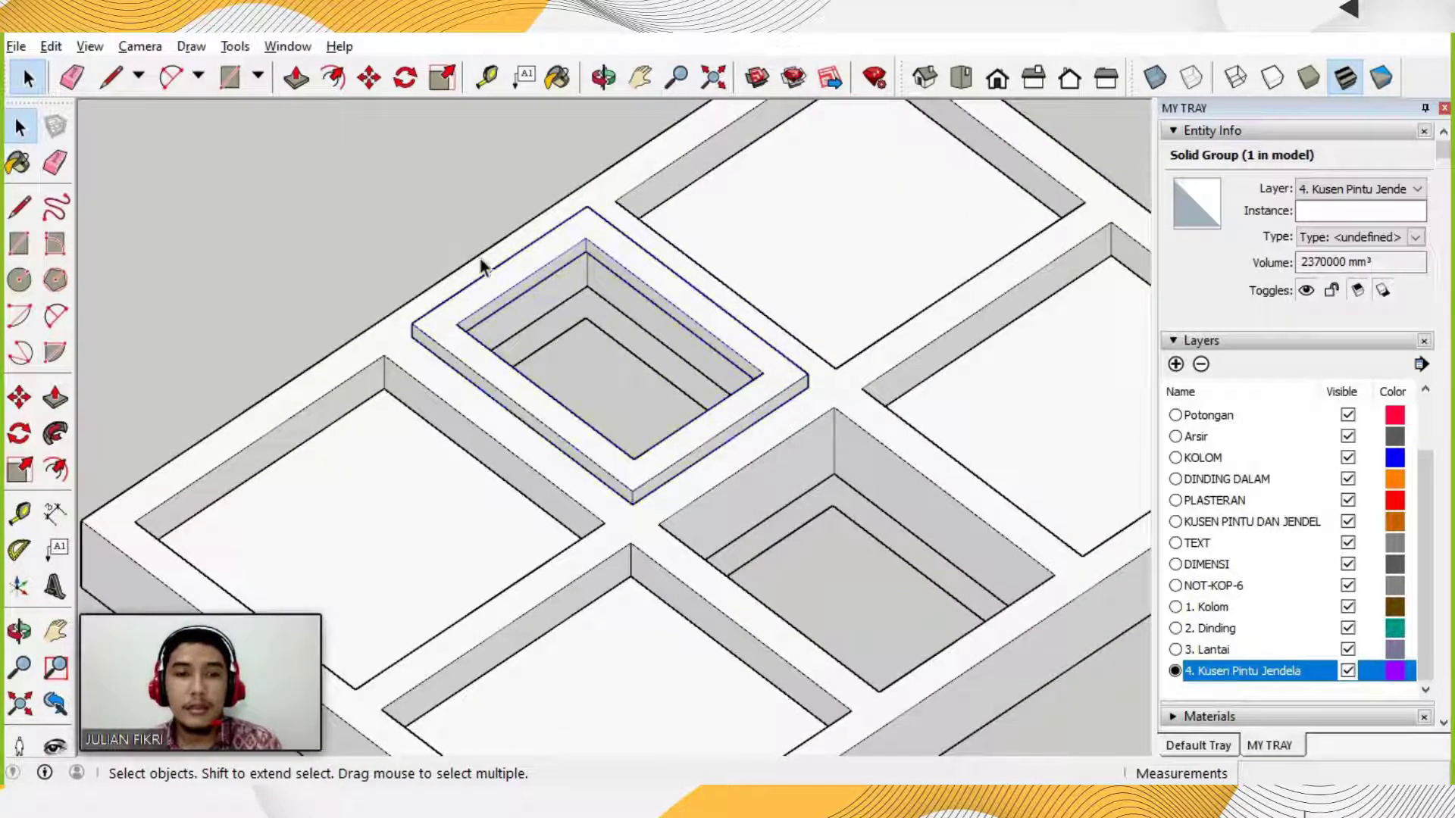
left_click(484, 267)
key("r")
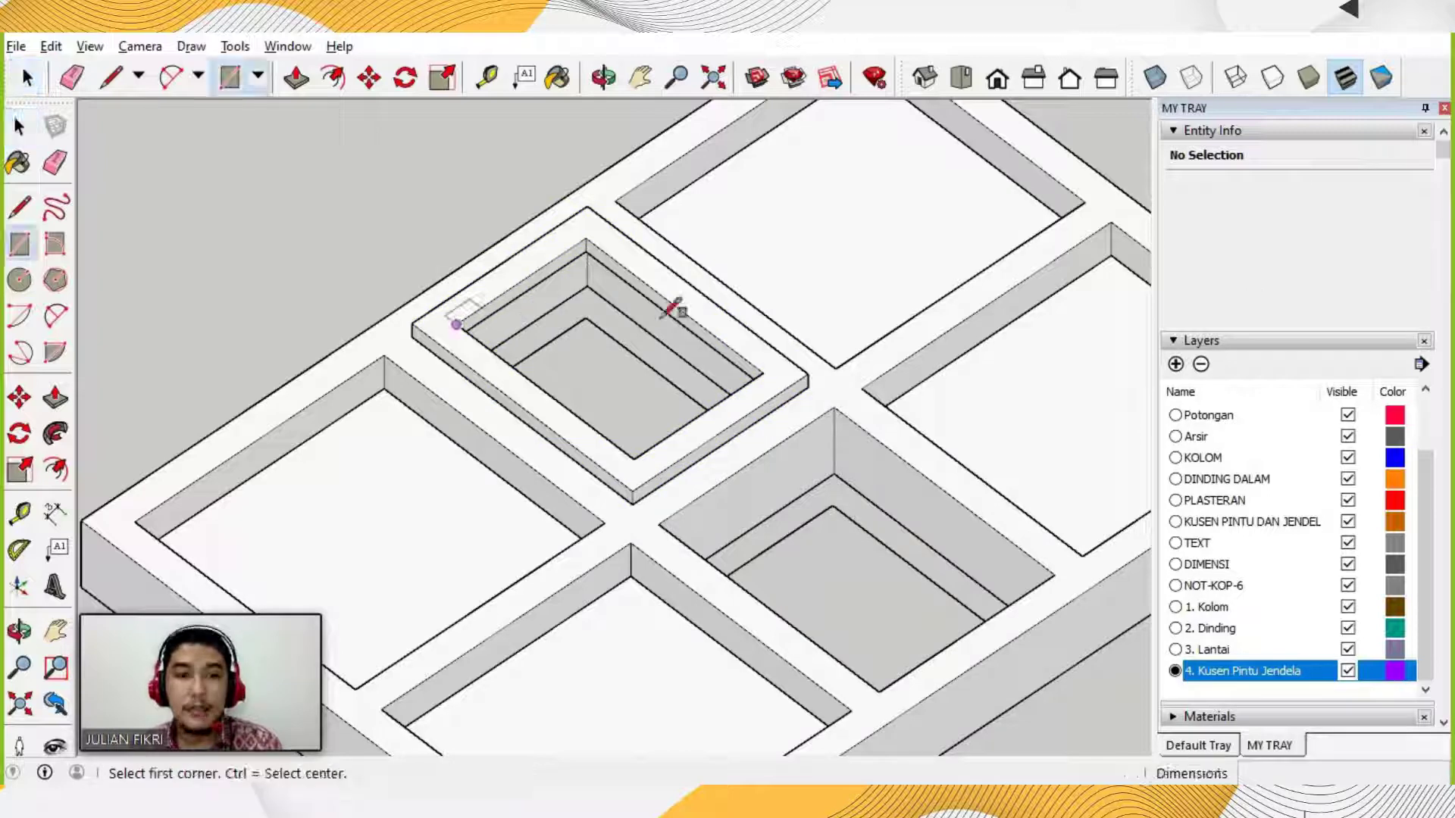
left_click(457, 325)
left_click(762, 373)
key("space")
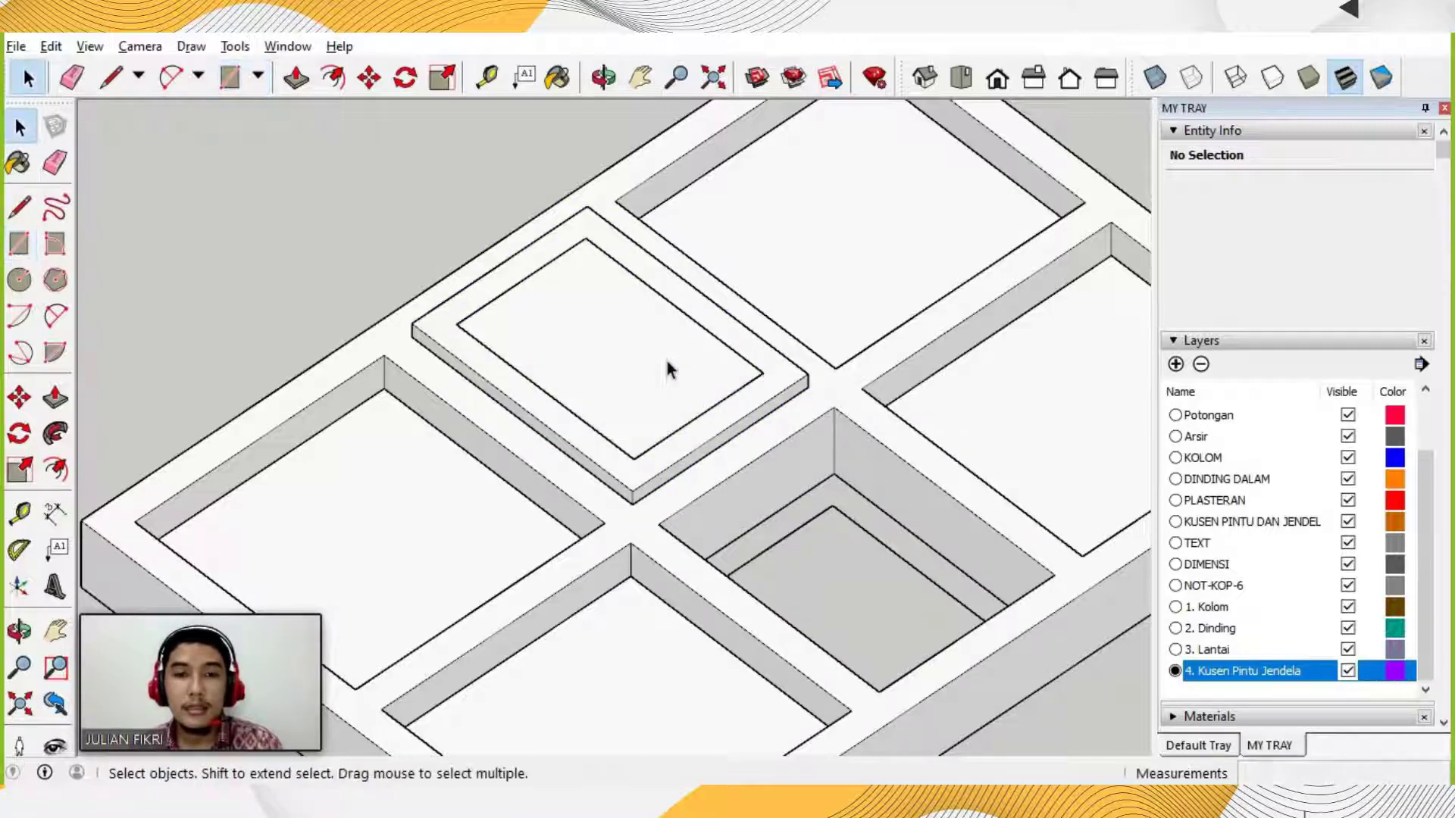
Make the new rectangle a group and extrude its face 5 mm upward as a window pane.
double_click(667, 367)
right_click(666, 364)
left_click(709, 545)
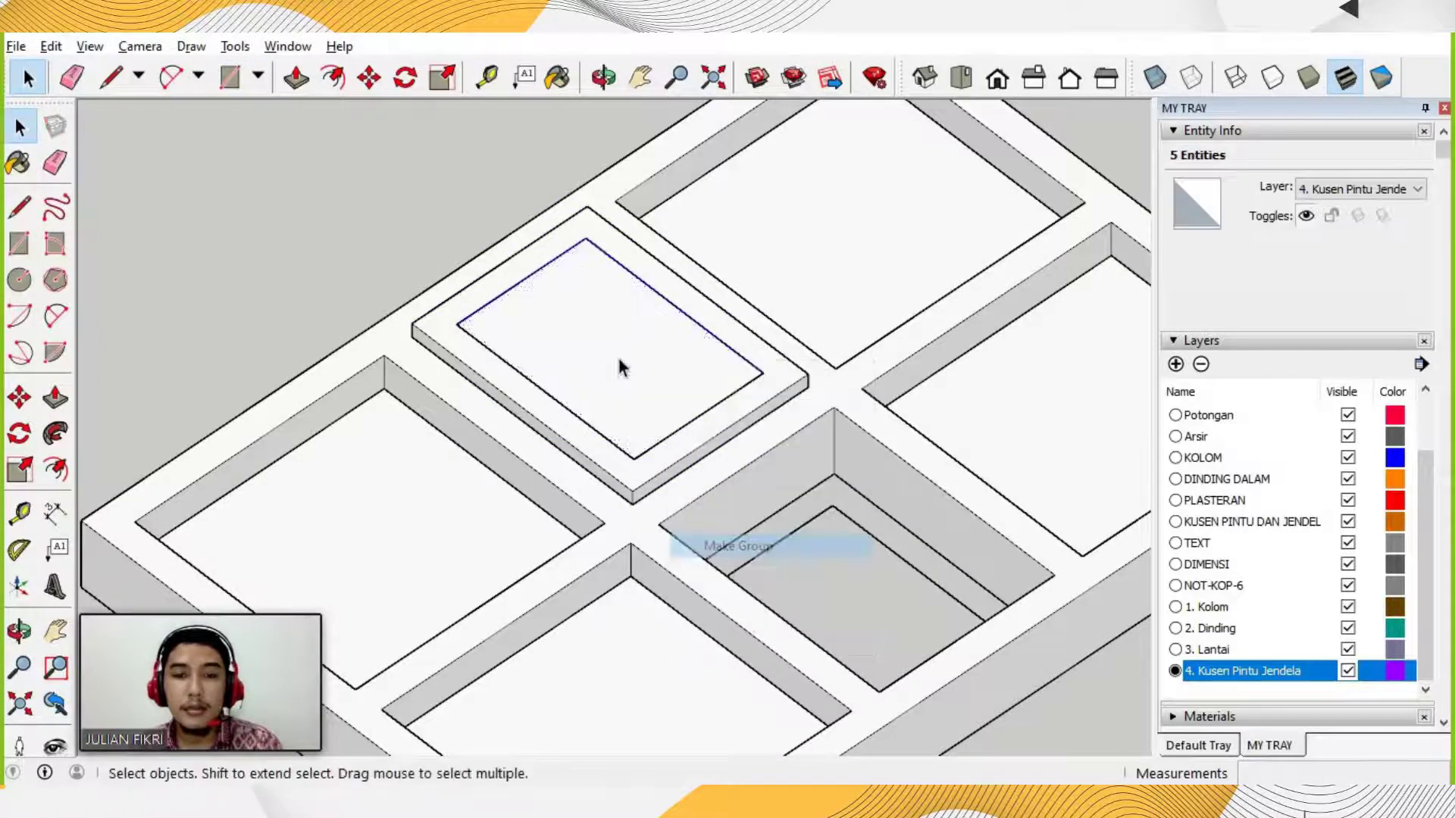
double_click(621, 363)
key("p")
left_click(588, 351)
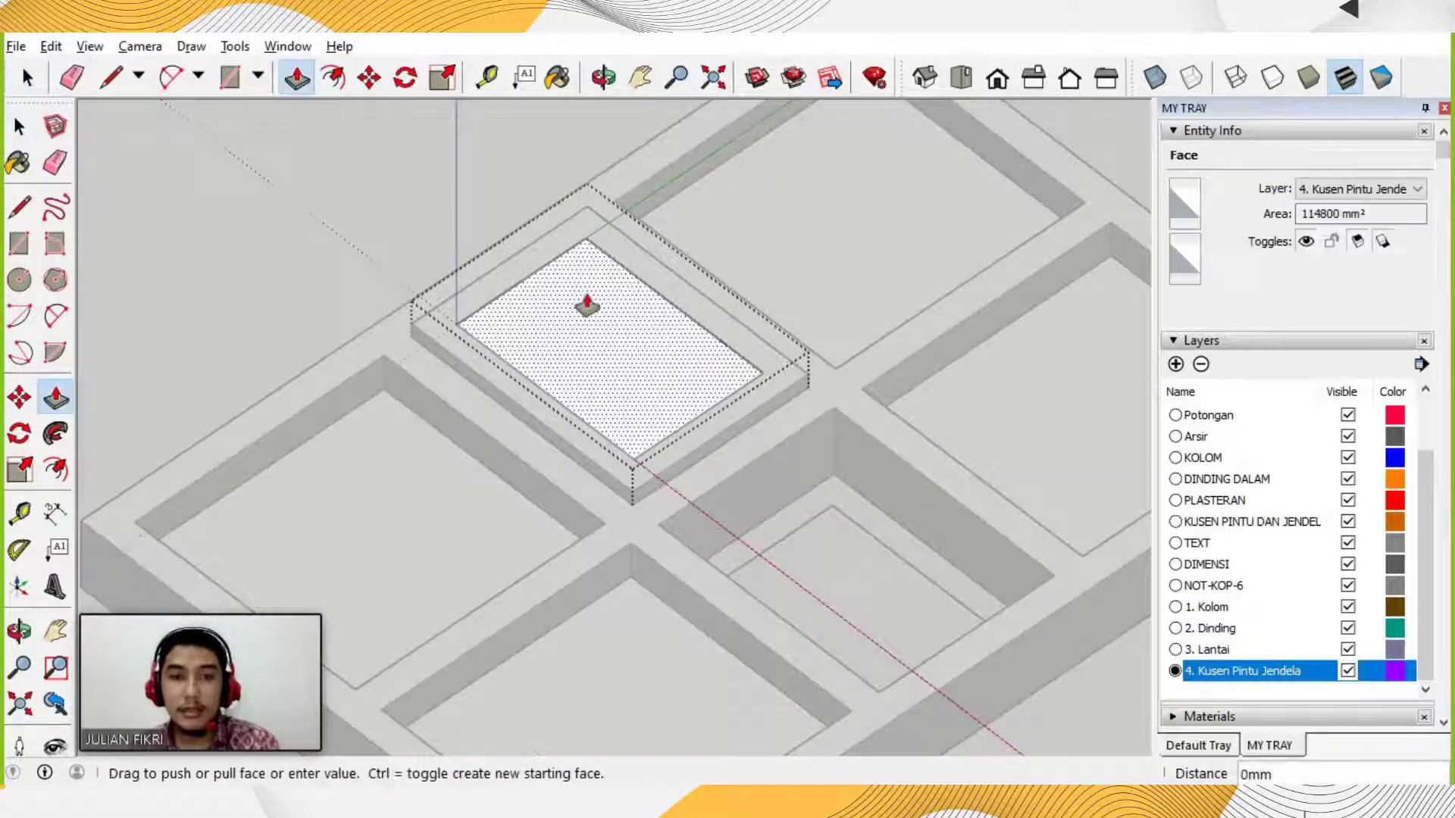
type("5")
key("Return")
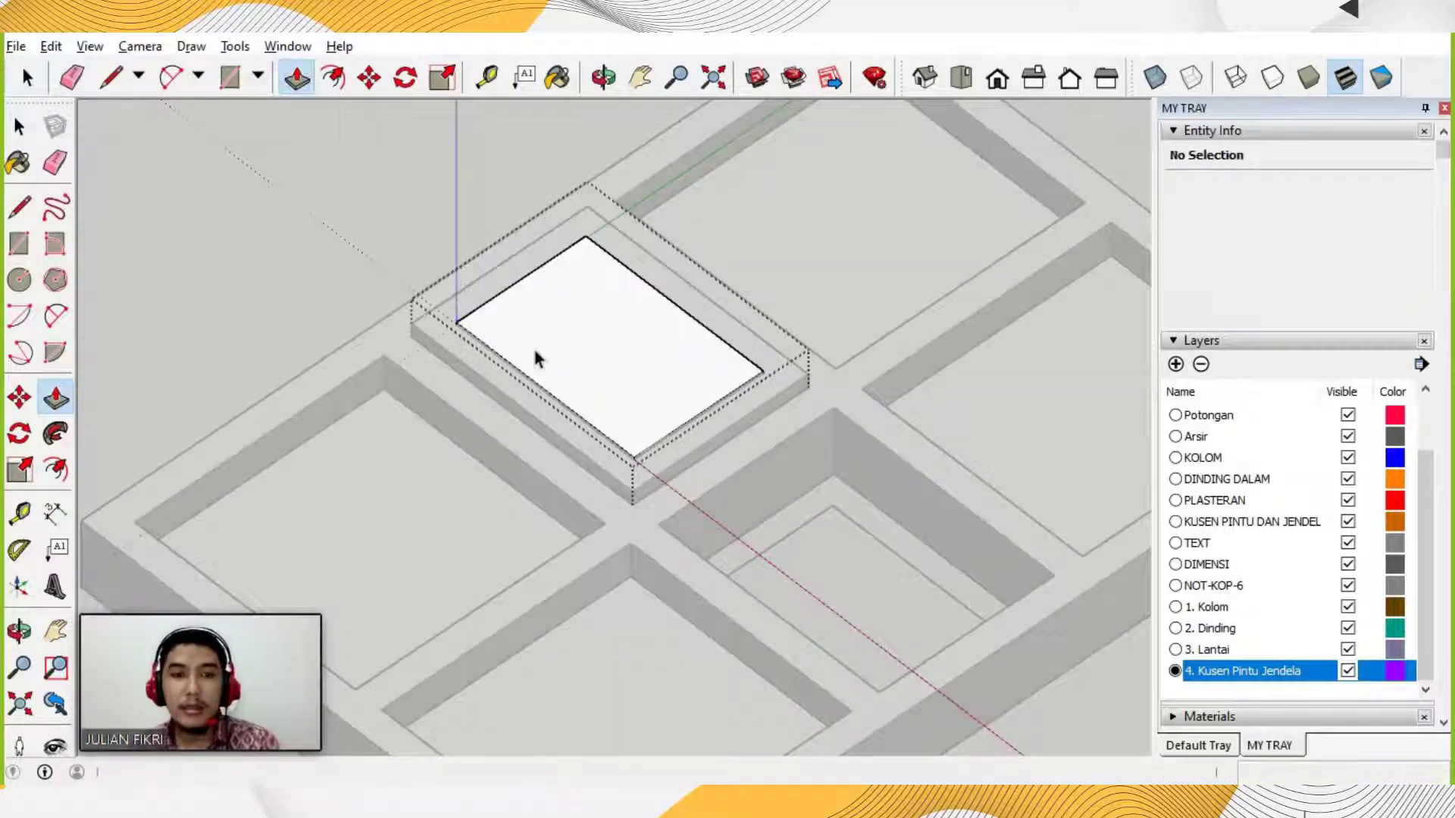
key("space")
key("Escape")
Move the pane group 15 mm straight down into the sash's thickness.
left_click(422, 324)
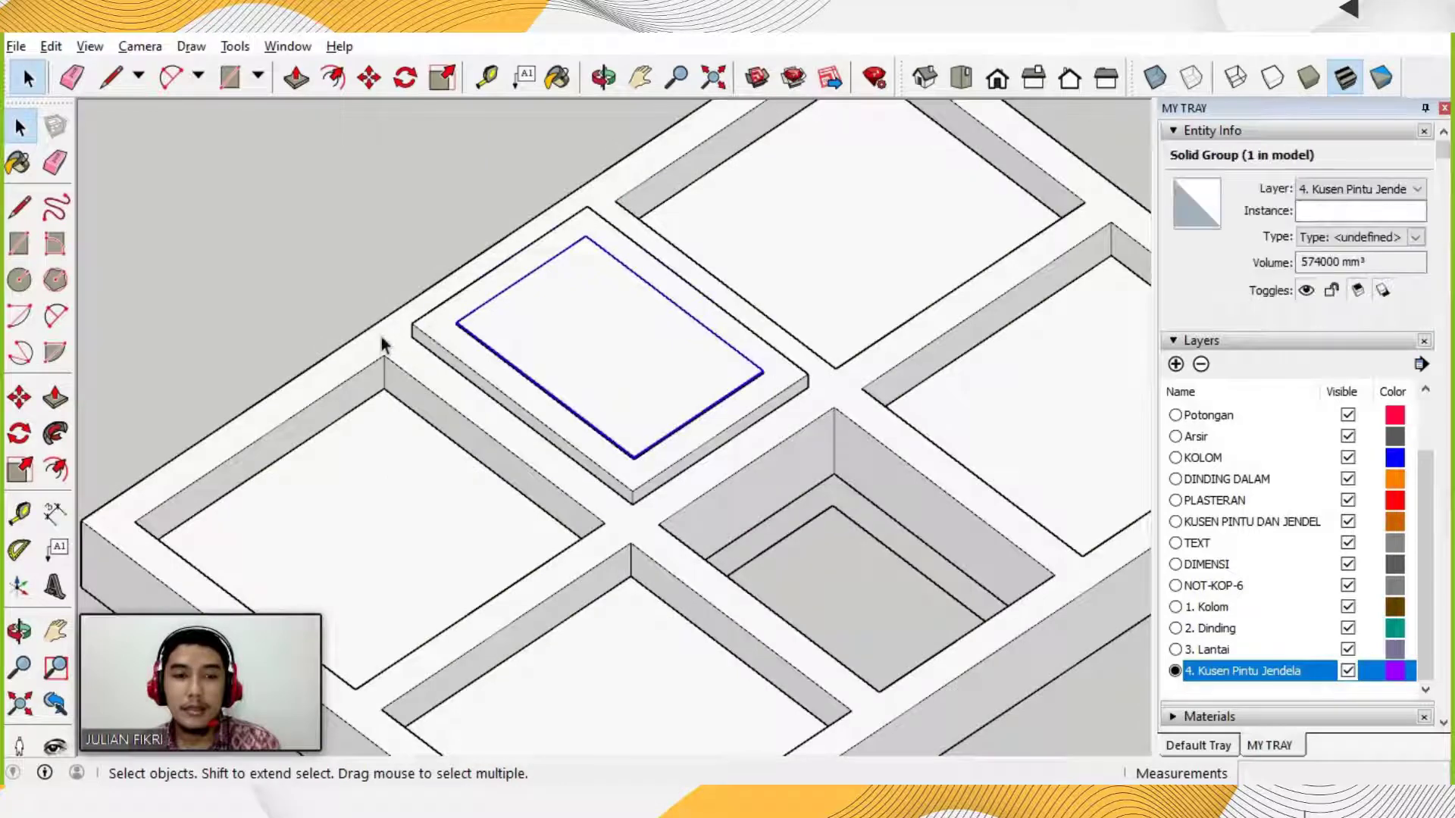
left_click(535, 328)
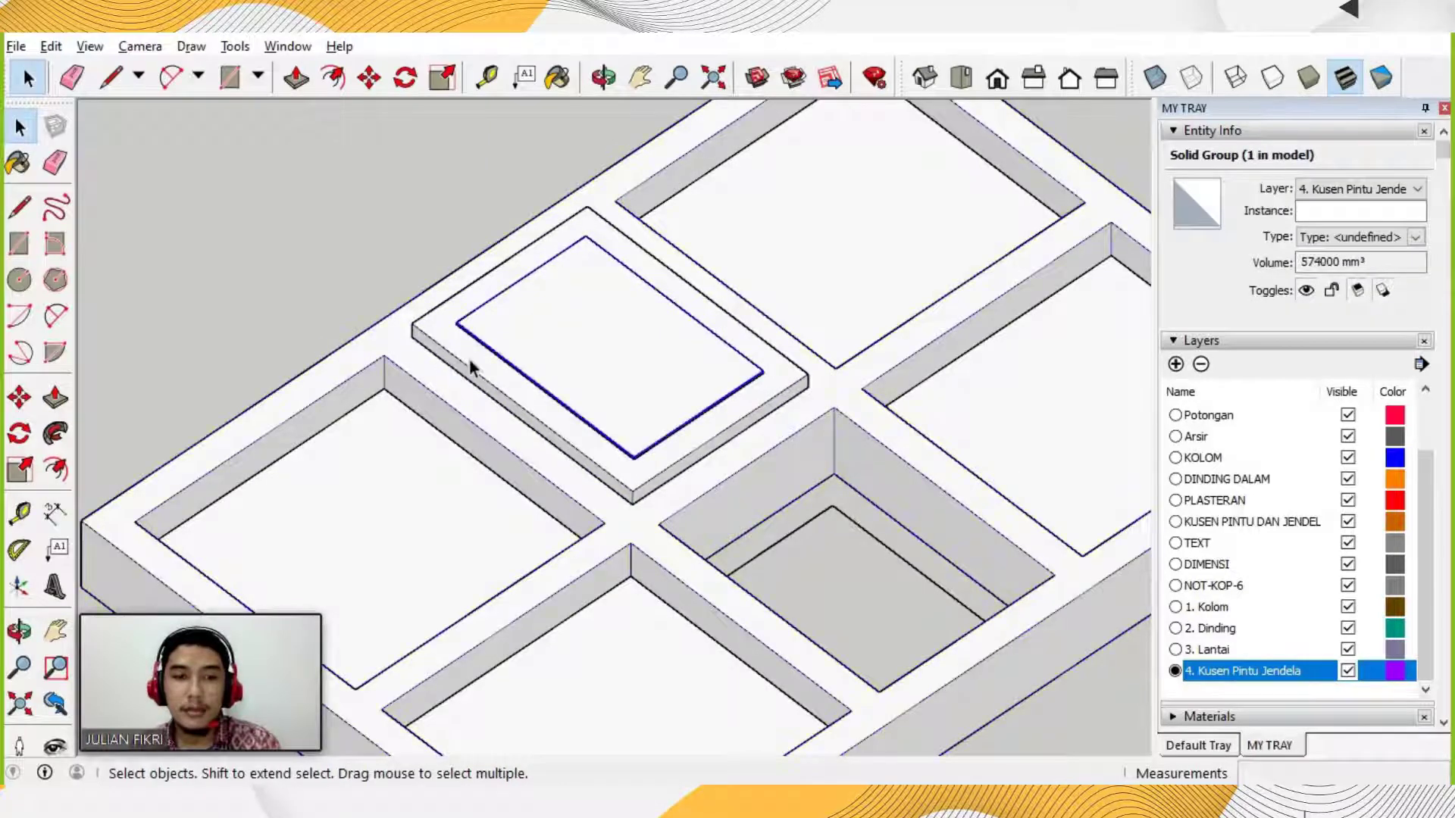
scroll(464, 356, "up", 5)
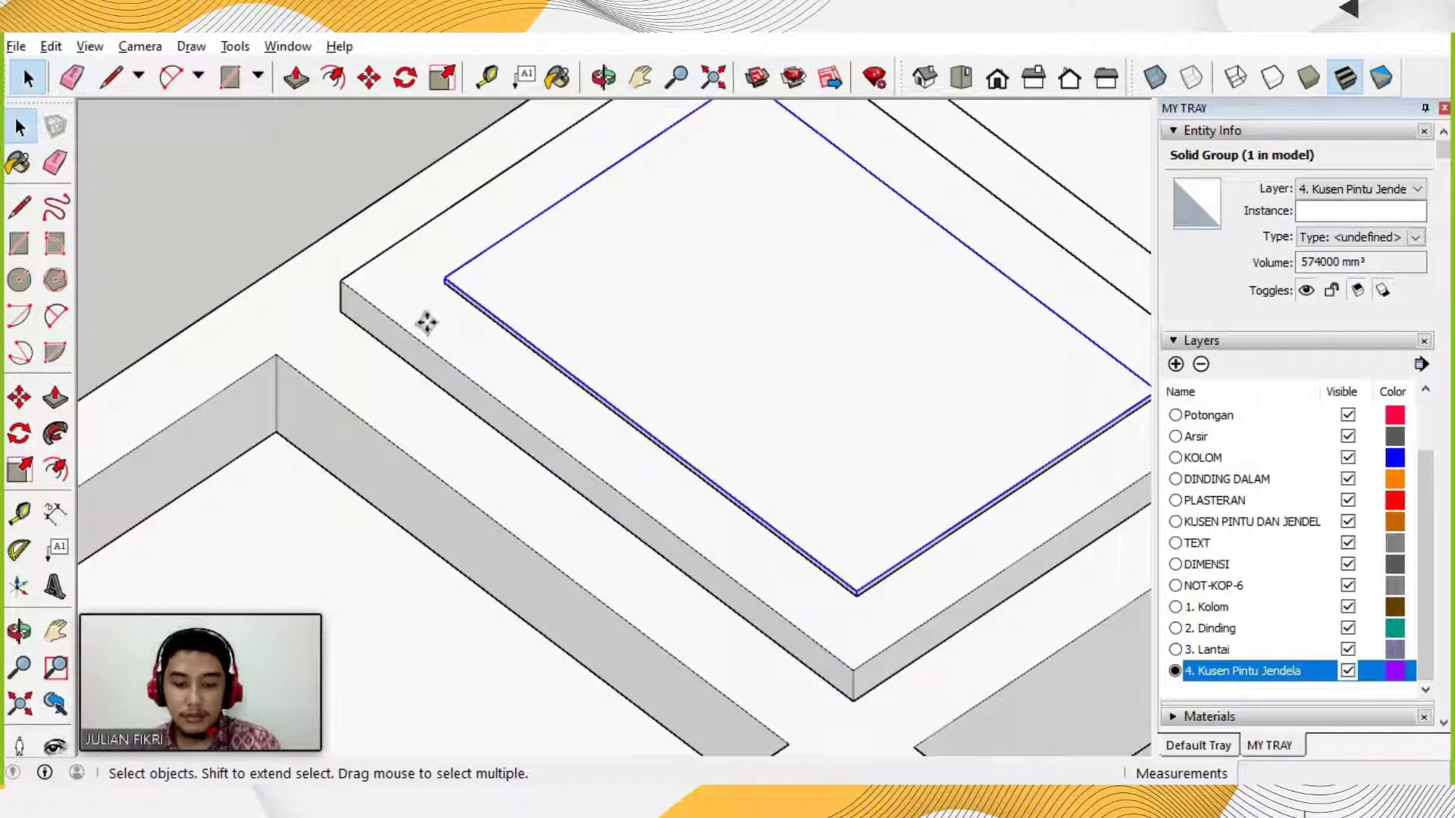
key("m")
left_click(342, 288)
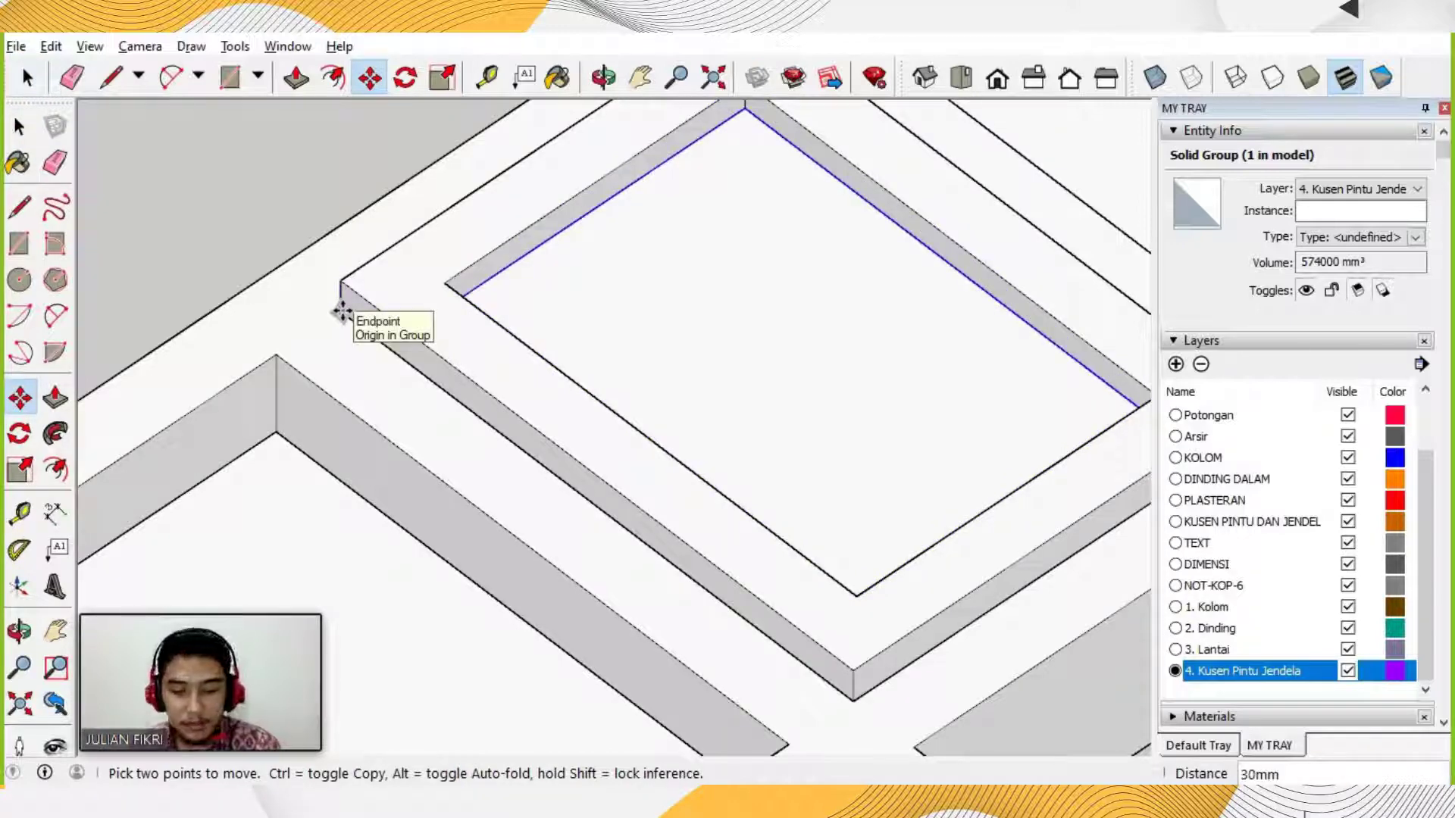
type("15")
key("Return")
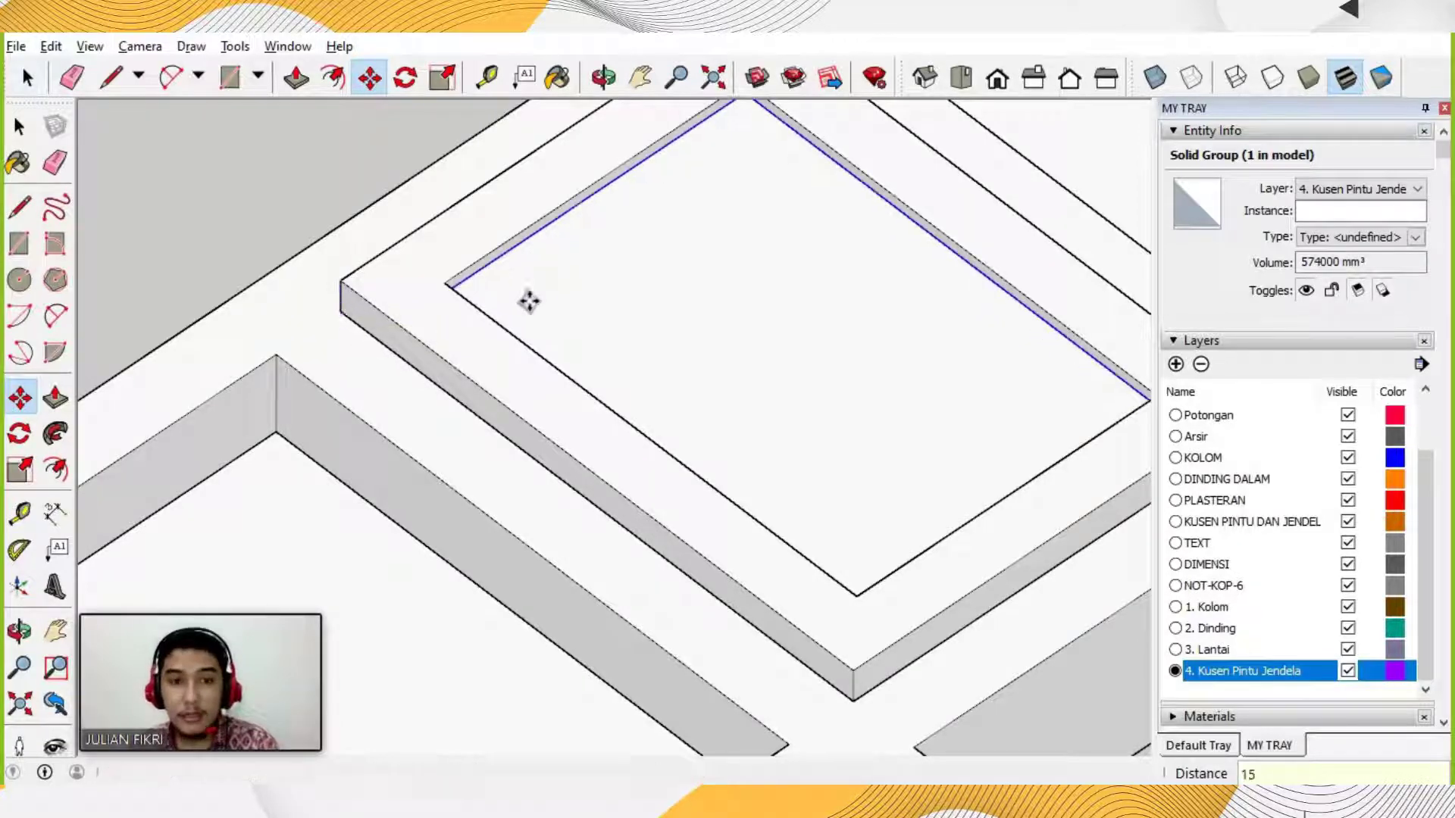
key("space")
Group the pane and the sash border together as one window sash.
scroll(492, 351, "down", 2)
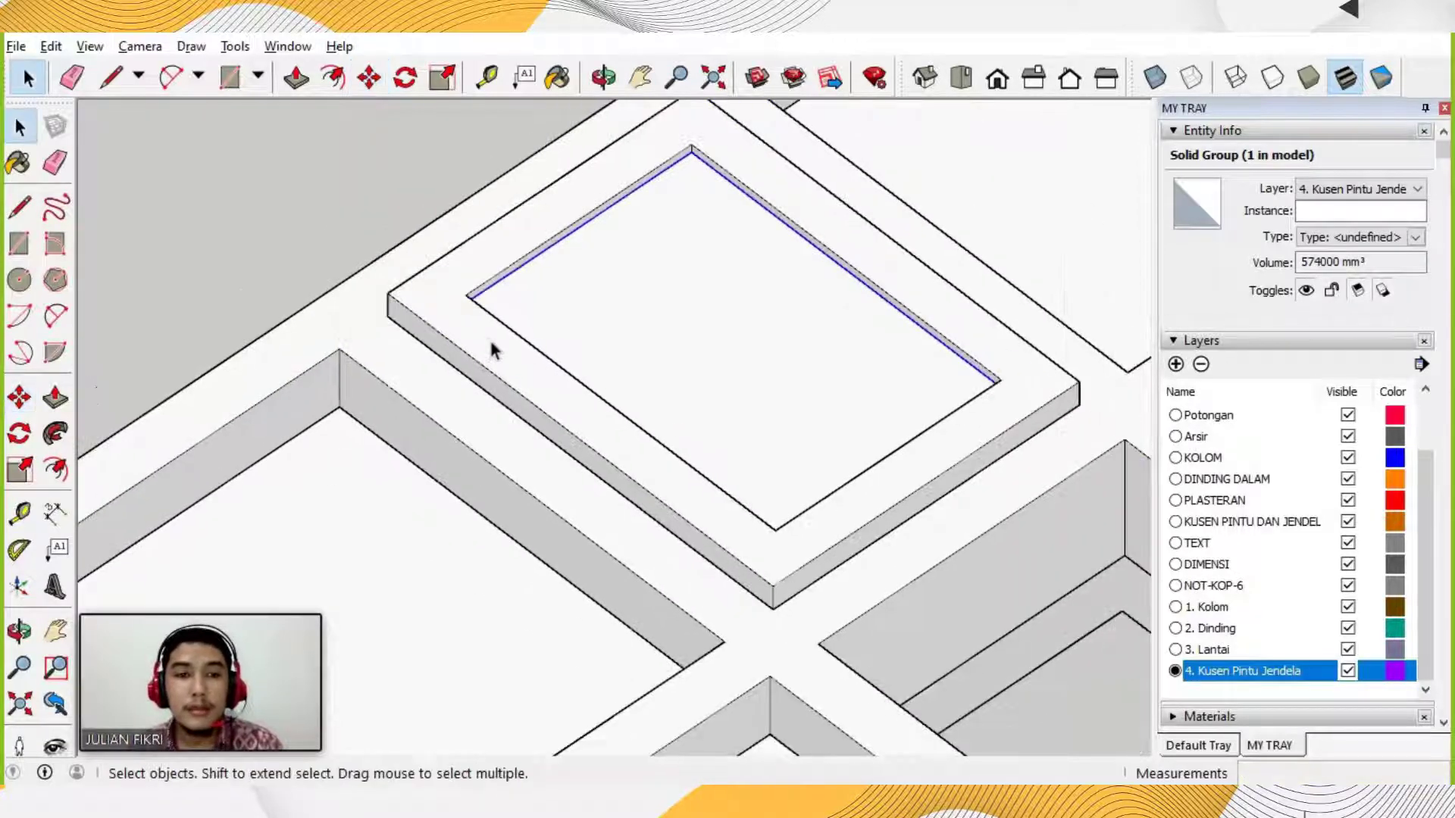
left_click(524, 349)
left_click(606, 288)
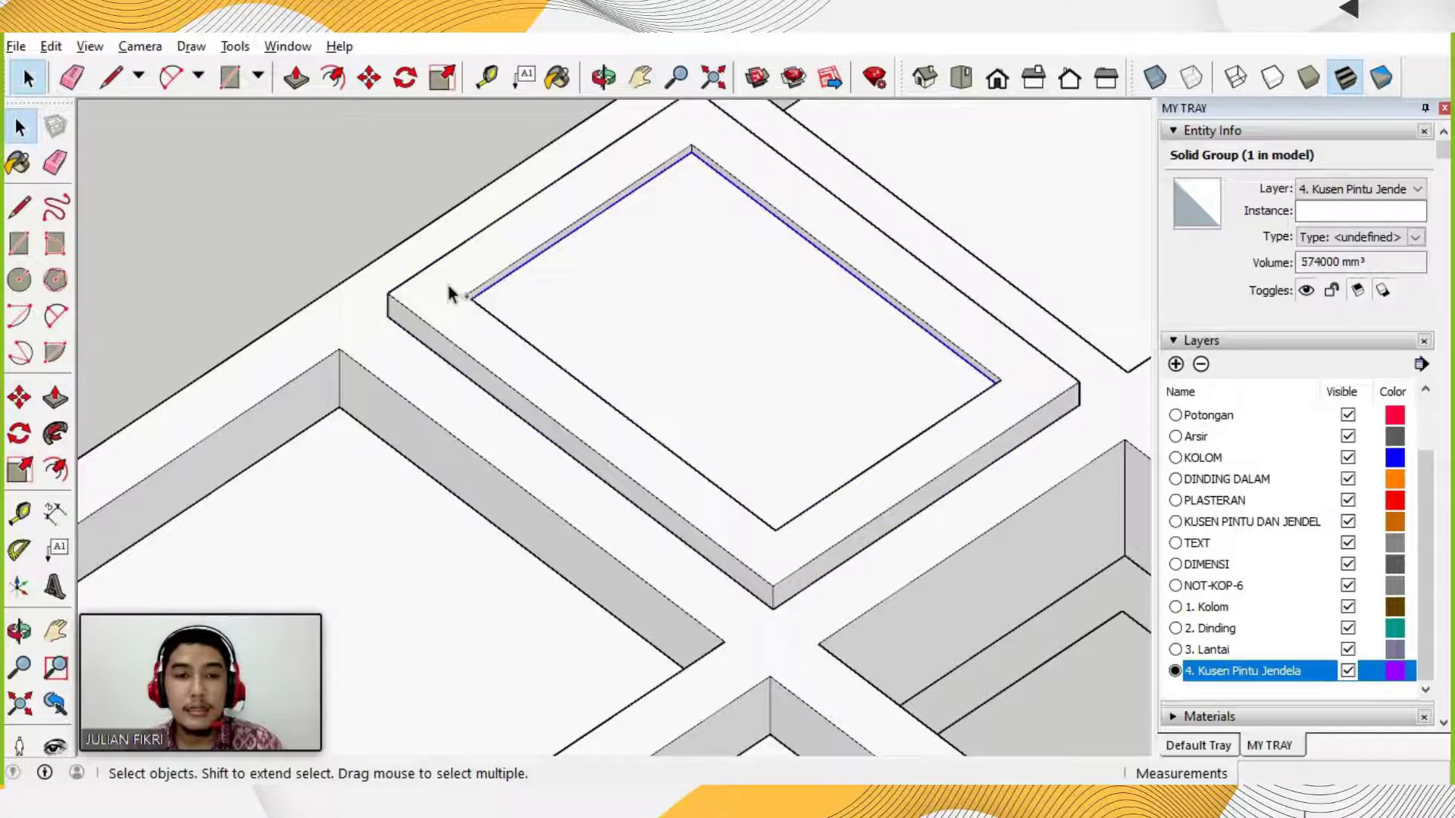
left_click(448, 291, "shift")
right_click(449, 290)
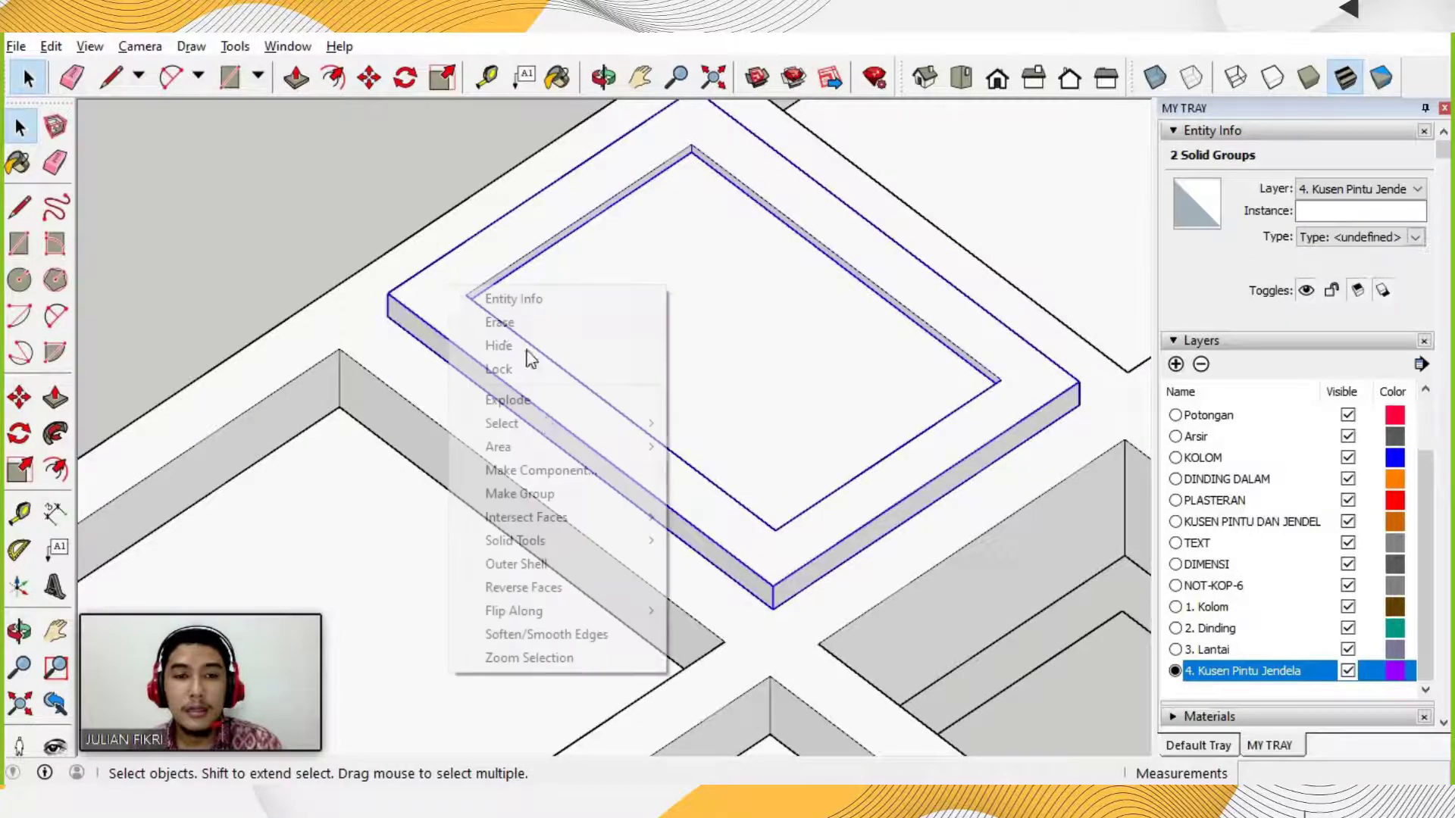
left_click(549, 493)
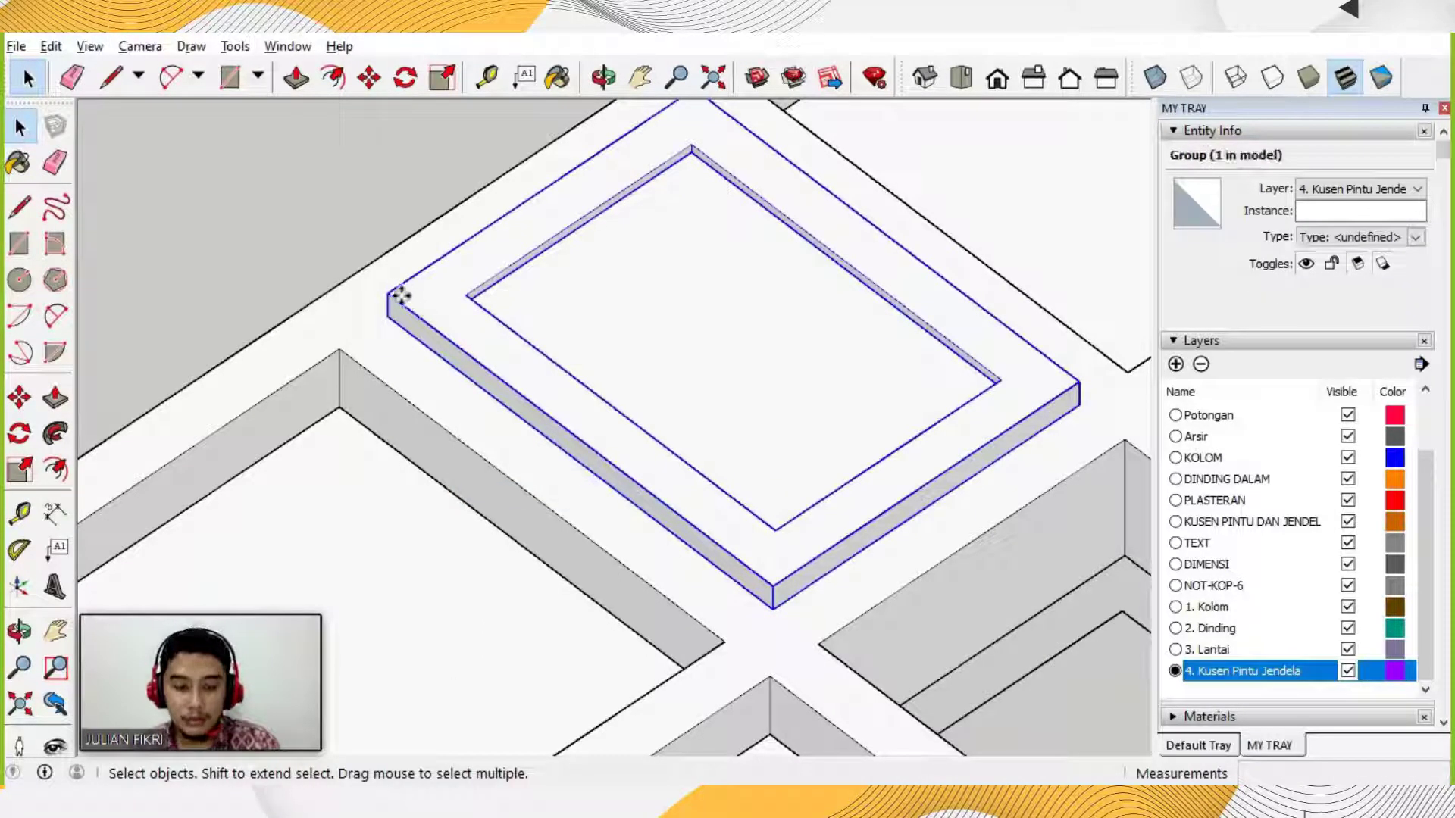
Lower the window sash group 30 mm so its top sits flush with the frame's top face.
key("m")
left_click(393, 297)
left_click(387, 316)
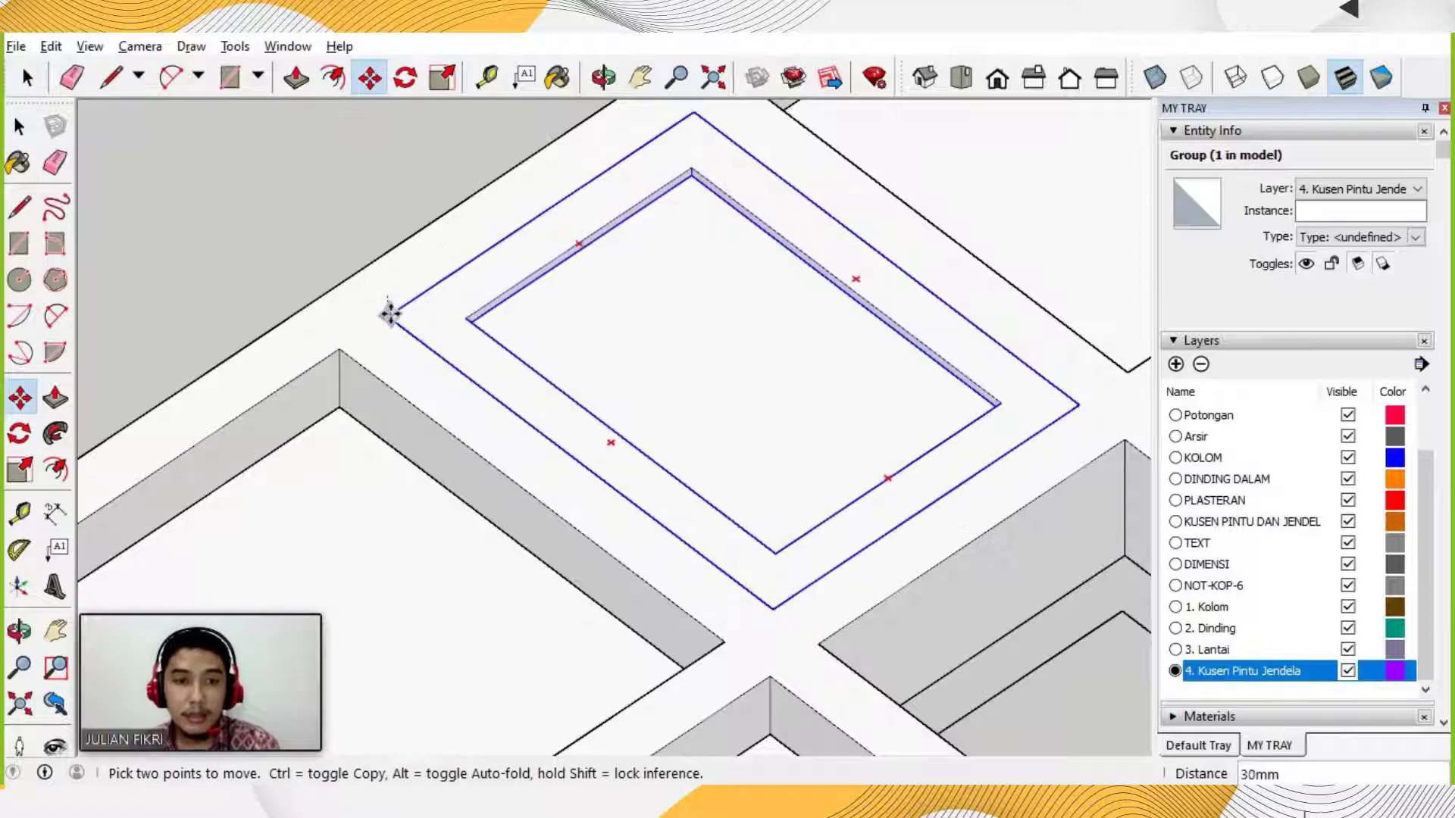
scroll(458, 270, "down", 5)
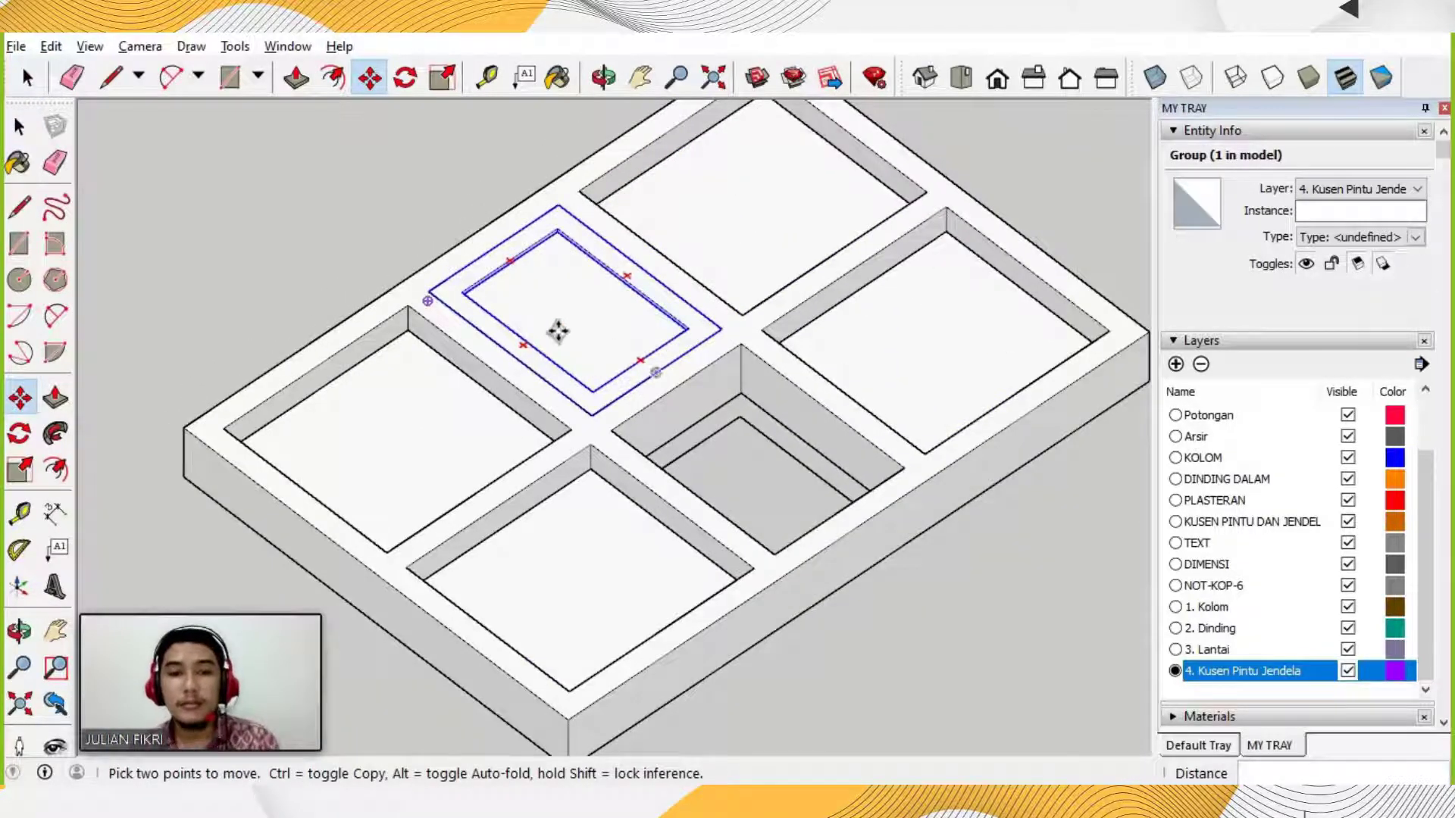
Copy the sash group 570 mm into the other small middle opening, aligning it by its near bottom corner.
scroll(558, 328, "up", 2)
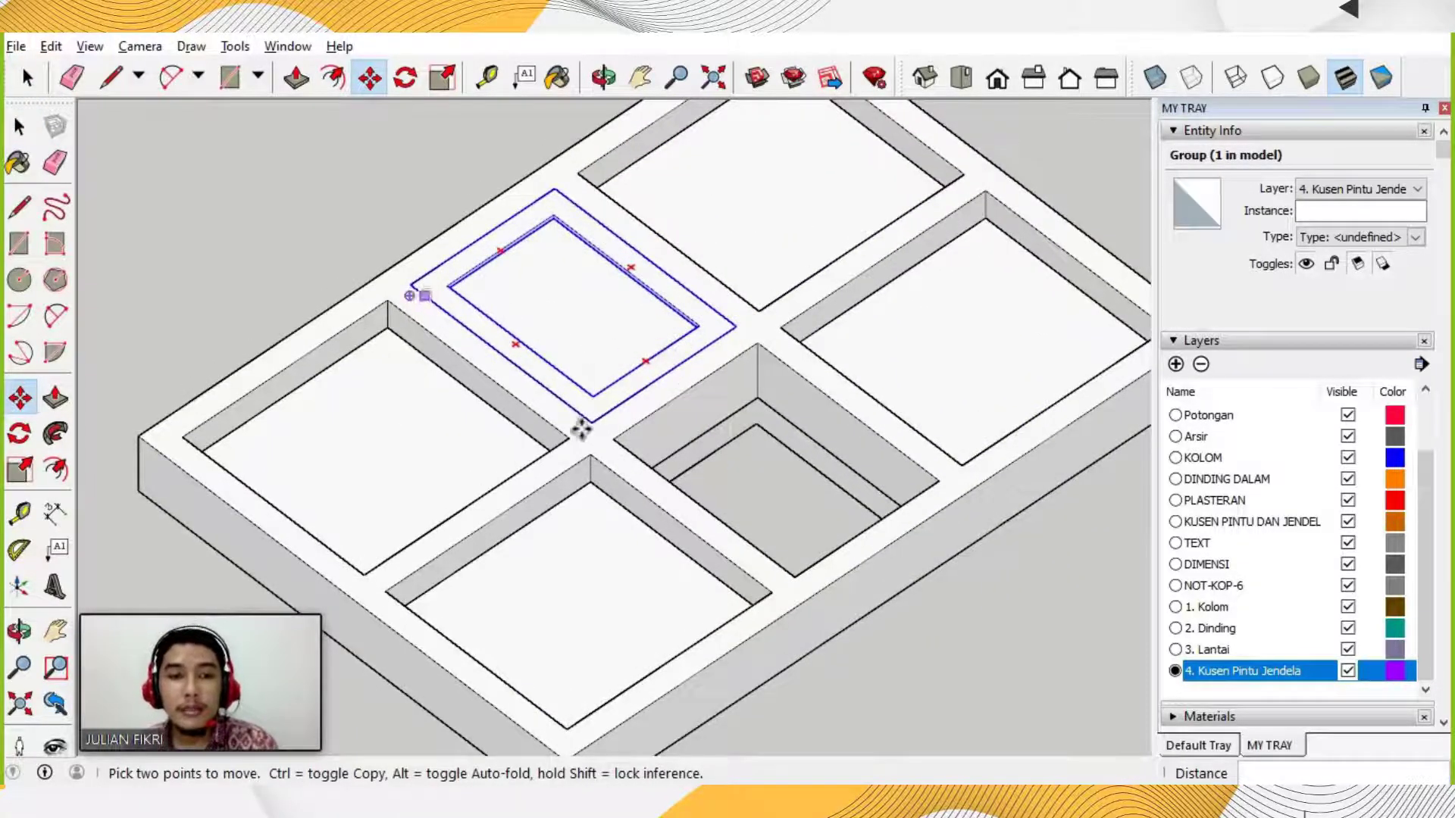
scroll(591, 435, "up", 2)
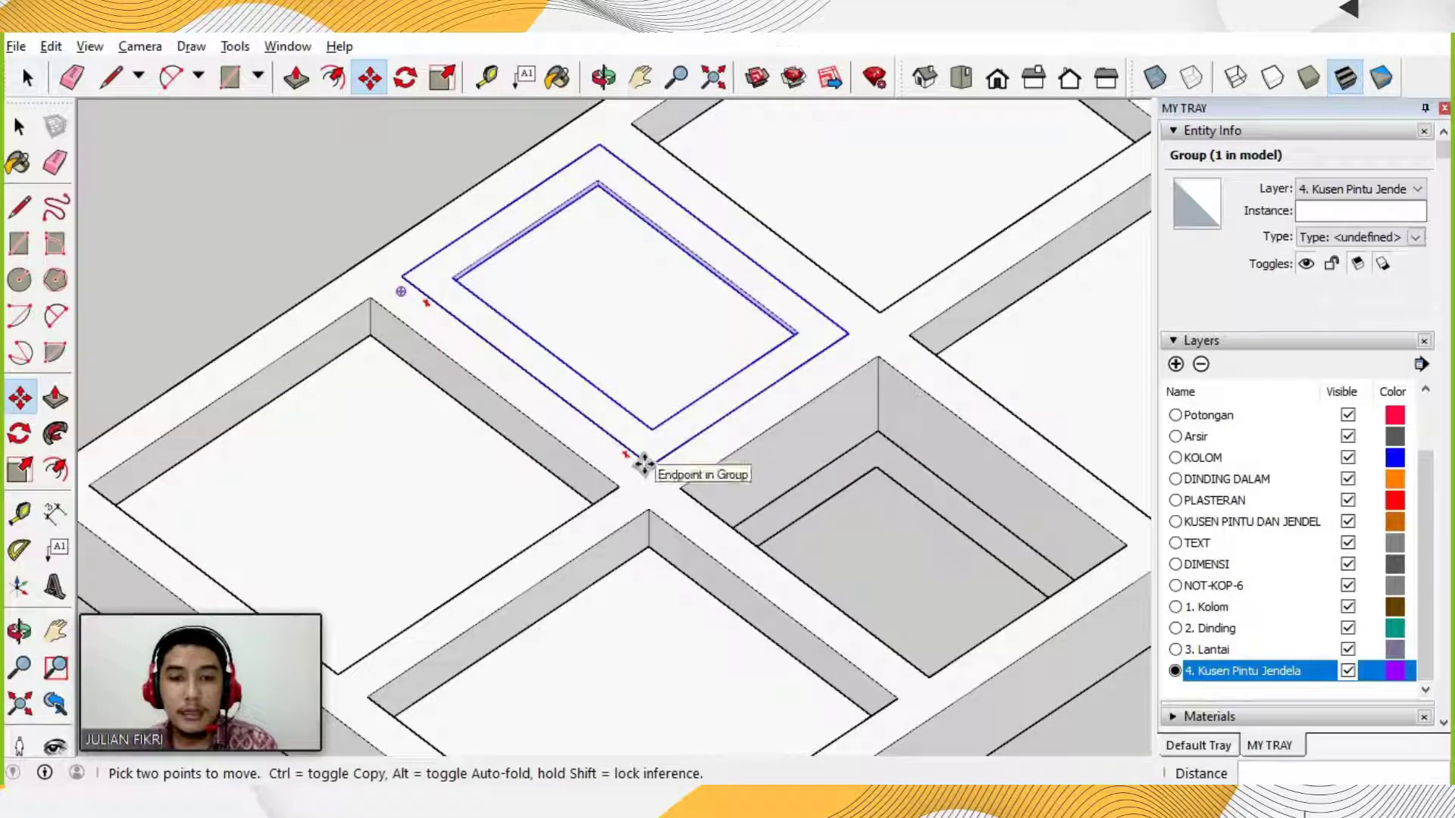
left_click(644, 440)
scroll(813, 439, "down", 3)
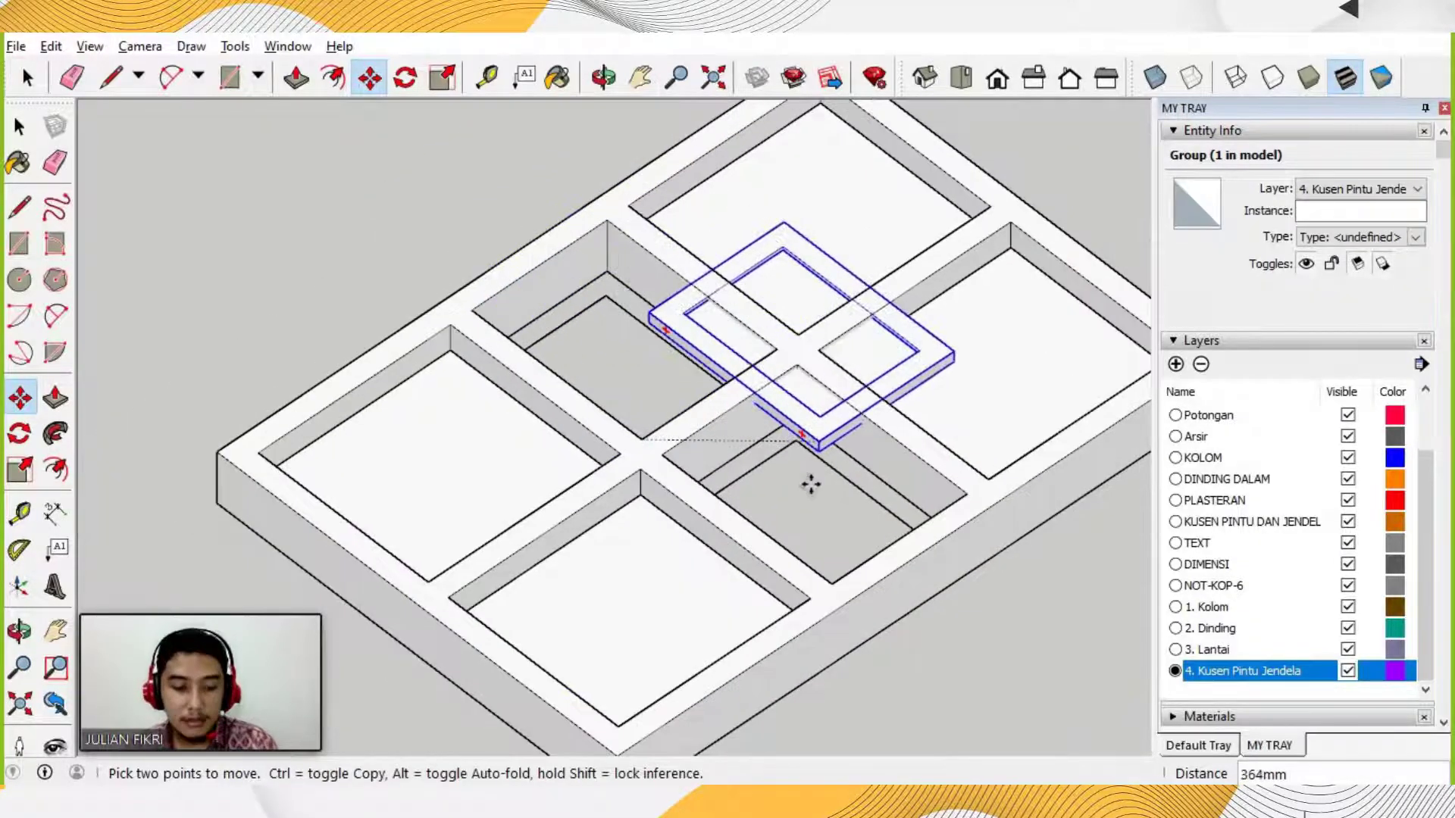
key("ctrl")
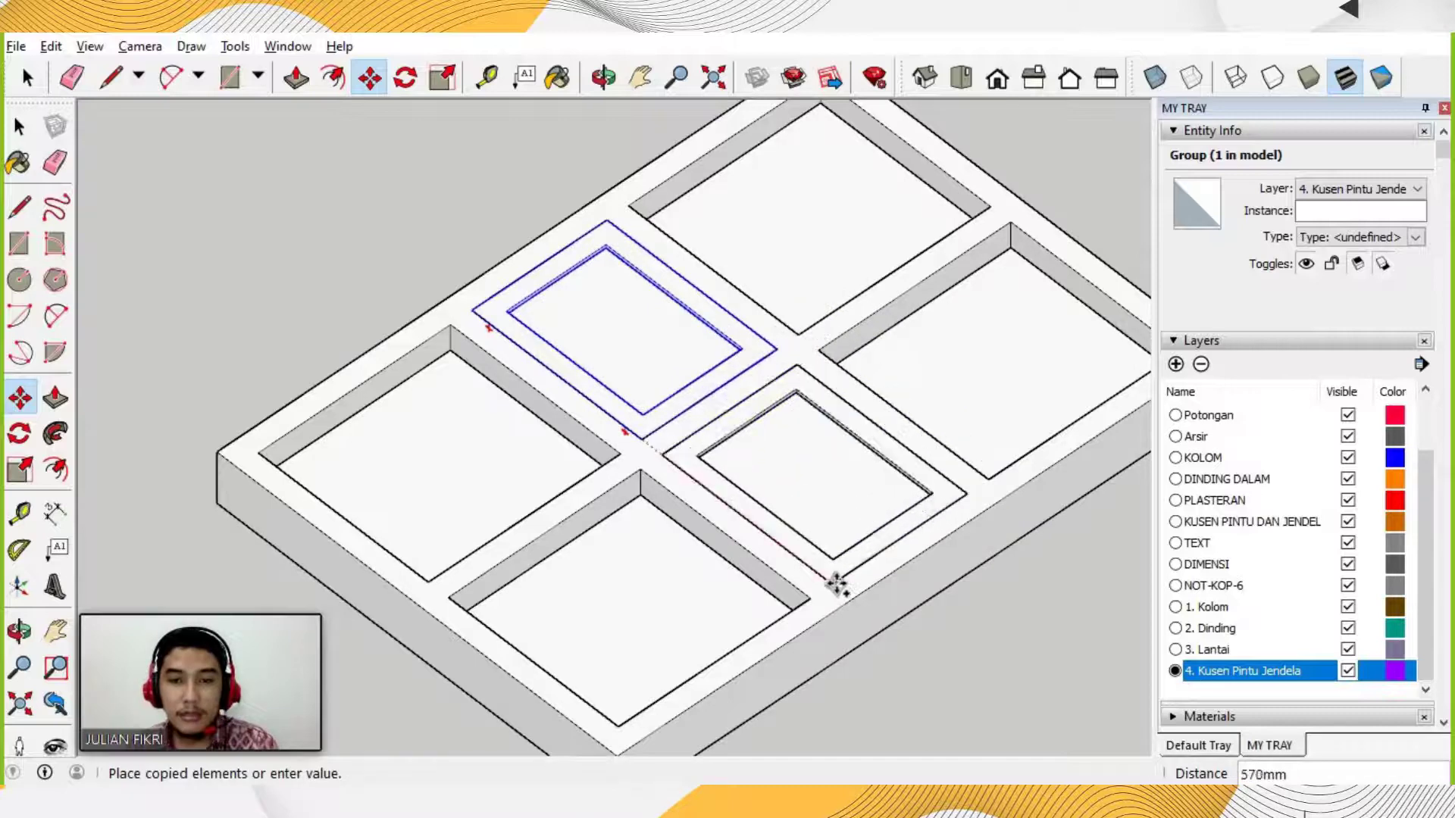
left_click(832, 584)
key("space")
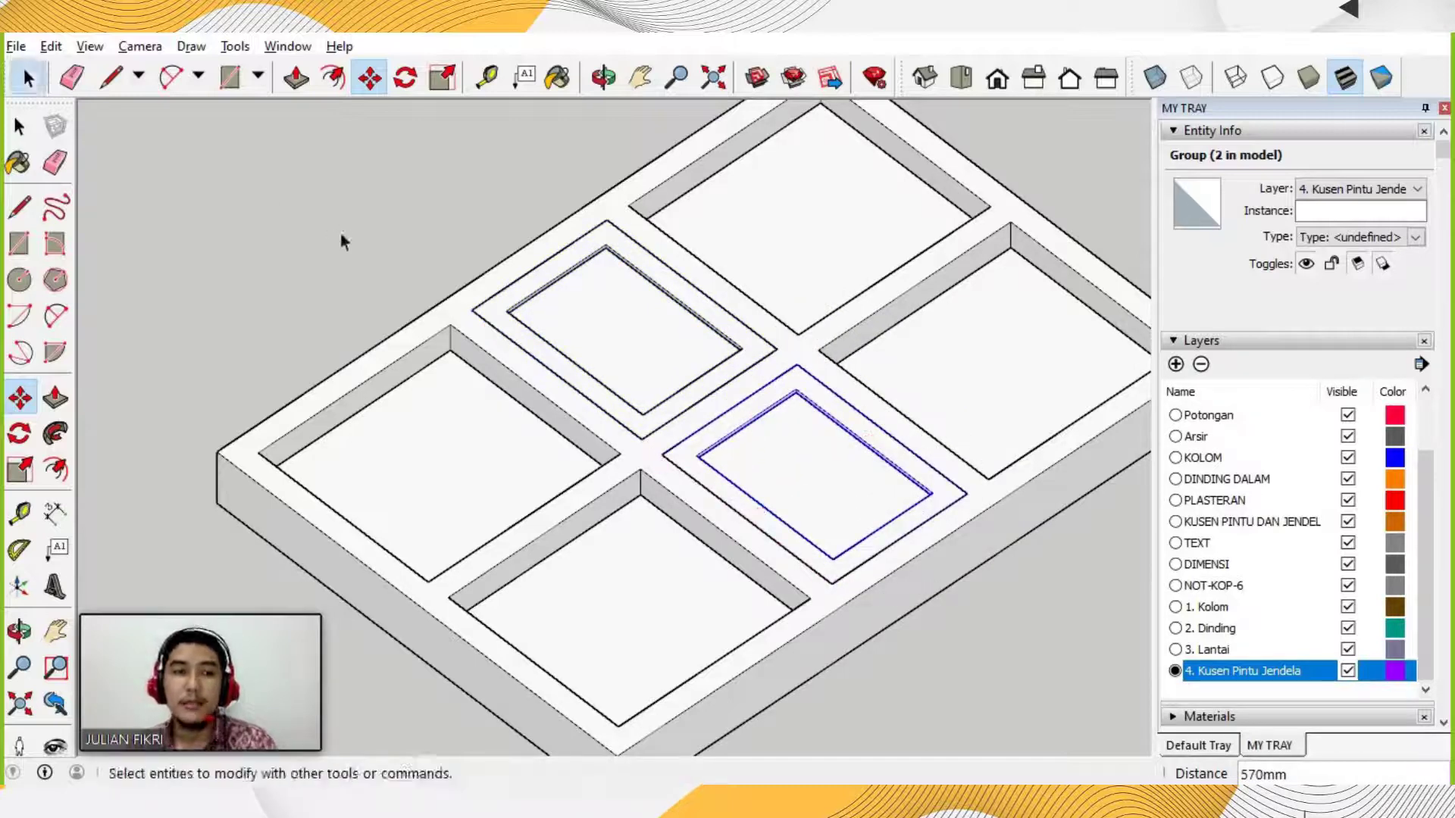
Draw a 630 by 1700 mm rectangle over the outer outline of the separate three-panel window drawing.
scroll(380, 232, "down", 3)
left_click(409, 269)
scroll(424, 295, "down", 4)
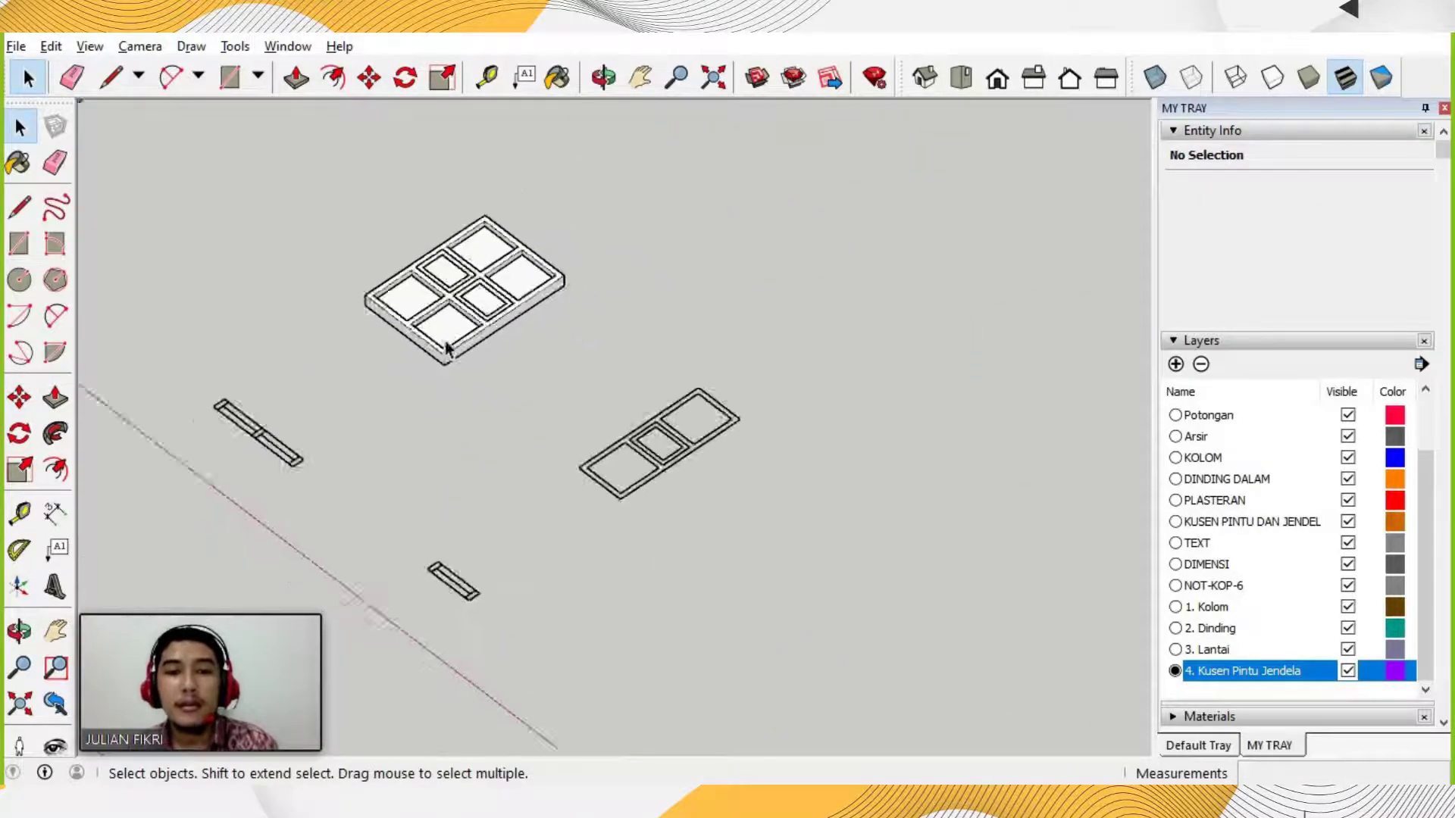
scroll(446, 343, "down", 4)
scroll(399, 292, "up", 6)
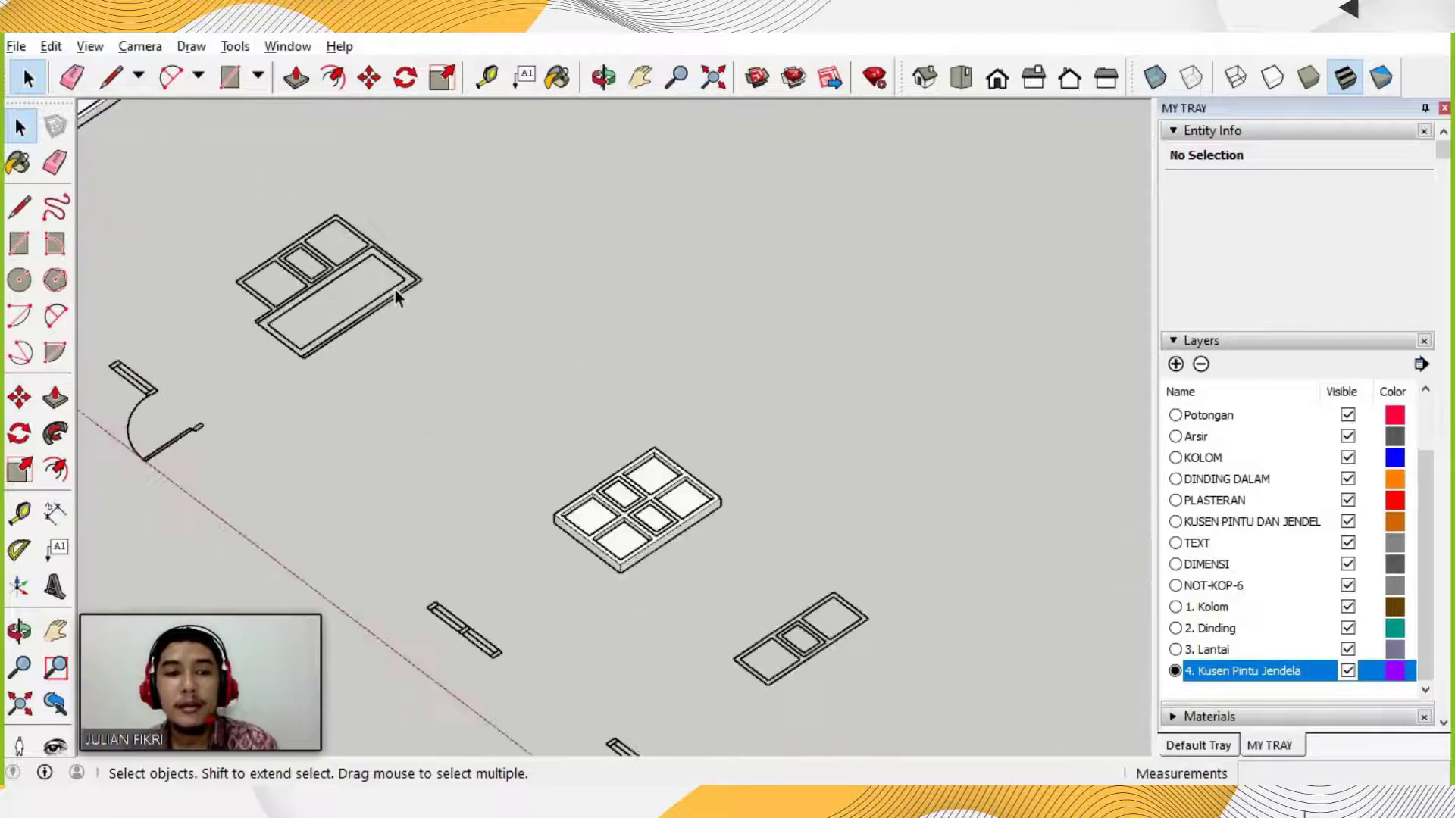
scroll(576, 477, "down", 3)
scroll(649, 529, "up", 7)
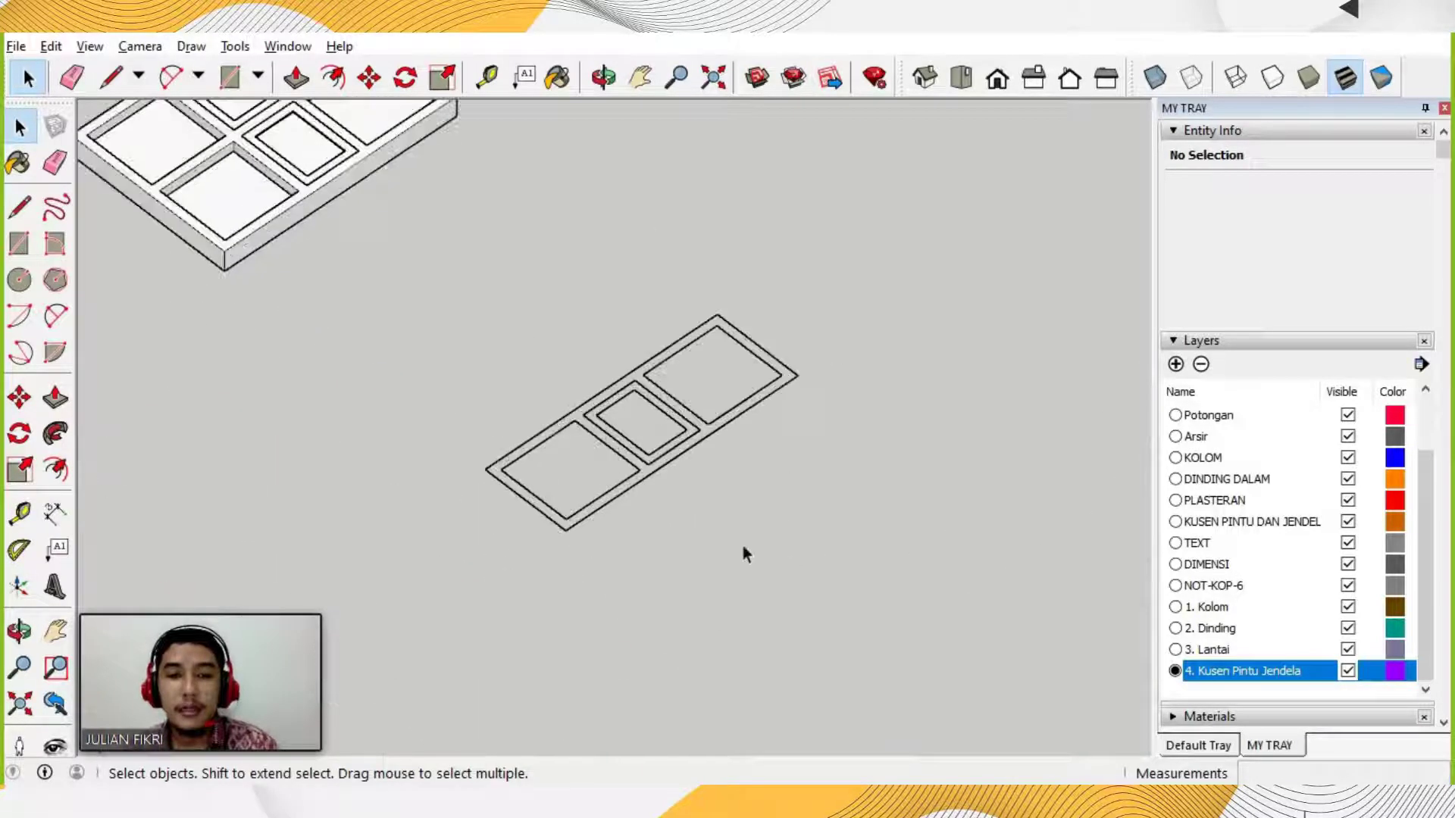
scroll(652, 612, "up", 2)
scroll(576, 564, "down", 2)
scroll(503, 520, "up", 1)
key("r")
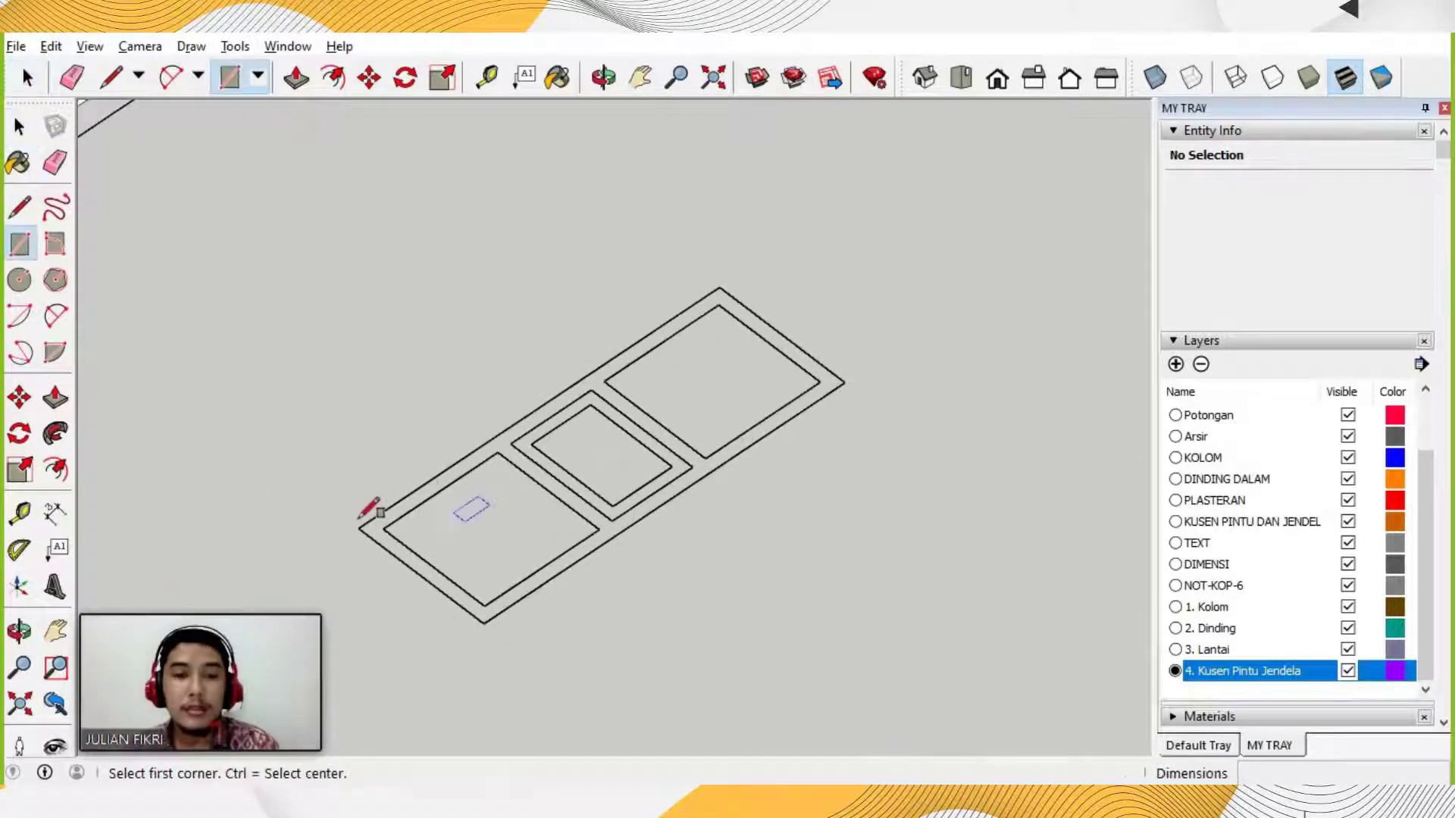
left_click(359, 528)
left_click(844, 383)
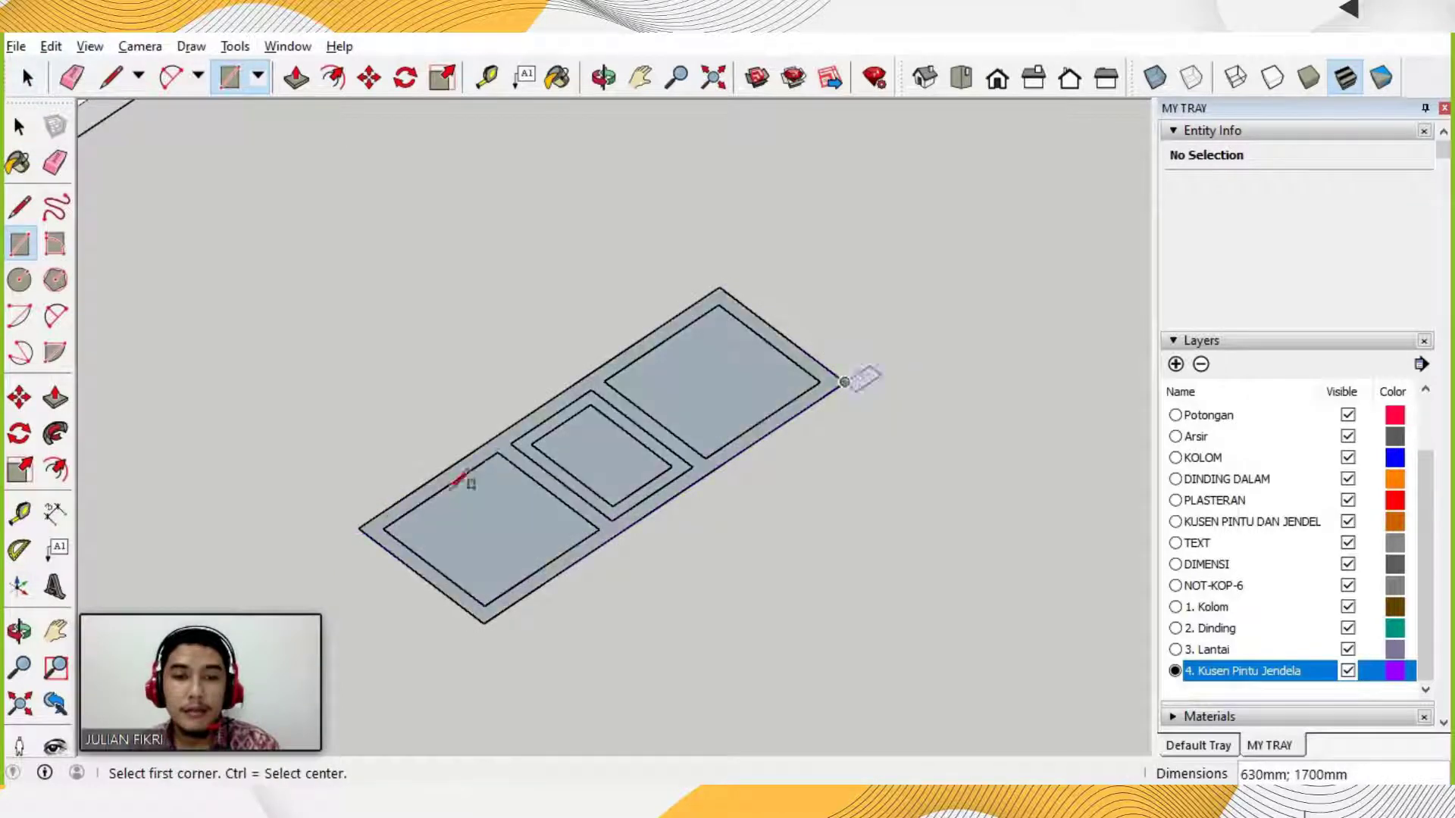
Trace the three frame openings with rectangles: 540 by 510 mm at the near end, 510 by 380 mm in the middle, and one at the far end.
left_click(384, 529)
left_click(598, 530)
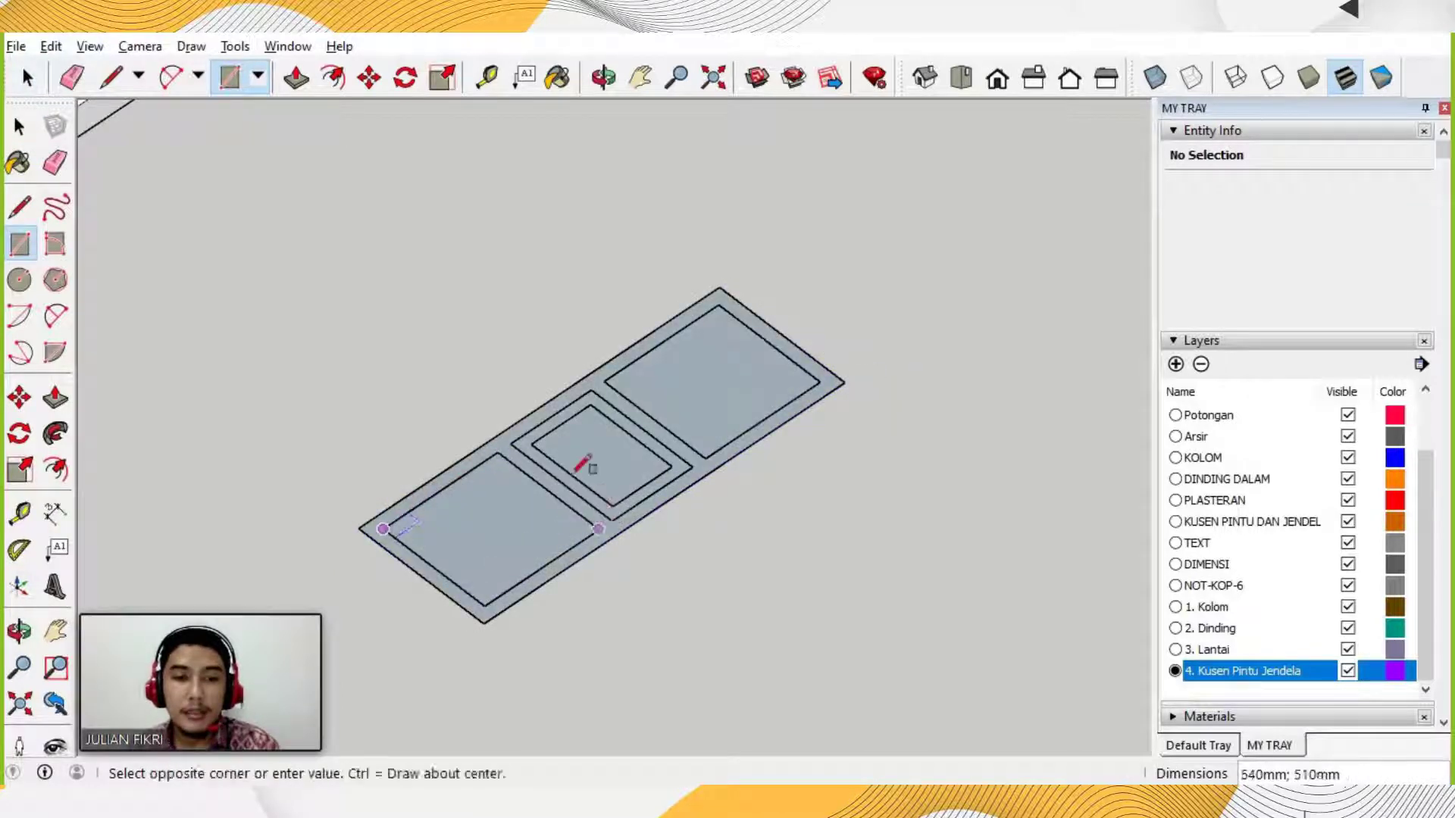
left_click(511, 444)
left_click(605, 381)
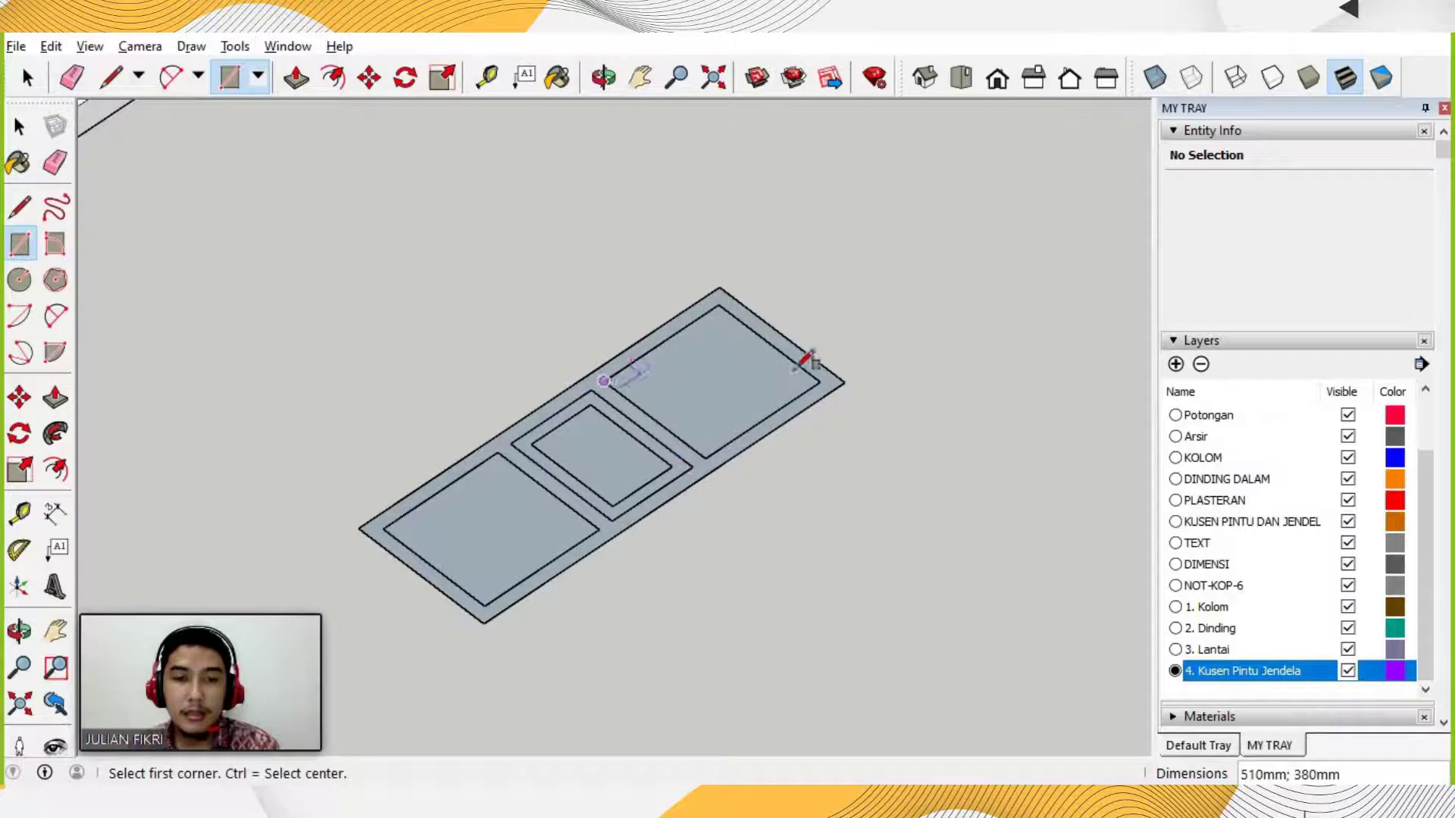
left_click(821, 382)
Delete the faces inside the three openings so only the frame border face remains.
key("space")
left_click(744, 398)
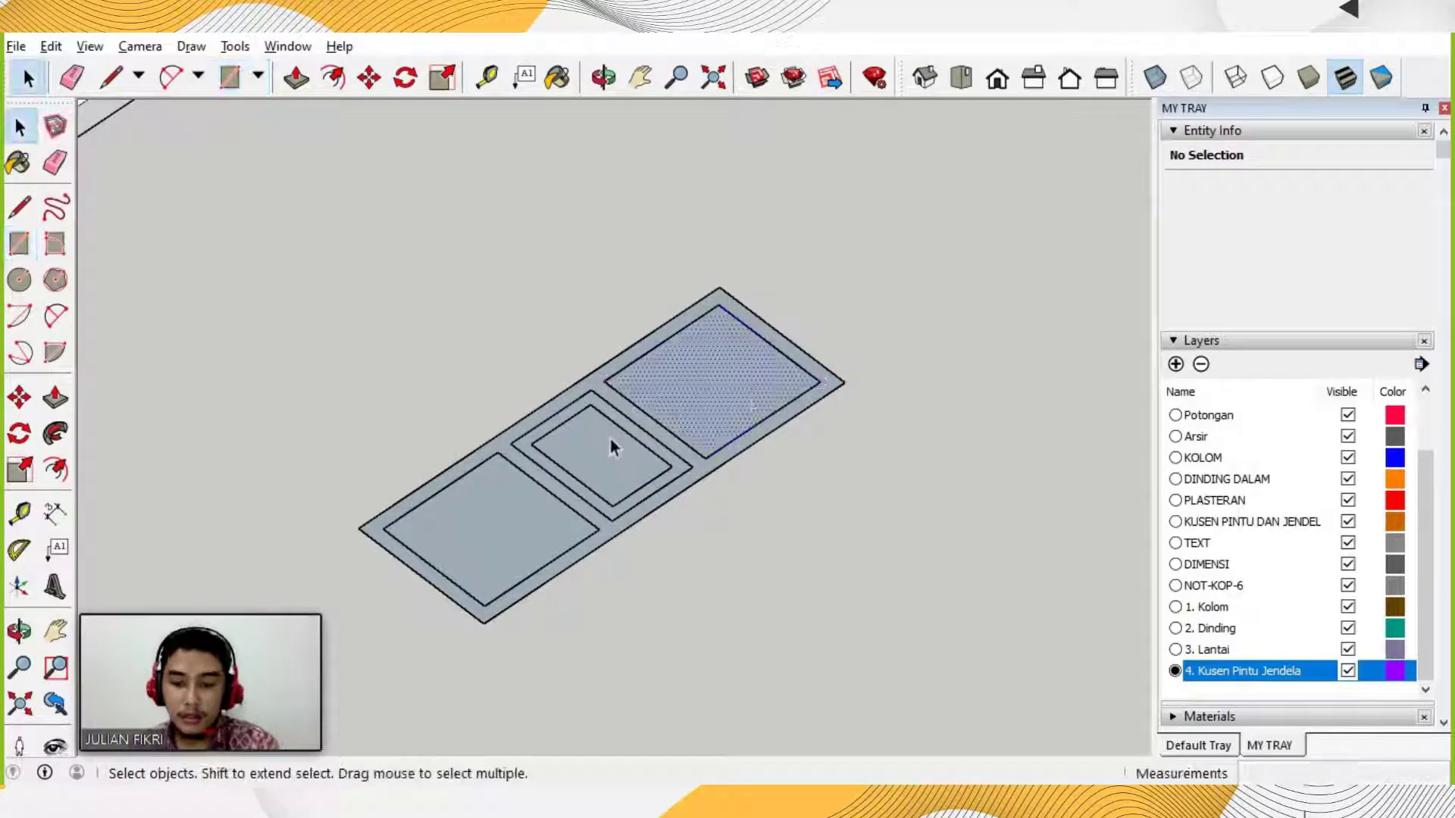
key("Delete")
left_click(609, 451)
key("Delete")
left_click(461, 497)
key("Delete")
key("Delete")
Select the whole frame border face with its edges and make it a group.
key("p")
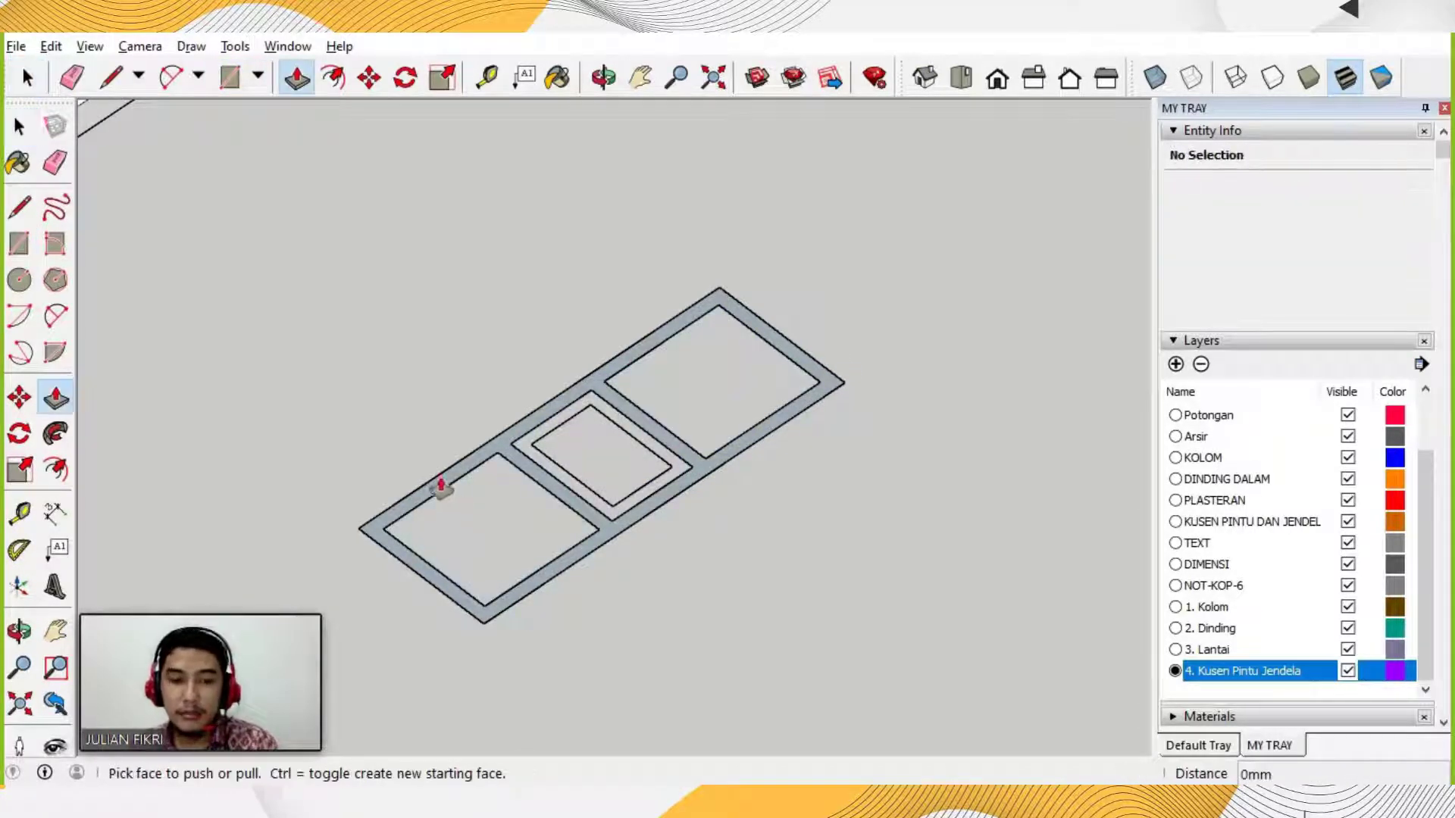
key("space")
right_click(438, 480)
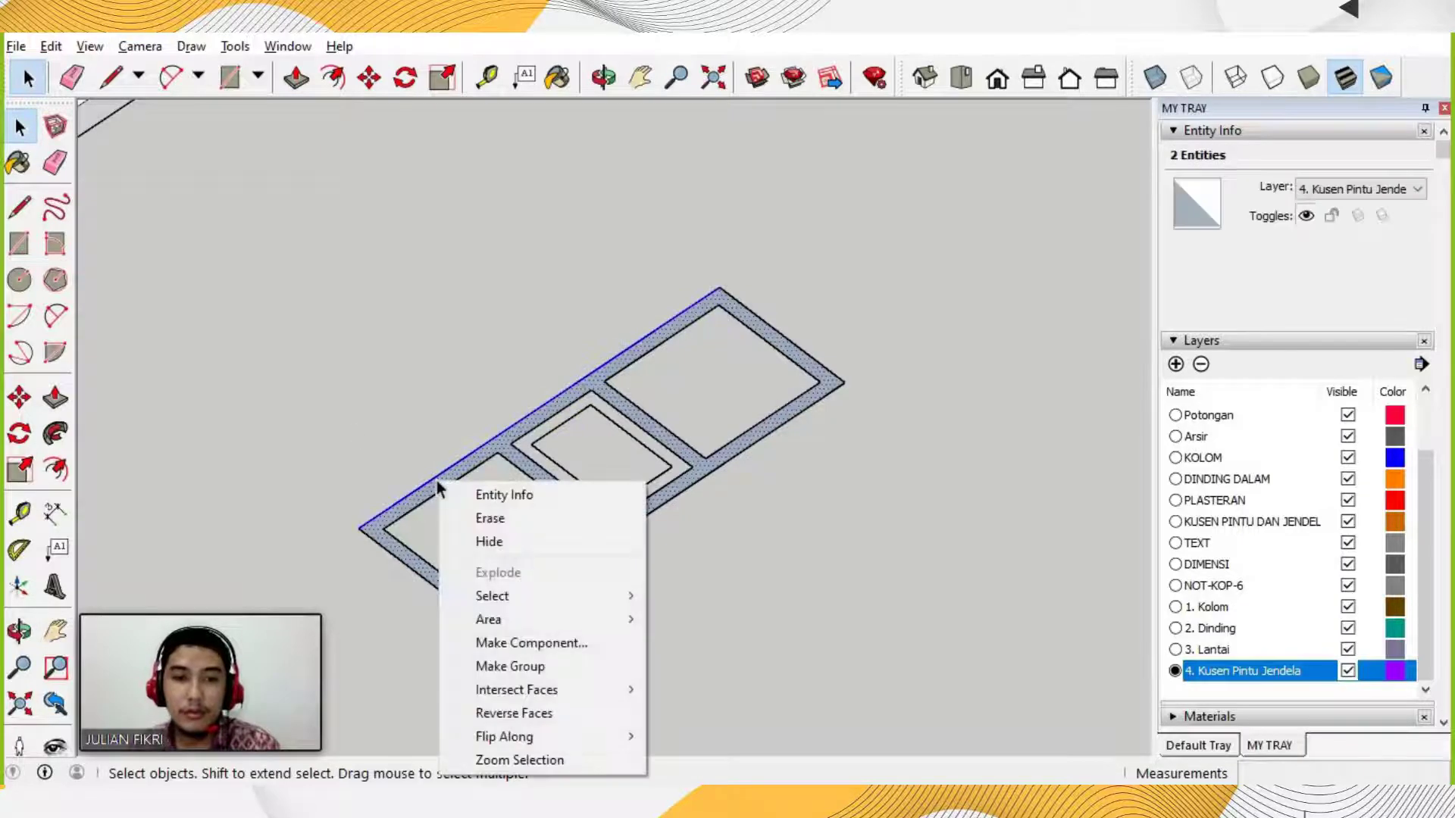
left_click(440, 480)
triple_click(441, 480)
right_click(441, 480)
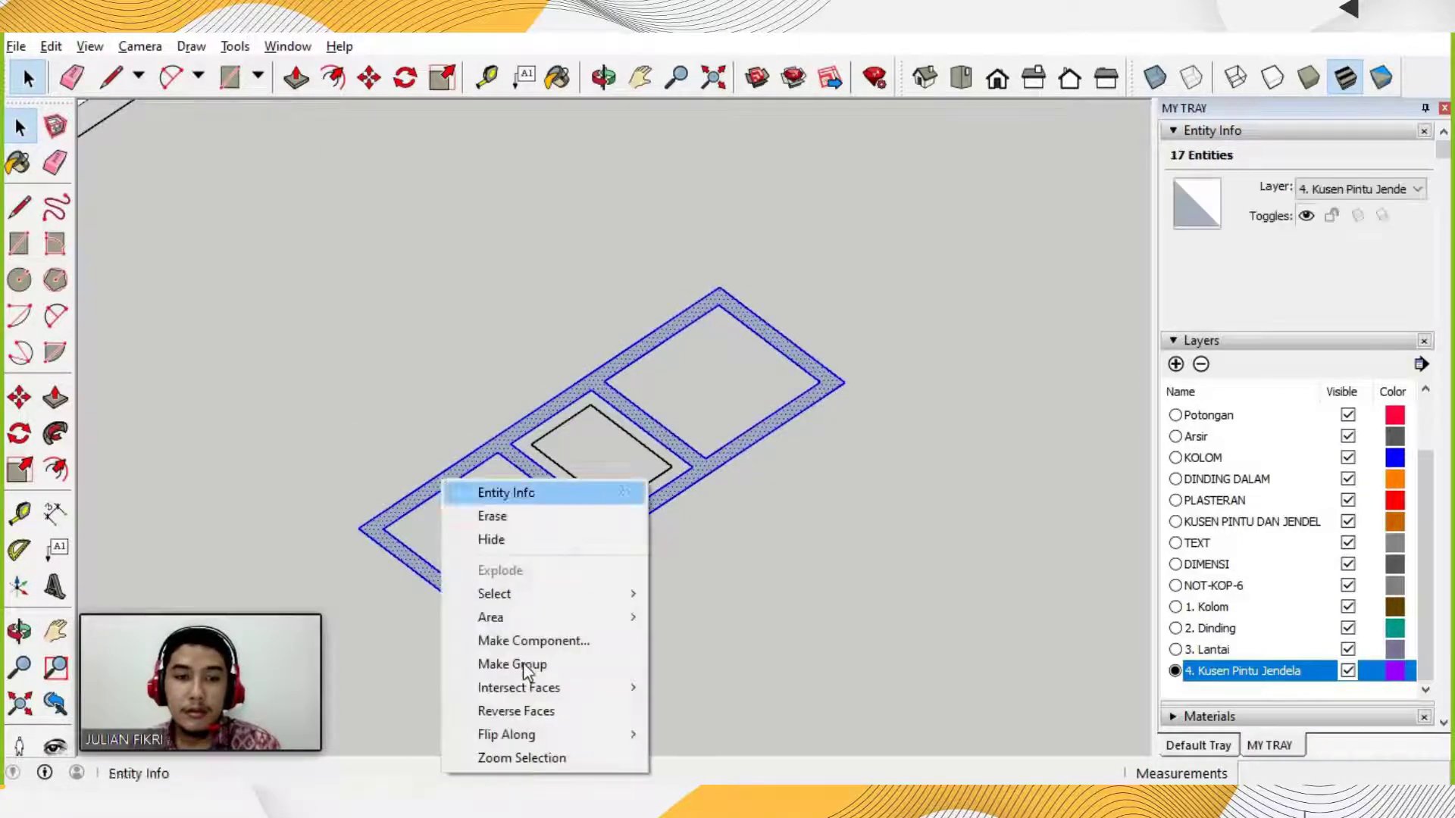
left_click(480, 662)
Extrude the border face inside the window frame group upward by 150 mm.
double_click(441, 500)
key("p")
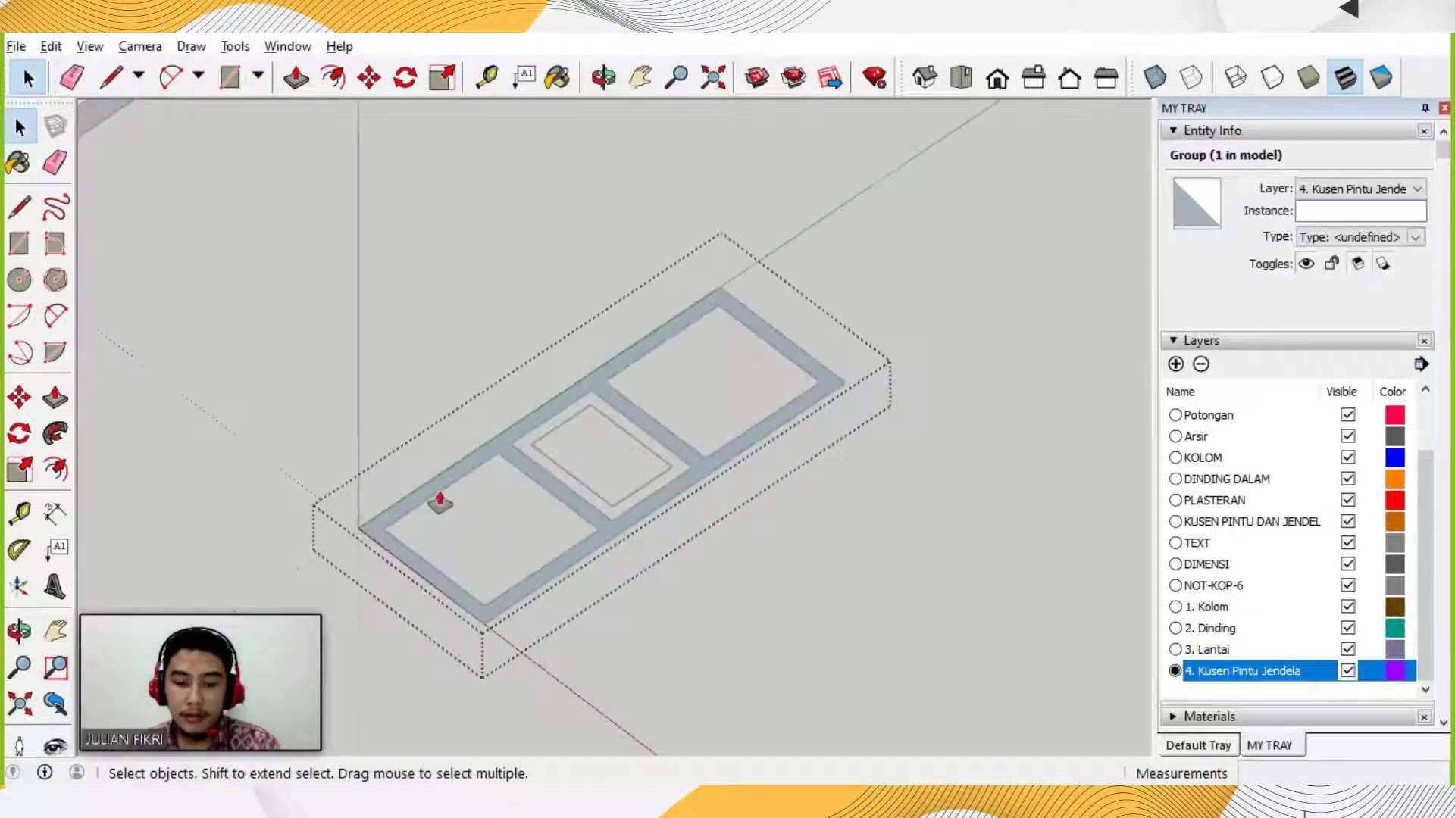
left_click(438, 480)
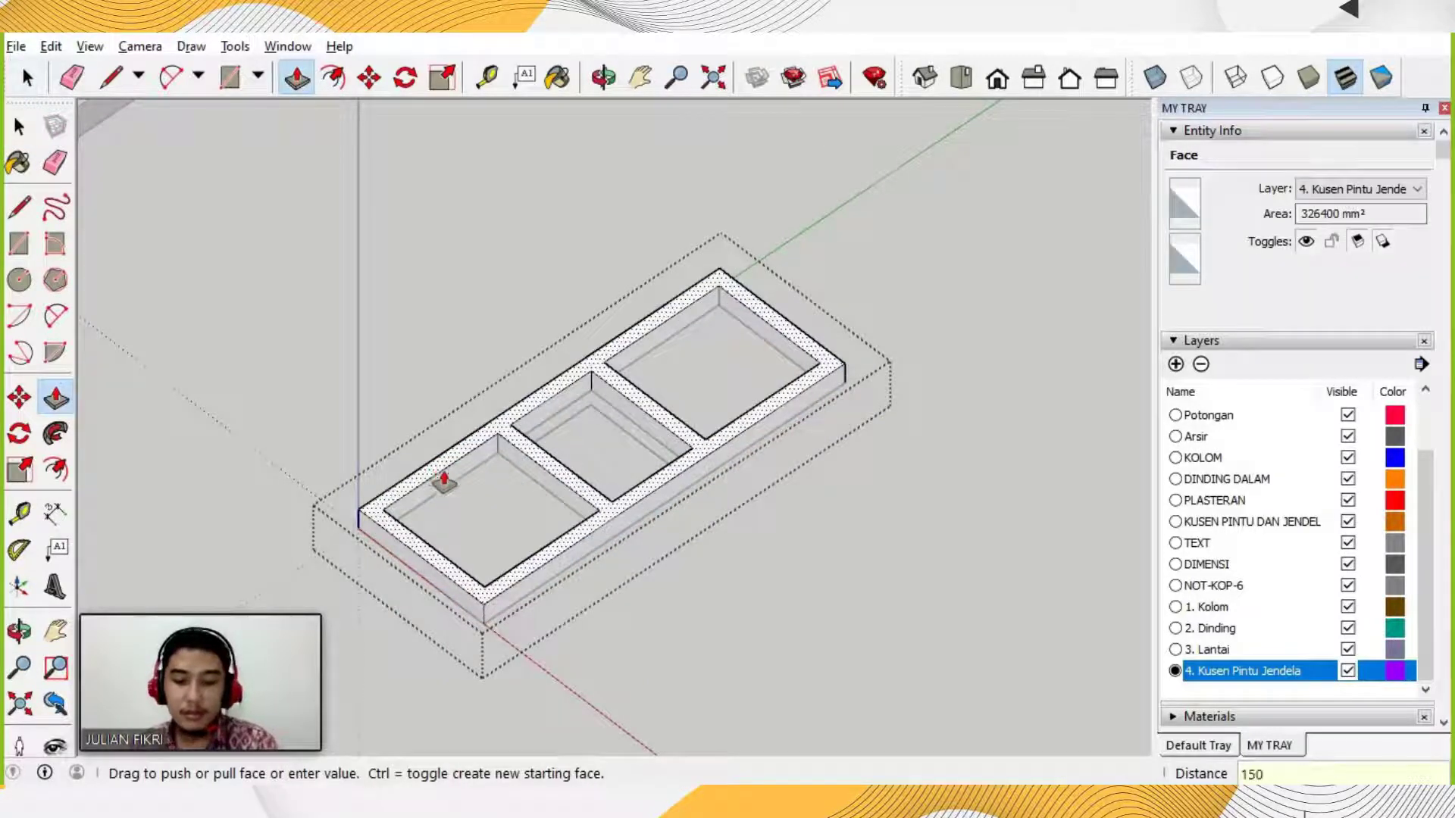
key("Return")
key("space")
key("Escape")
Draw 540 by 510 mm rectangles over the near and far openings on the frame's upper face.
key("r")
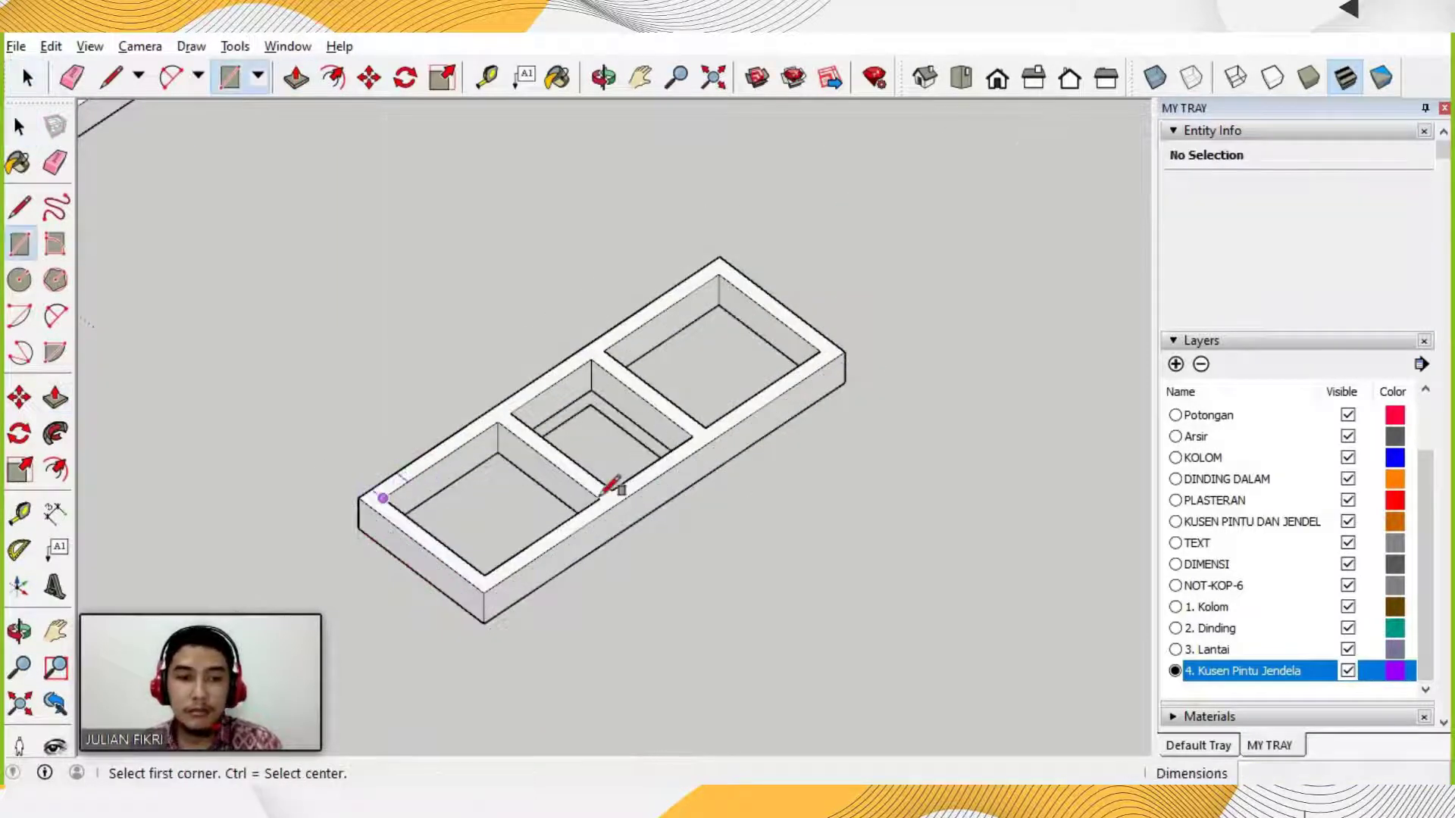
left_click(600, 492)
left_click(603, 351)
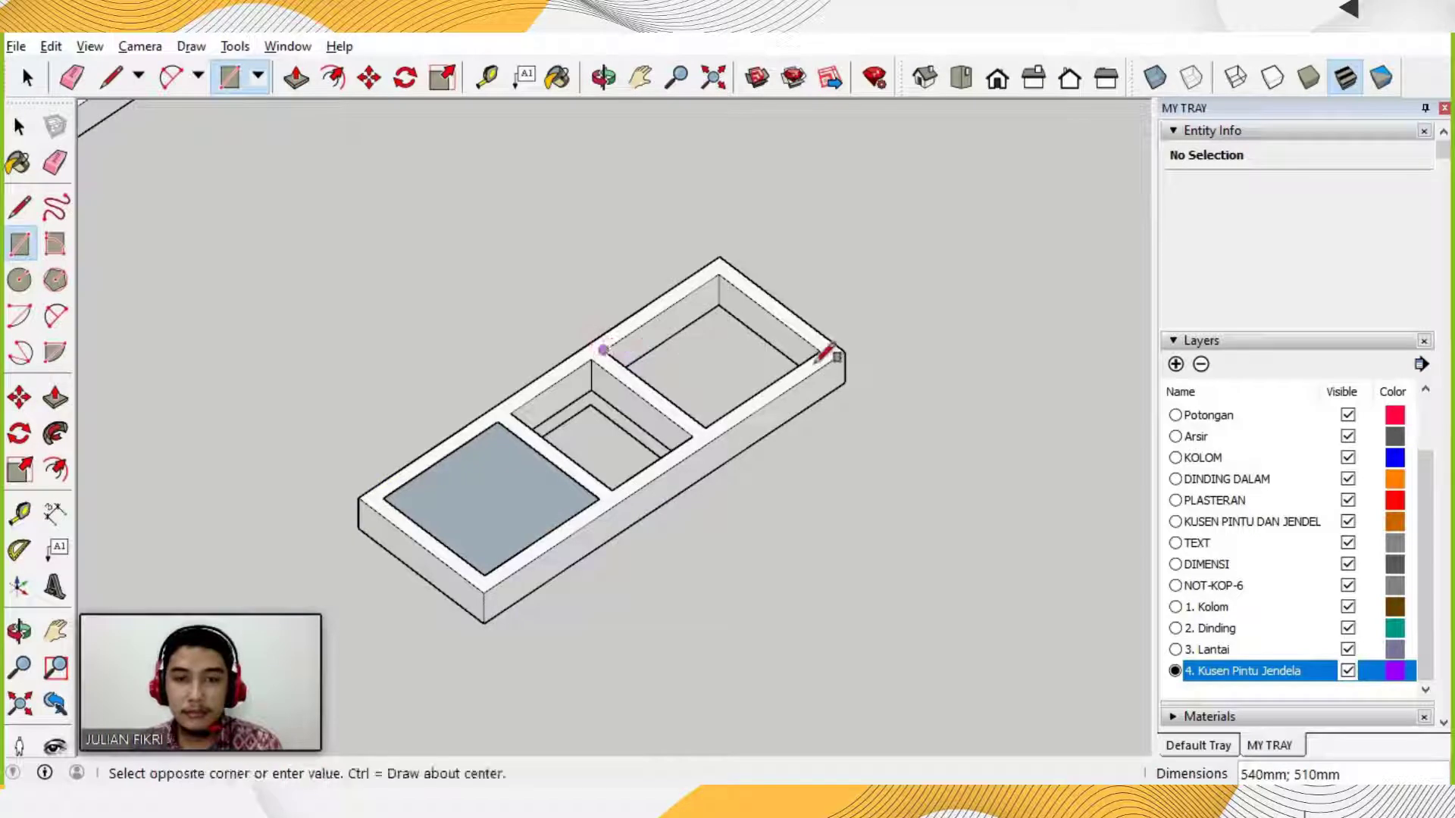
left_click(820, 352)
key("space")
Combine the two end pane faces and their edges into one group.
left_click(721, 371)
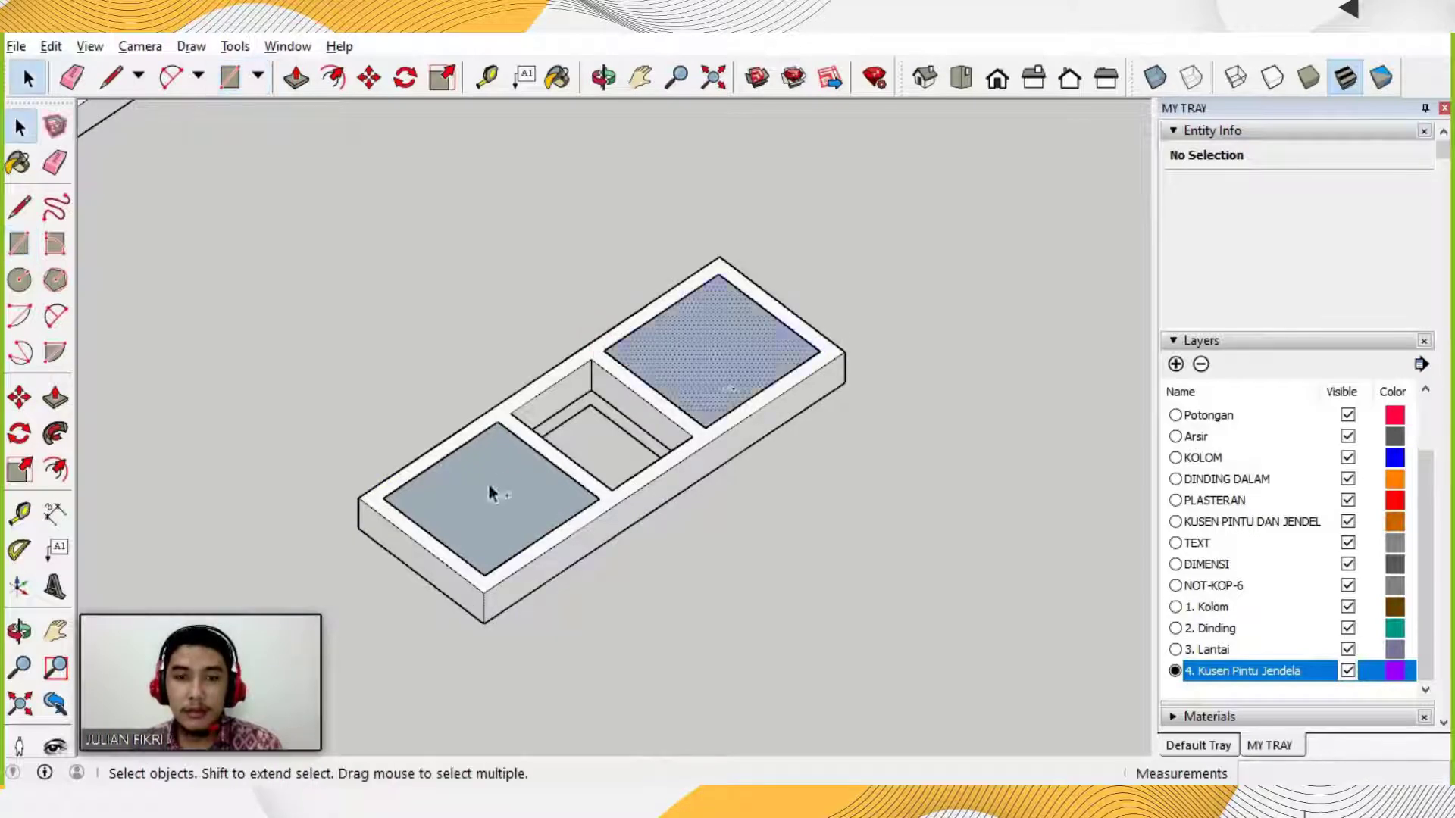
left_click(489, 489, "shift")
right_click(488, 485)
left_click(561, 667)
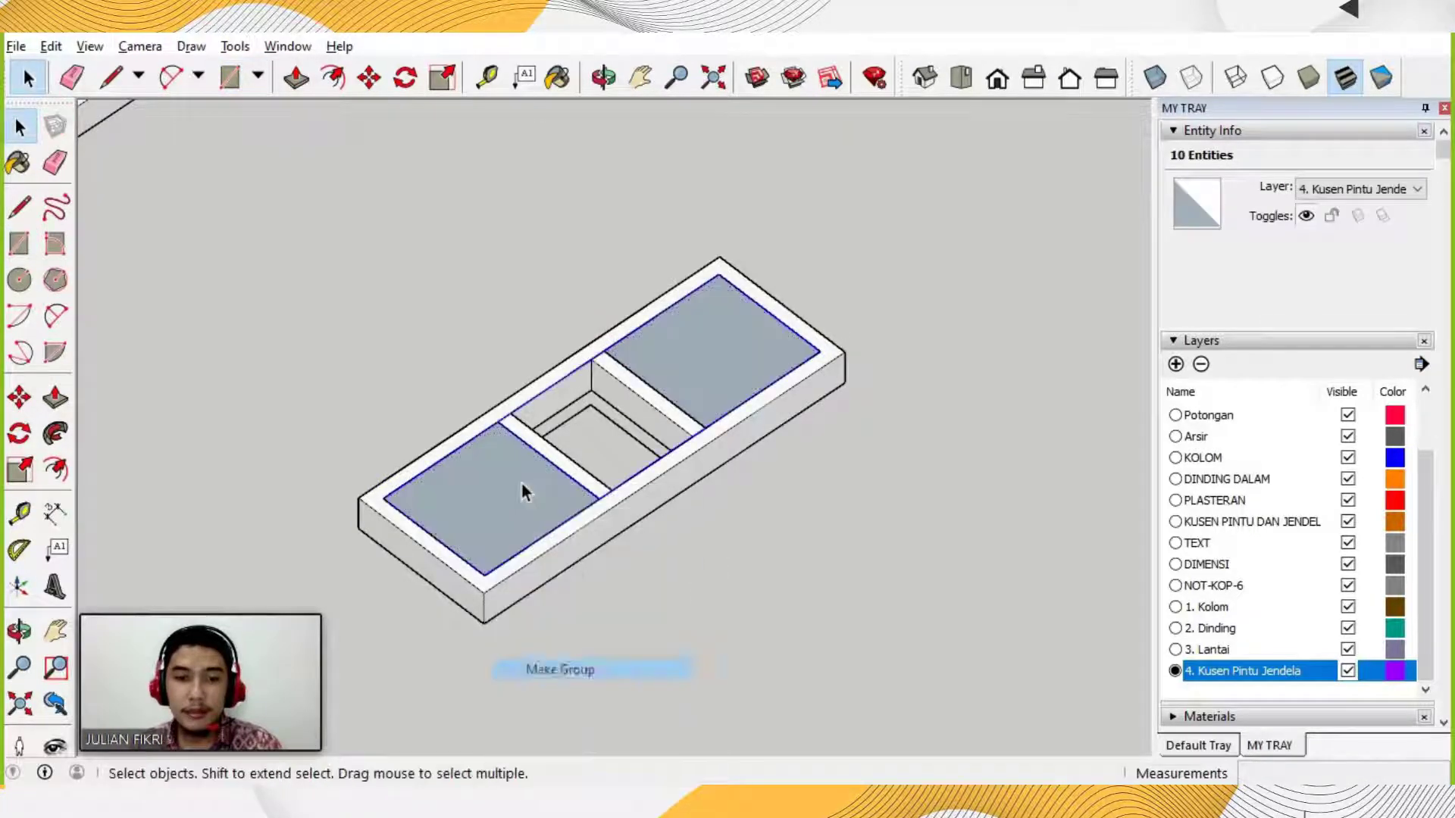
Extrude both pane faces inside their group to a thickness of 5 mm.
double_click(521, 482)
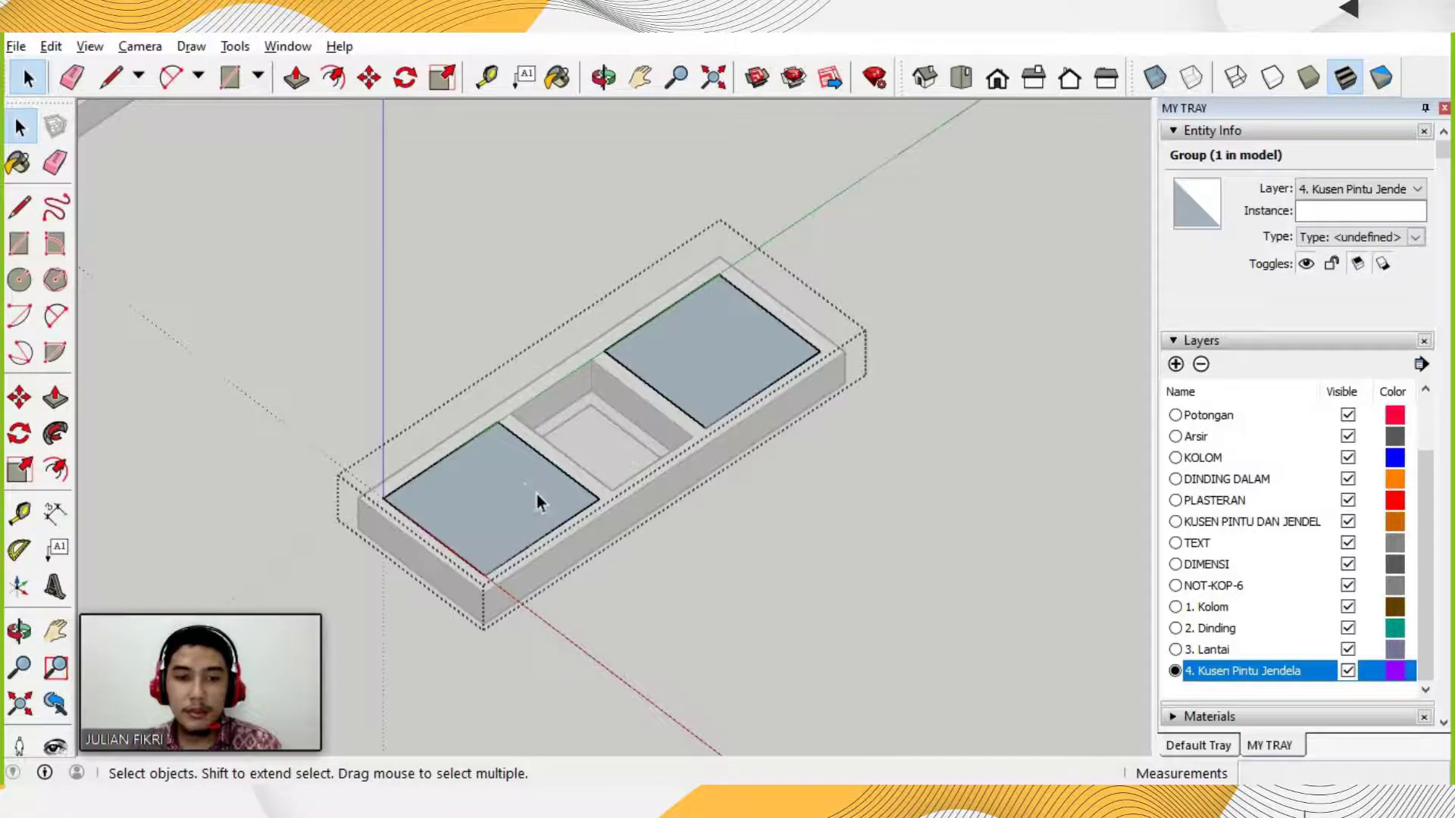
key("p")
left_click(444, 475)
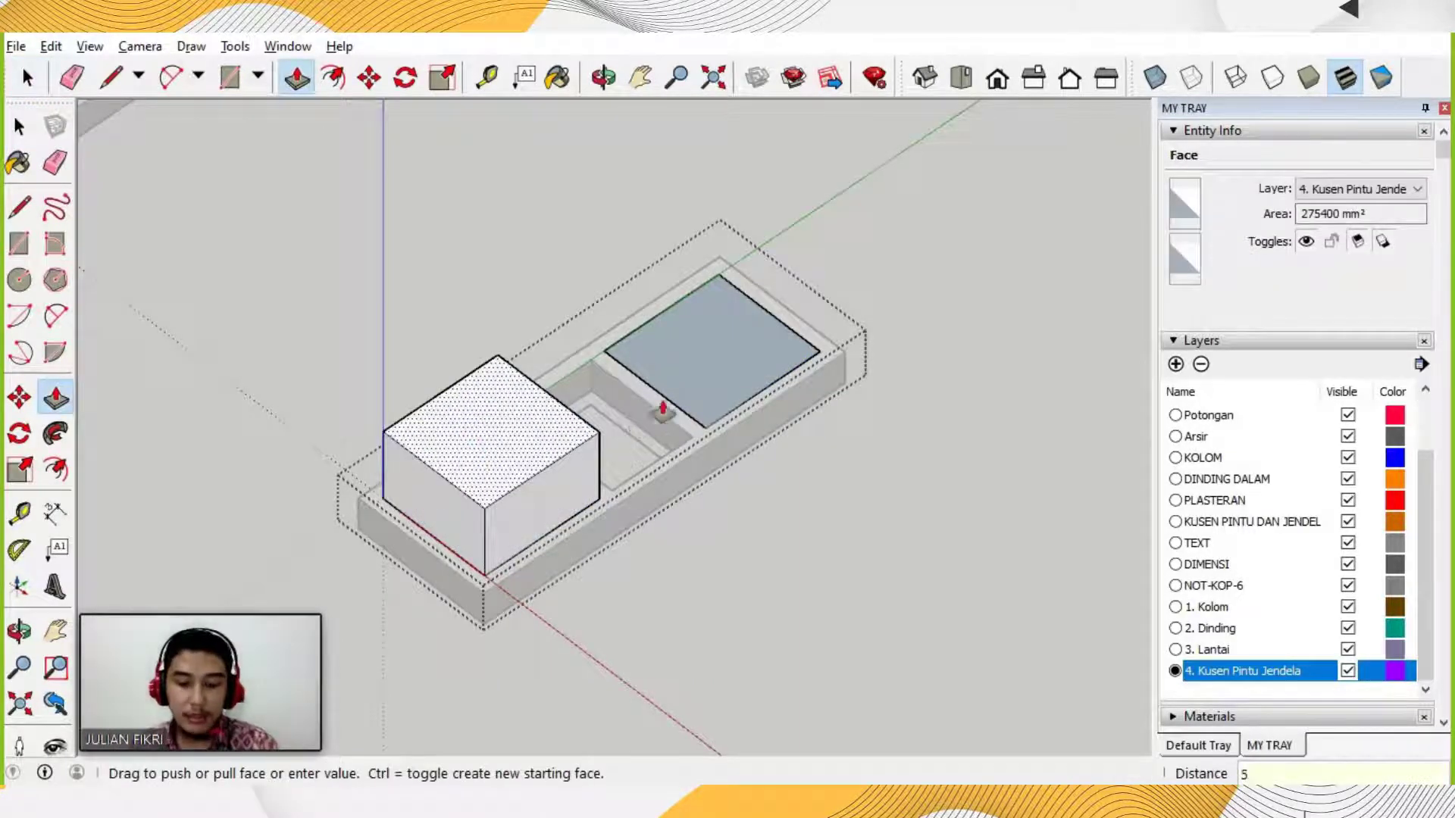
key("Return")
left_click(682, 351)
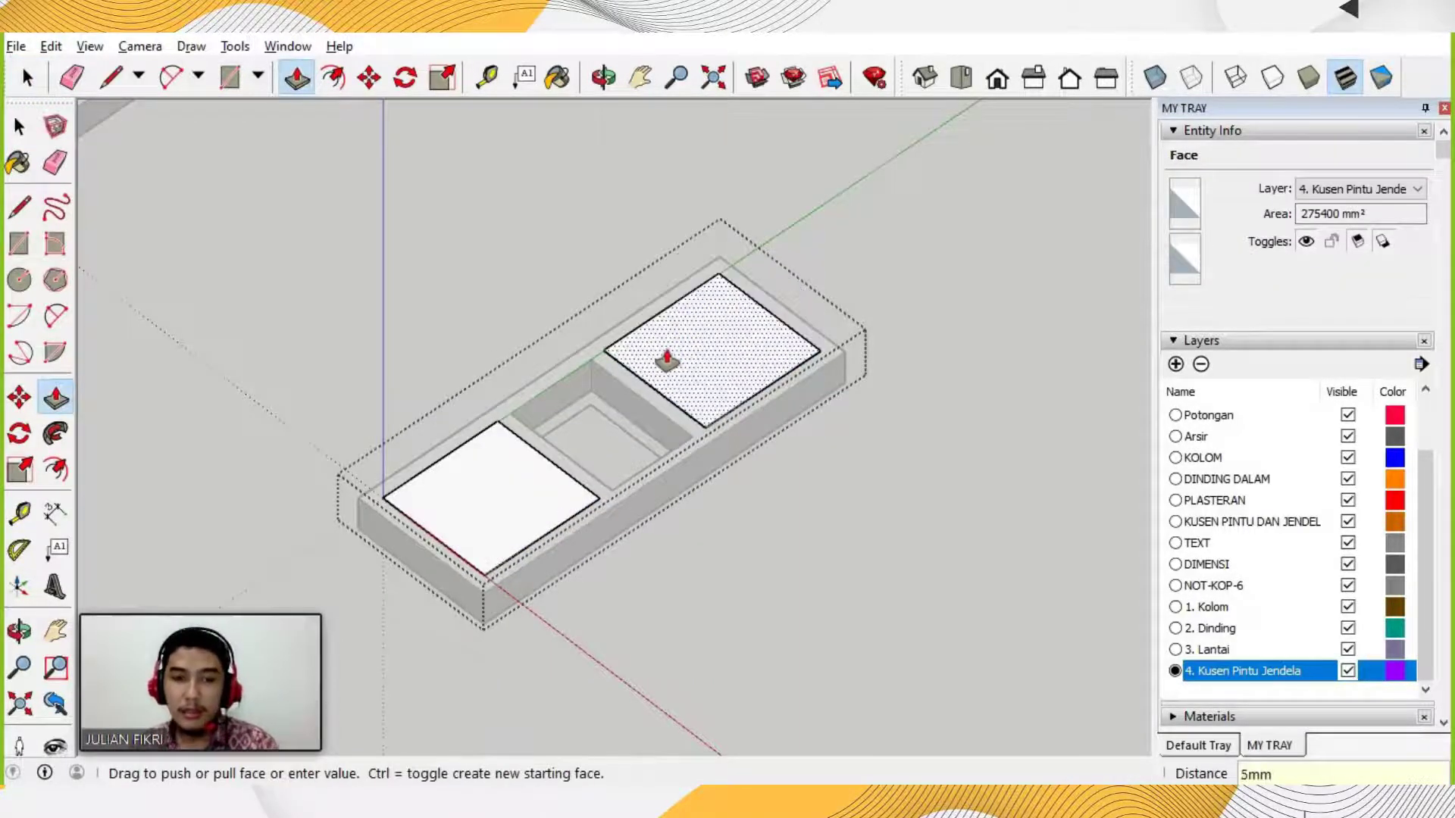
key("space")
key("Escape")
Move the pane group 80 mm straight down into the frame.
left_click(517, 496)
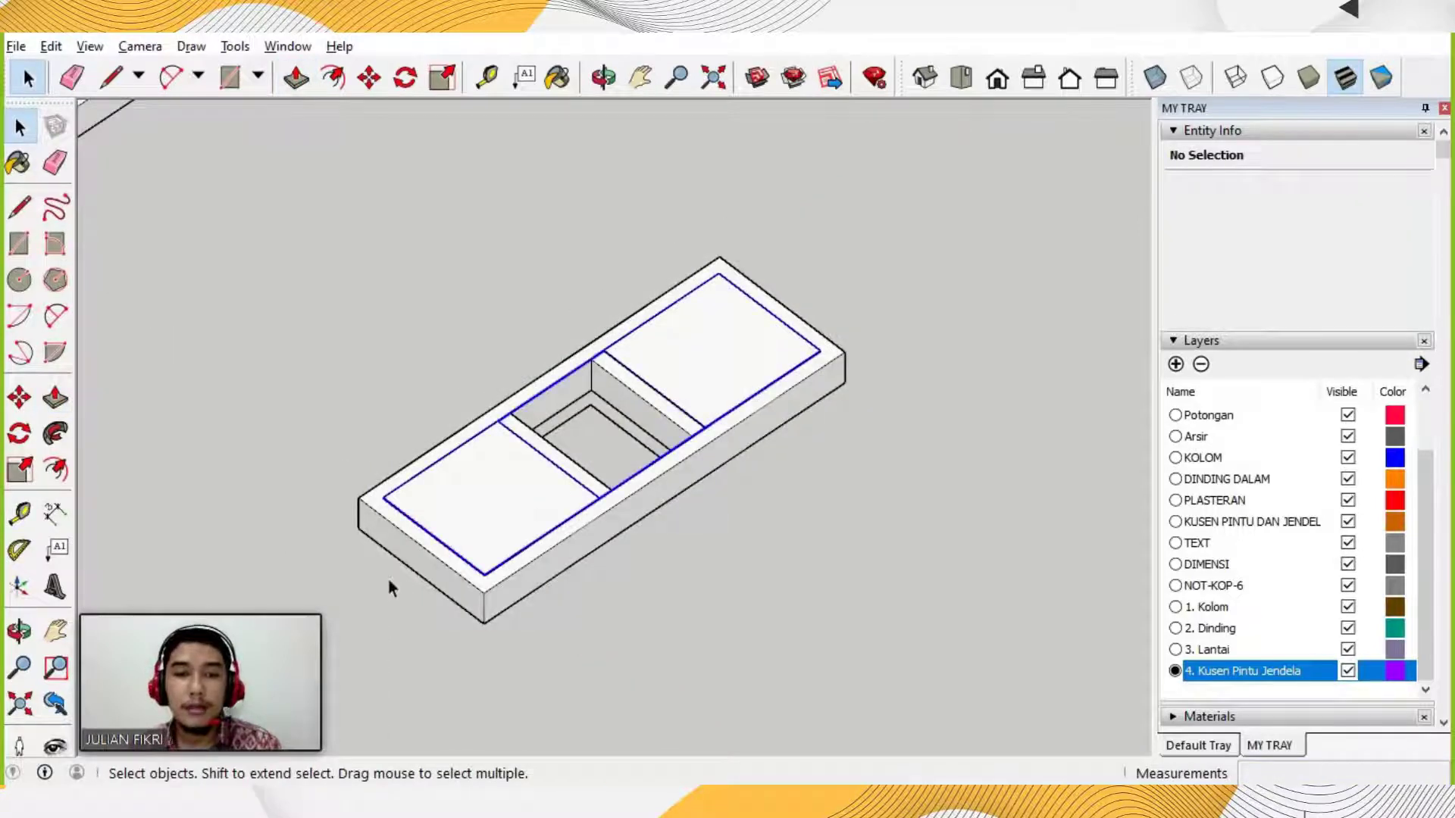
scroll(386, 574, "up", 1)
key("m")
scroll(386, 574, "up", 1)
left_click(342, 455)
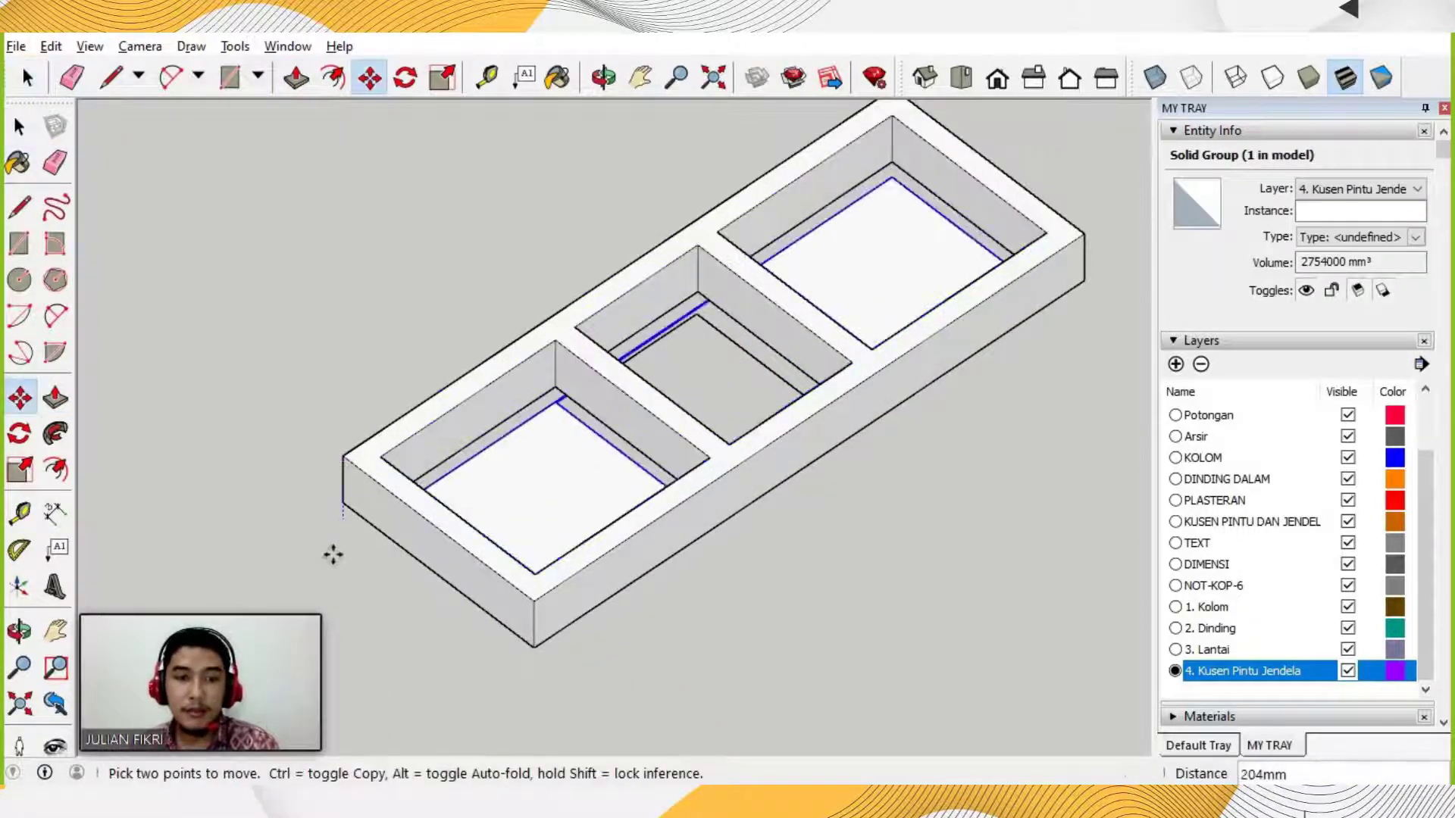
key("Return")
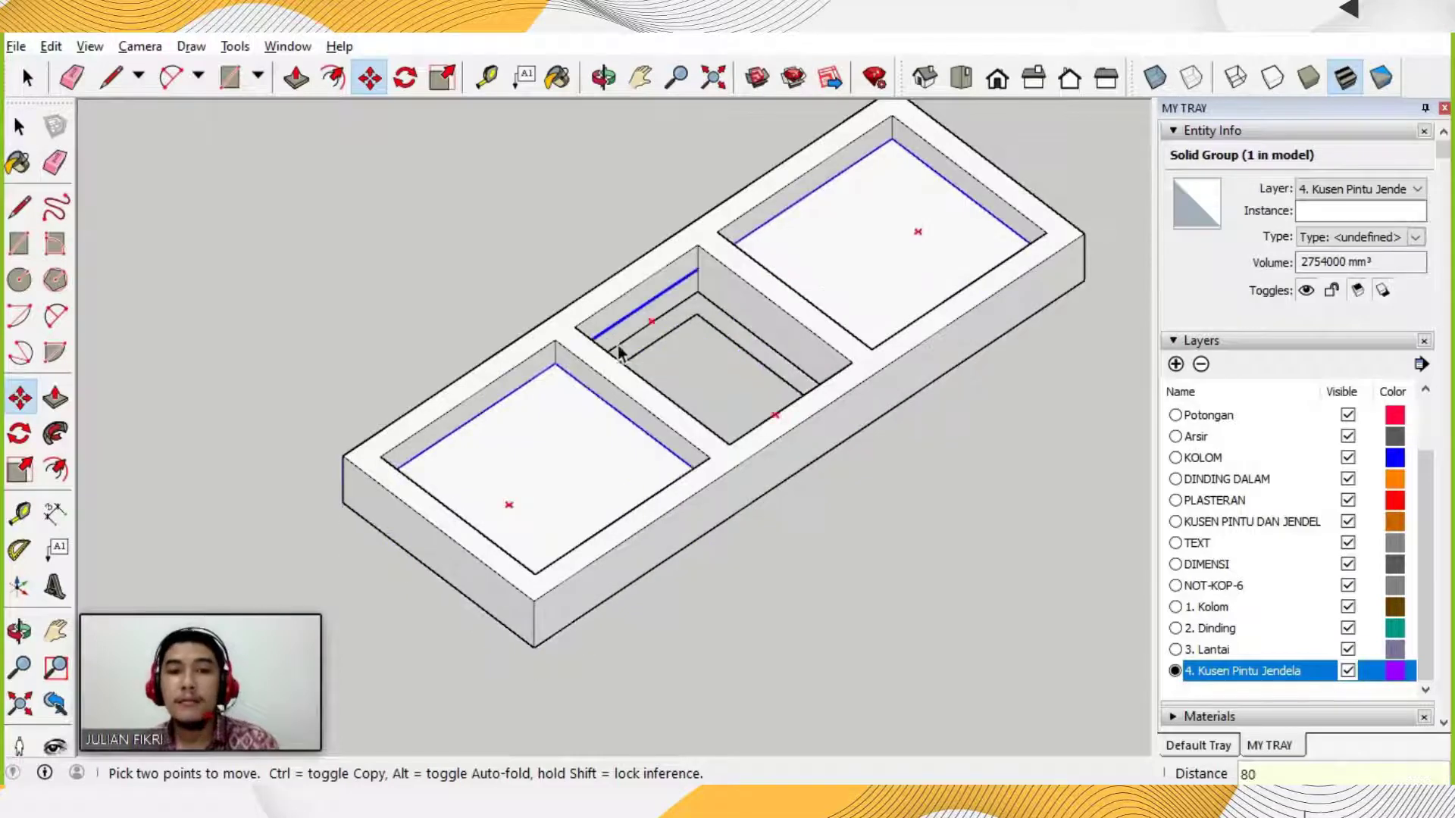
key("space")
key("r")
left_click(574, 326)
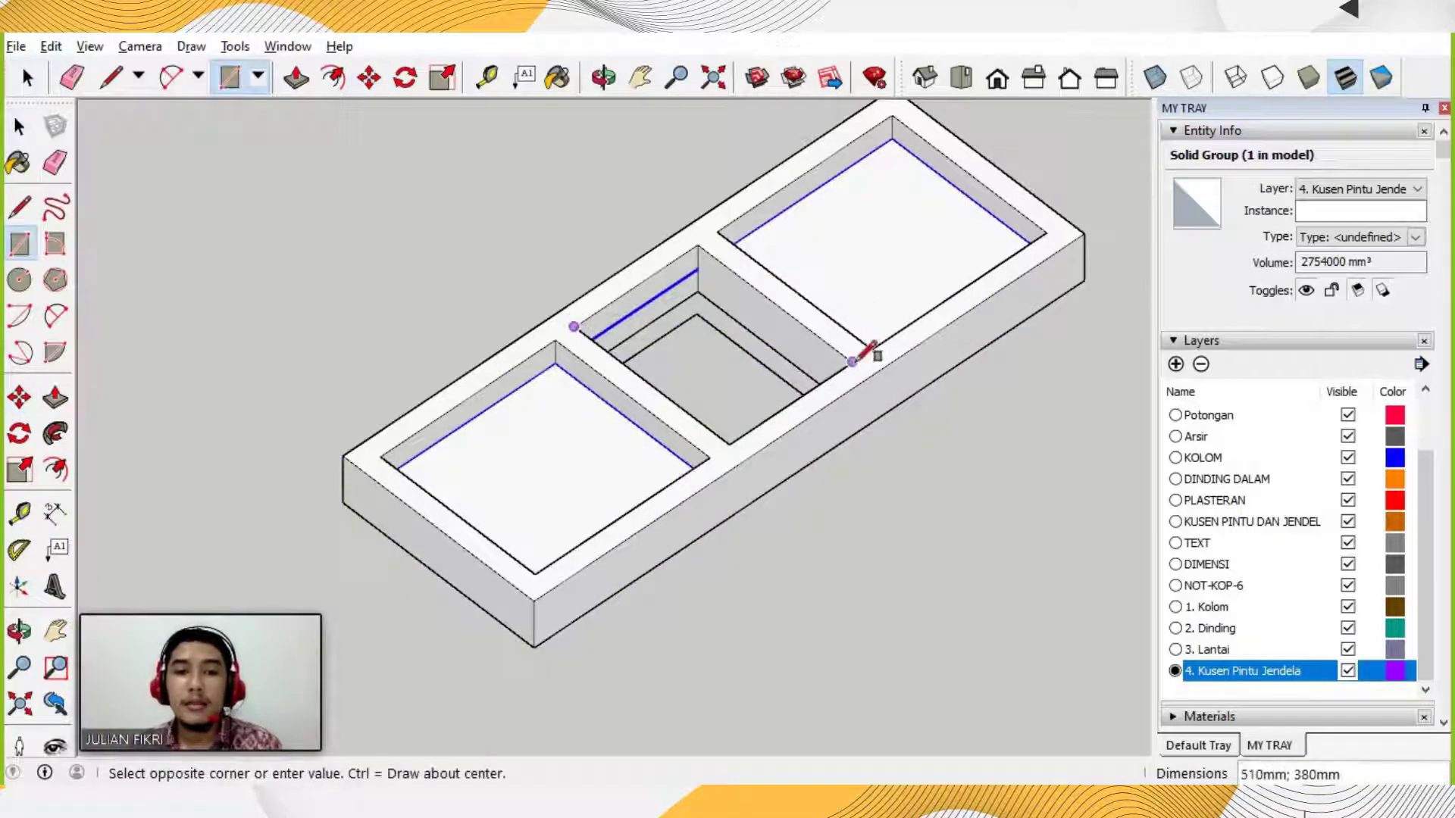
key("space")
scroll(656, 479, "down", 1)
scroll(656, 479, "down", 2)
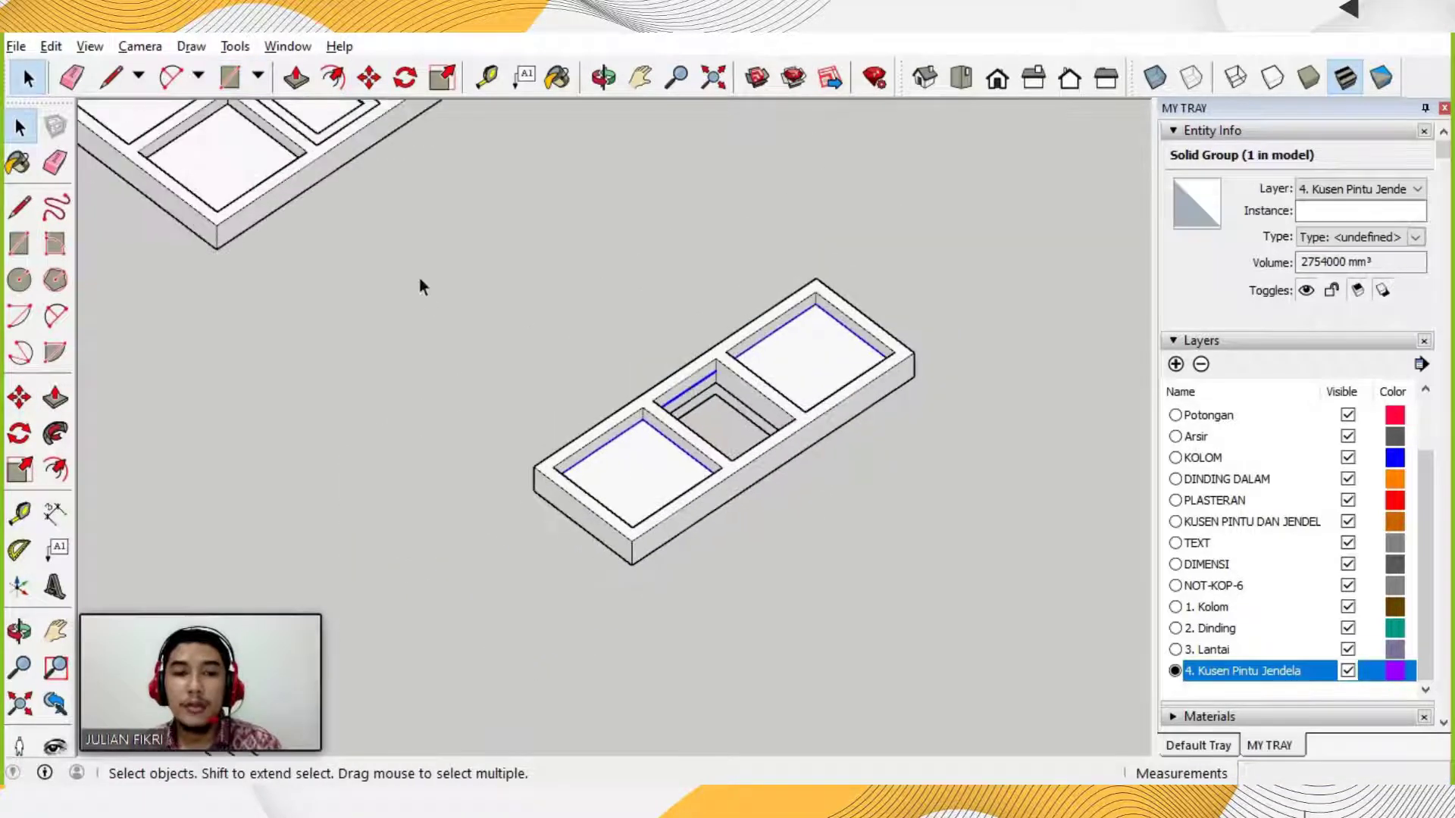
Draw a 510 by 380 mm rectangle over the frame's middle opening and make it a group.
scroll(747, 488, "up", 4)
key("r")
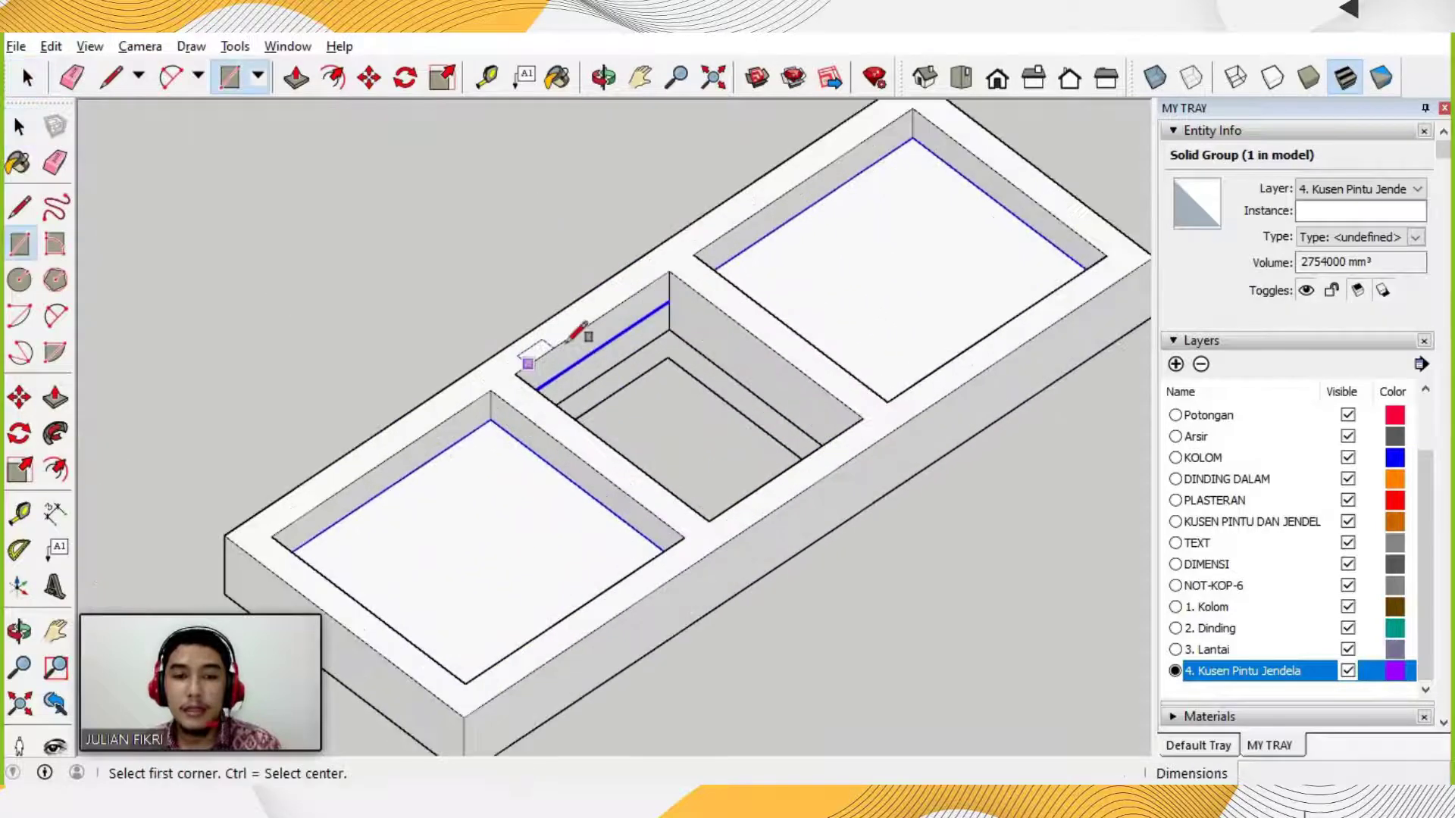
left_click(514, 373)
left_click(864, 415)
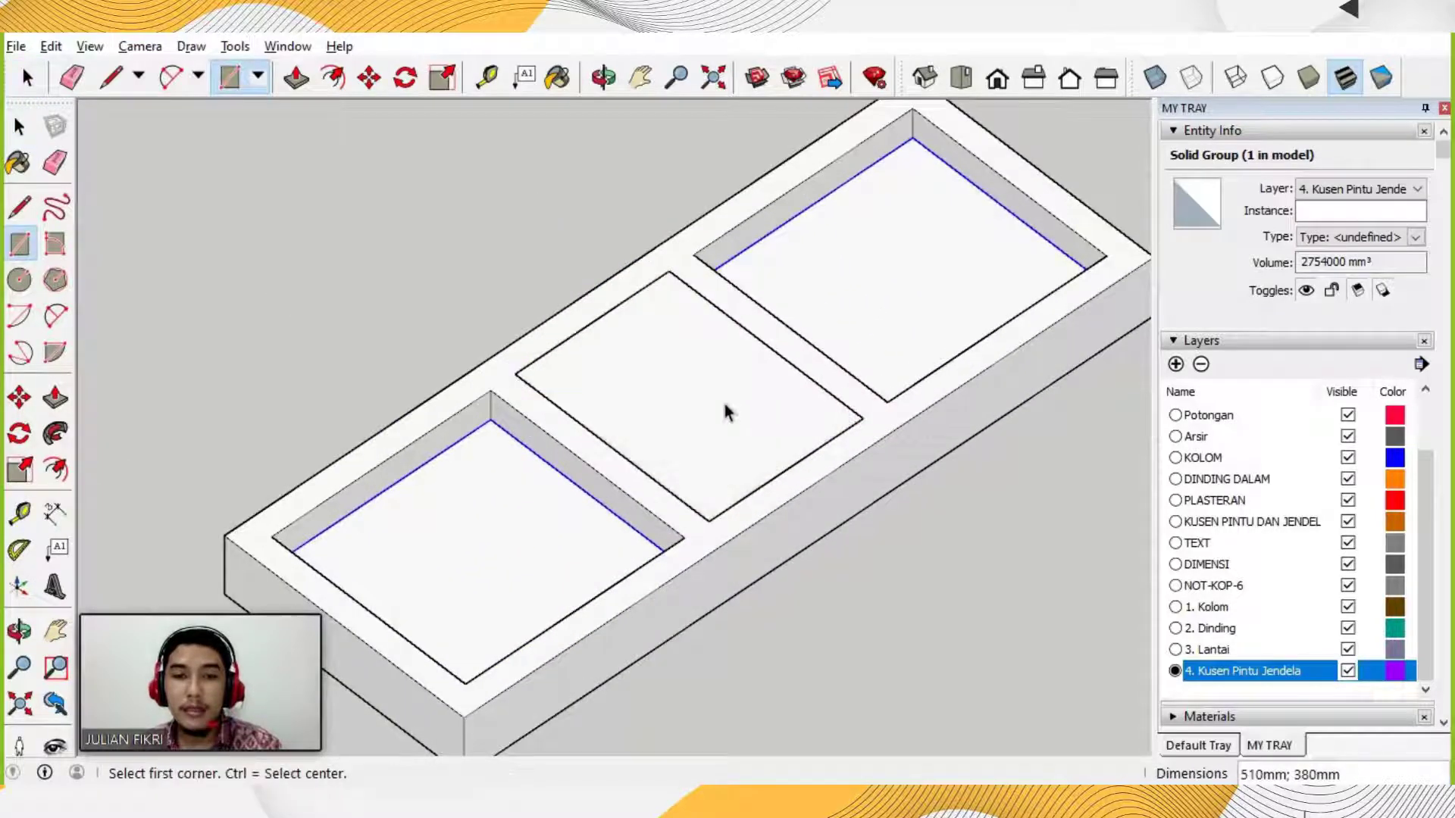
key("space")
double_click(725, 404)
right_click(726, 405)
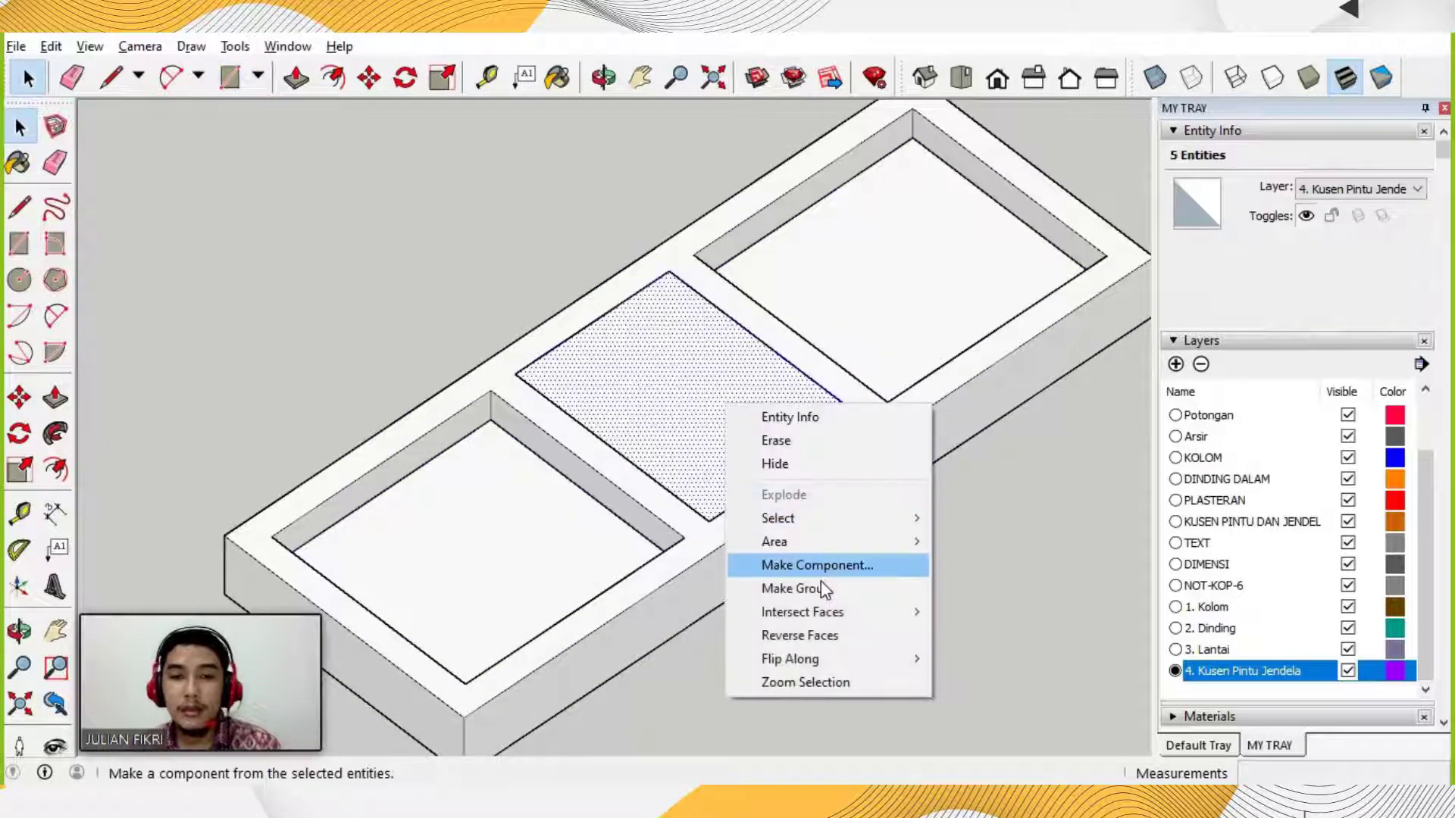
left_click(804, 588)
Offset the outline of the middle sash face 50 mm inward inside its group.
key("Return")
left_click(335, 85)
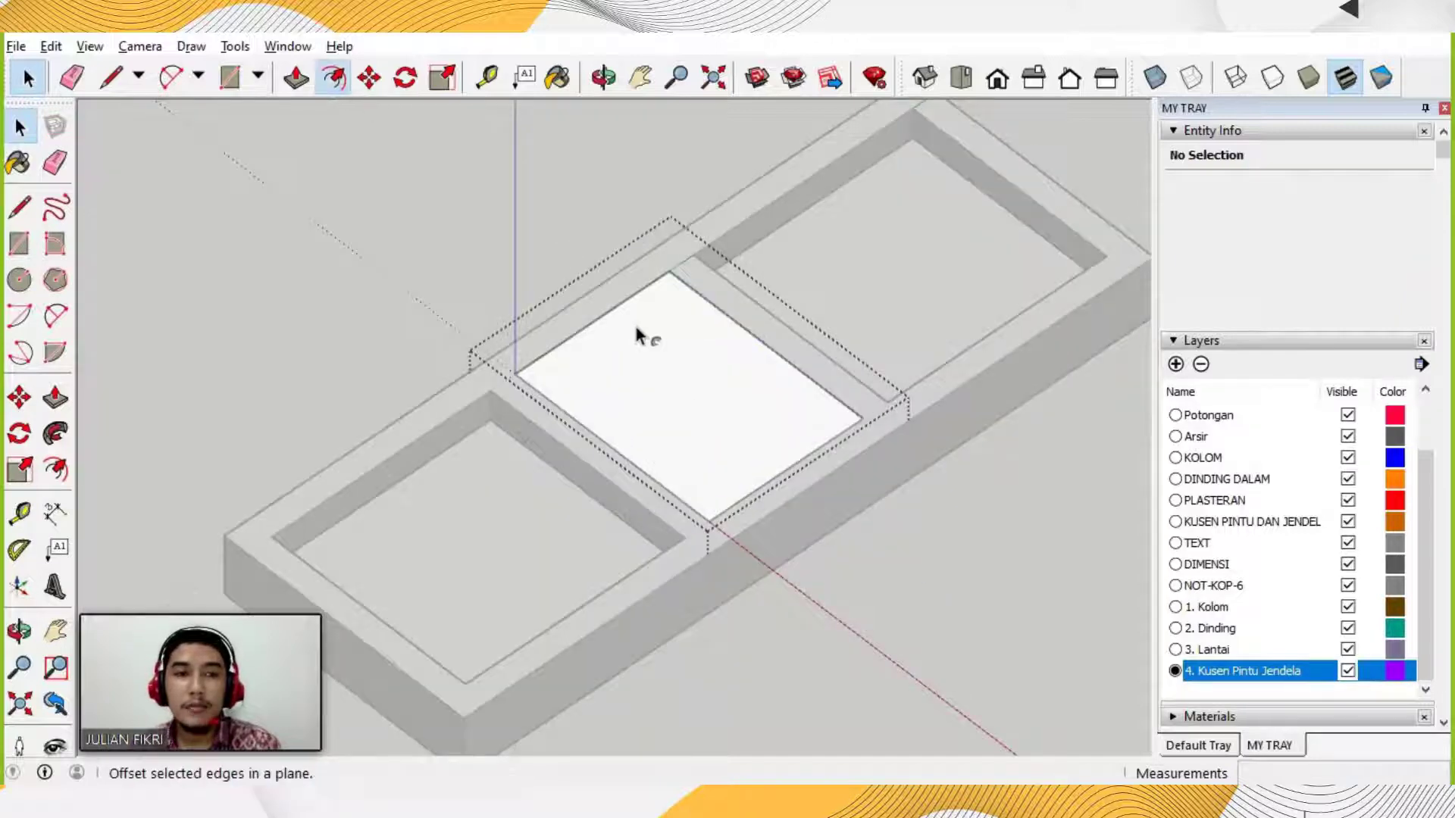
left_click(649, 340)
type("5")
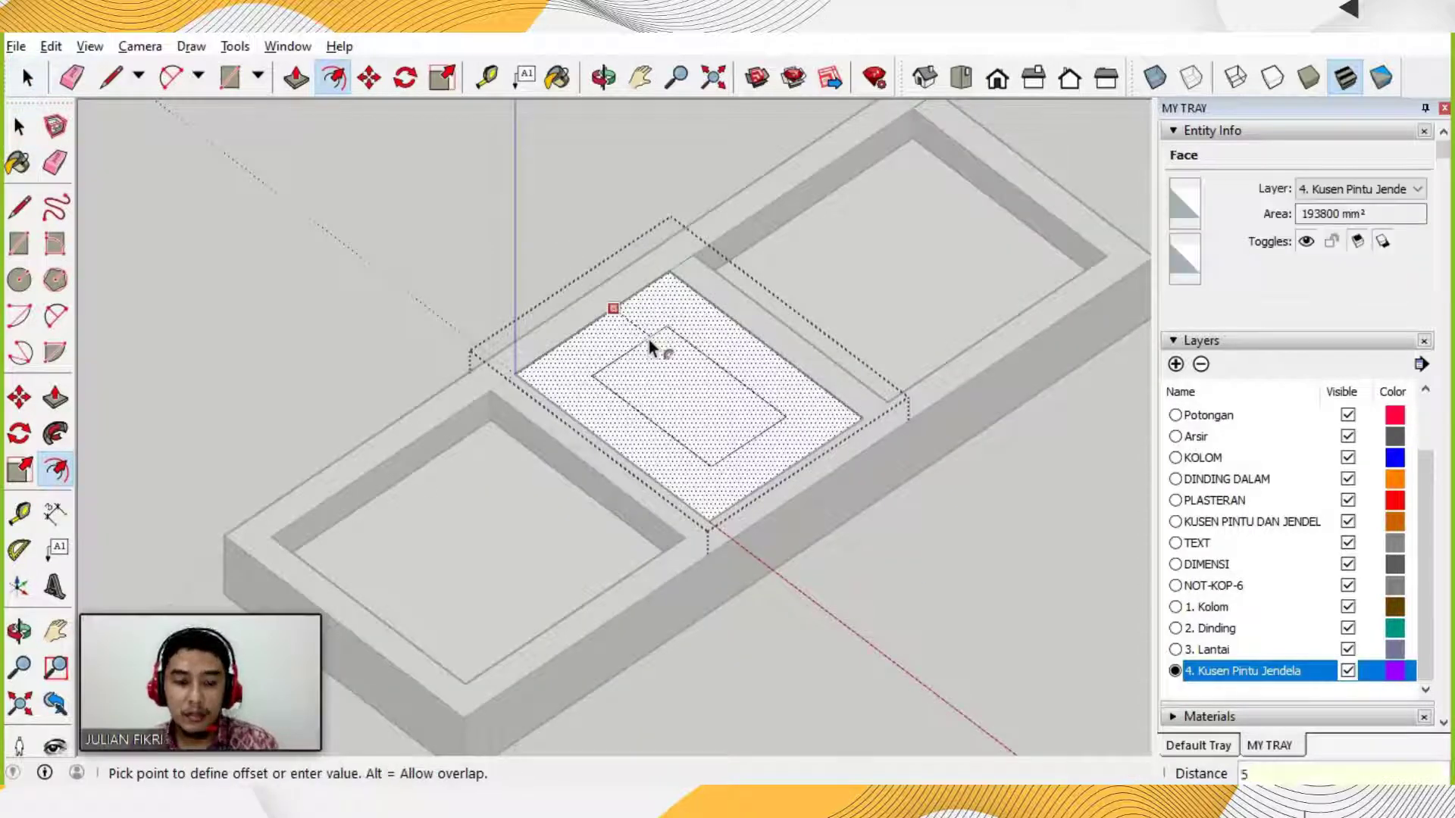
type("0")
key("Return")
key("space")
Delete the inner face of the middle sash so only its border remains, and leave the group.
left_click(675, 383)
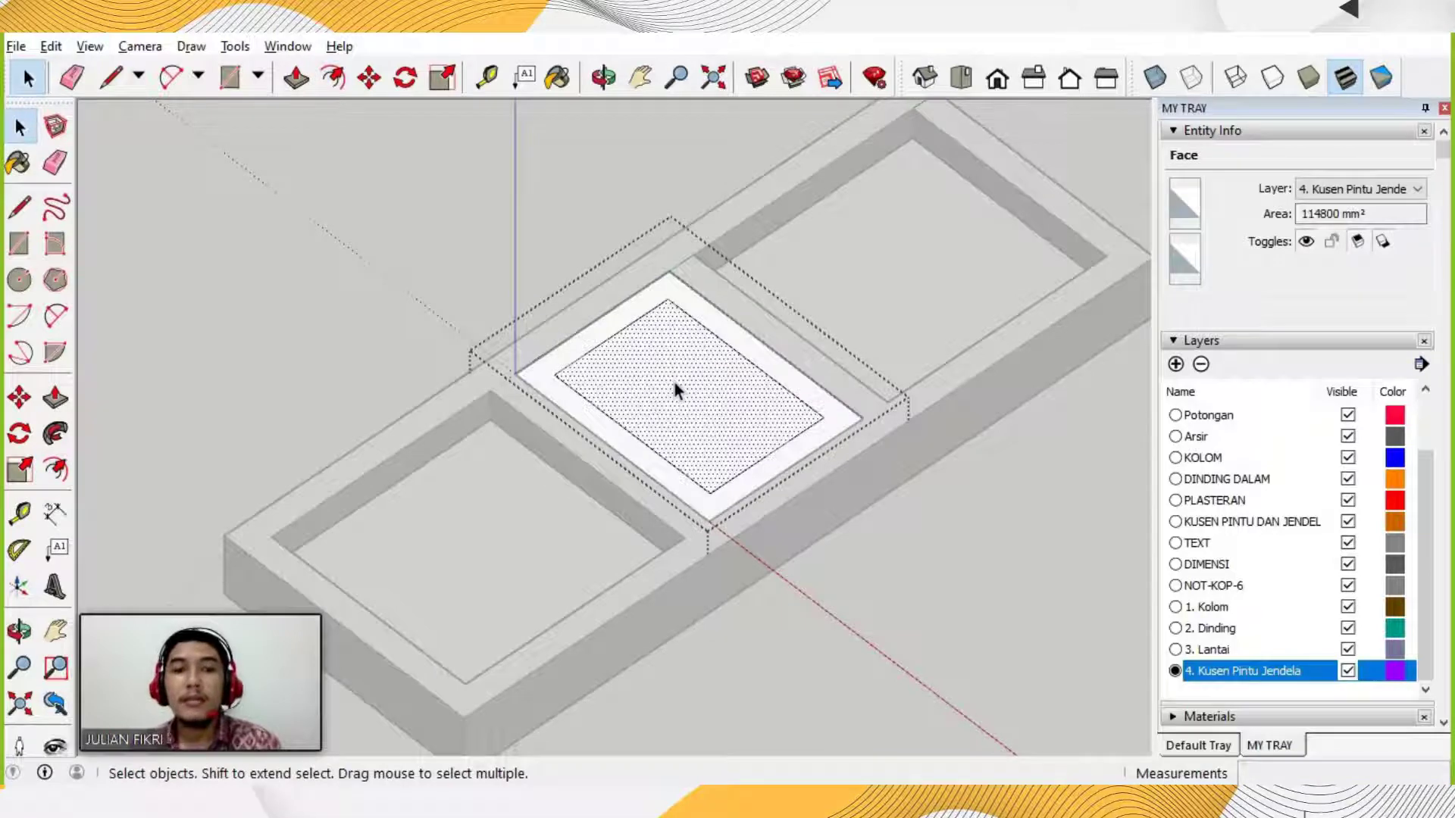
key("Delete")
key("Escape")
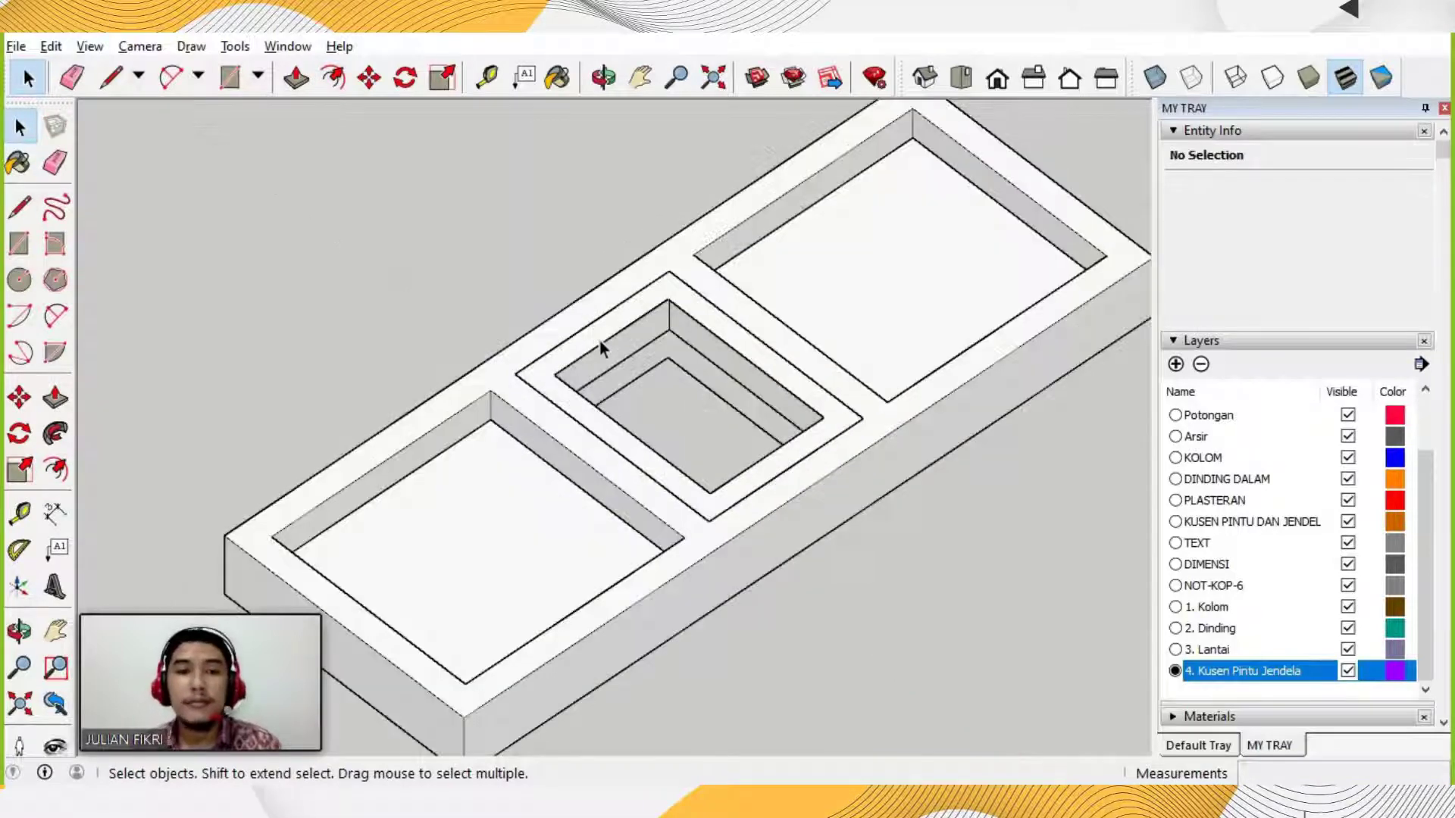
Extrude the sash border face inside its group upward by 30 mm.
double_click(599, 344)
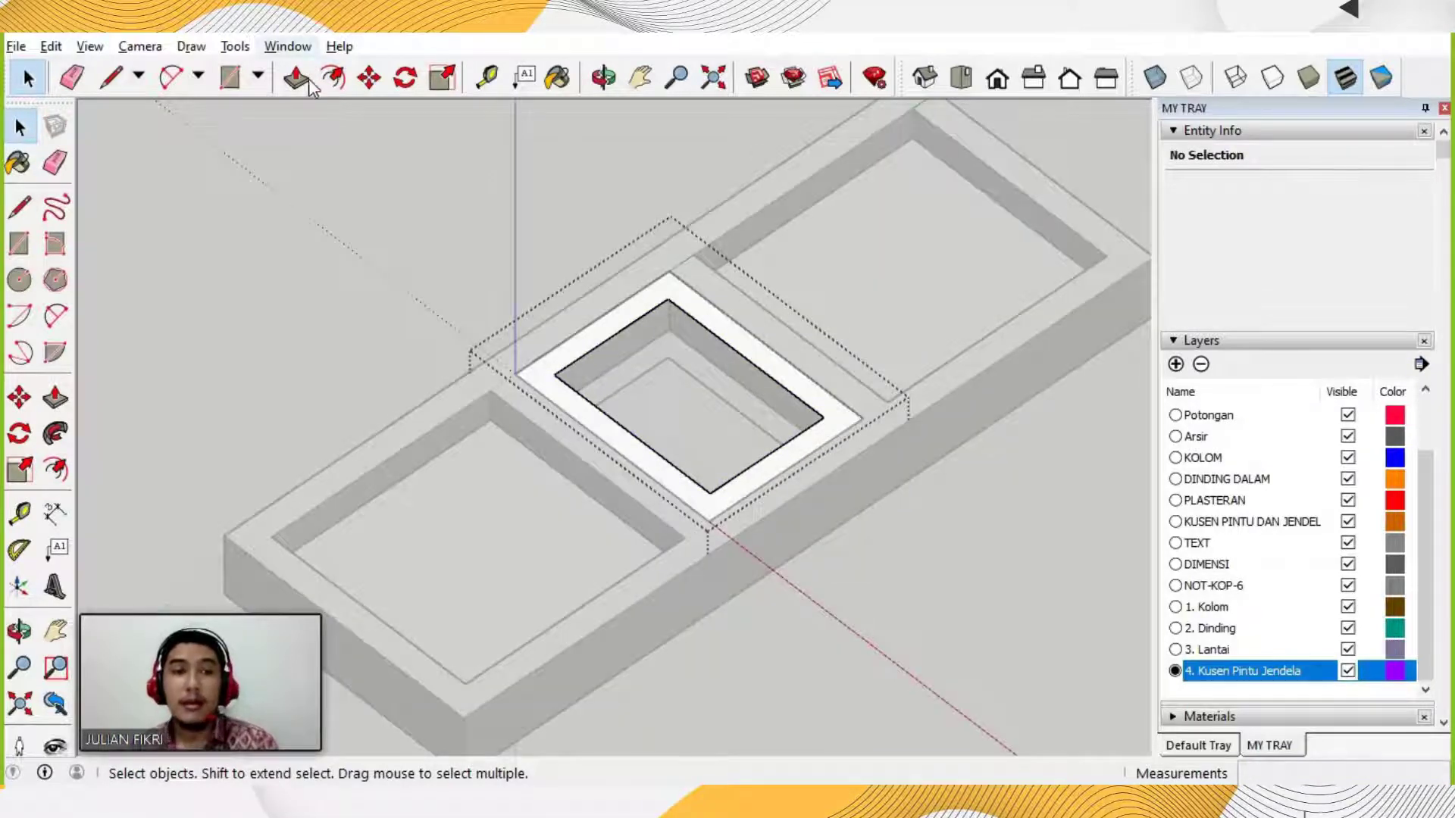
left_click(296, 78)
left_click(624, 334)
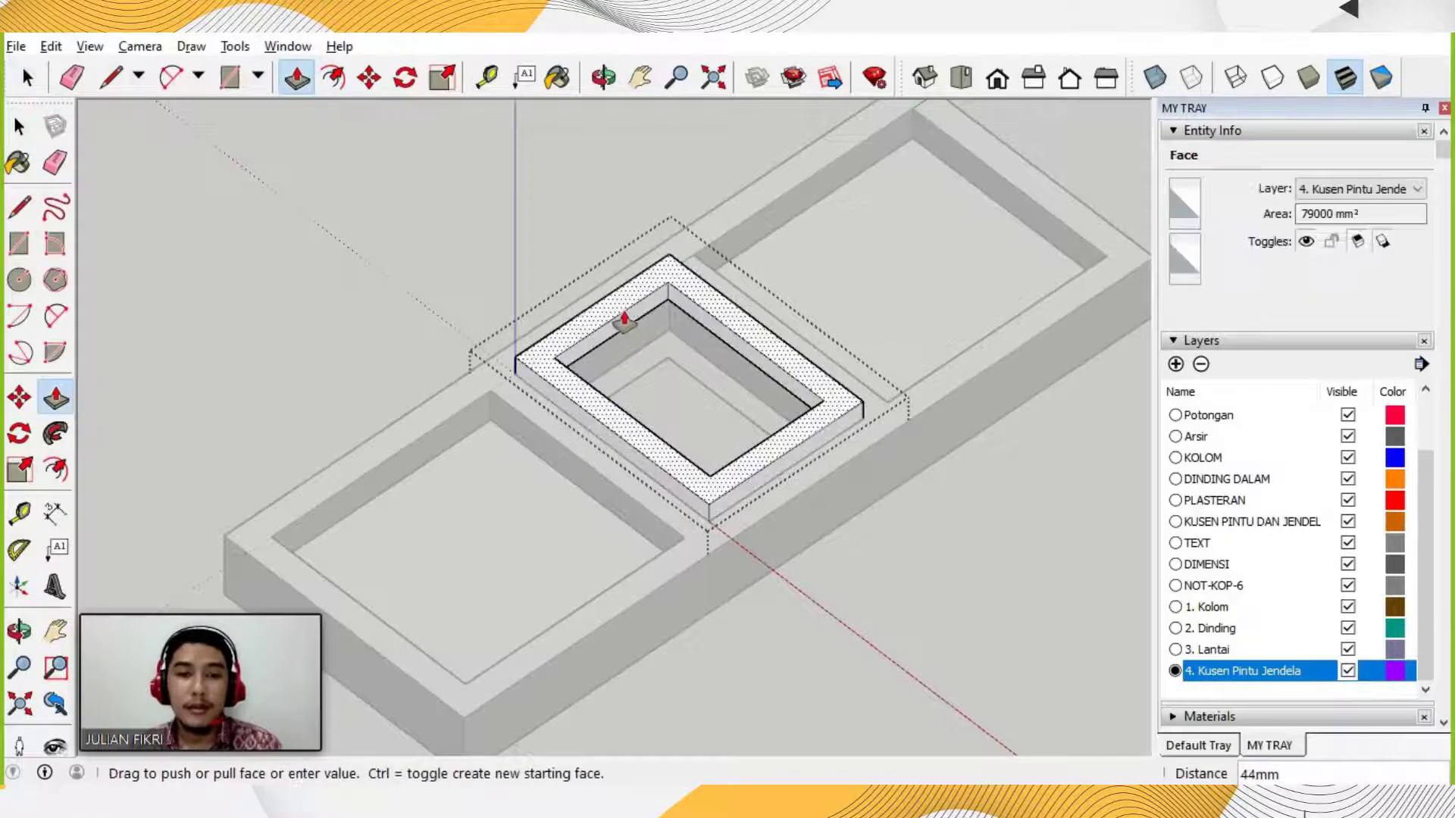
type("30")
key("Return")
key("space")
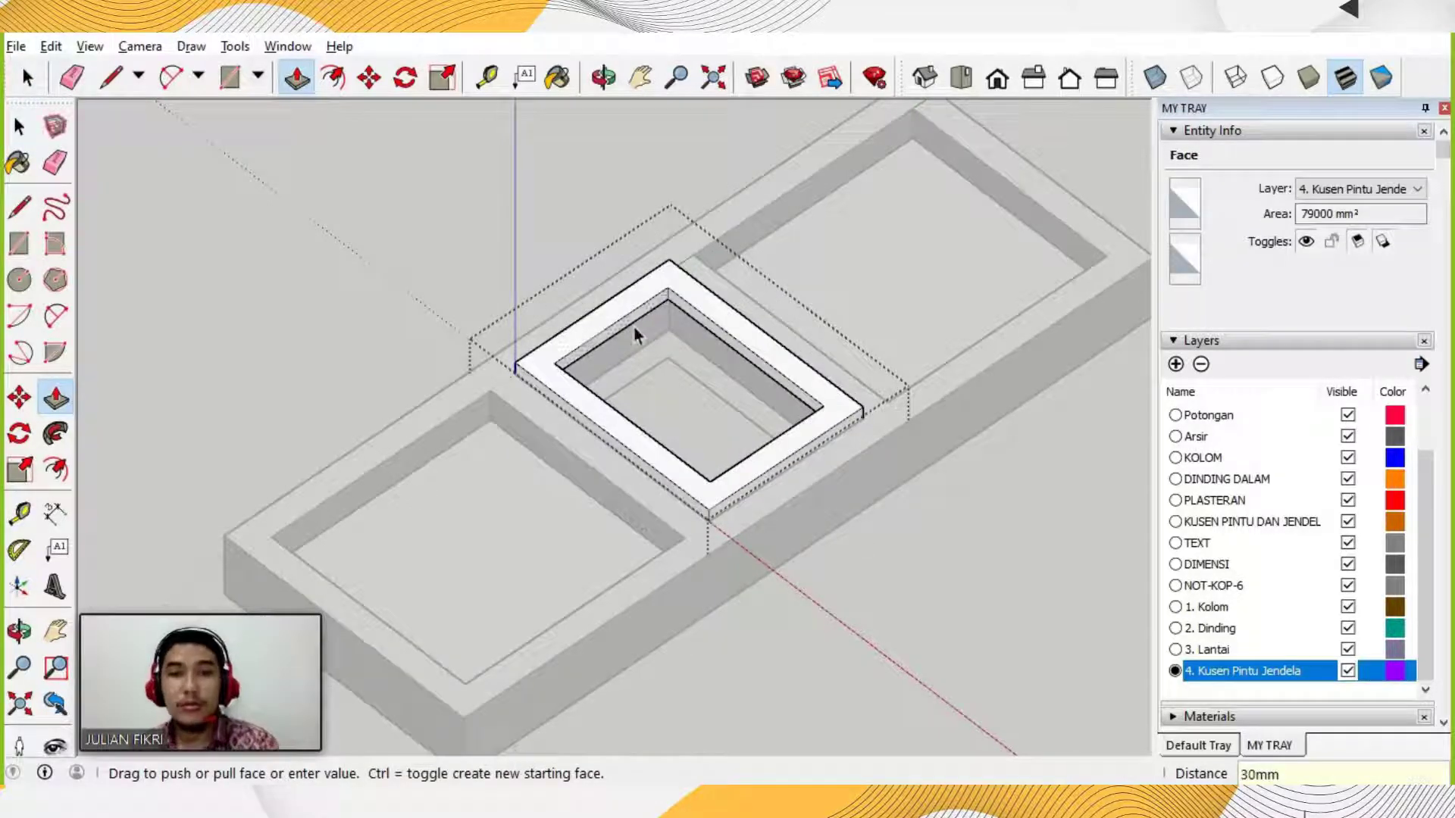
key("Escape")
Draw a 410 by 280 mm rectangle over the sash opening and make it a group.
key("r")
left_click(554, 363)
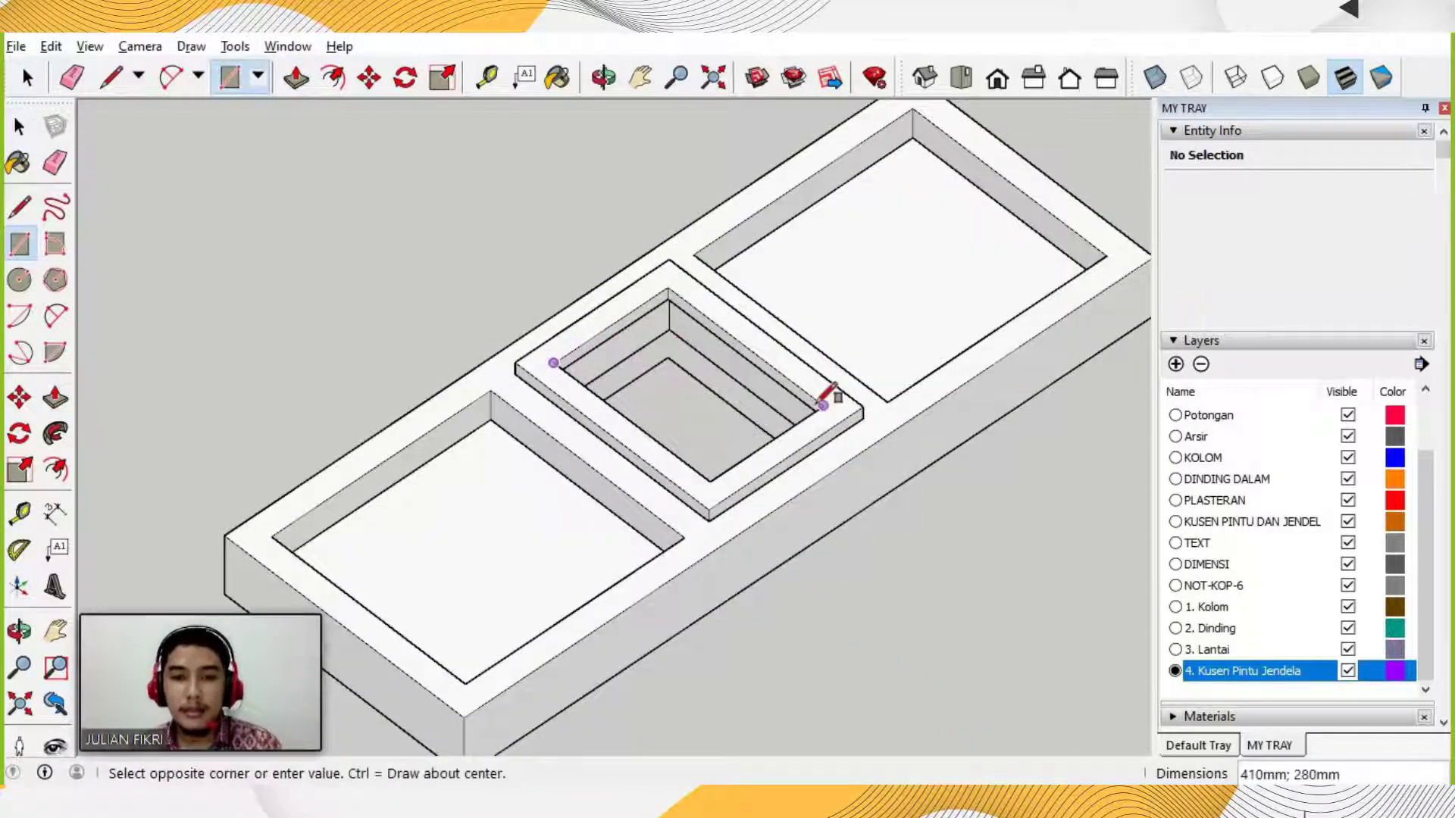
left_click(823, 405)
key("space")
left_click(714, 393)
right_click(713, 389)
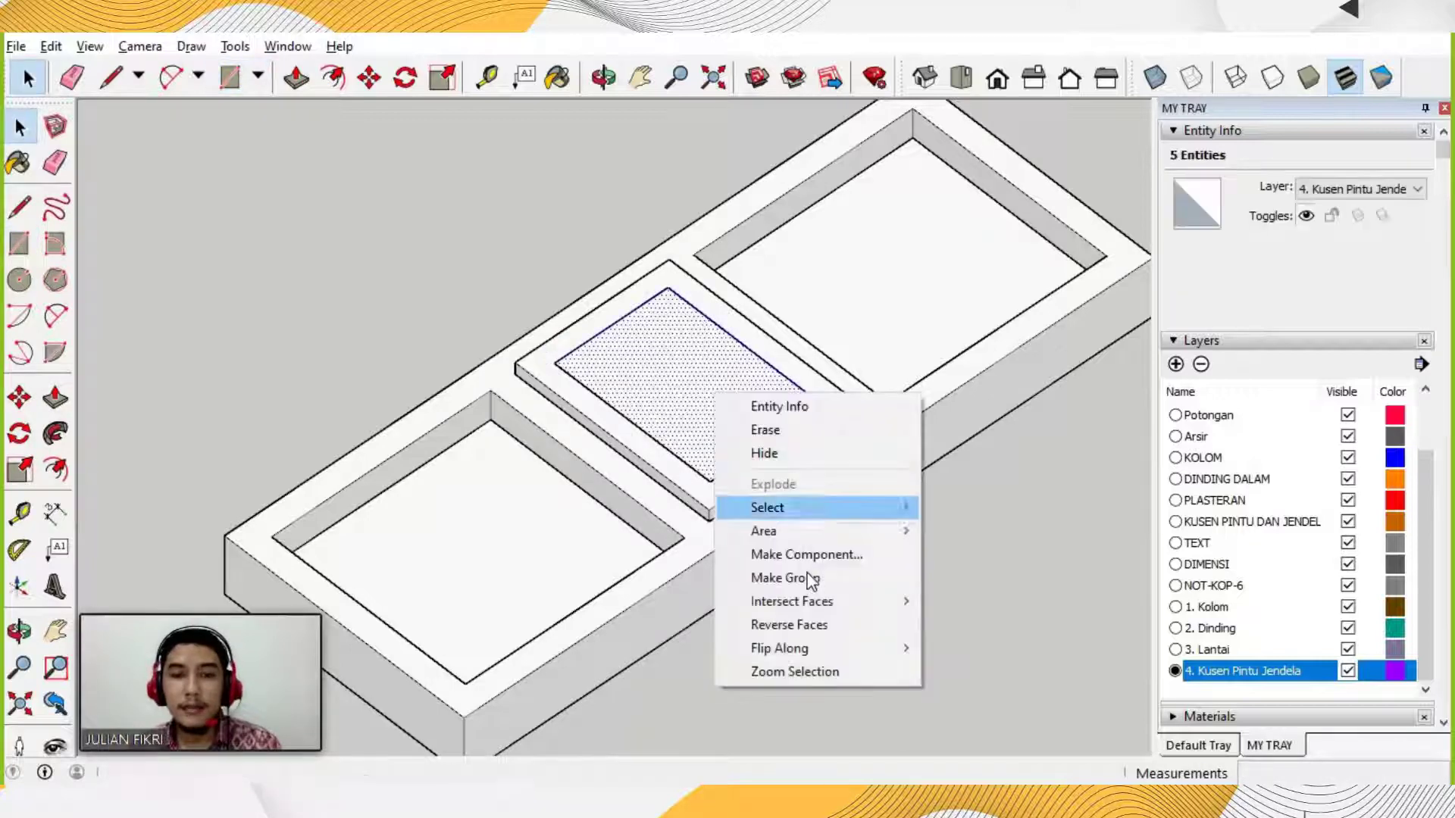
left_click(806, 578)
Extrude the sash pane face inside its group to a thickness of 5 mm.
double_click(710, 416)
key("p")
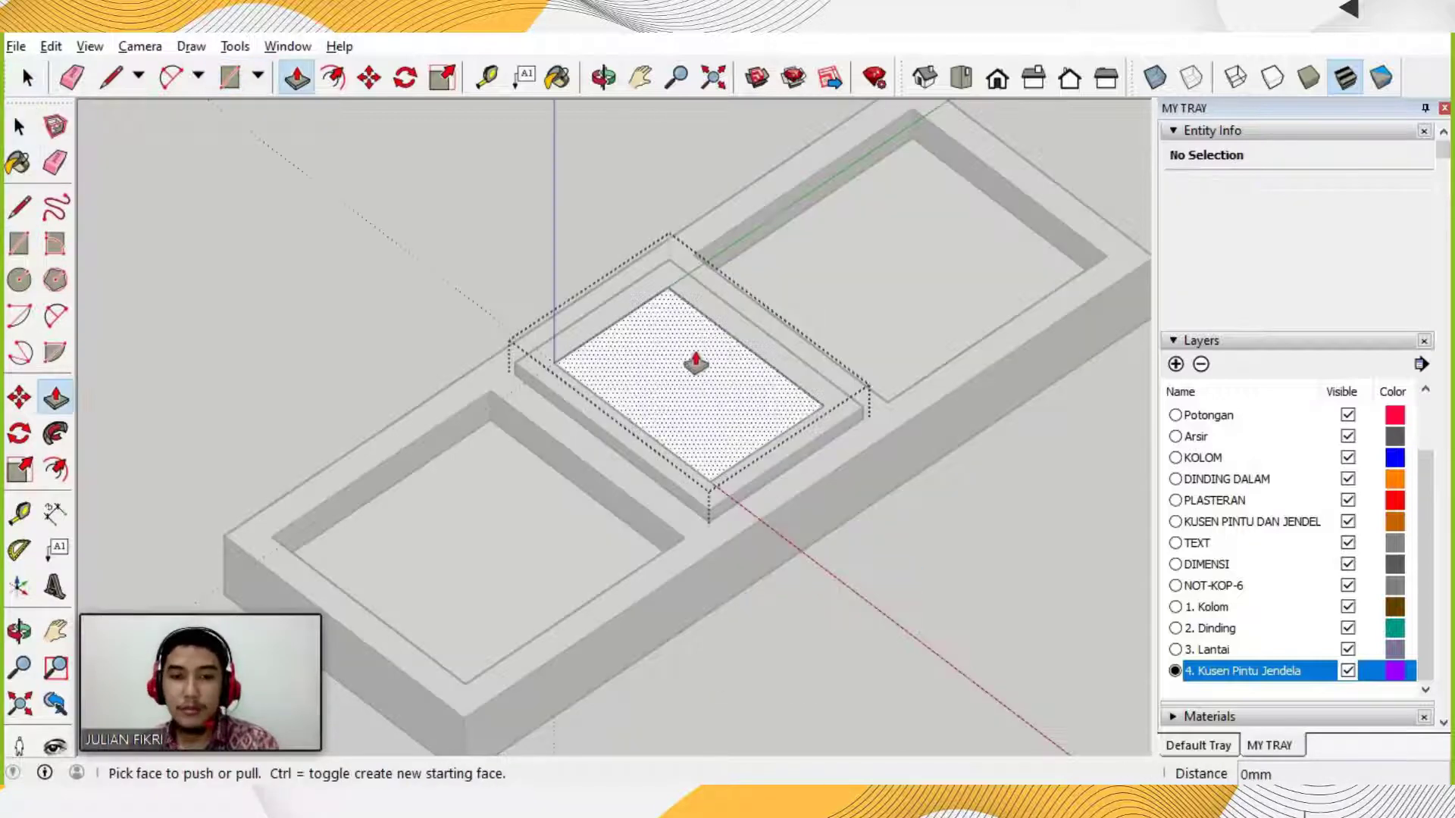
left_click(698, 429)
key("Return")
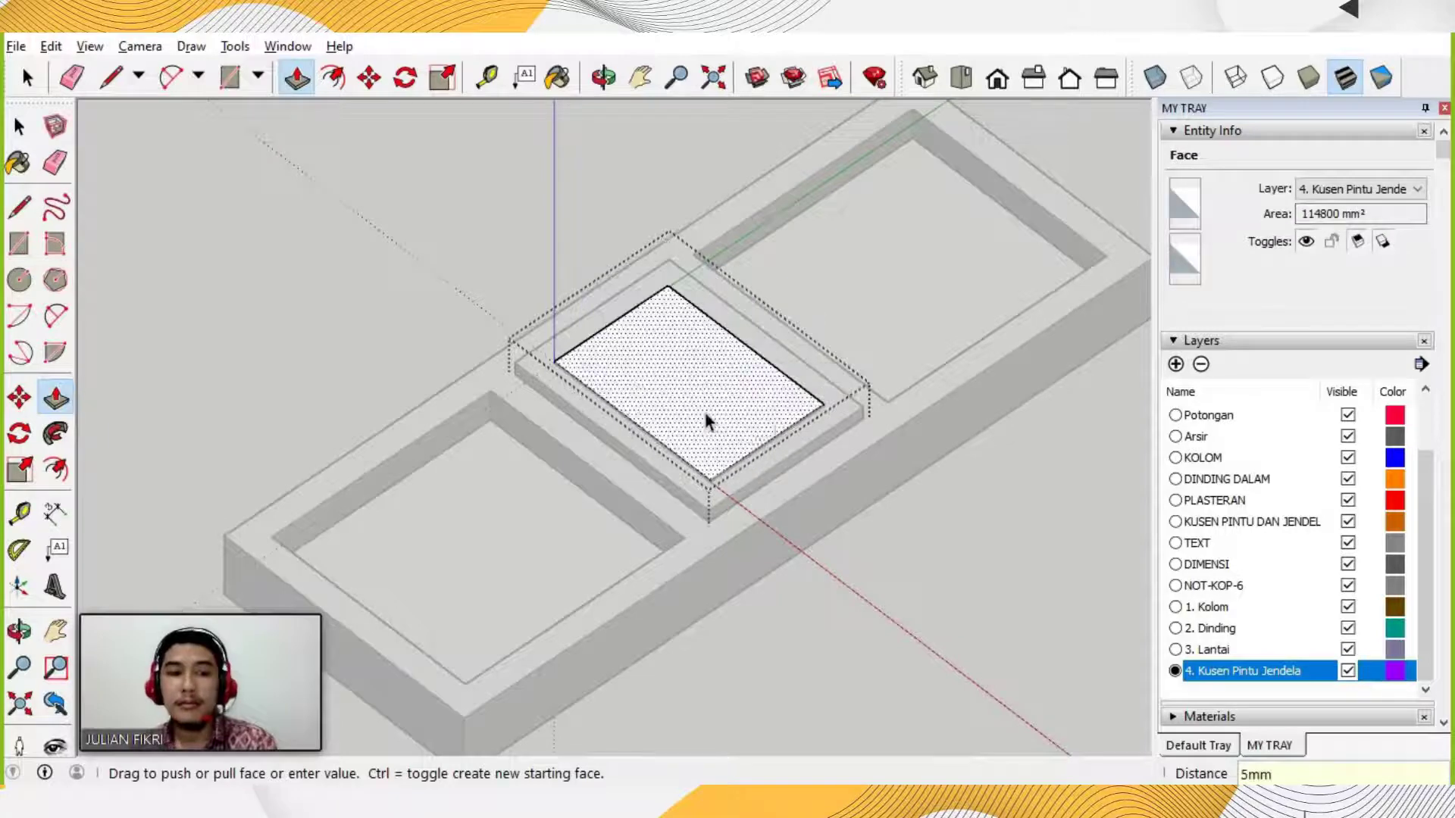
key("space")
key("Escape")
Move the sash pane group 15 mm straight down into the sash.
left_click(576, 421)
scroll(454, 301, "up", 3)
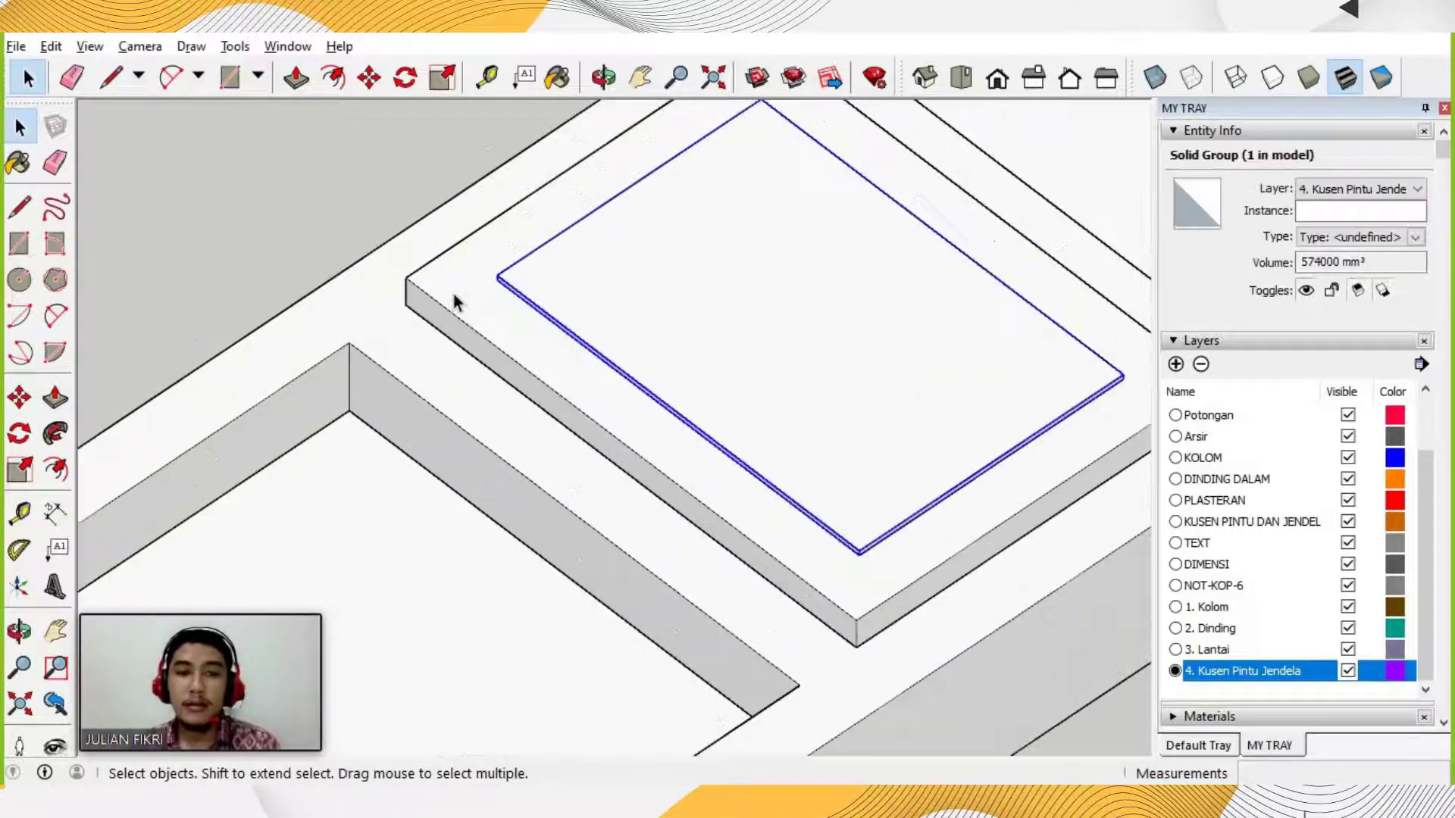
key("m")
left_click(407, 283)
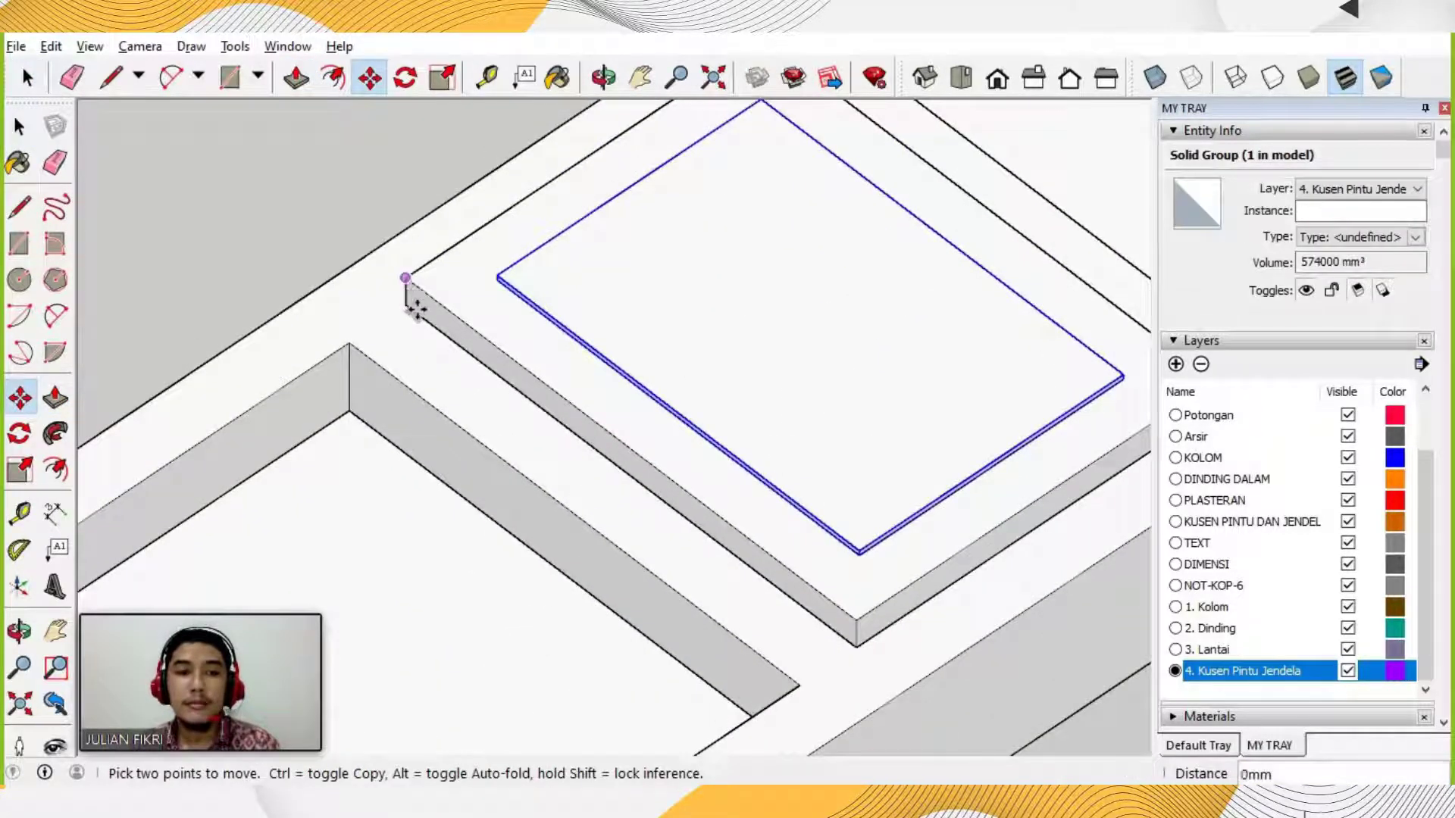
type("1")
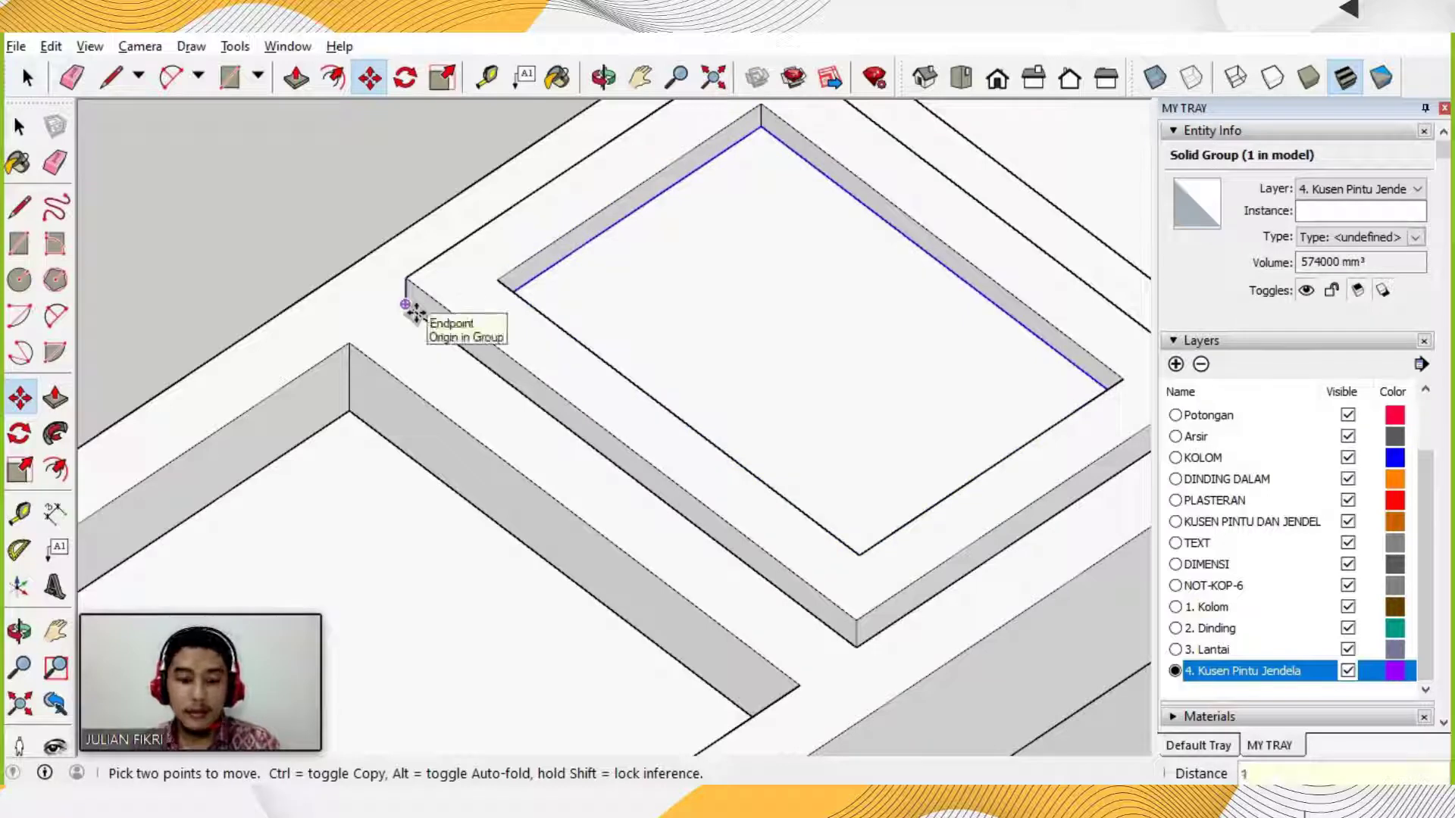
type("5")
key("Return")
key("space")
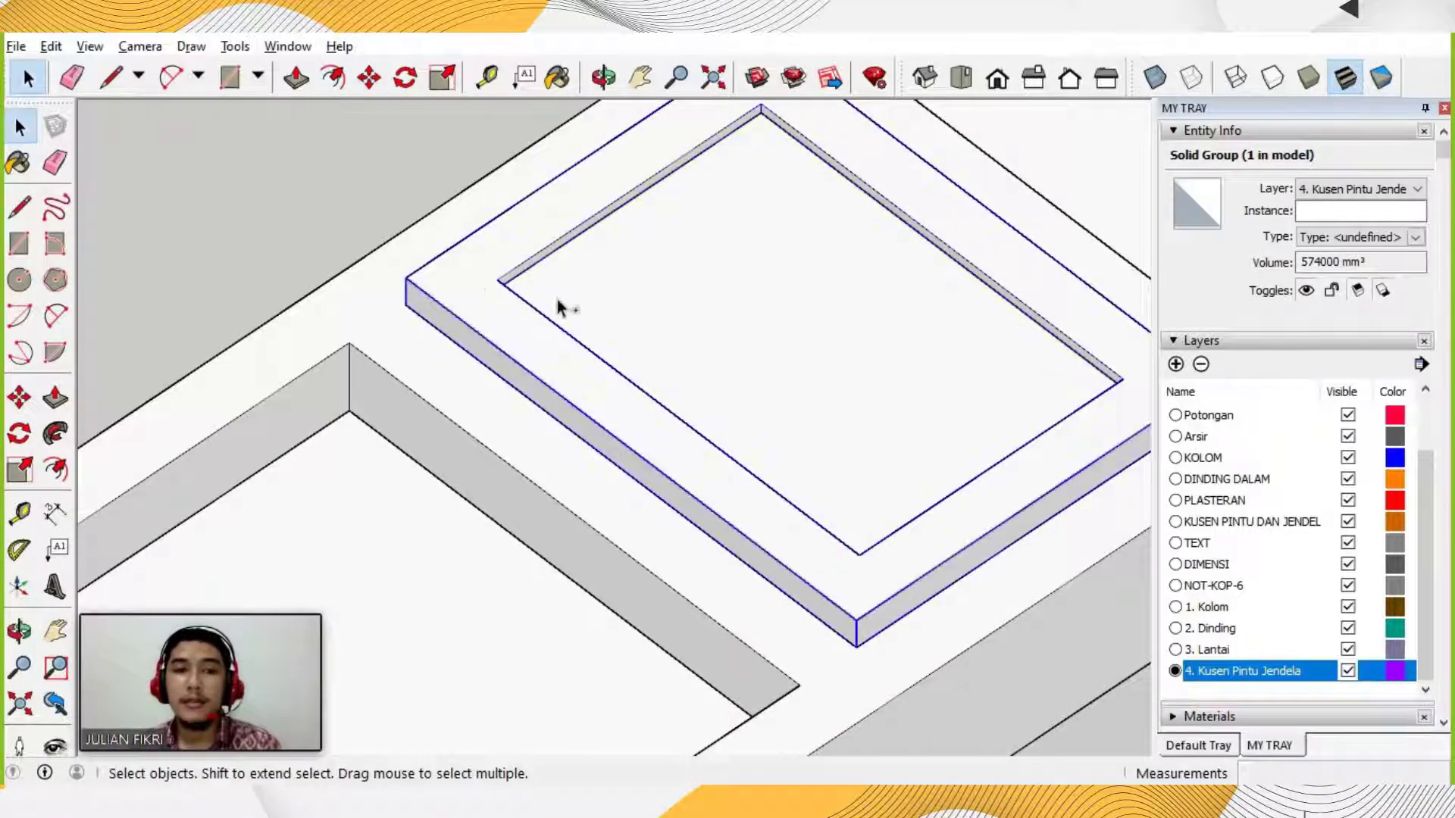
Combine the sash border and its pane into a single group.
left_click(483, 280, "shift")
right_click(483, 280)
left_click(577, 463)
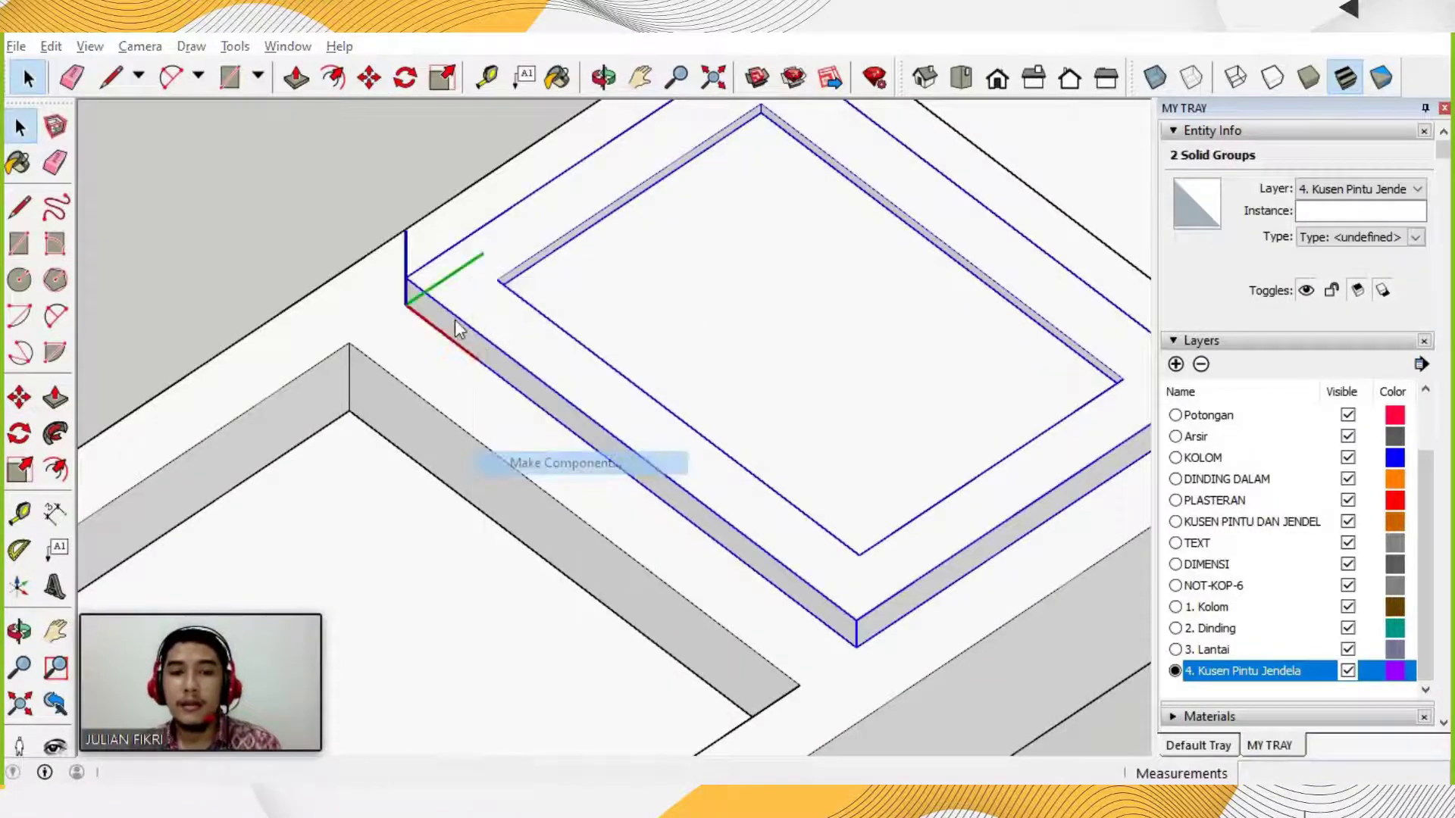
left_click(370, 211)
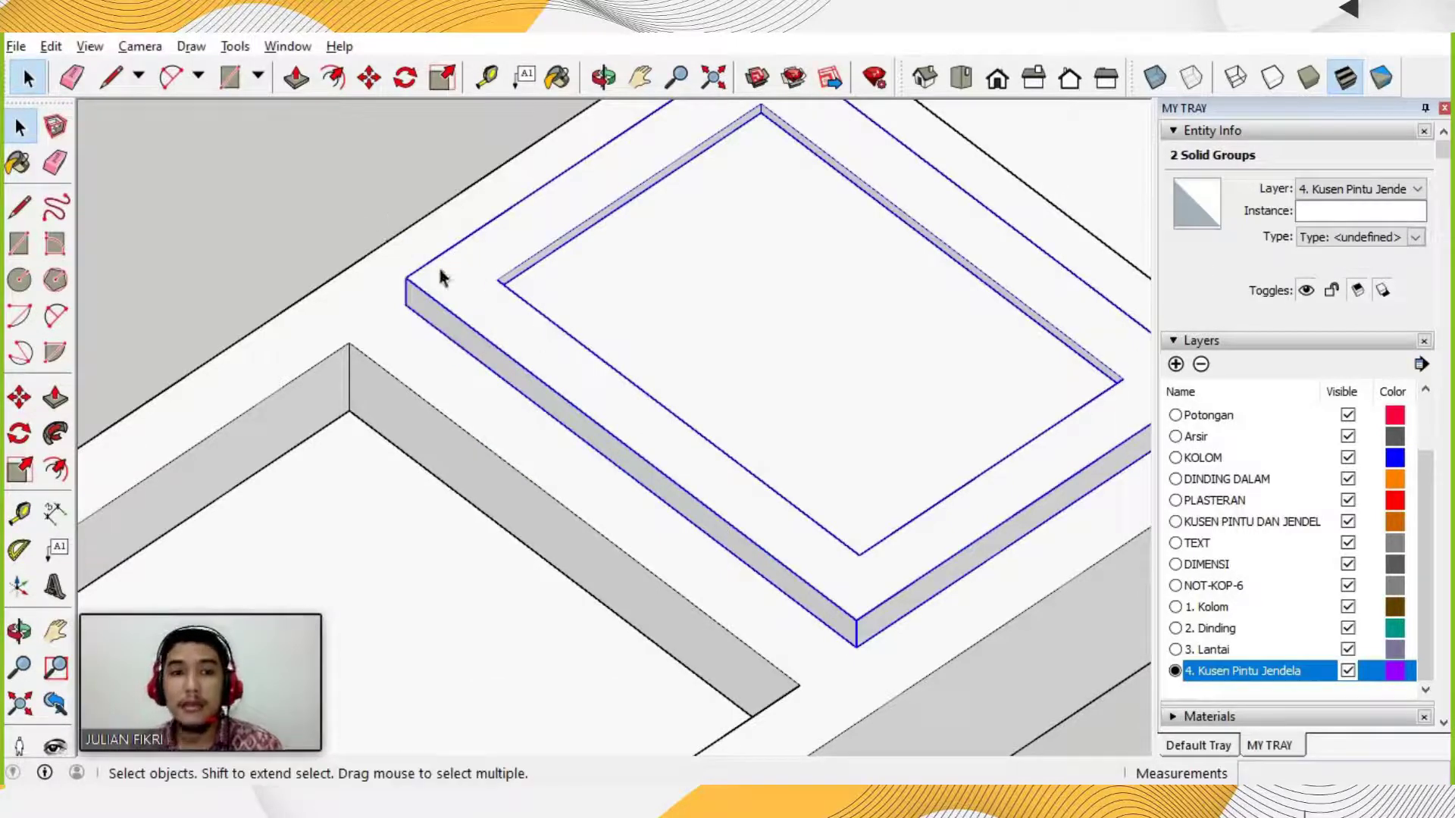
right_click(451, 305)
left_click(544, 504)
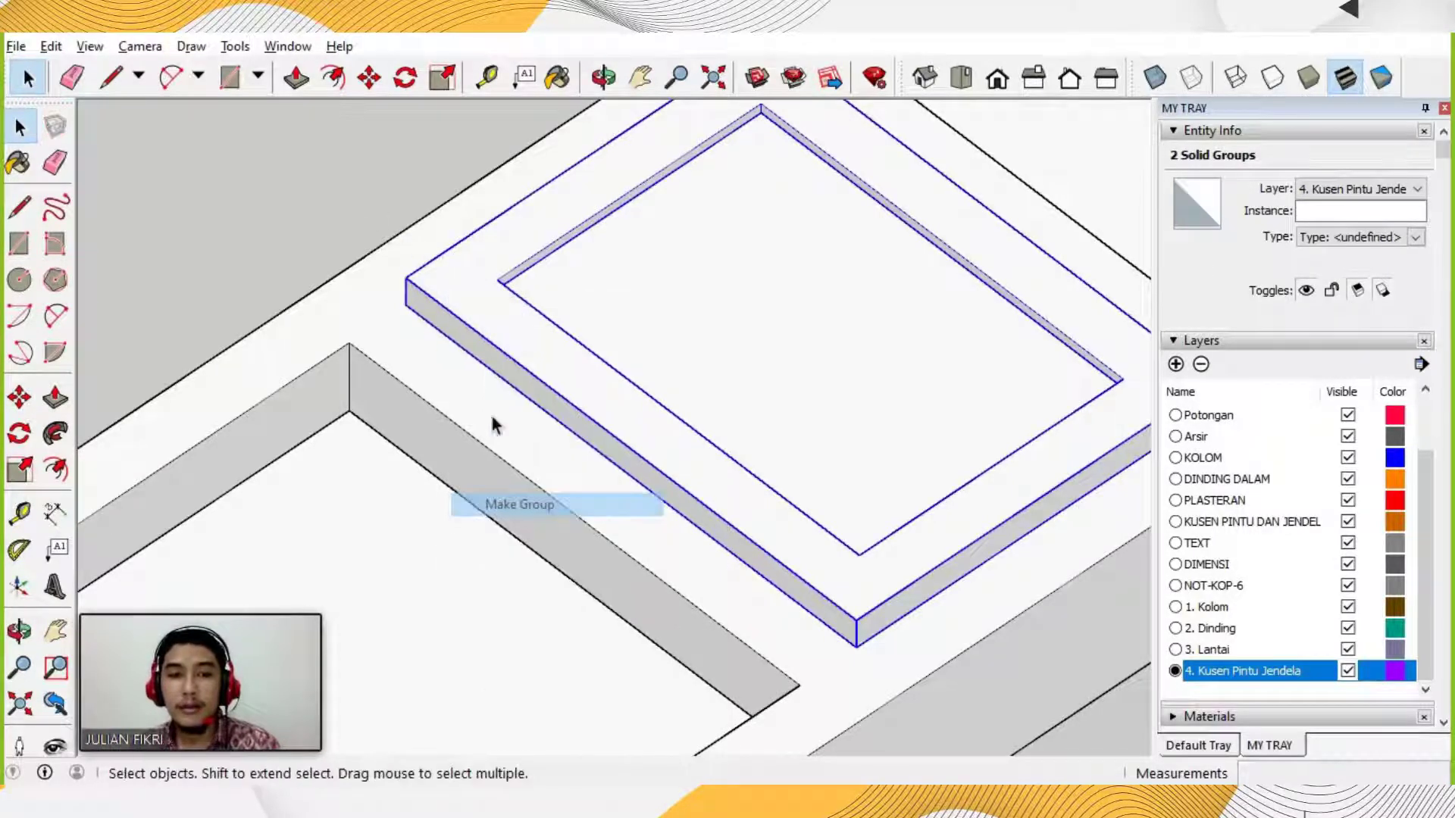
Move the combined sash group 30 mm straight down into the middle opening of the three-bay window frame.
key("m")
scroll(410, 304, "up", 1)
scroll(432, 341, "down", 5)
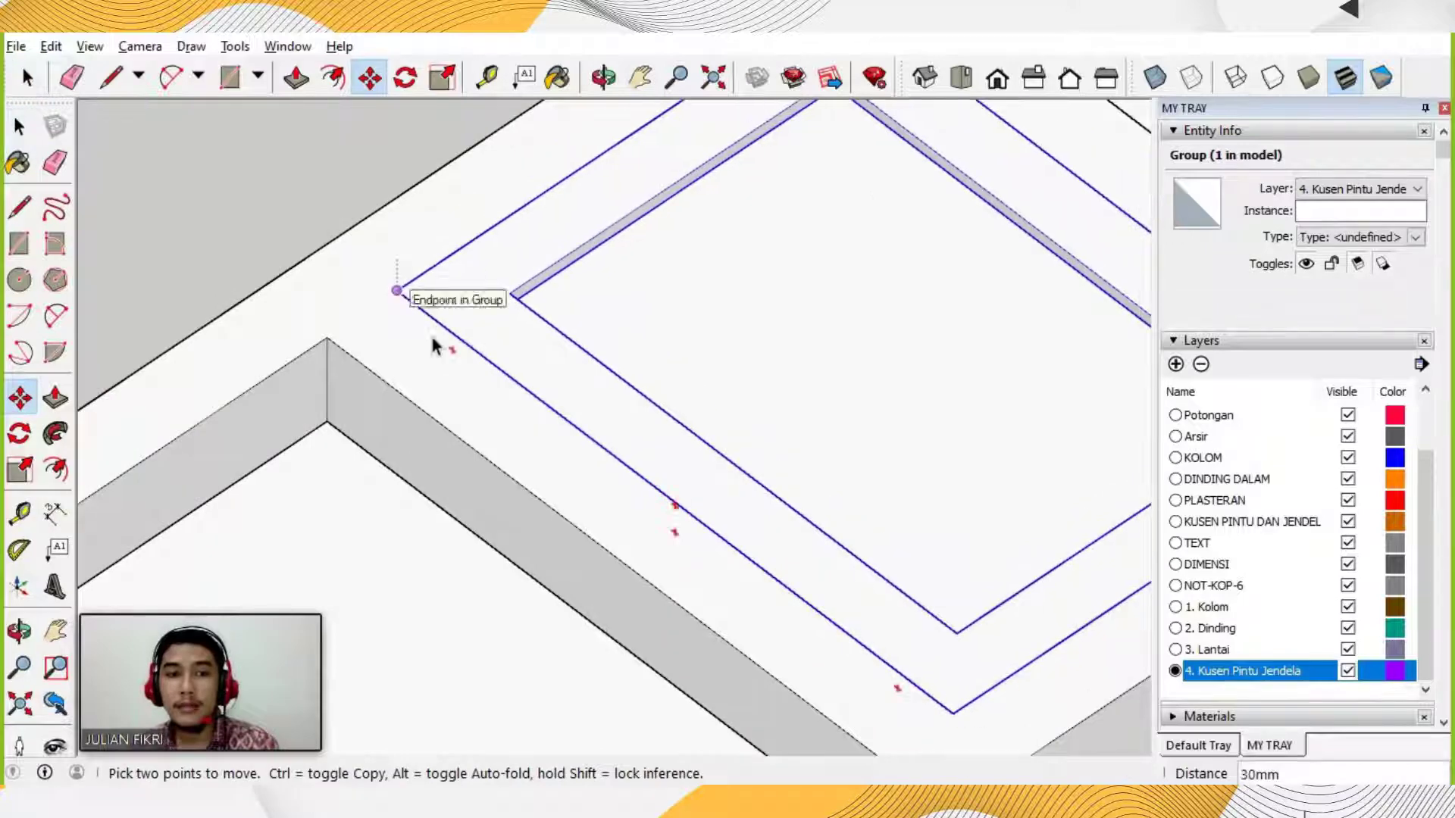
key("space")
scroll(846, 563, "down", 1)
left_click(847, 563)
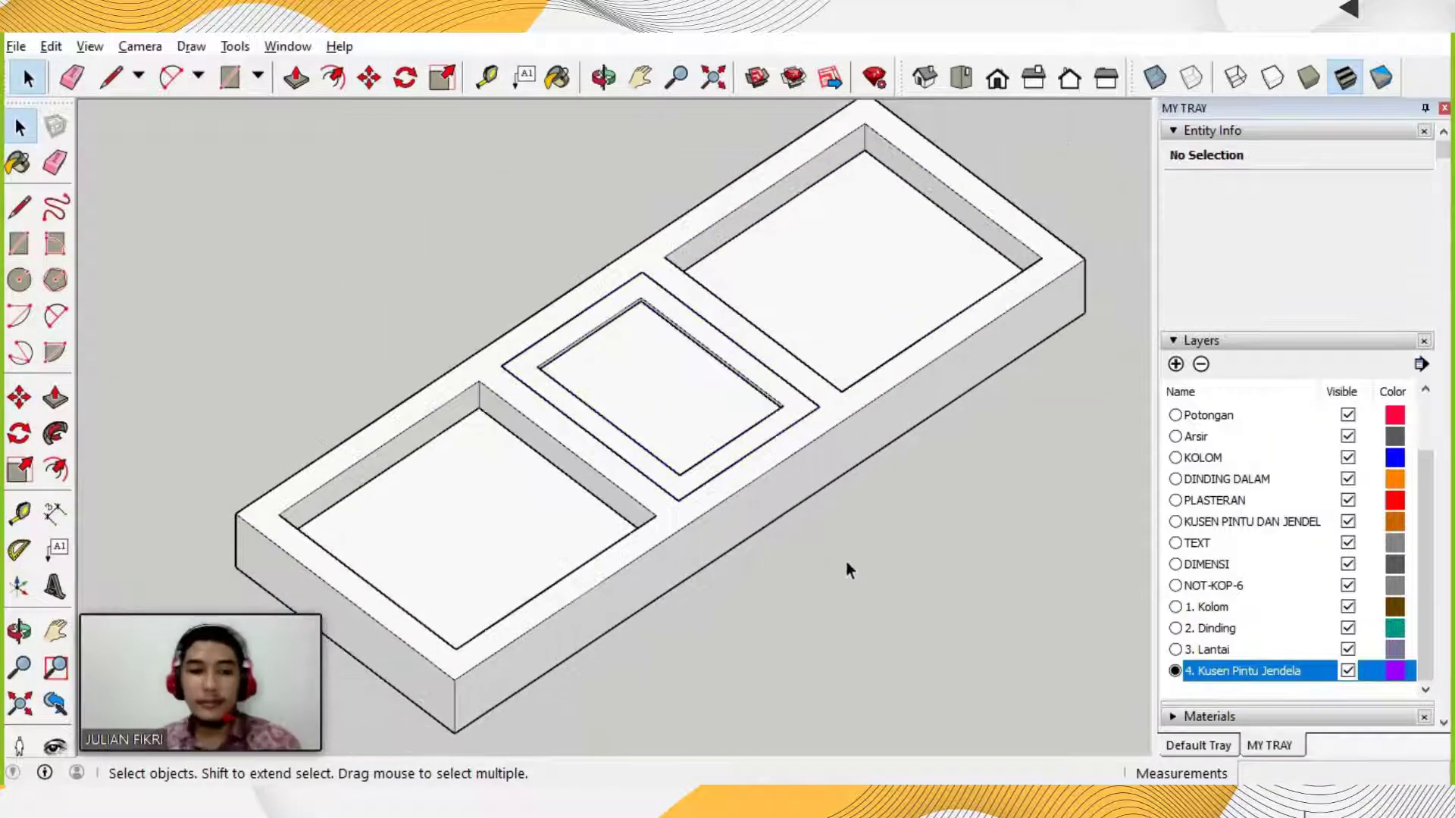
scroll(814, 557, "down", 5)
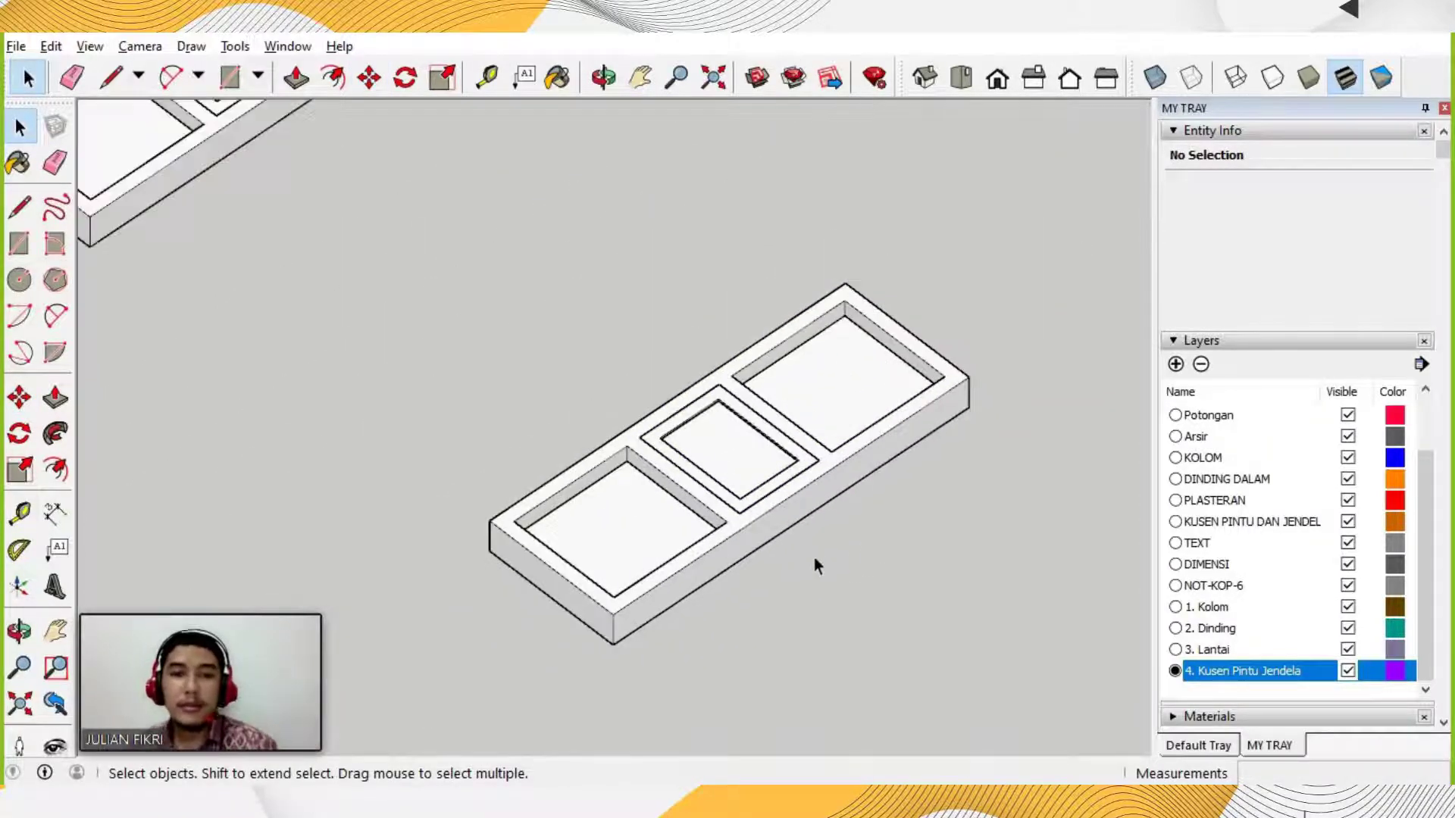
scroll(807, 623, "down", 2)
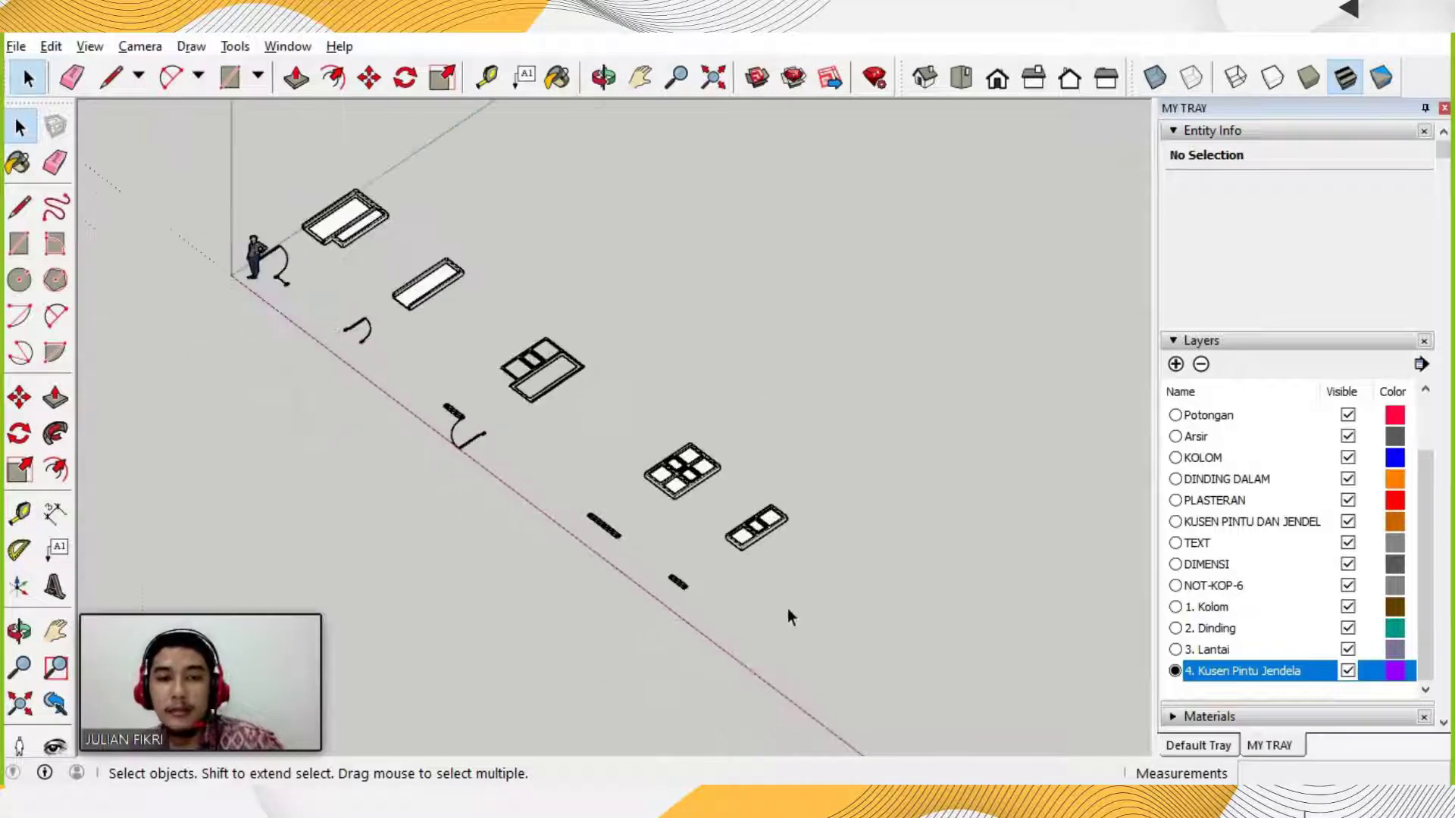
scroll(786, 591, "up", 3)
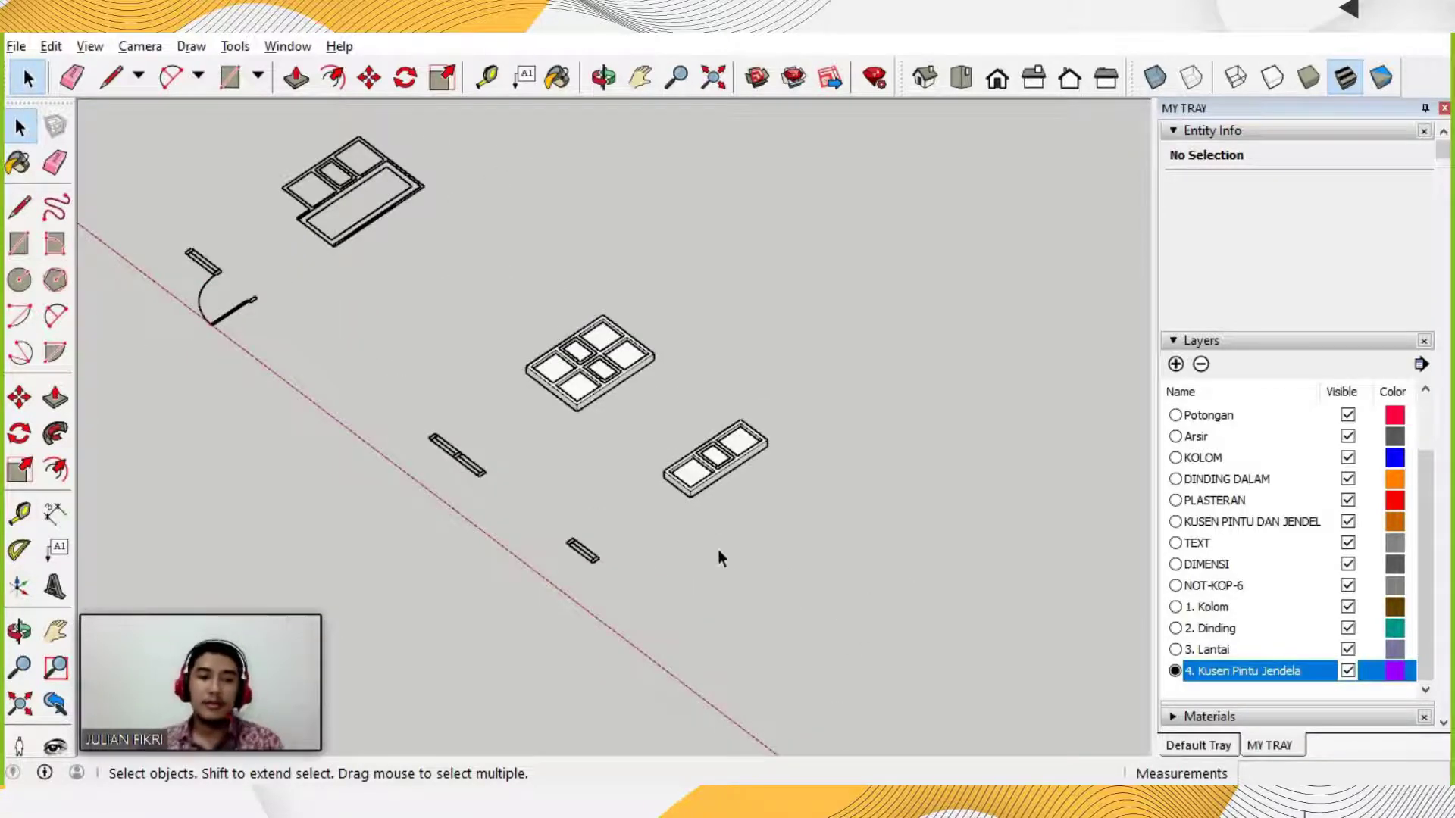